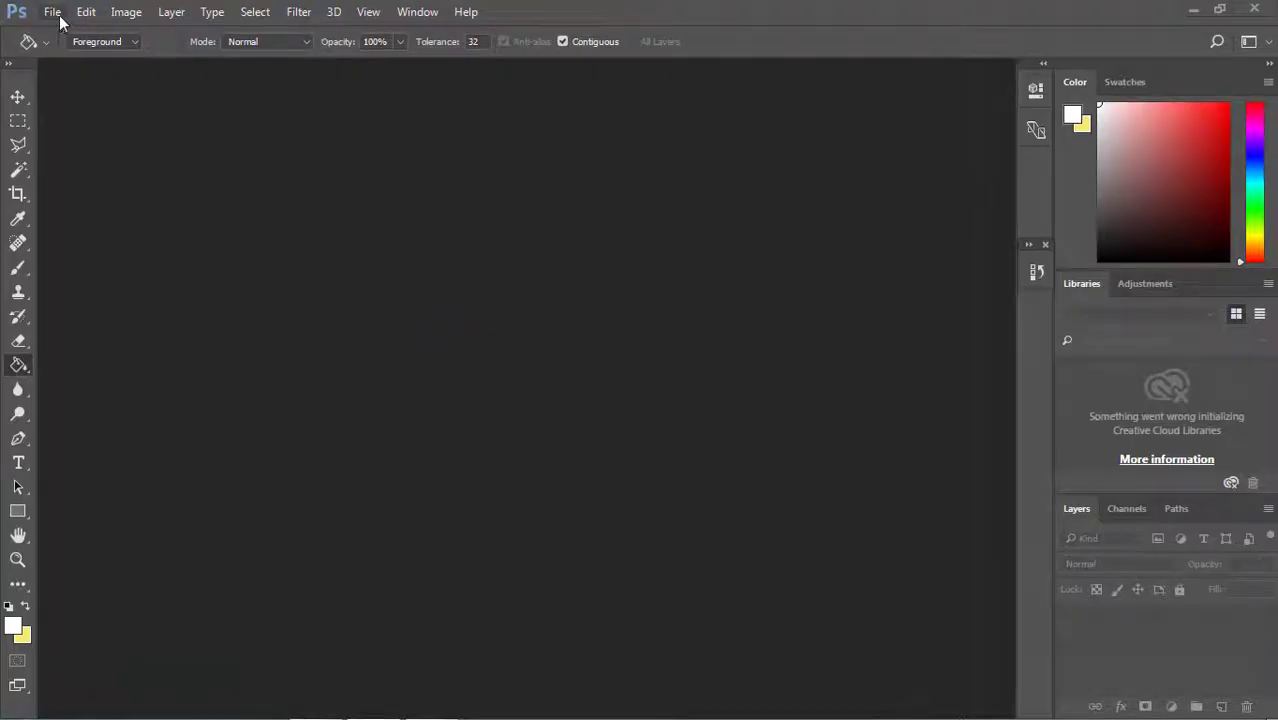
# Step: Open the puzzle pattern JPG and puzzle 001.png together from the puzzle folder
pyautogui.click(52, 11)
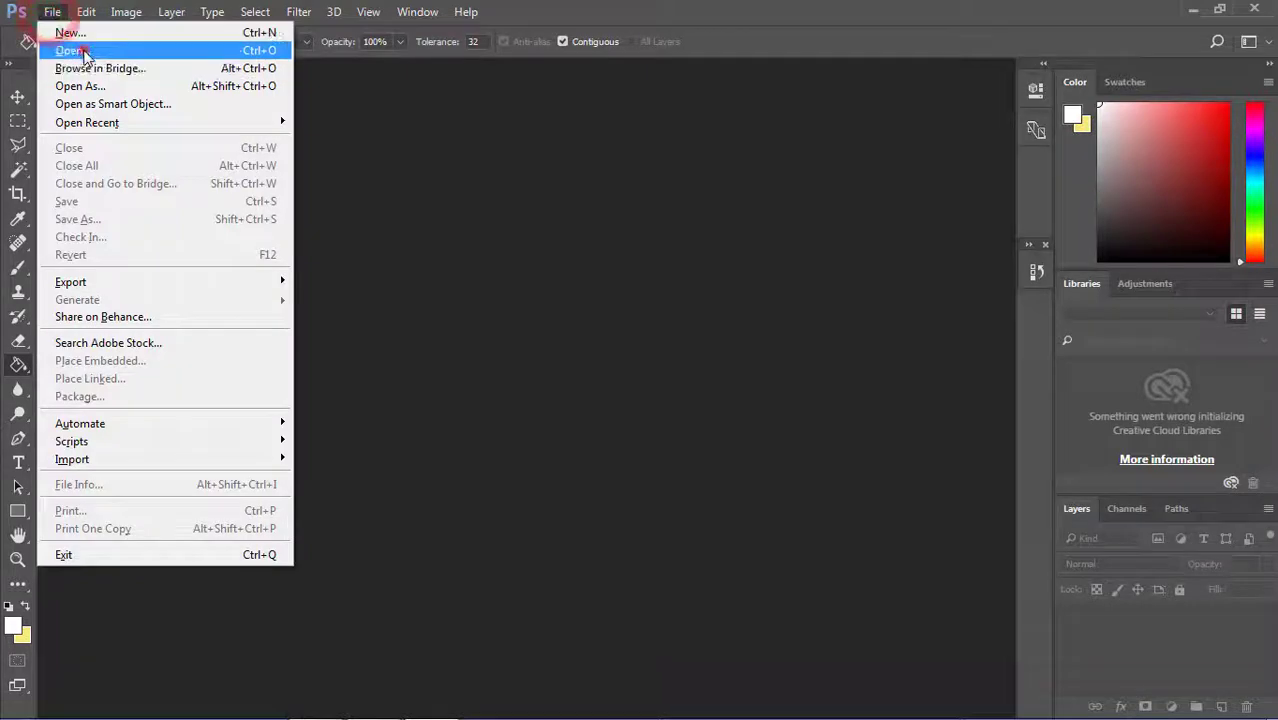
pyautogui.click(60, 48)
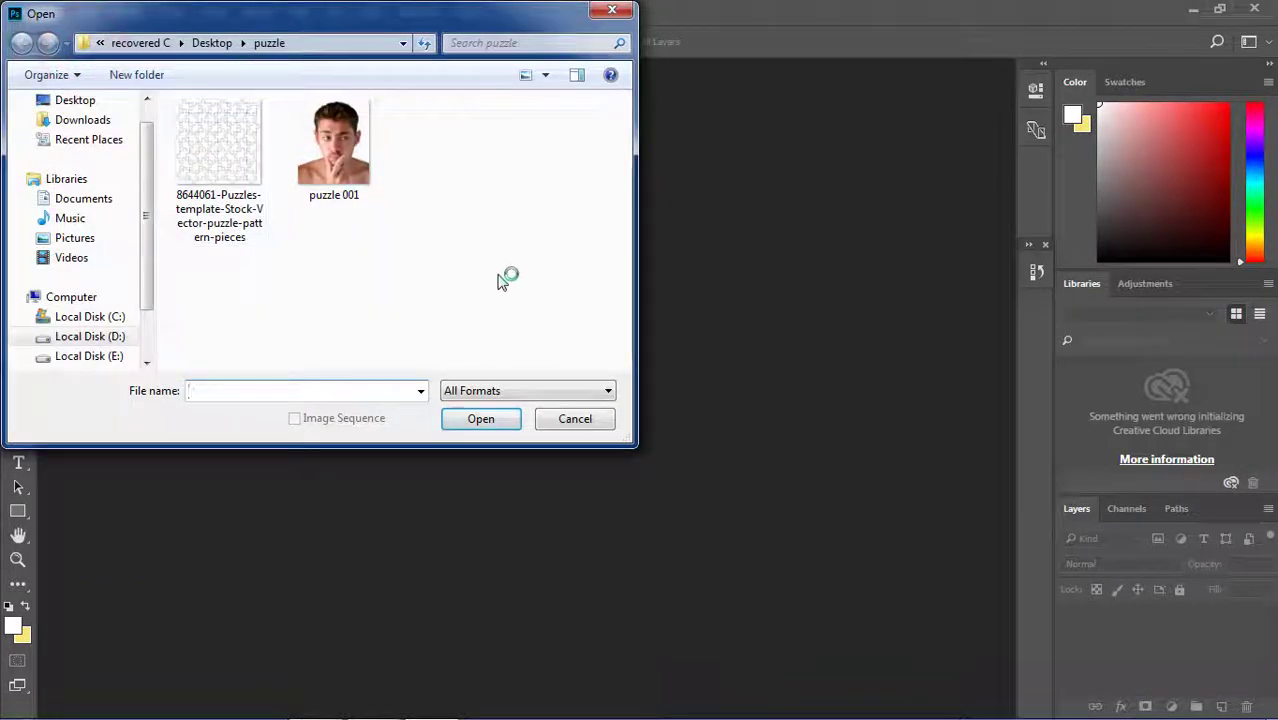
pyautogui.moveTo(500, 275); pyautogui.dragTo(172, 97)
pyautogui.click(495, 425)
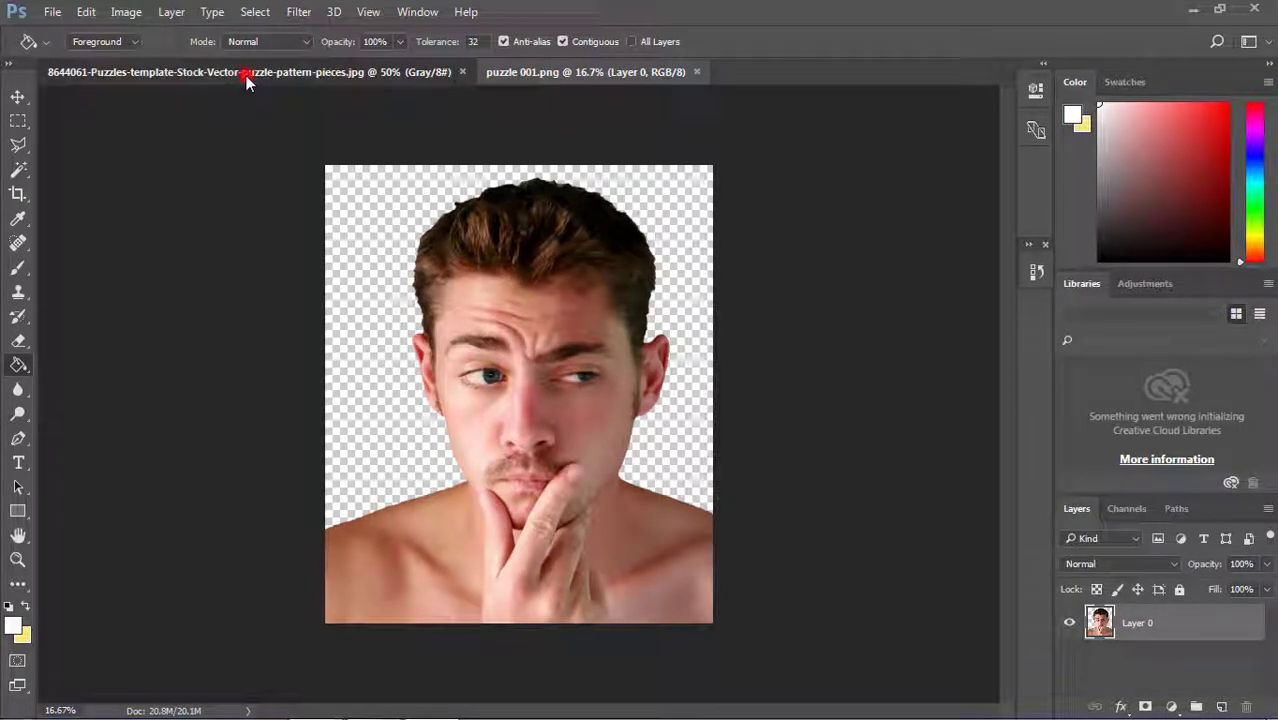
# Step: Apply Levels with input values 125, 1.00 and 154 to the puzzle pattern document
pyautogui.click(244, 76)
pyautogui.click(17, 100)
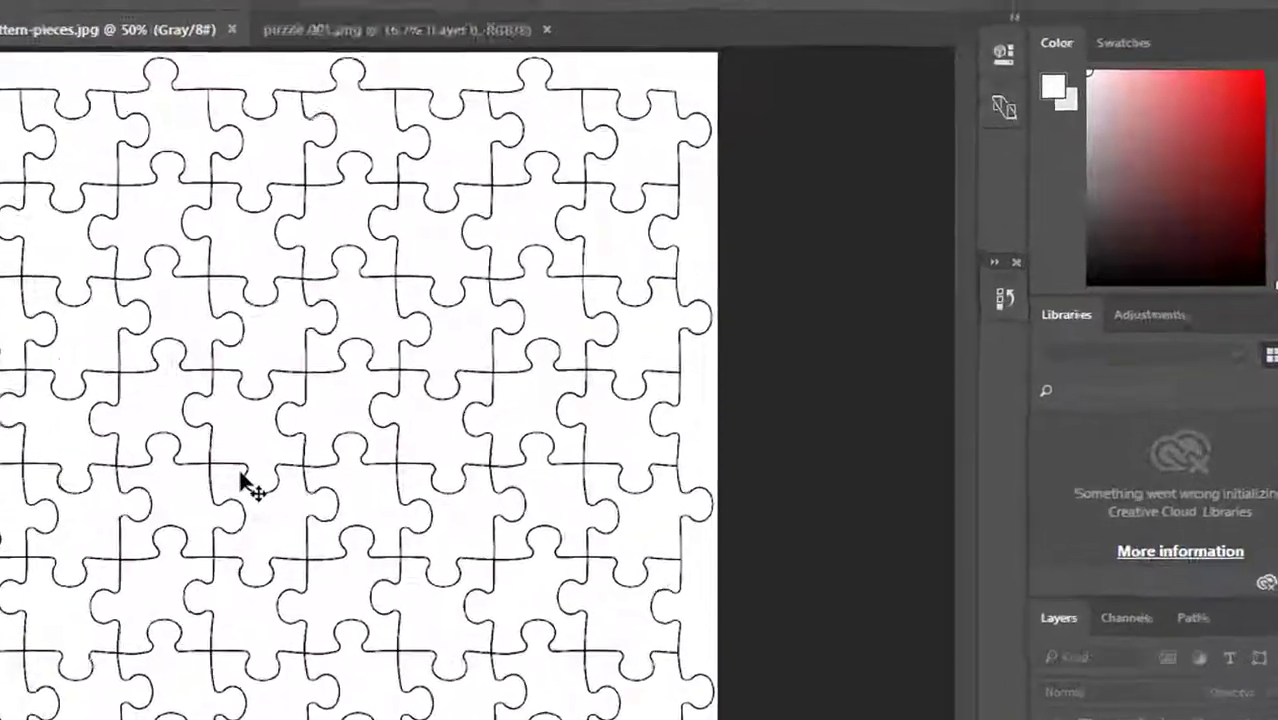
pyautogui.hotkey('ctrl', 'l')
pyautogui.moveTo(601, 438); pyautogui.dragTo(738, 441)
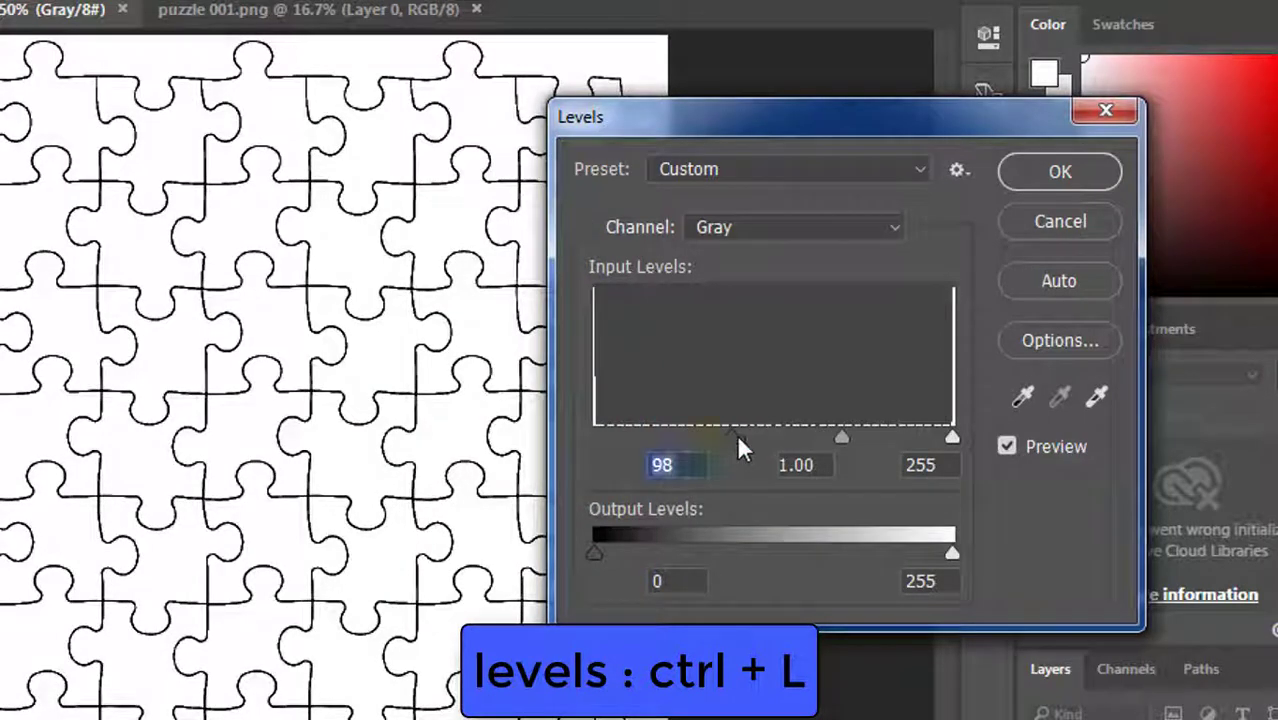
pyautogui.moveTo(950, 436); pyautogui.dragTo(792, 436)
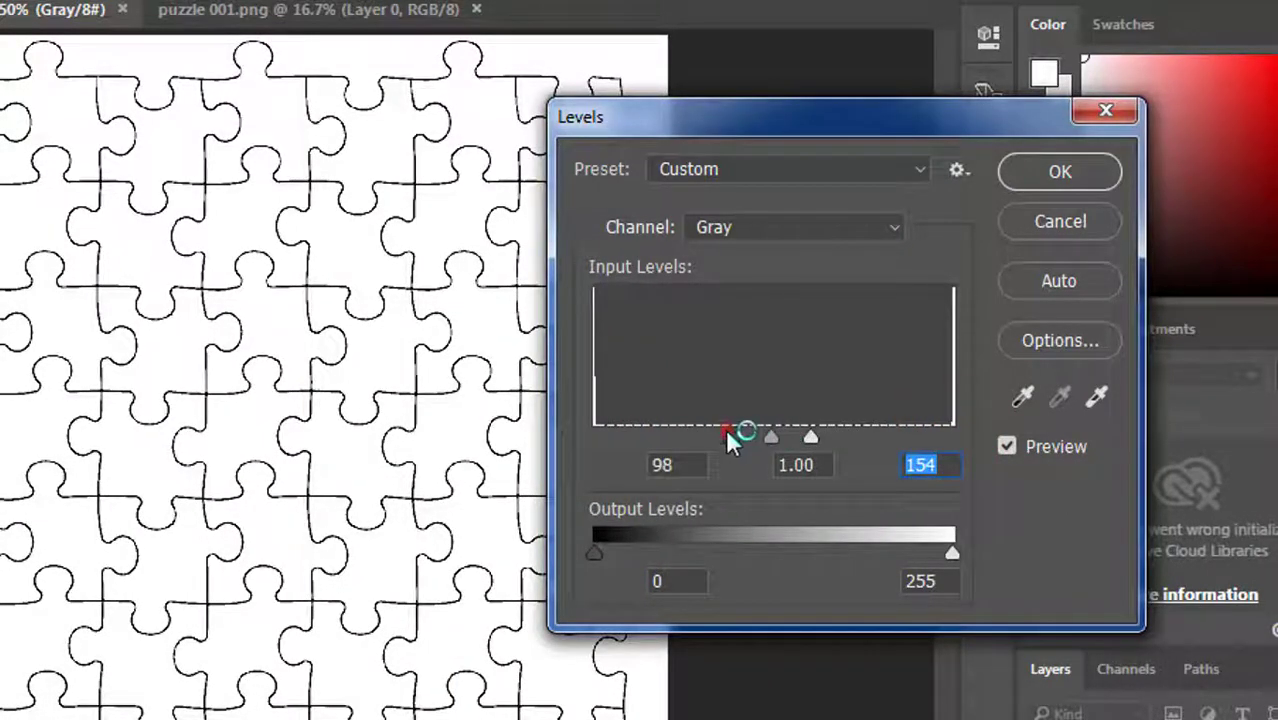
pyautogui.moveTo(727, 433); pyautogui.dragTo(769, 436)
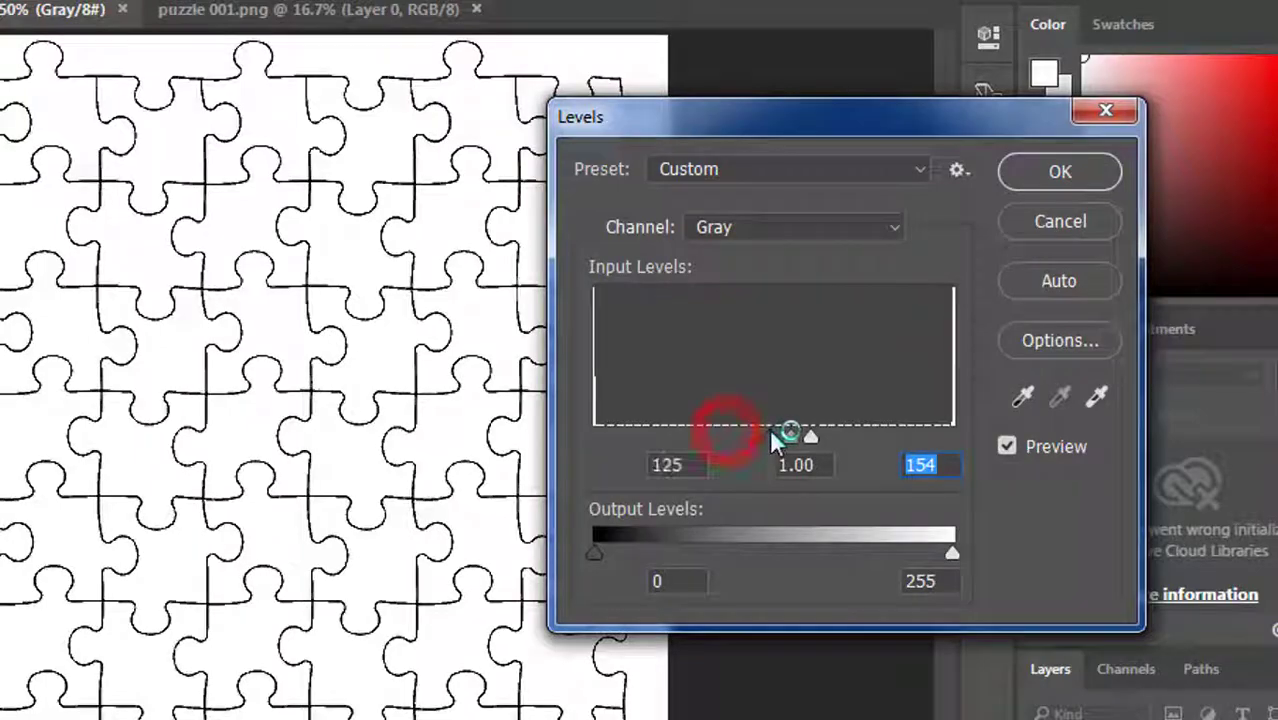
pyautogui.click(1068, 182)
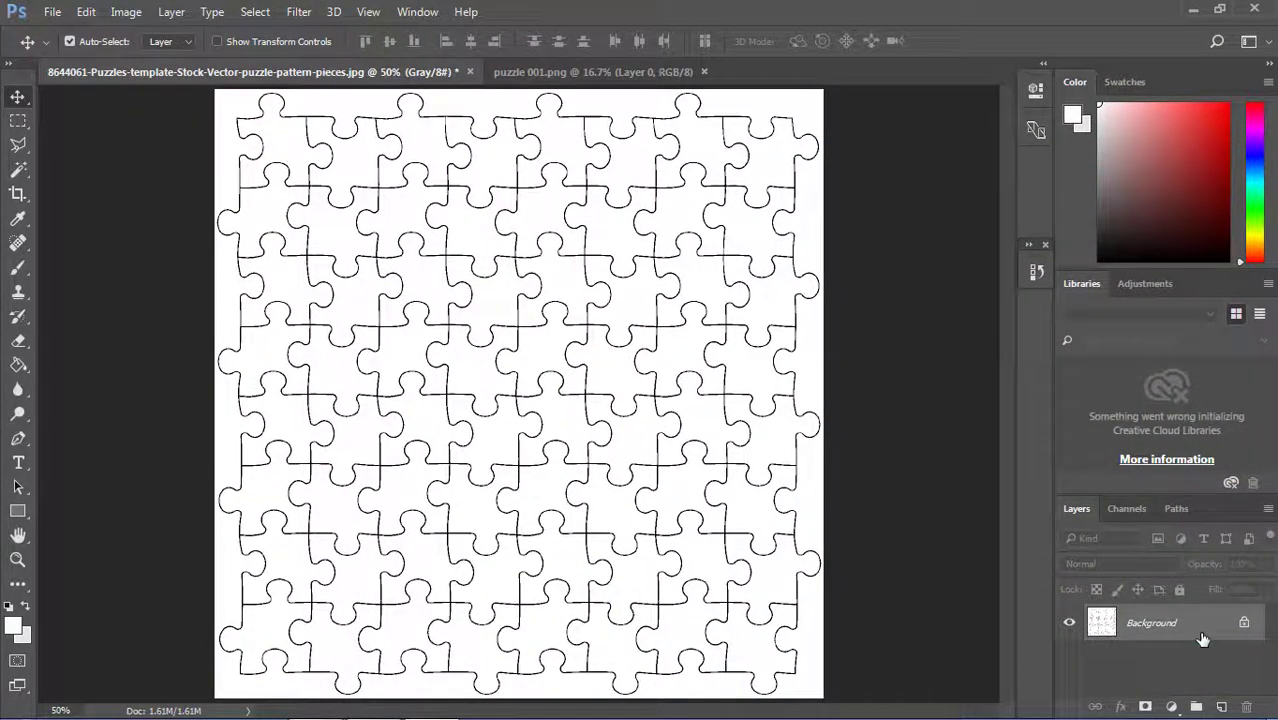
# Step: Unlock the pattern background and delete its white areas using Color Range
pyautogui.doubleClick(1202, 630)
pyautogui.click(795, 220)
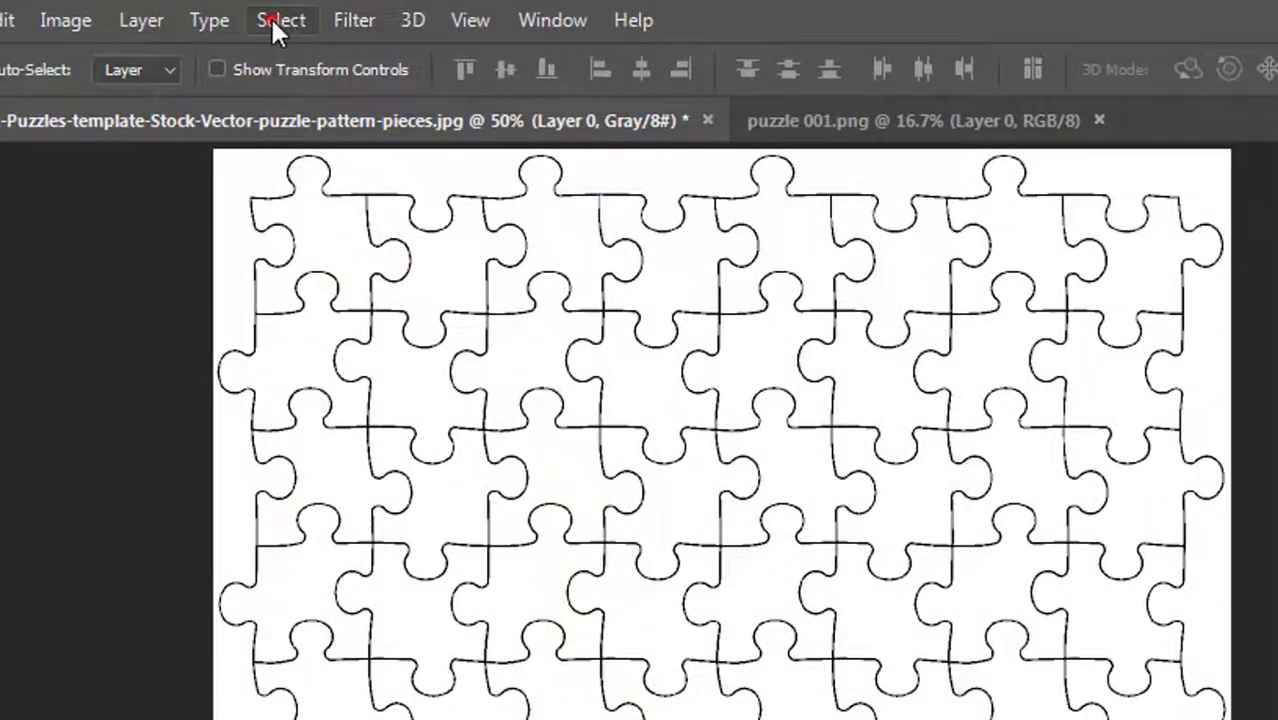
pyautogui.click(272, 20)
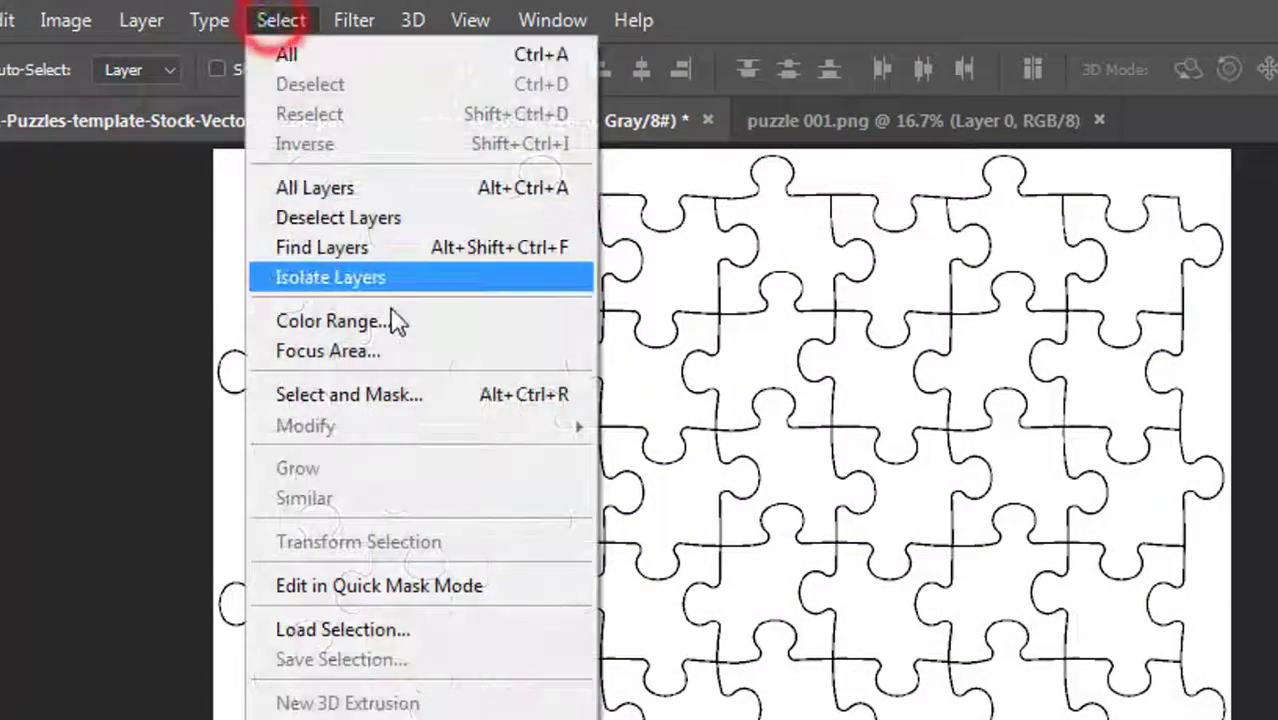
pyautogui.click(399, 323)
pyautogui.click(328, 290)
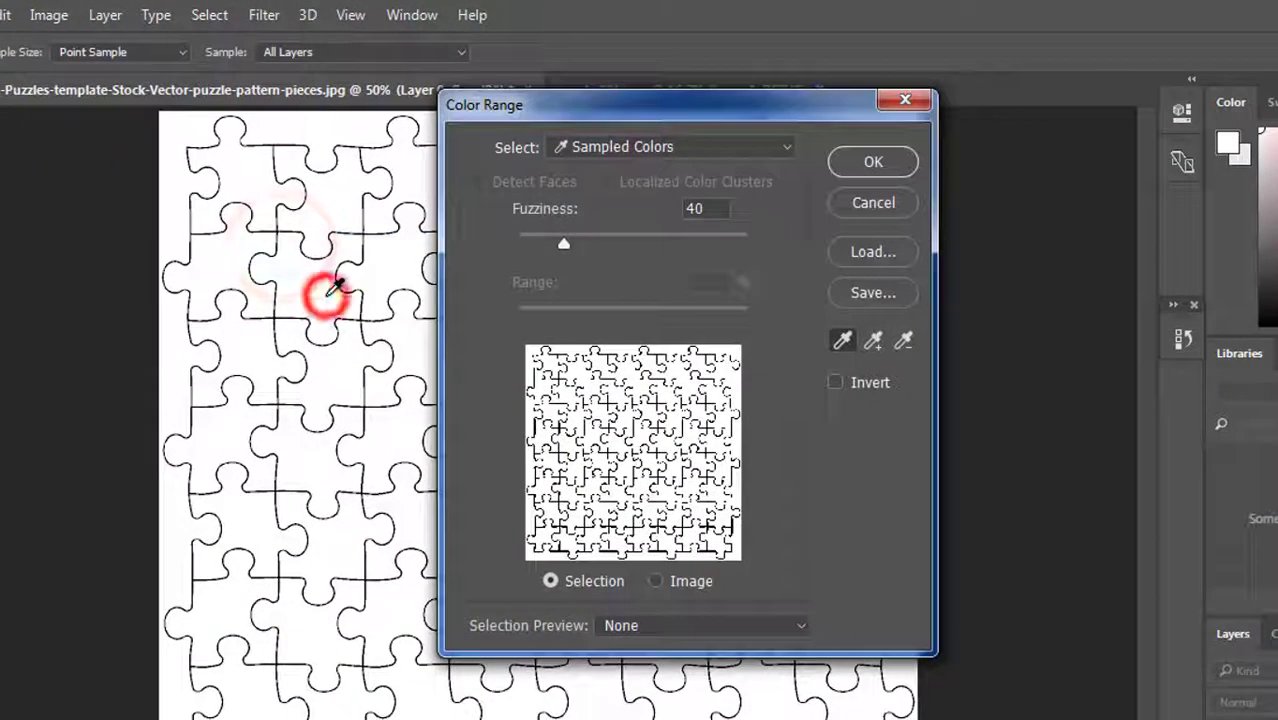
pyautogui.click(872, 162)
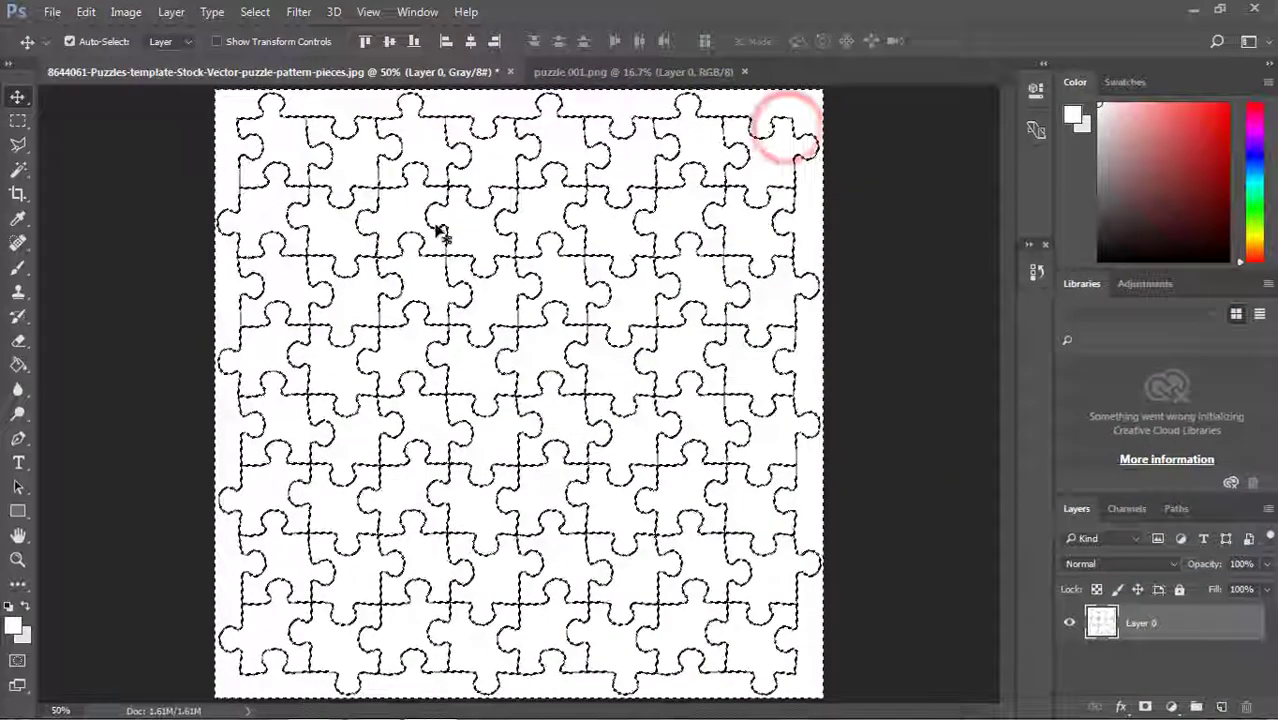
pyautogui.press('Delete')
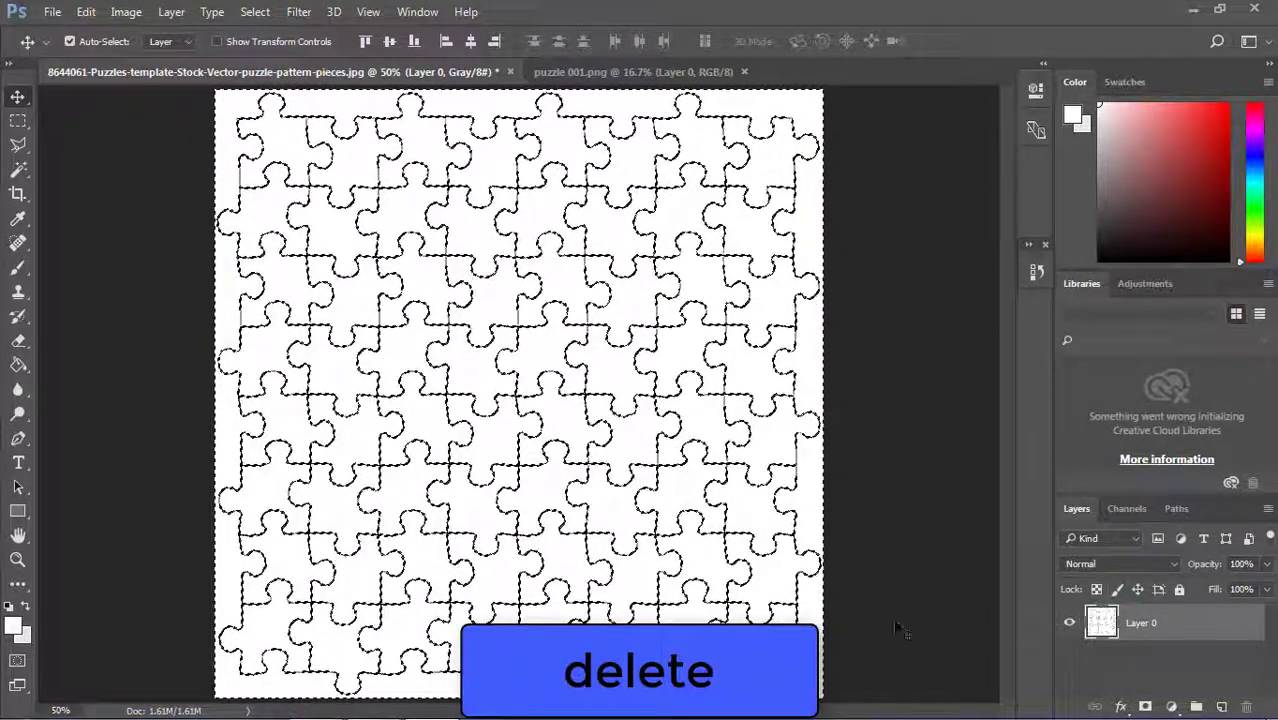
pyautogui.click(495, 365)
# Step: Deselect and give Layer 0 a 1 px black Stroke style, then inspect the outlines
pyautogui.click(19, 143)
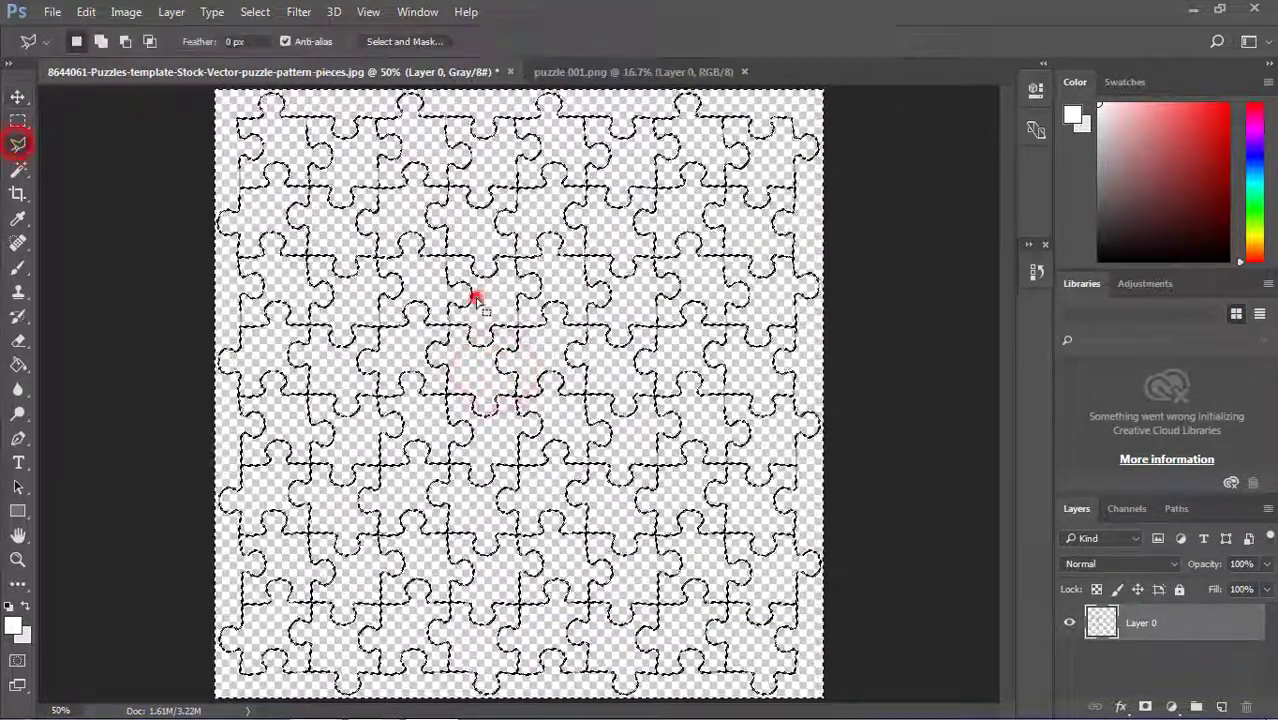
pyautogui.click(474, 291)
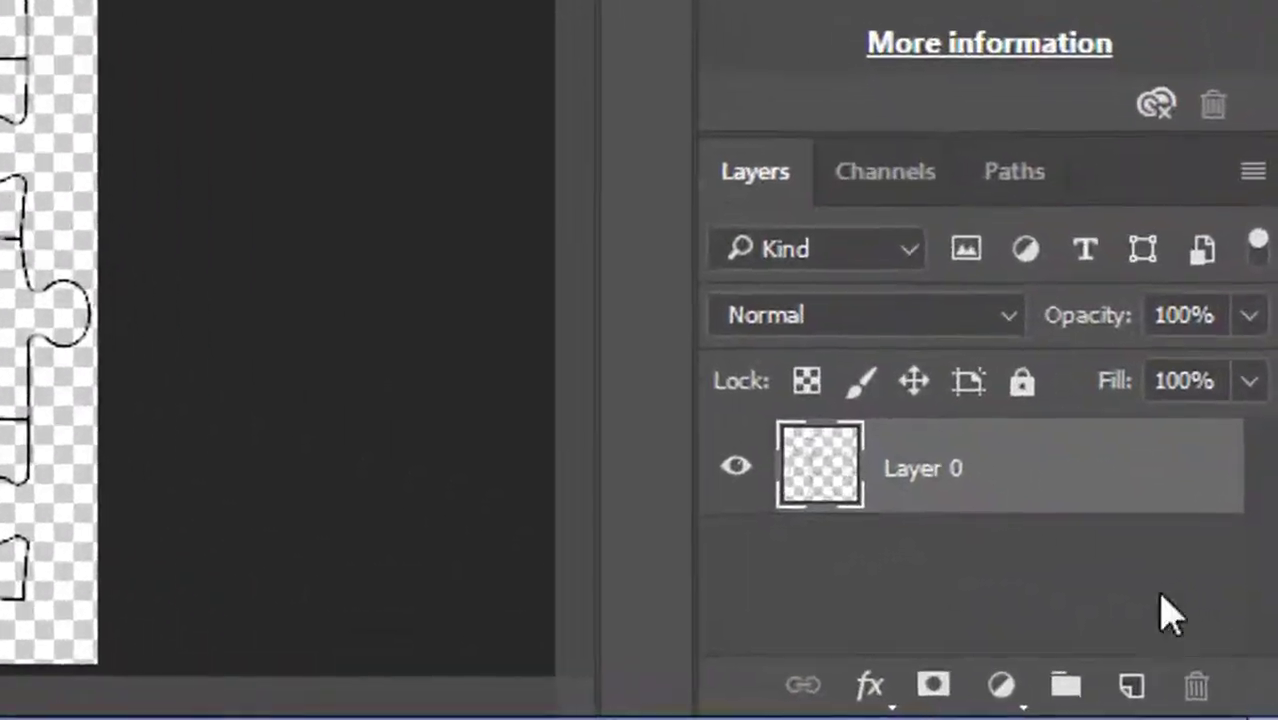
pyautogui.doubleClick(1028, 485)
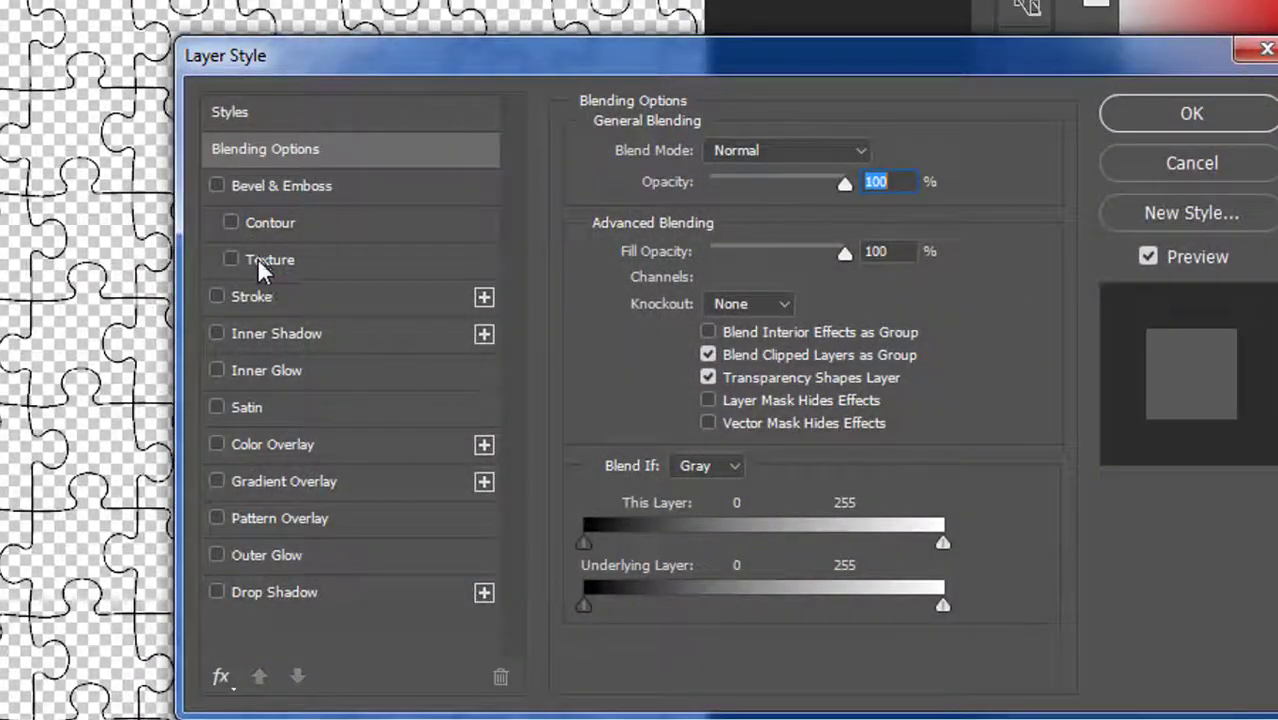
pyautogui.click(250, 296)
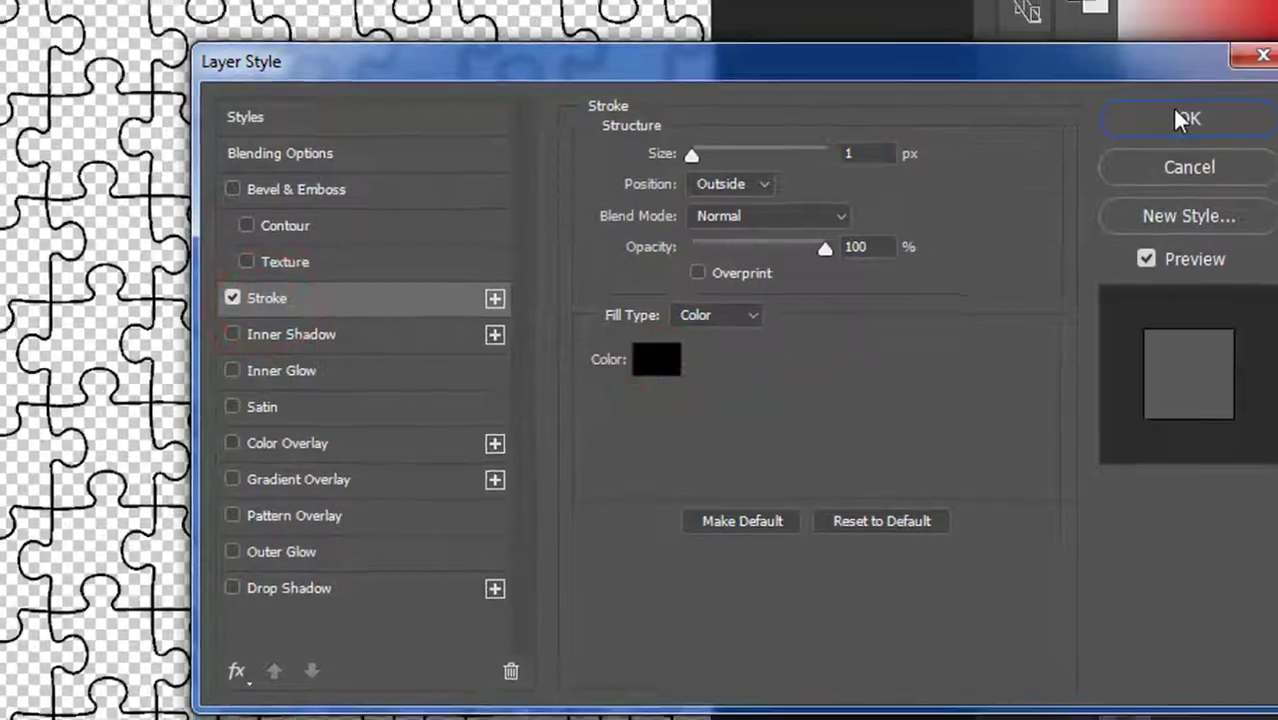
pyautogui.click(1183, 119)
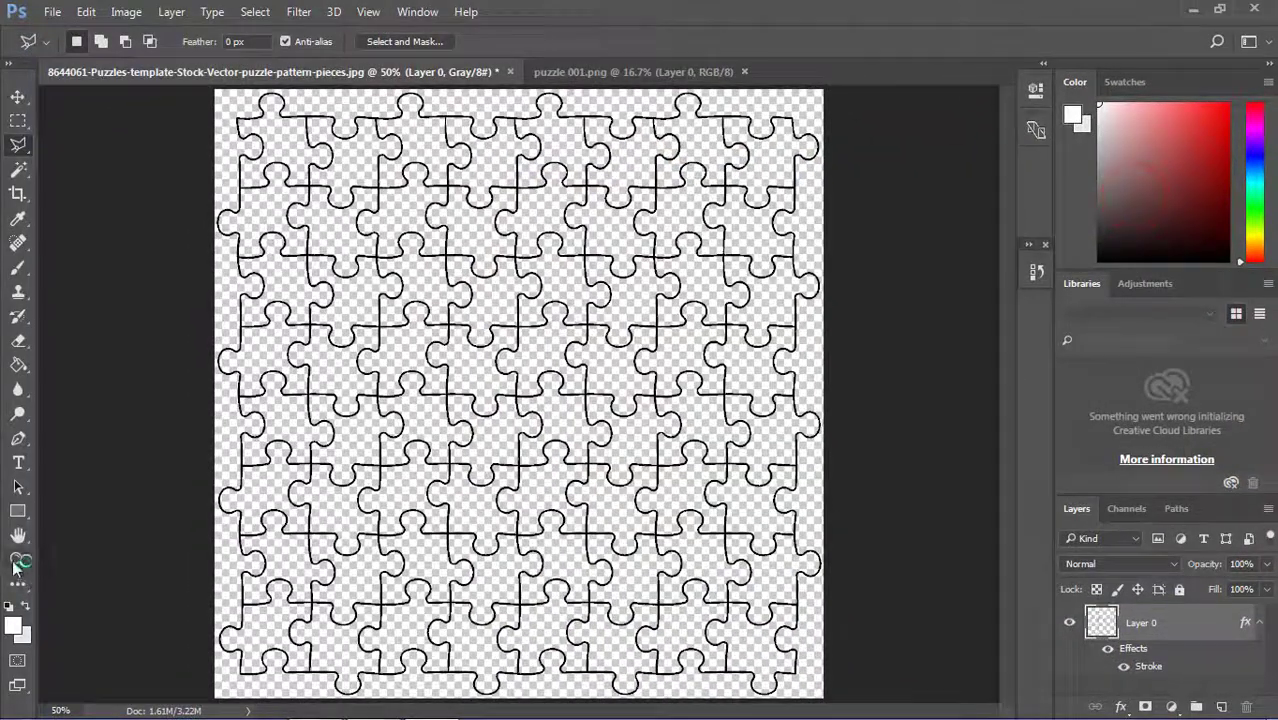
pyautogui.click(16, 561)
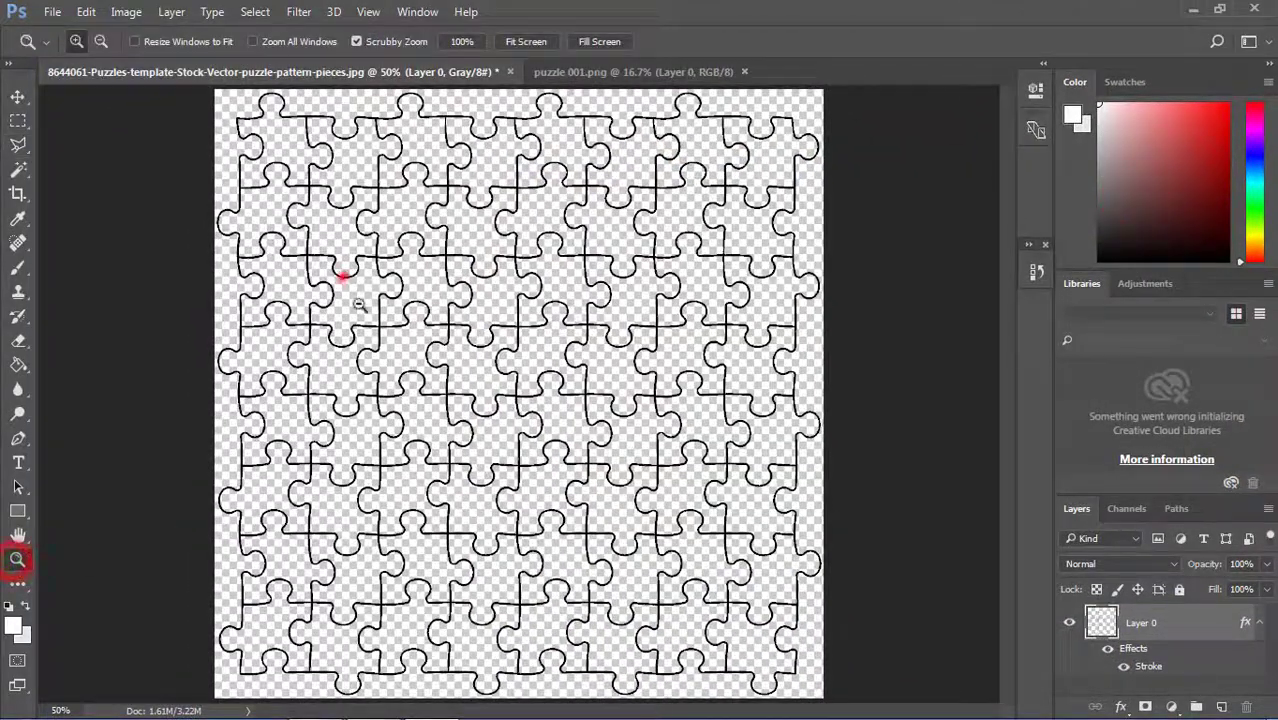
pyautogui.moveTo(342, 277); pyautogui.dragTo(491, 400)
pyautogui.rightClick(491, 400)
pyautogui.click(531, 420)
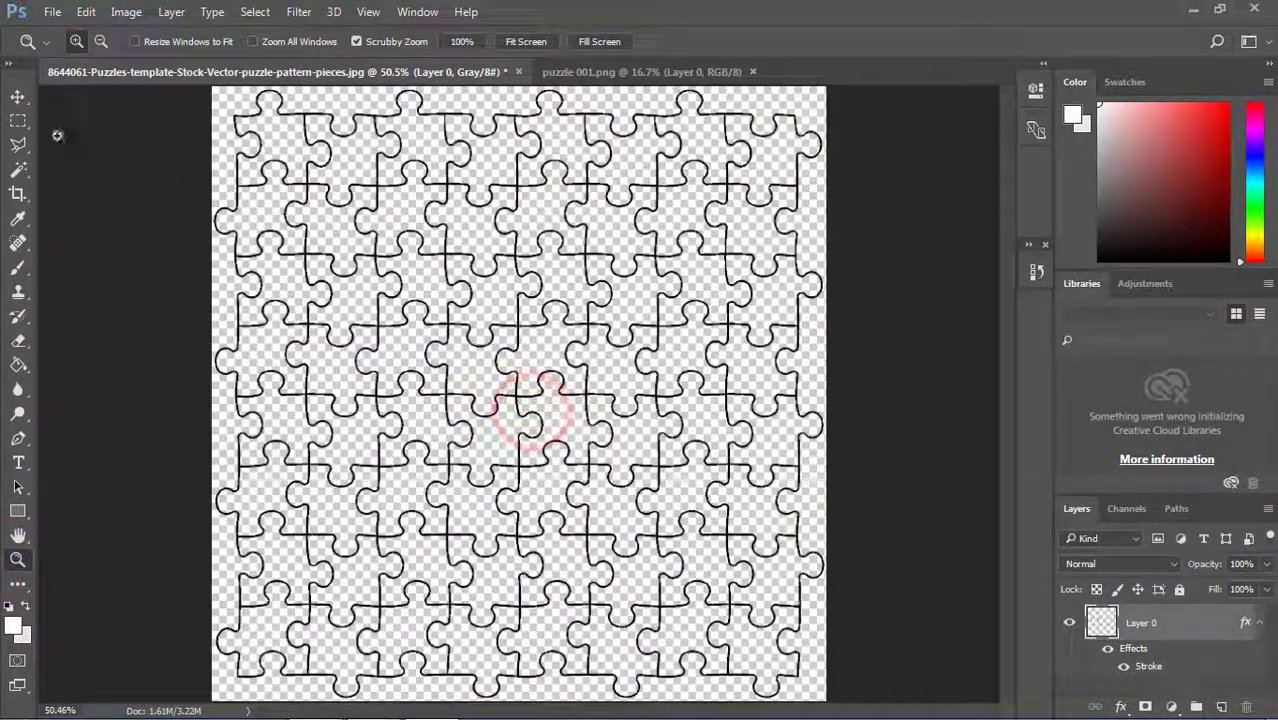
pyautogui.click(17, 96)
pyautogui.click(572, 328)
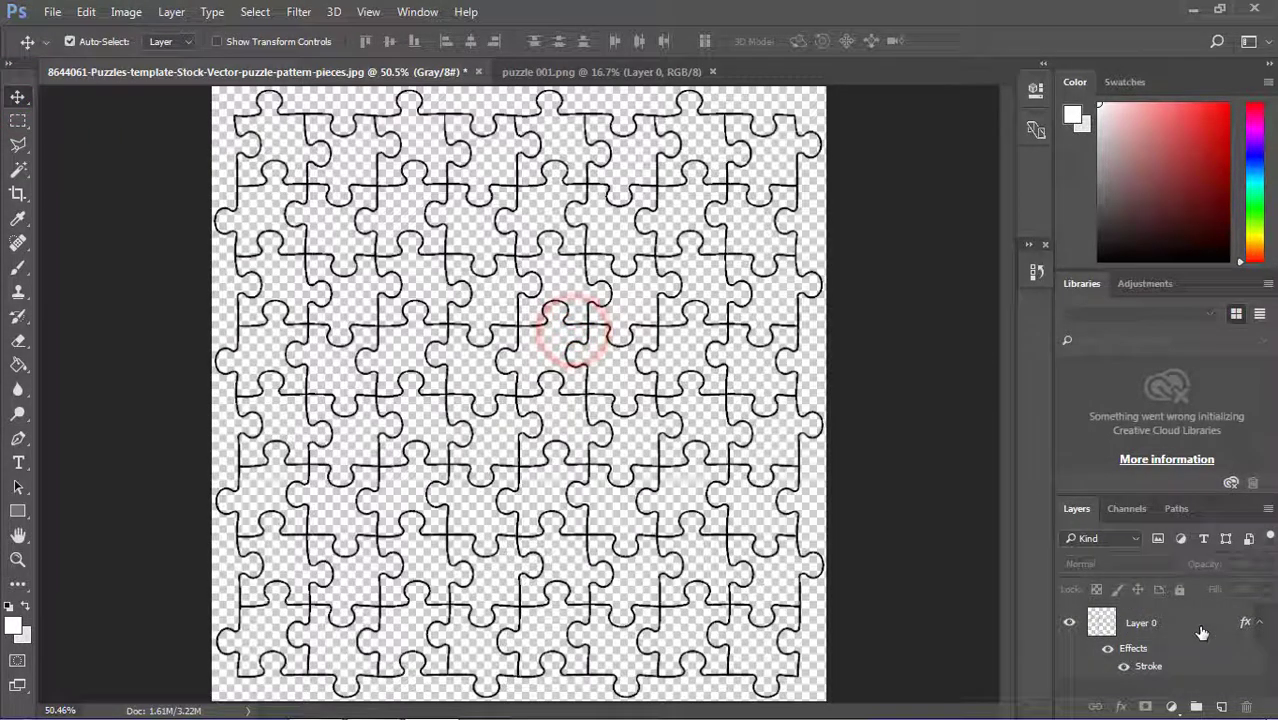
# Step: Copy the stroked pattern into puzzle 001 as Layer 1, placed below the portrait
pyautogui.moveTo(1190, 622)
pyautogui.mouseDown()
pyautogui.moveTo(610, 70)
pyautogui.moveTo(448, 387)
pyautogui.mouseUp()
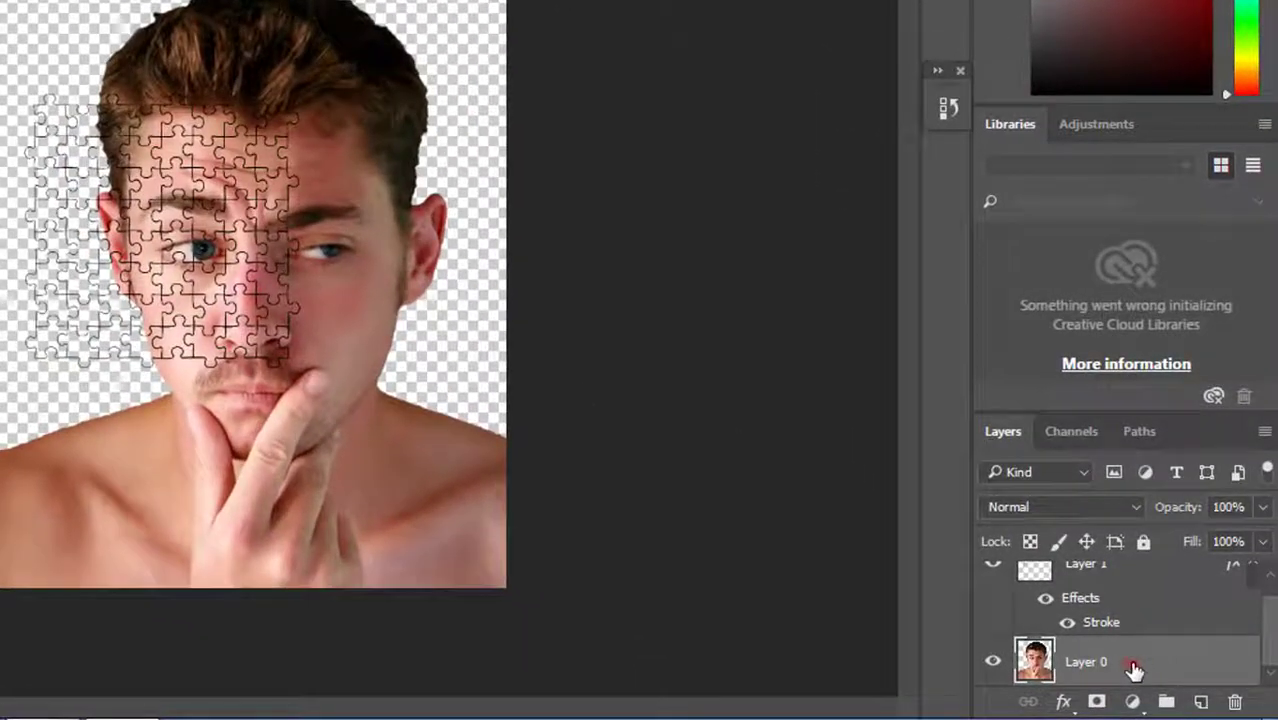
pyautogui.click(1234, 702)
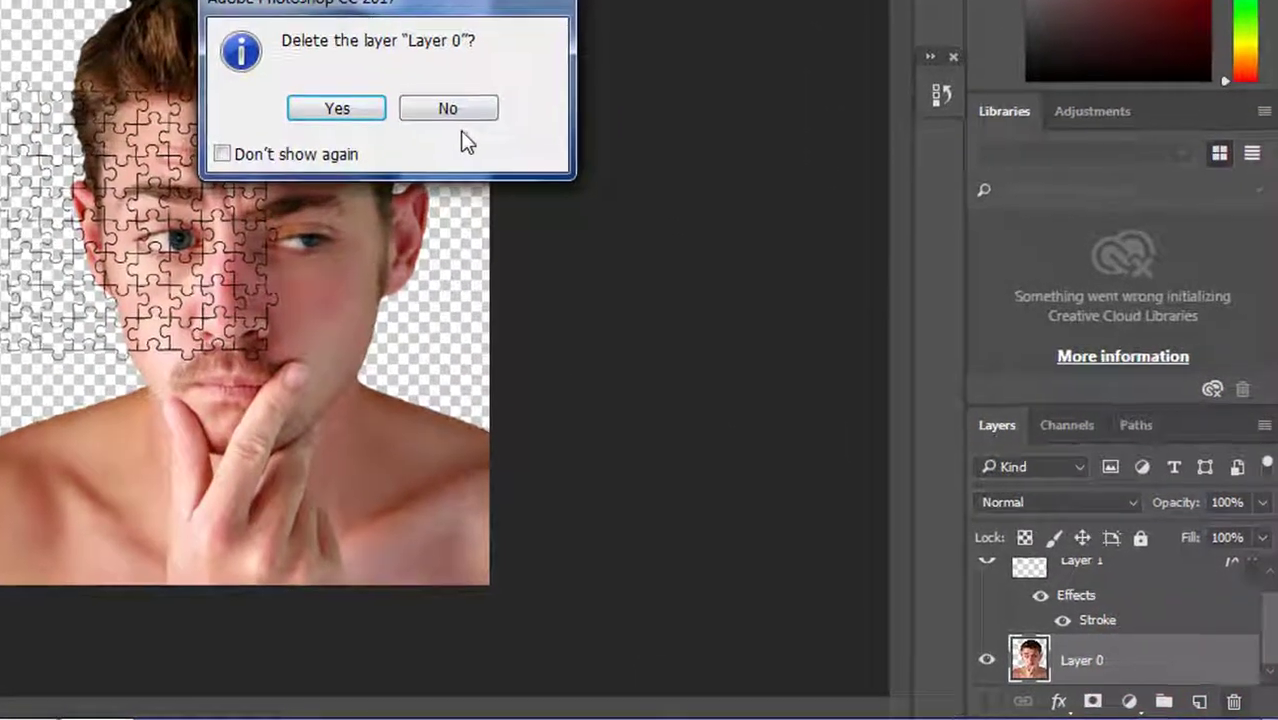
pyautogui.click(455, 112)
pyautogui.click(1155, 692)
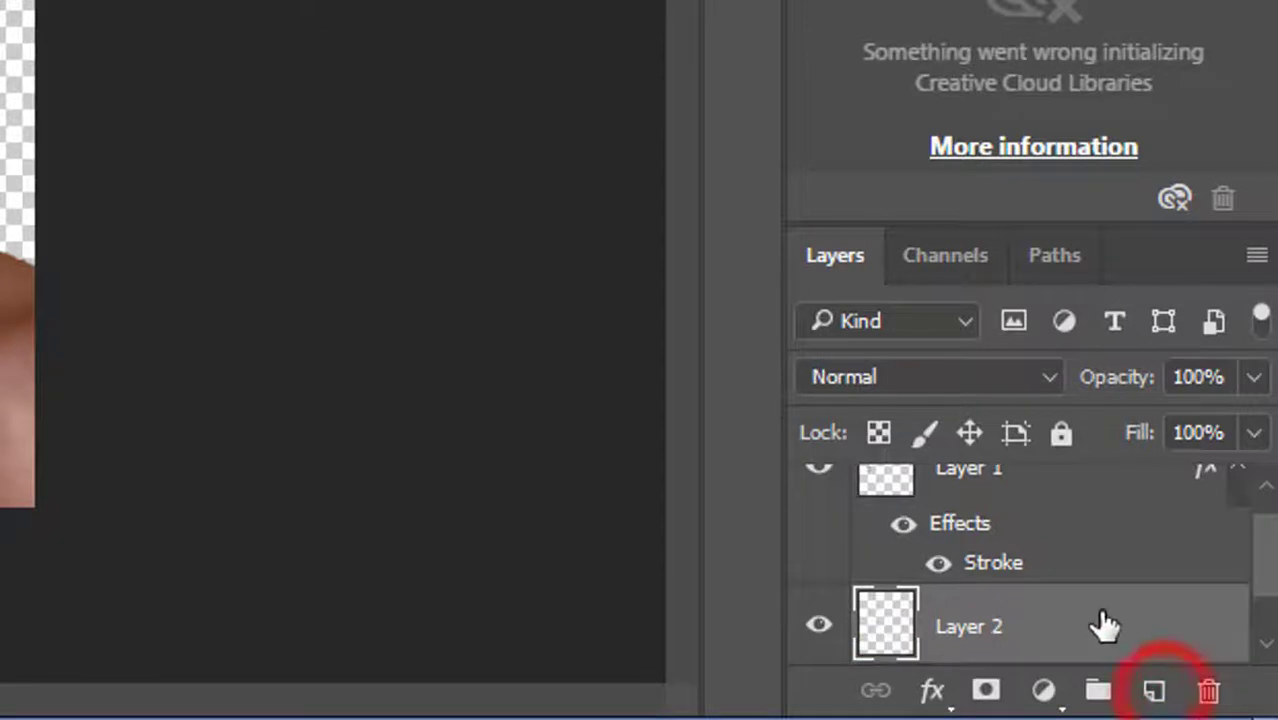
pyautogui.moveTo(1099, 622); pyautogui.dragTo(1098, 690)
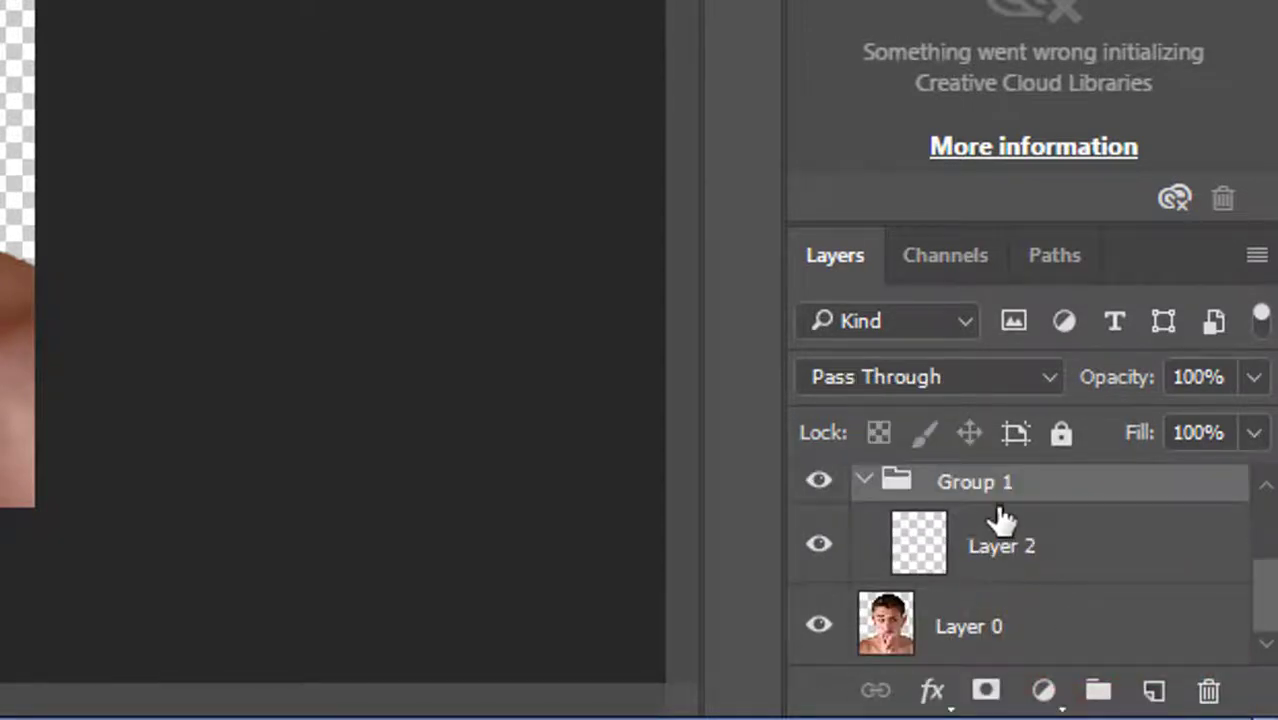
pyautogui.moveTo(1066, 222); pyautogui.dragTo(1062, 2)
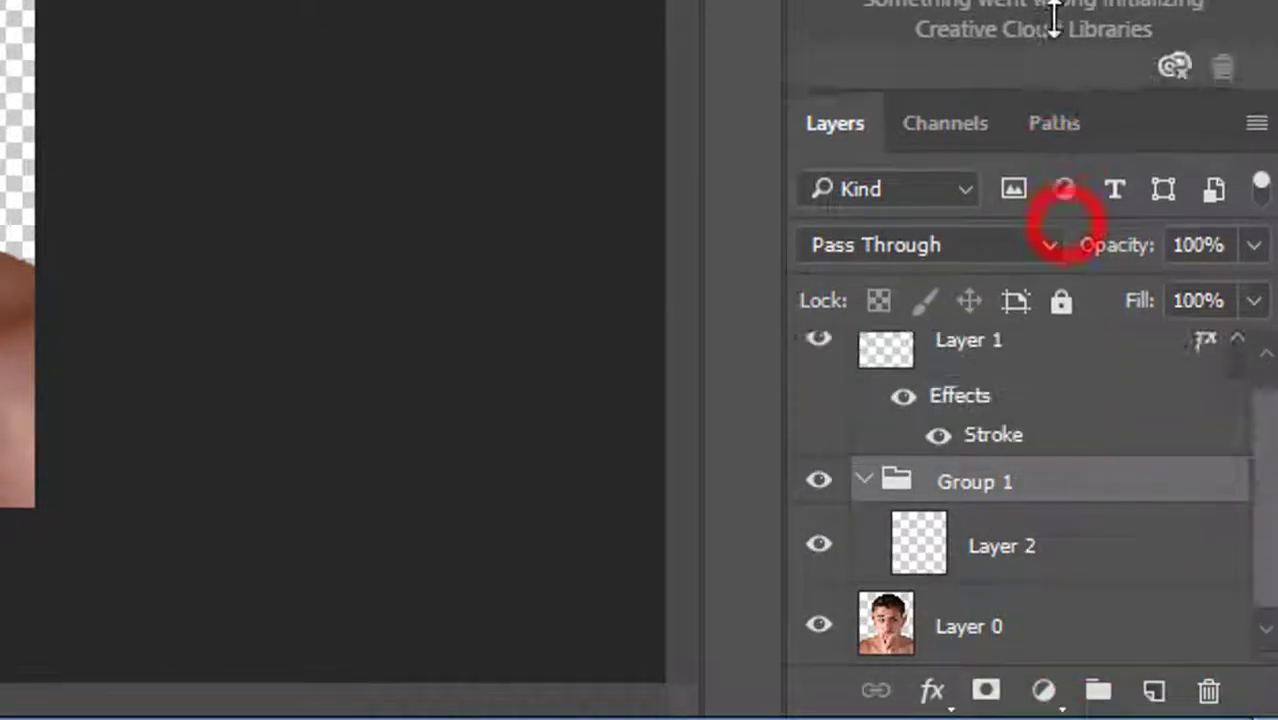
pyautogui.moveTo(1013, 250); pyautogui.dragTo(984, 560)
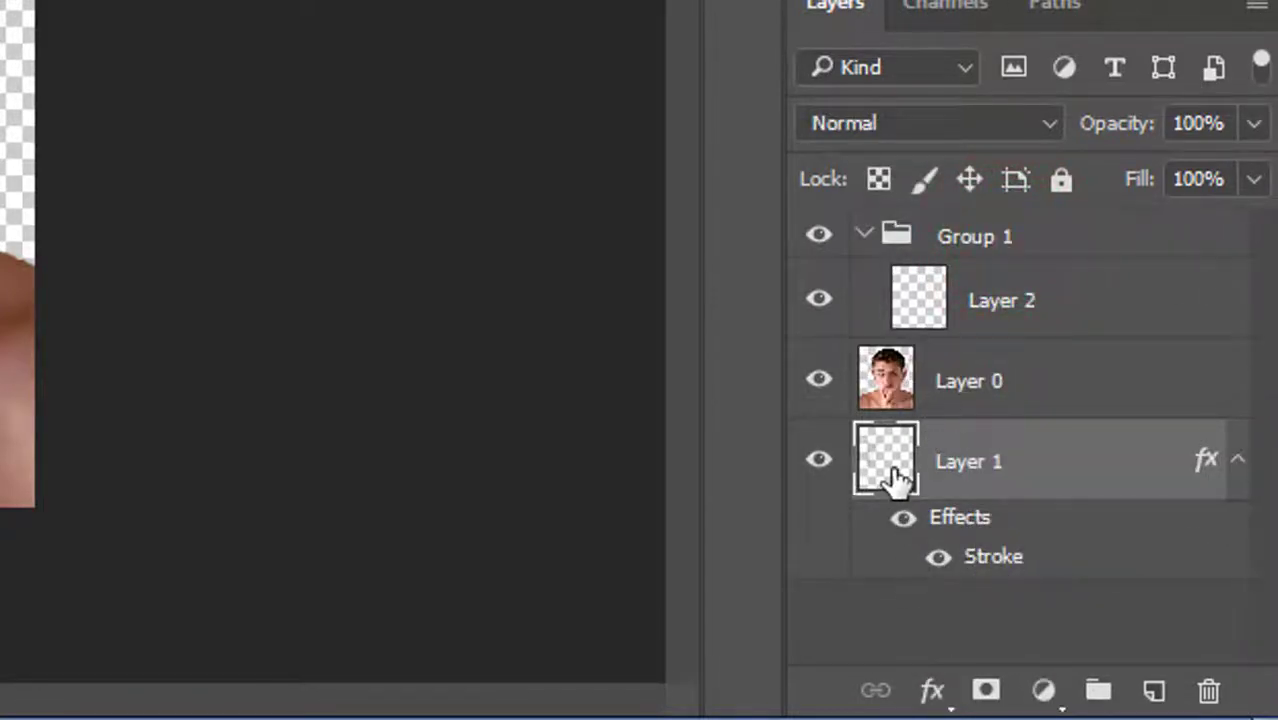
# Step: Delete the stray Group 1 and add an empty Layer 2 at the bottom of the stack
pyautogui.click(966, 242)
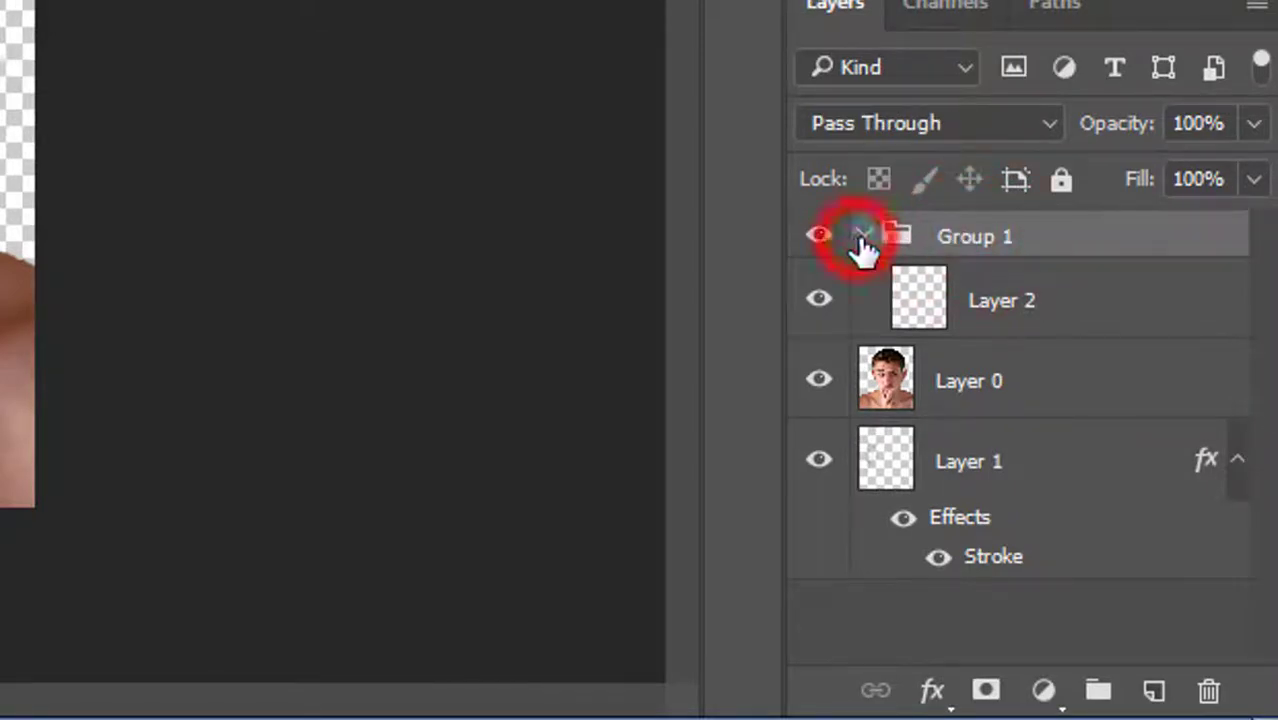
pyautogui.click(860, 240)
pyautogui.click(978, 243)
pyautogui.press('Delete')
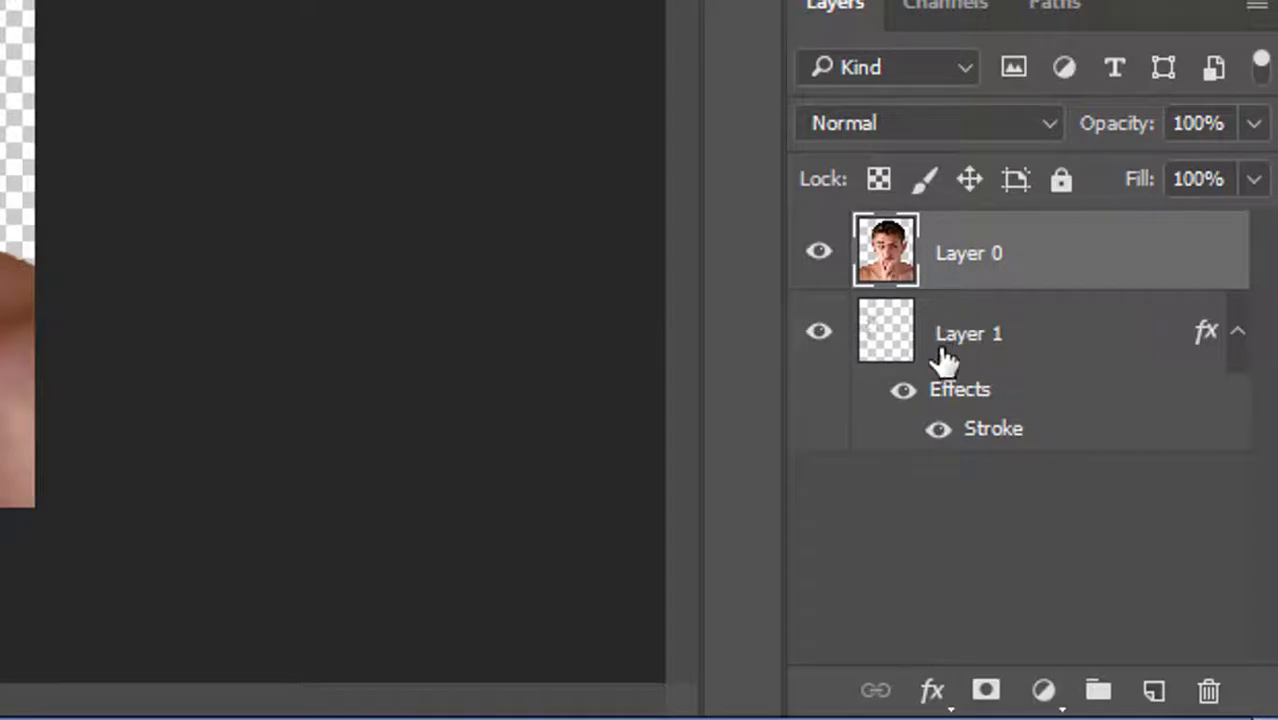
pyautogui.click(1155, 691)
pyautogui.moveTo(900, 245)
pyautogui.mouseDown()
pyautogui.moveTo(920, 445)
pyautogui.moveTo(1172, 628)
pyautogui.mouseUp()
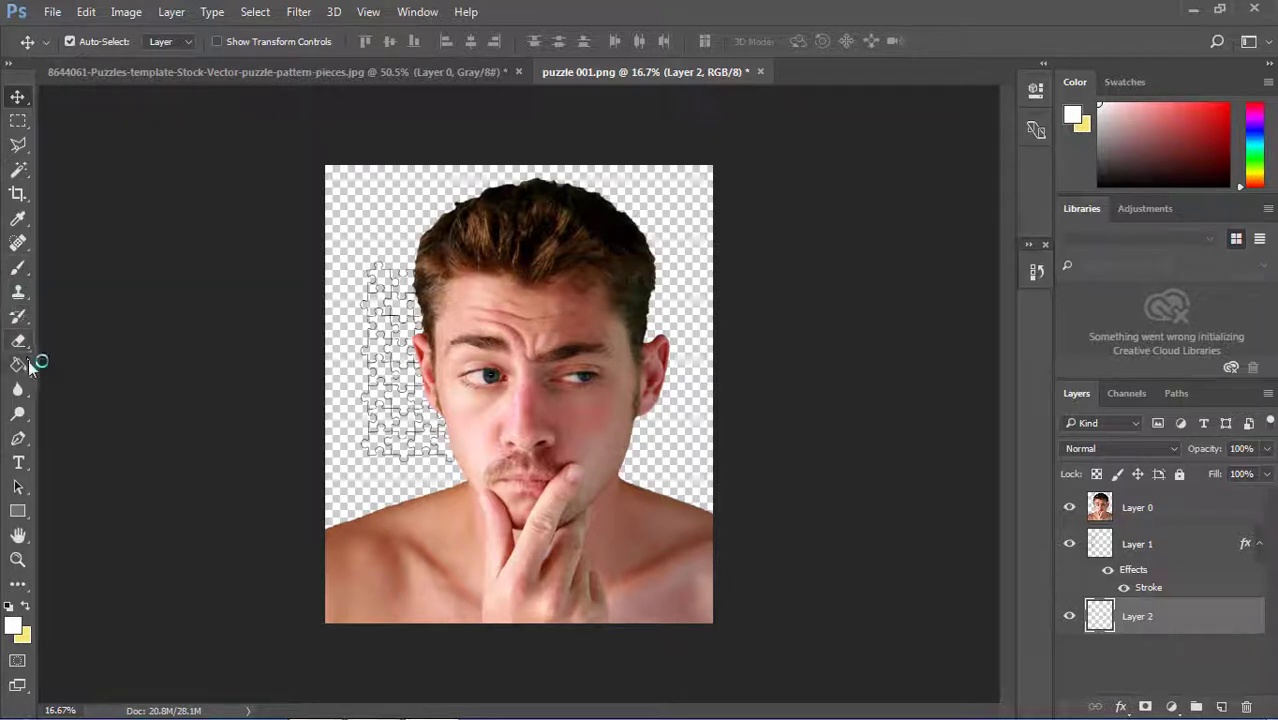
# Step: Paint-bucket fill Layer 2 with pale yellow #f2e171
pyautogui.click(20, 365)
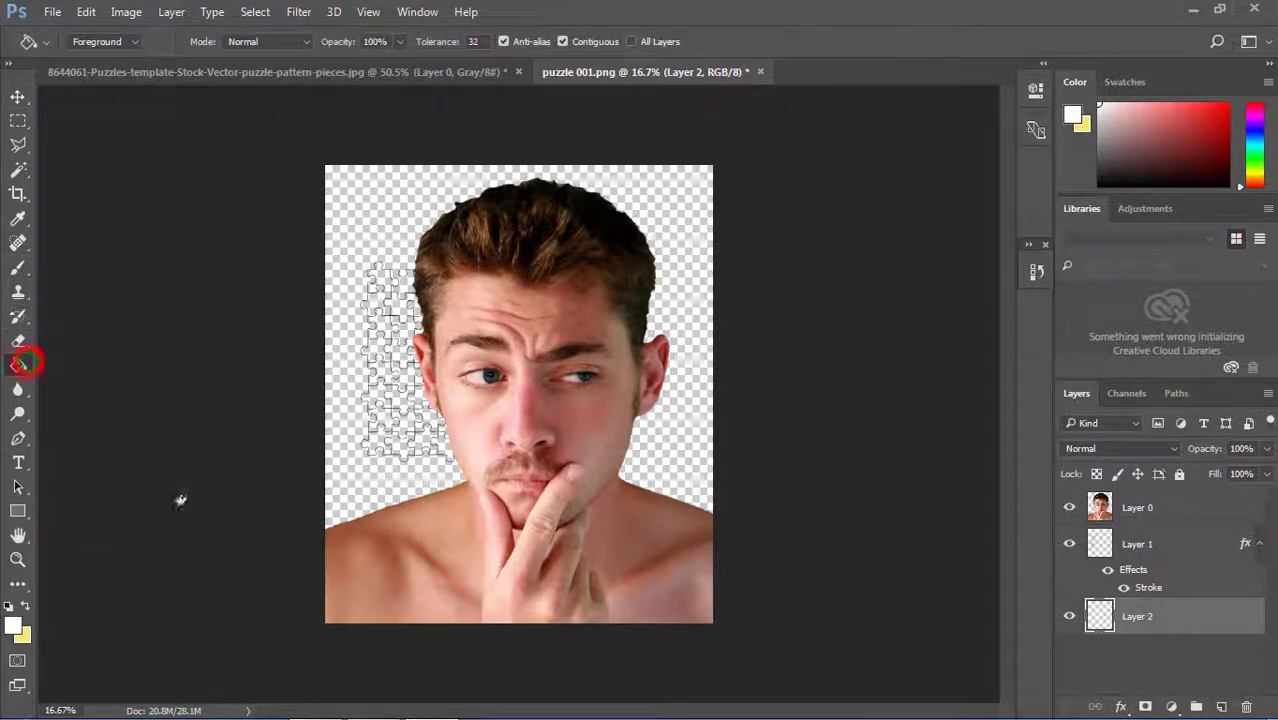
pyautogui.click(30, 606)
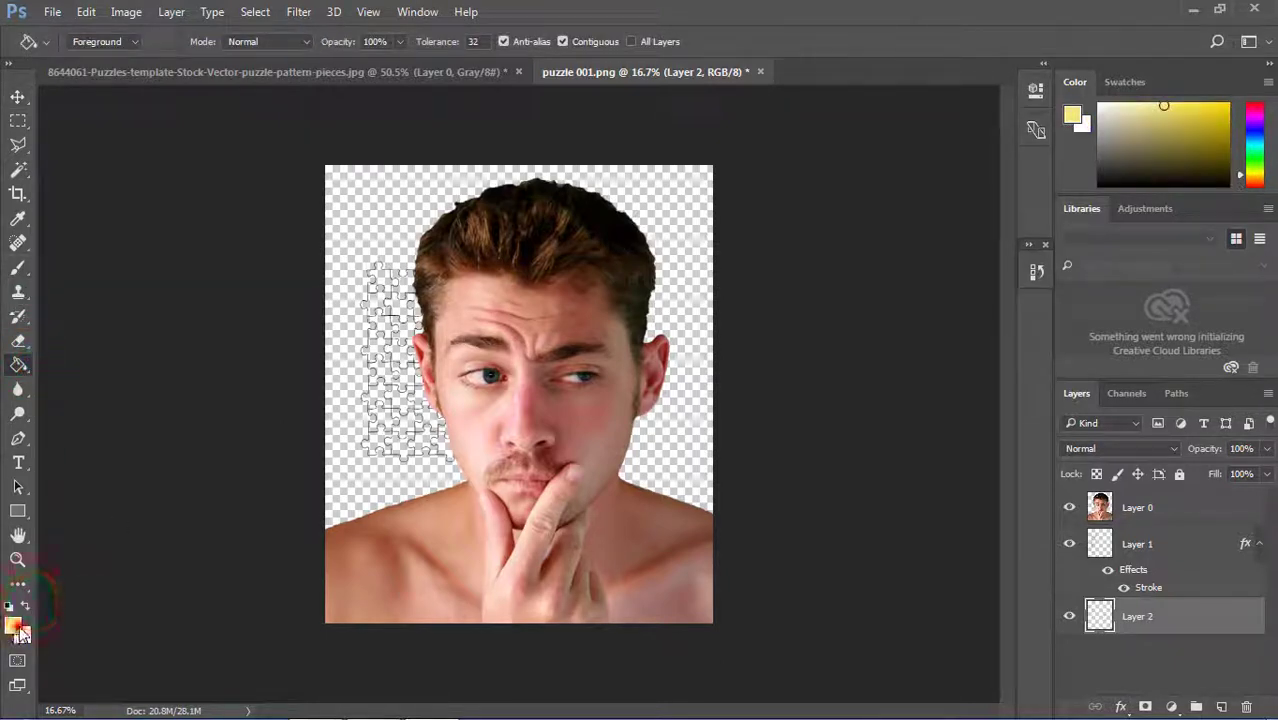
pyautogui.click(16, 627)
pyautogui.click(822, 155)
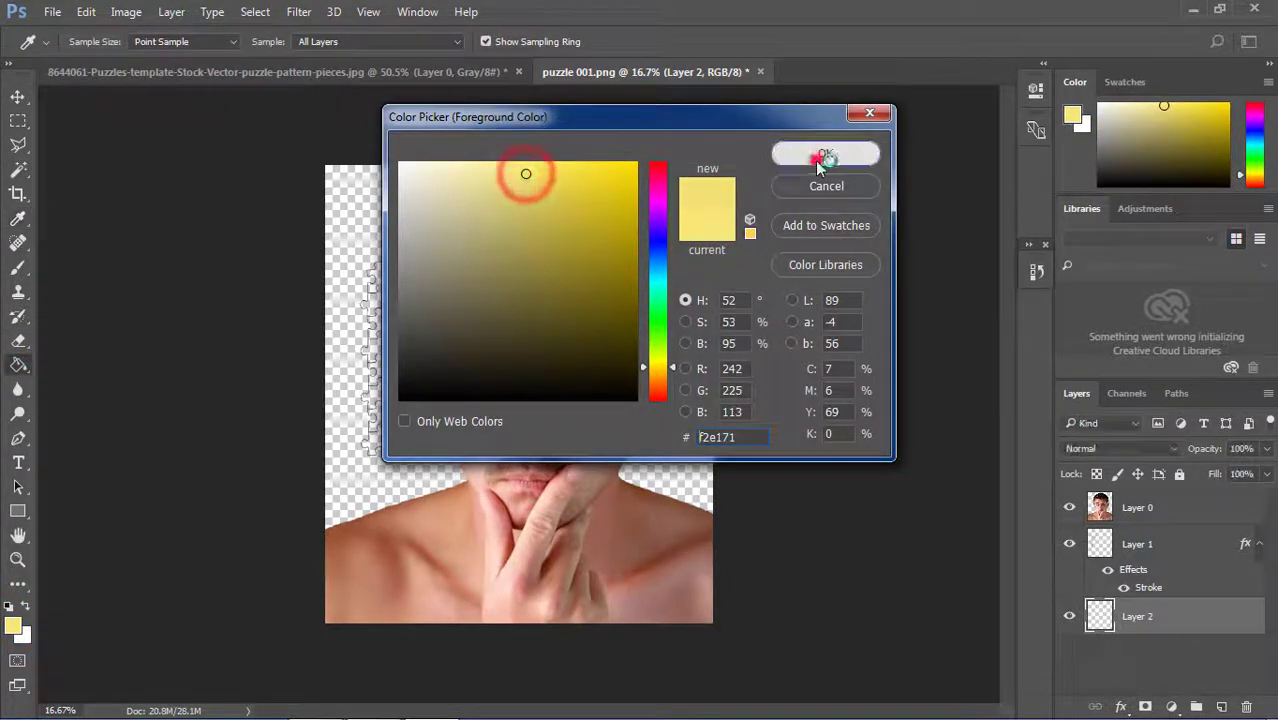
pyautogui.click(370, 205)
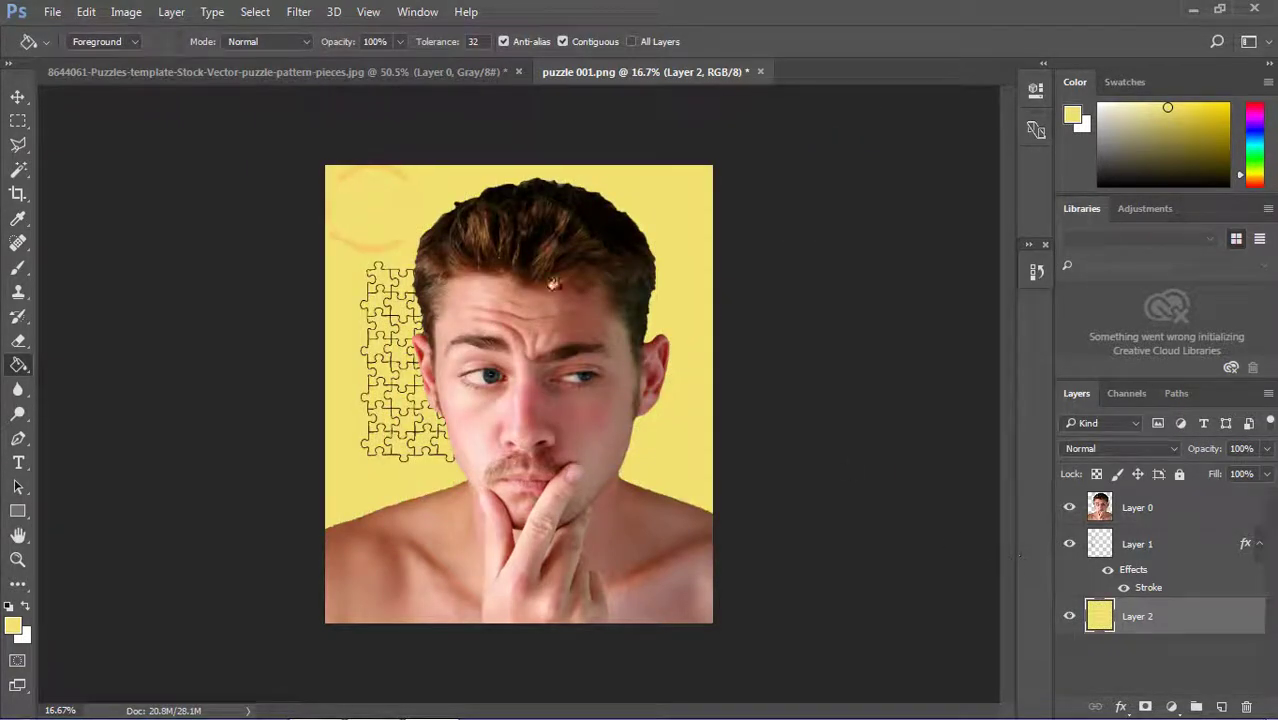
pyautogui.click(16, 97)
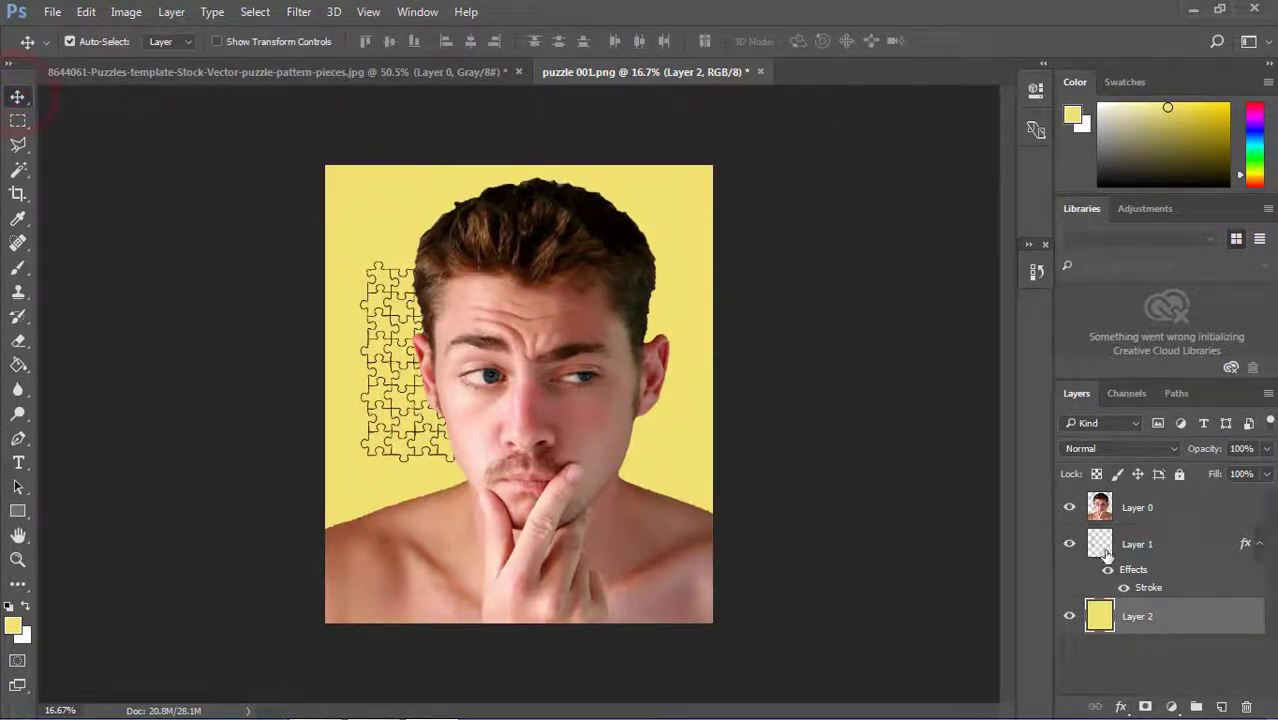
# Step: Move Layer 1 above the portrait and free-transform it to roughly cover the canvas
pyautogui.moveTo(1102, 548); pyautogui.dragTo(1100, 505)
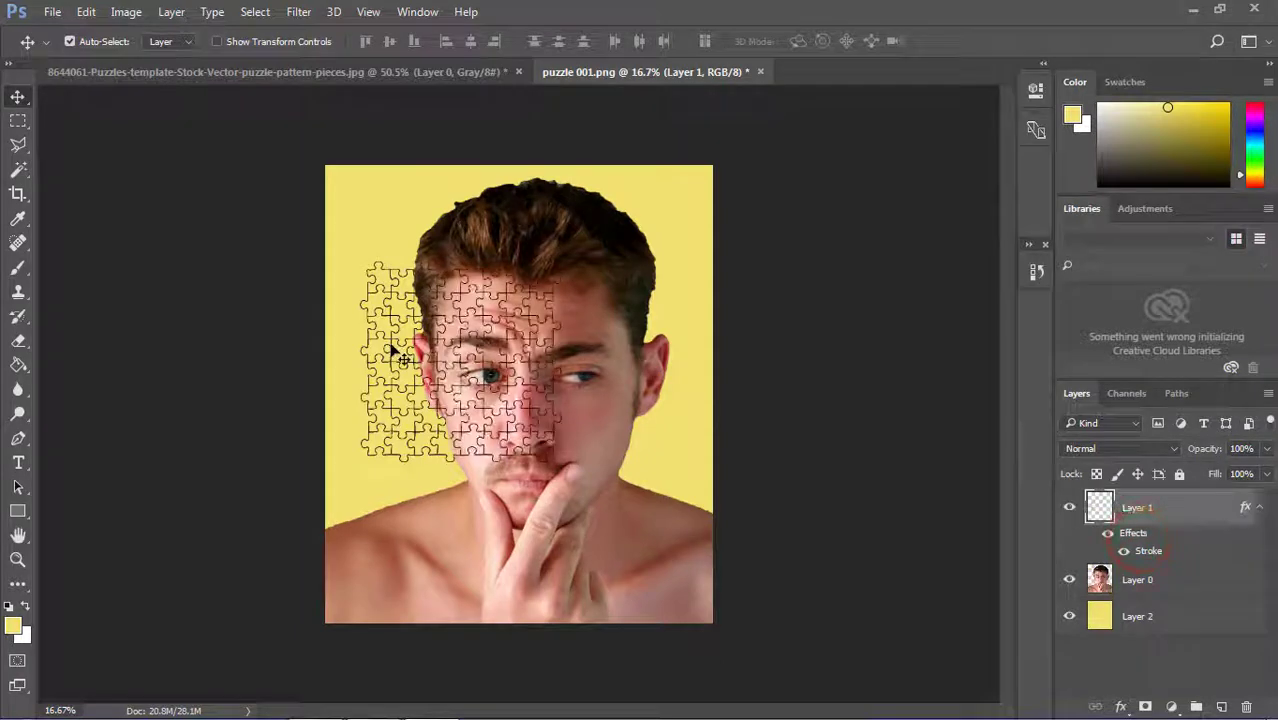
pyautogui.hotkey('ctrl', 't')
pyautogui.click(561, 463)
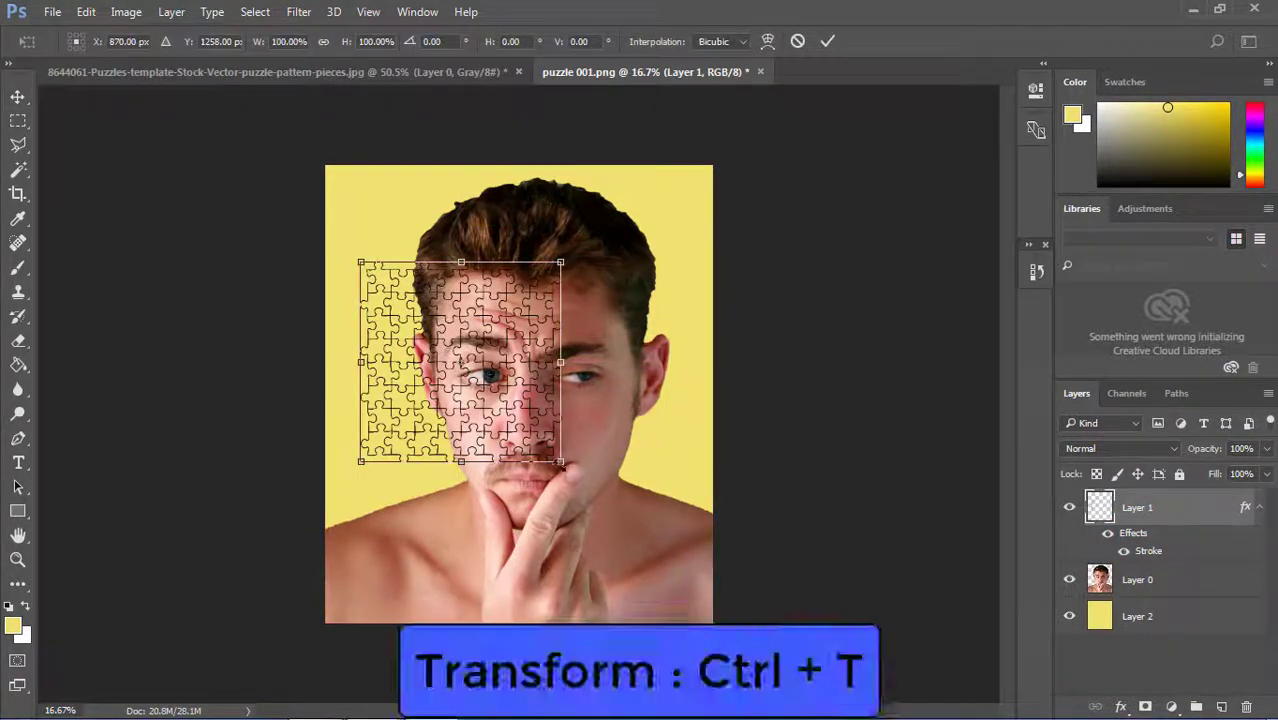
pyautogui.moveTo(561, 463); pyautogui.dragTo(731, 632)
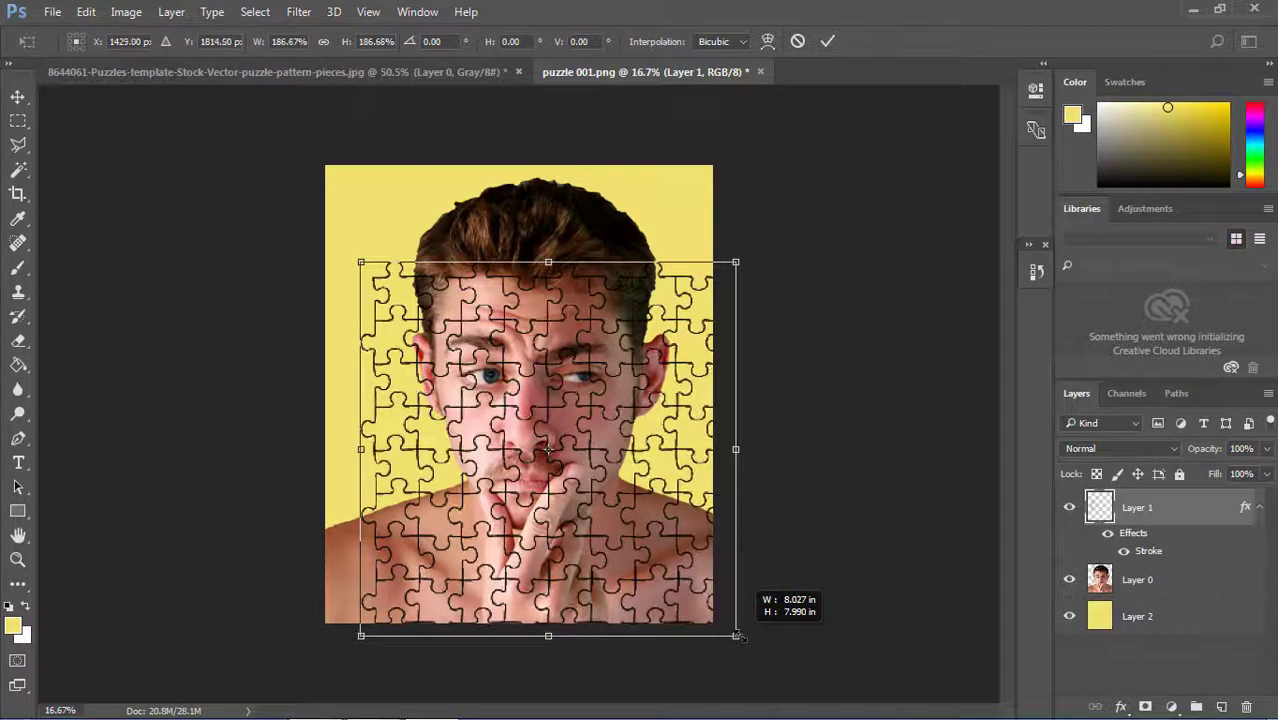
pyautogui.moveTo(731, 632); pyautogui.dragTo(729, 629)
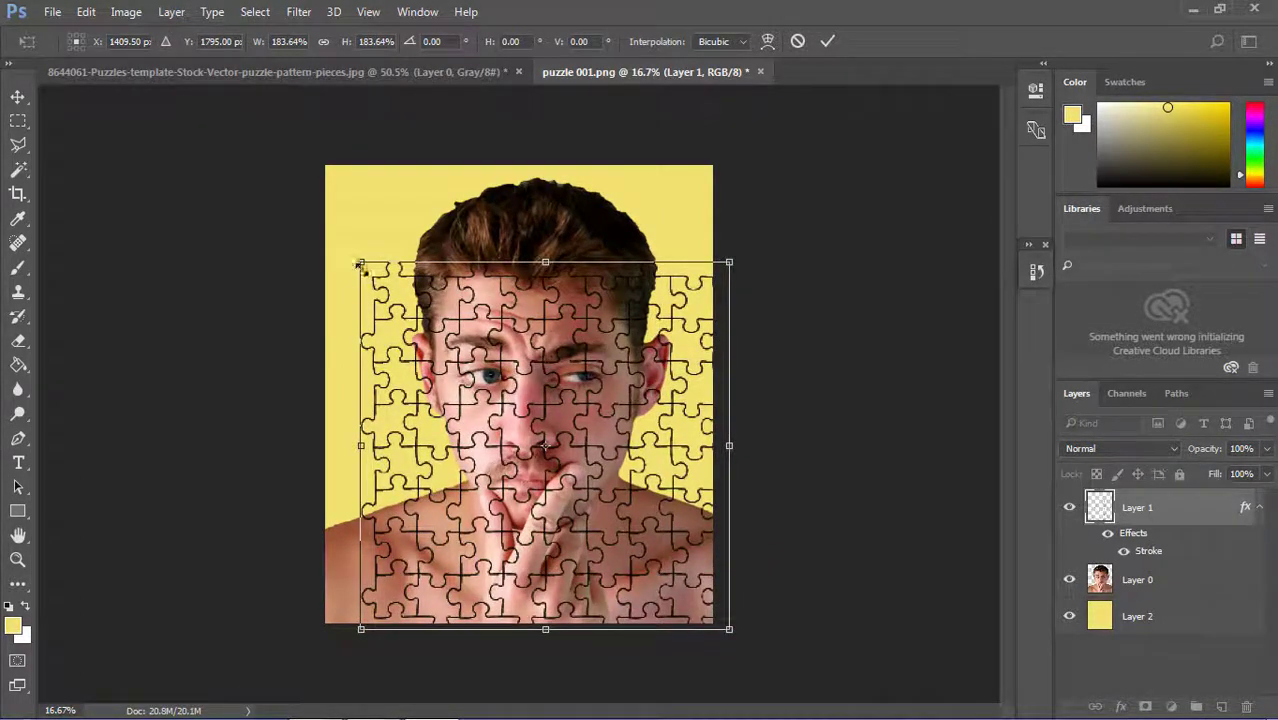
pyautogui.moveTo(361, 264); pyautogui.dragTo(310, 214)
pyautogui.moveTo(518, 208); pyautogui.dragTo(519, 145)
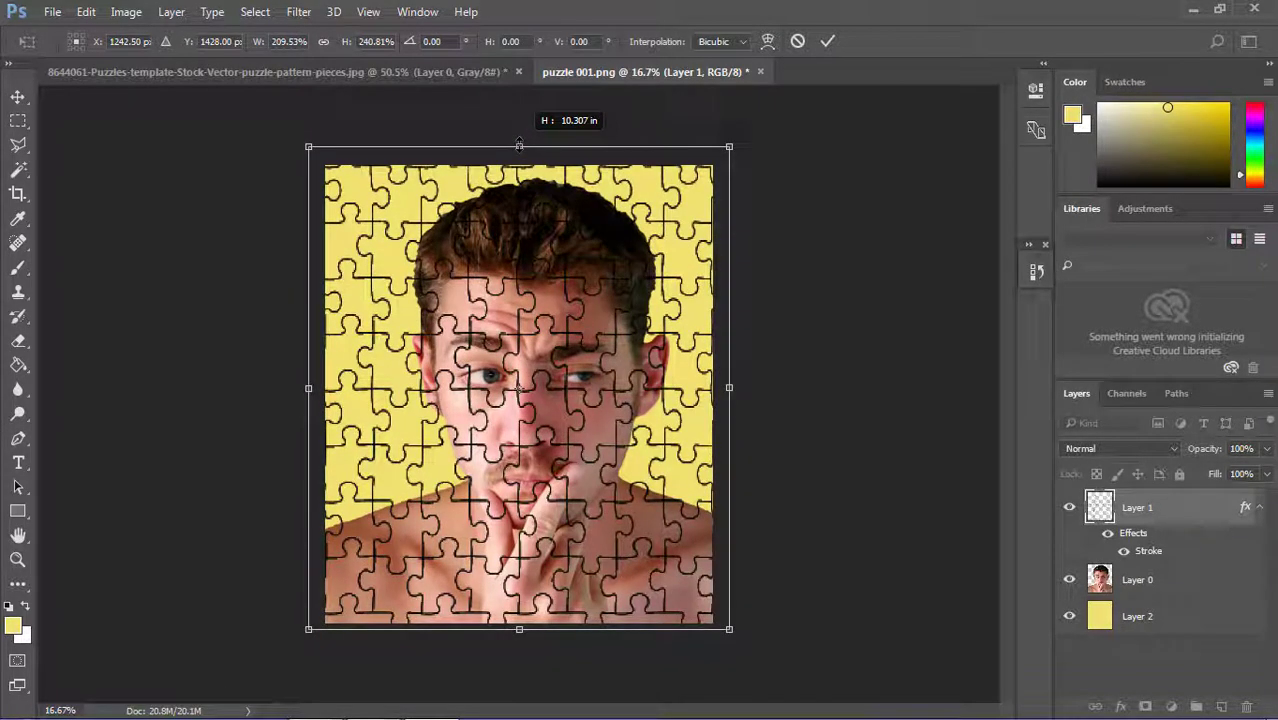
pyautogui.doubleClick(520, 290)
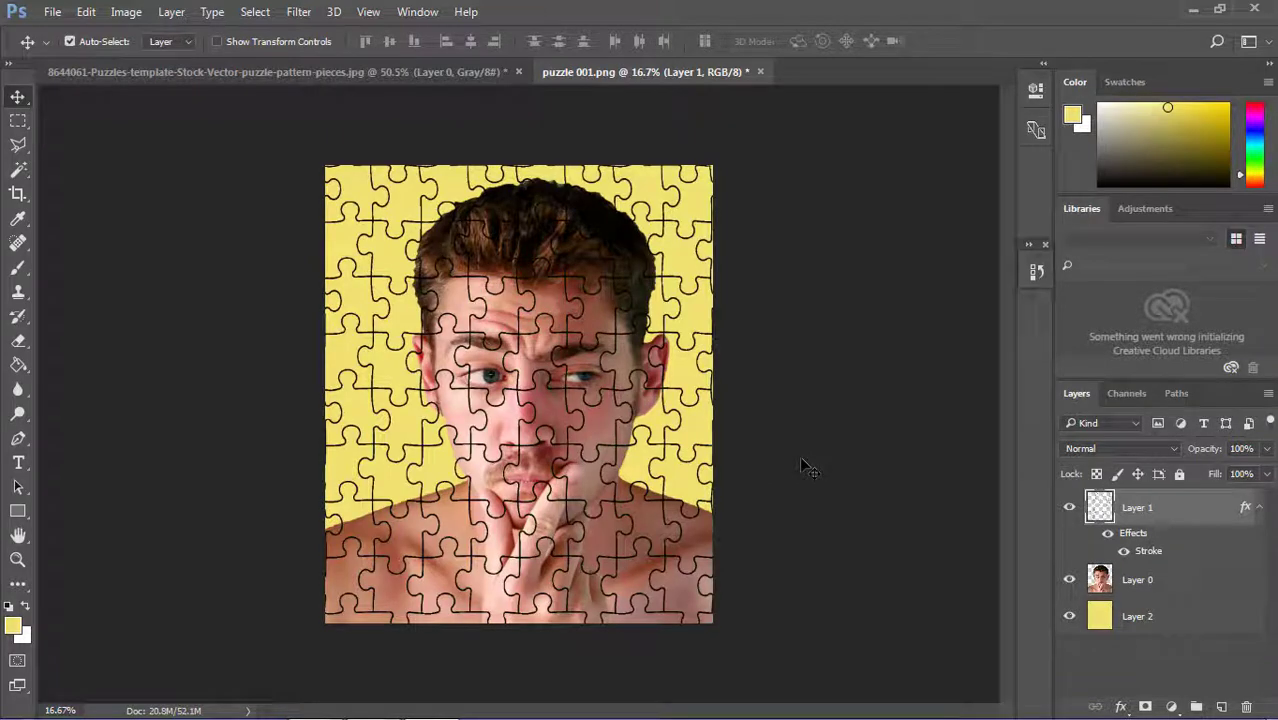
pyautogui.hotkey('ctrl', '+')
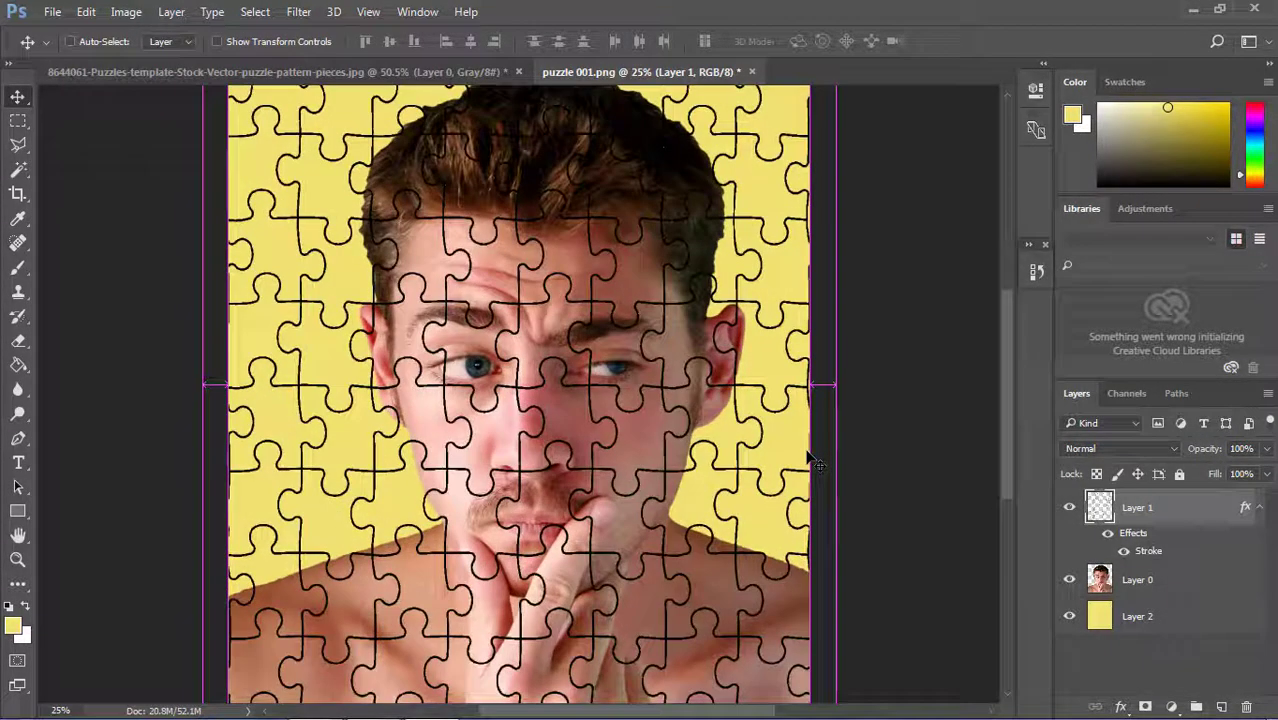
pyautogui.hotkey('ctrl', '-')
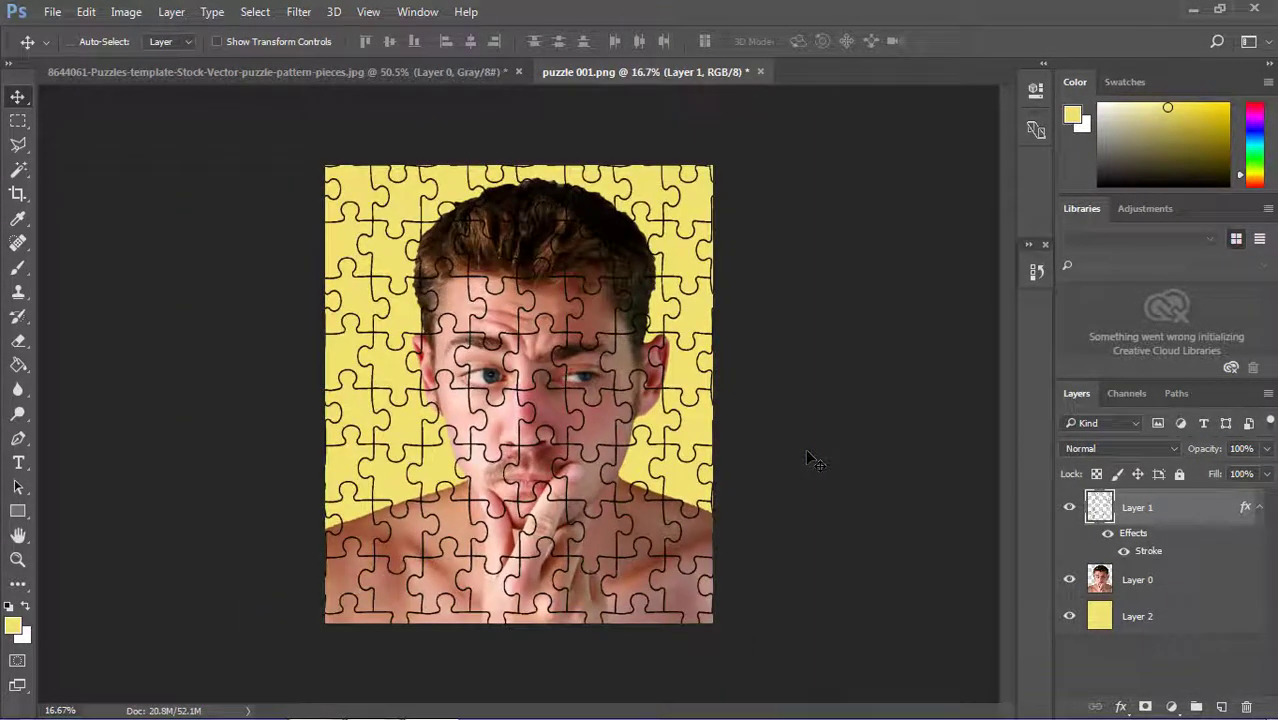
# Step: Refine the transform so the puzzle outlines fill the canvas at about 101% × 103%
pyautogui.hotkey('ctrl', 't')
pyautogui.moveTo(729, 630); pyautogui.dragTo(728, 628)
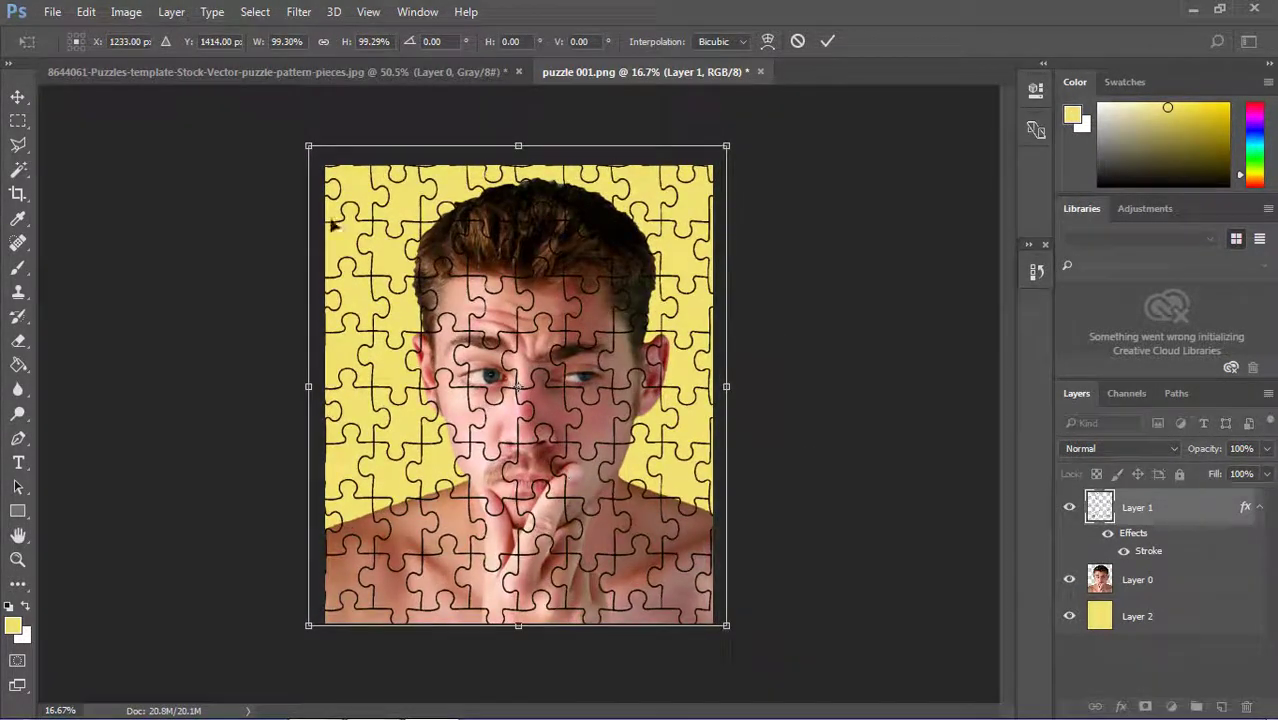
pyautogui.moveTo(312, 143); pyautogui.dragTo(320, 155)
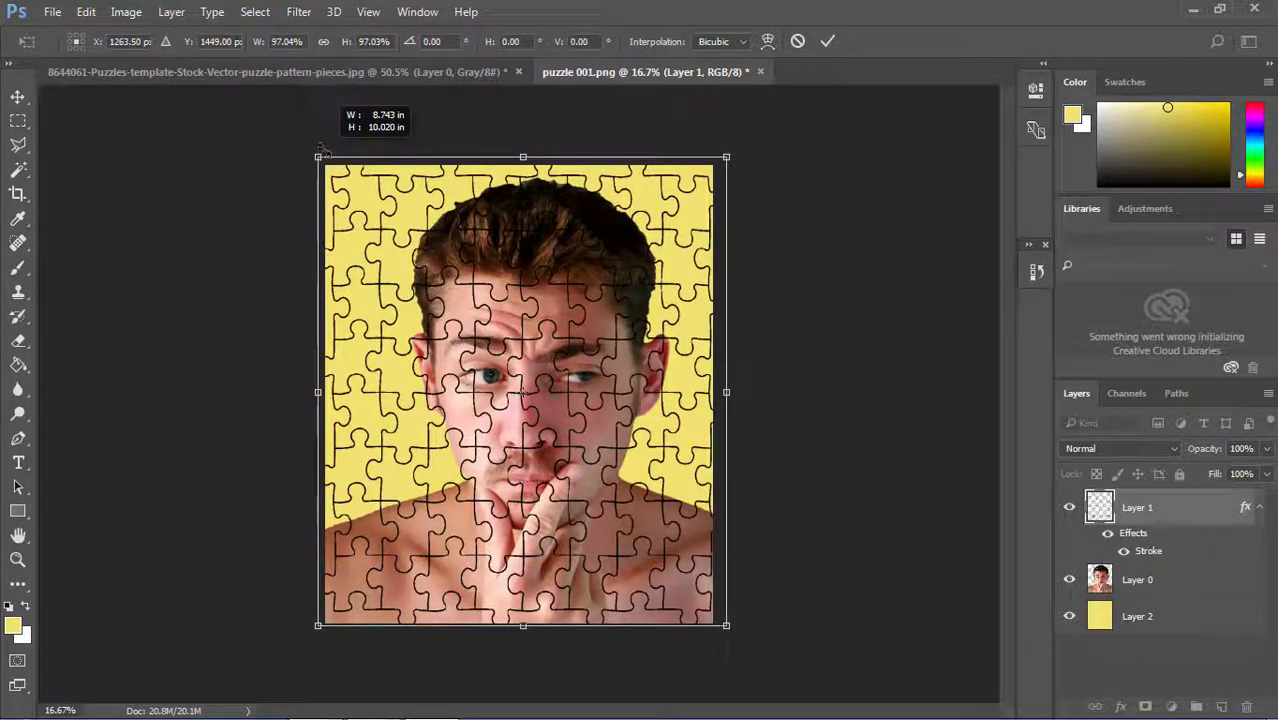
pyautogui.moveTo(321, 149); pyautogui.dragTo(329, 149)
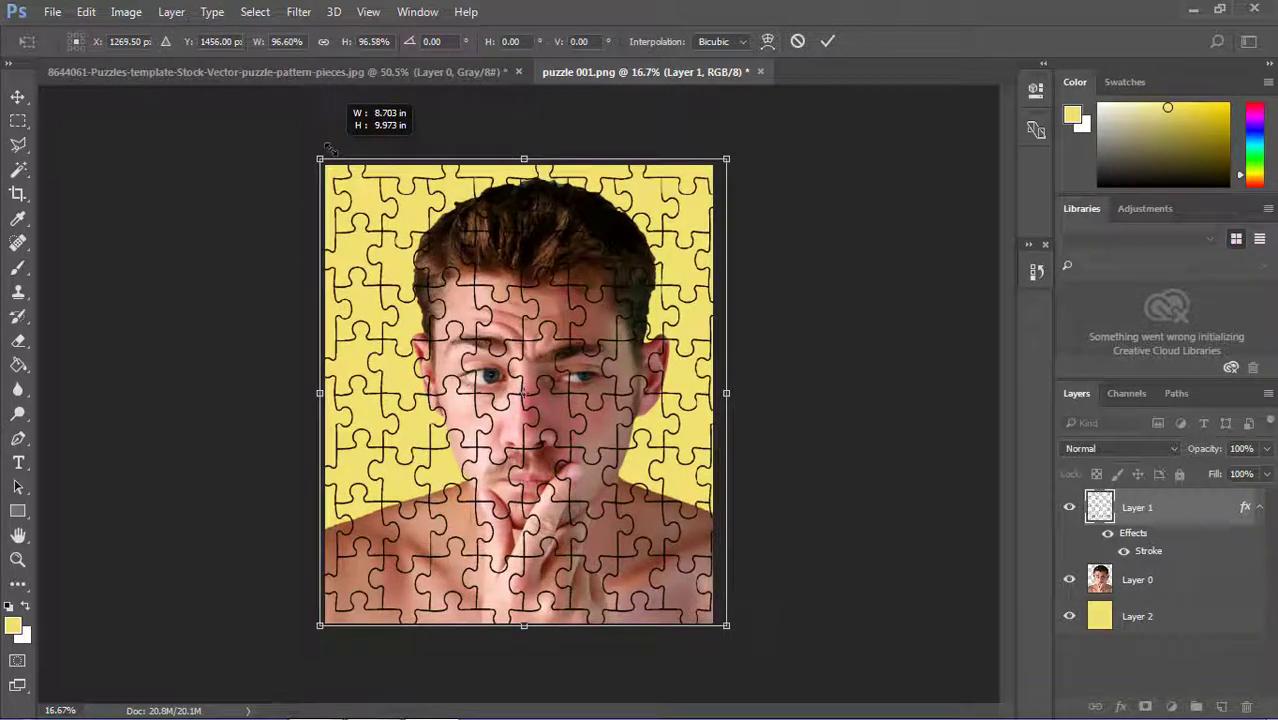
pyautogui.moveTo(729, 393)
pyautogui.mouseDown()
pyautogui.moveTo(714, 395)
pyautogui.moveTo(734, 393)
pyautogui.mouseUp()
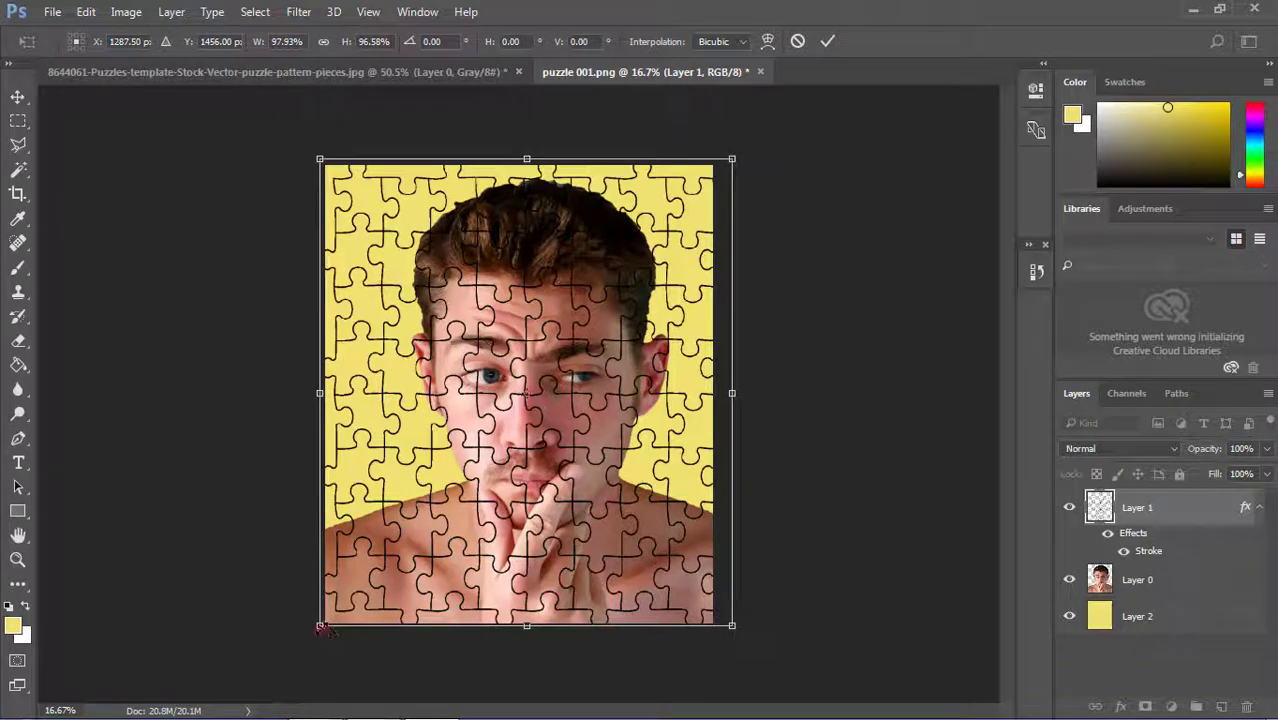
pyautogui.moveTo(321, 628); pyautogui.dragTo(306, 644)
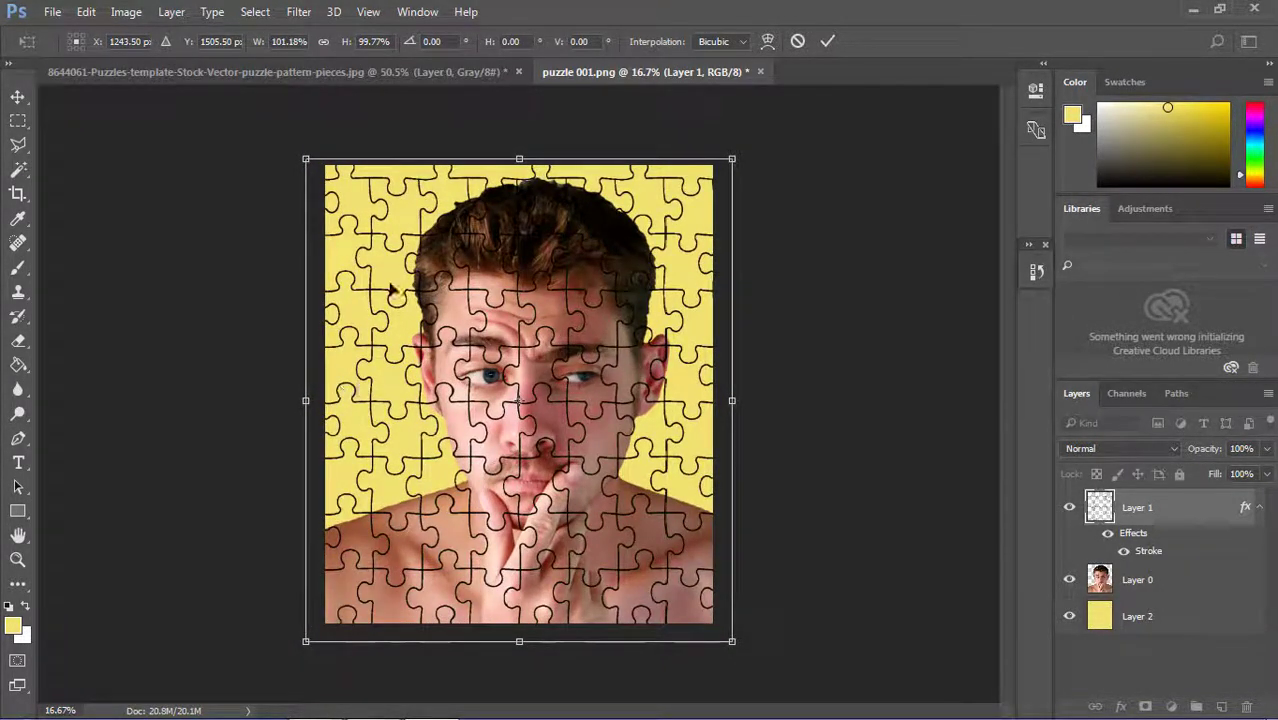
pyautogui.moveTo(520, 156)
pyautogui.mouseDown()
pyautogui.moveTo(506, 140)
pyautogui.moveTo(518, 140)
pyautogui.mouseUp()
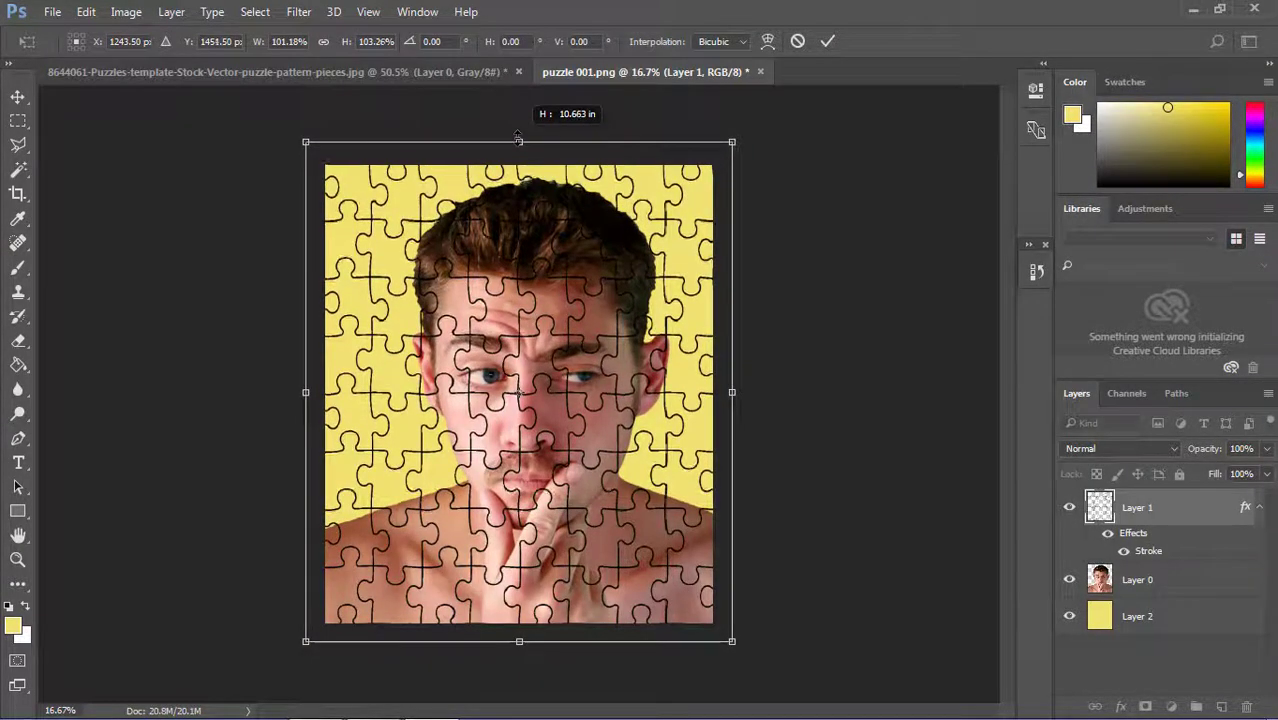
pyautogui.doubleClick(573, 424)
pyautogui.hotkey('ctrl', '+')
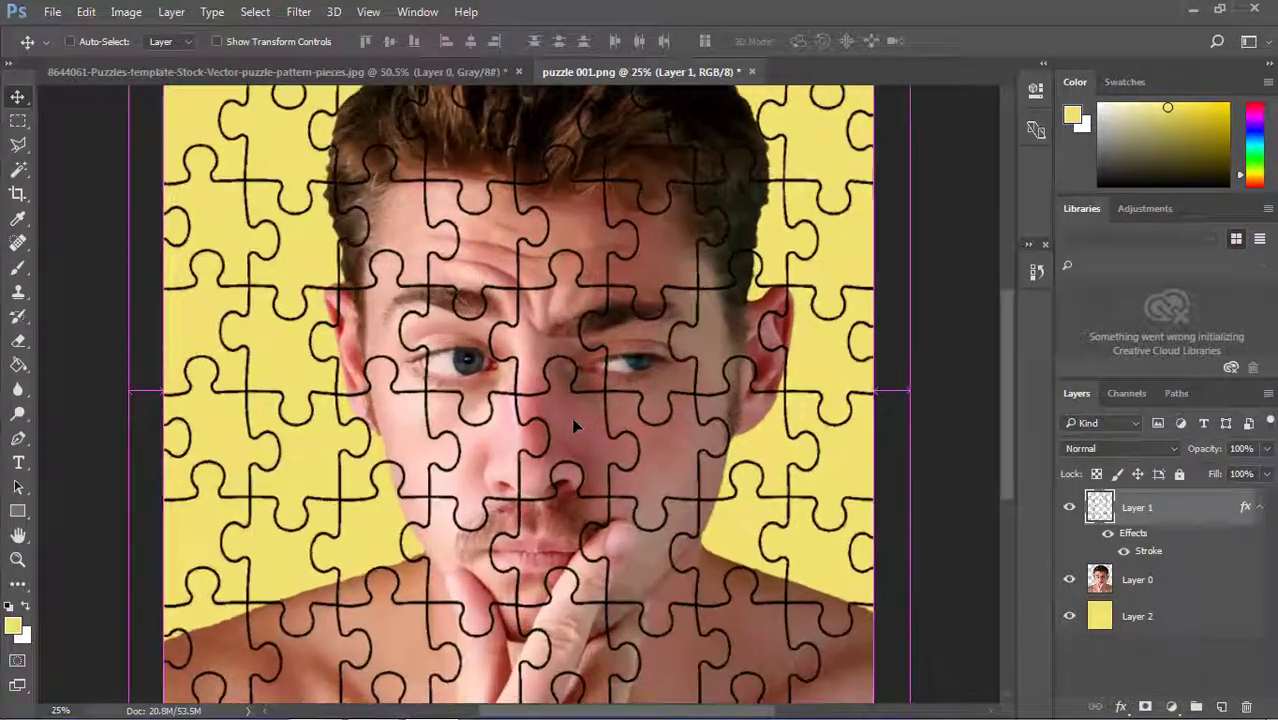
pyautogui.hotkey('ctrl', '+')
pyautogui.hotkey('ctrl', '+')
pyautogui.hotkey('ctrl', '+')
pyautogui.hotkey('ctrl', '+')
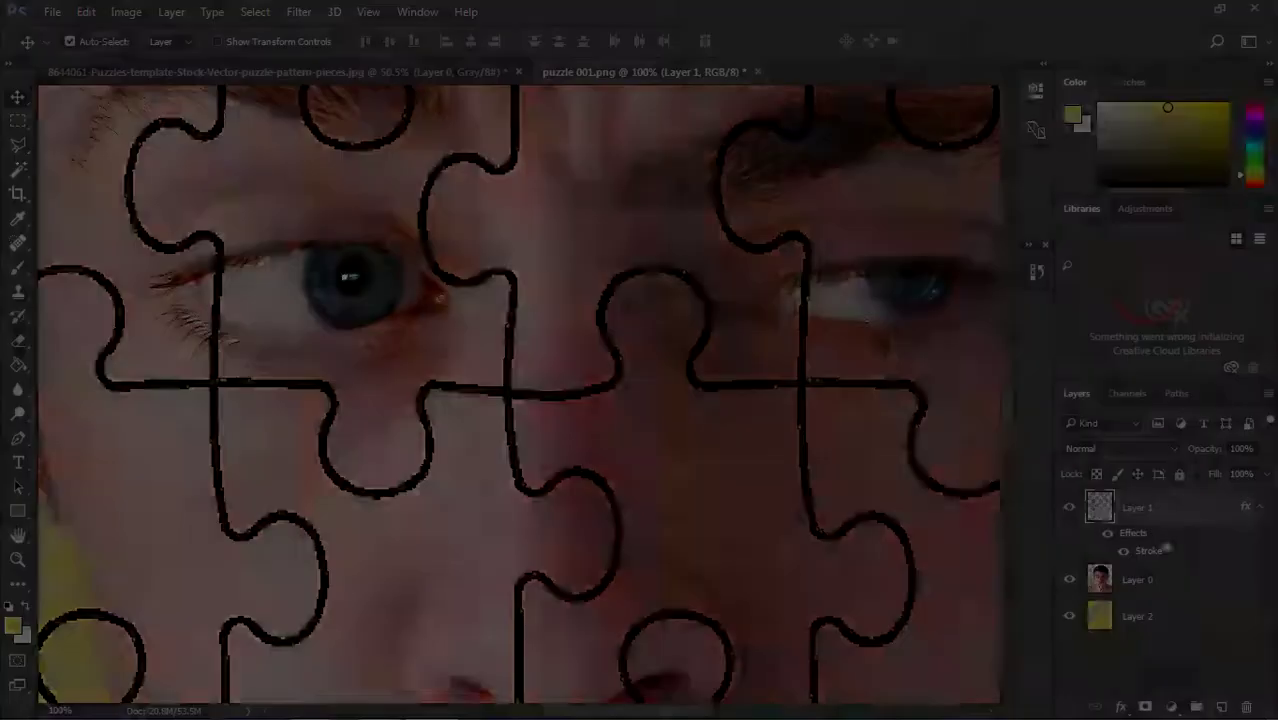
# Step: Rasterize Layer 1's stroke style and apply a 0.8 px Gaussian Blur to it
pyautogui.rightClick(1160, 509)
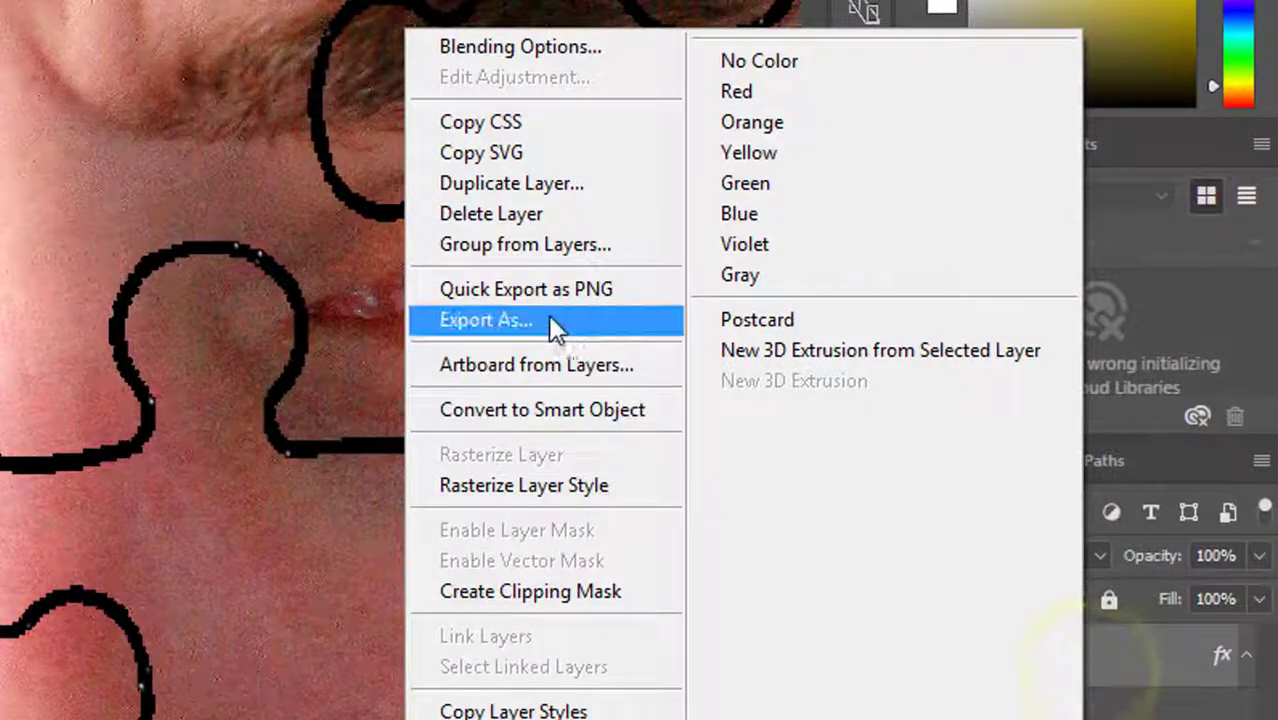
pyautogui.click(513, 482)
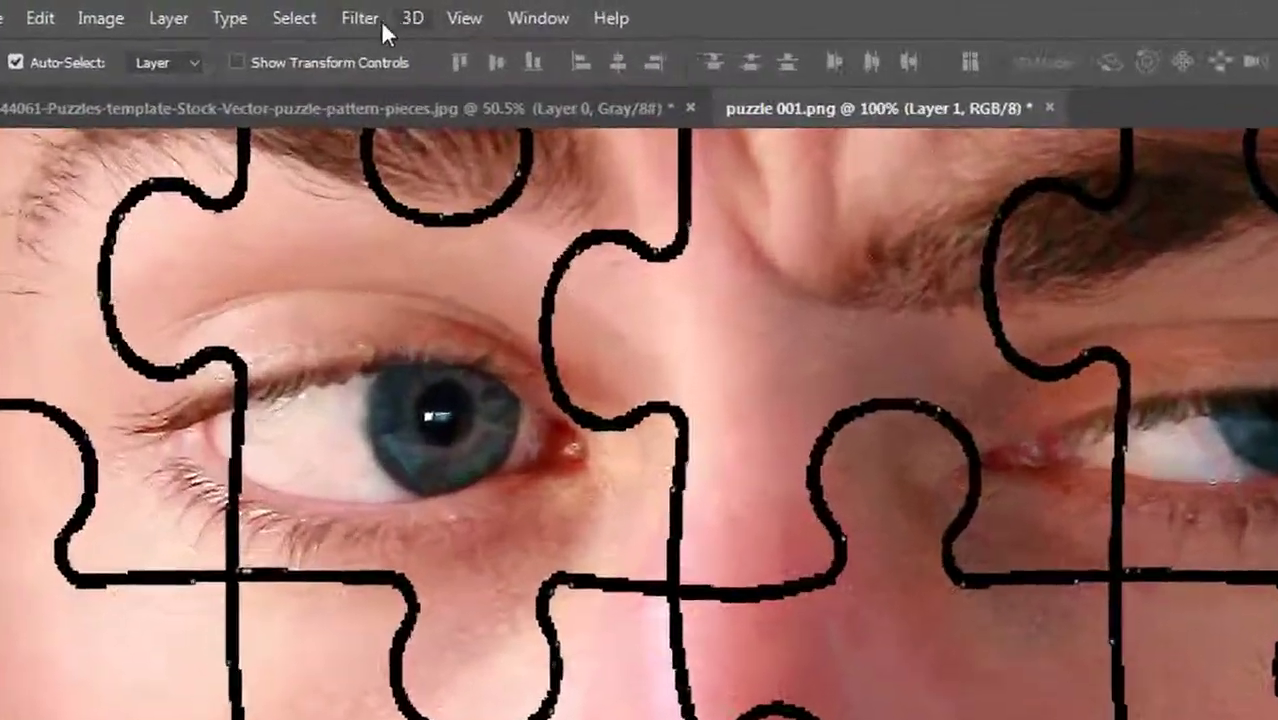
pyautogui.click(372, 20)
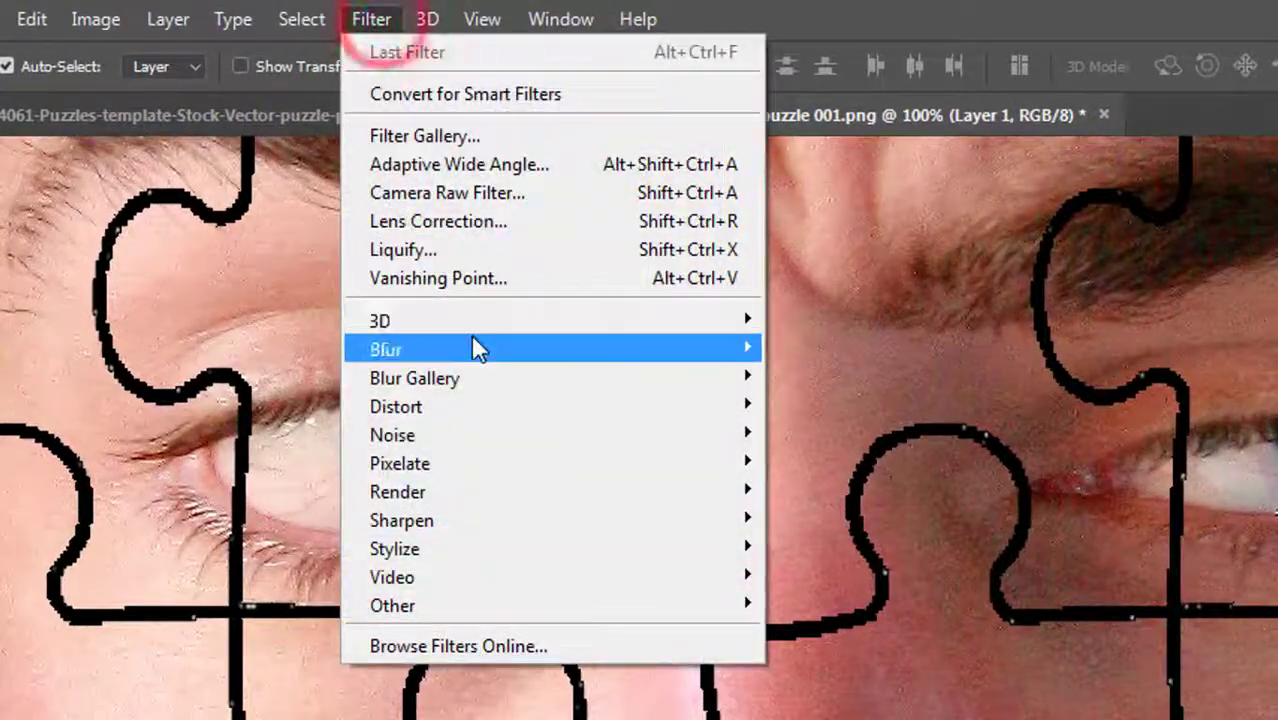
pyautogui.moveTo(474, 348)
pyautogui.click(845, 462)
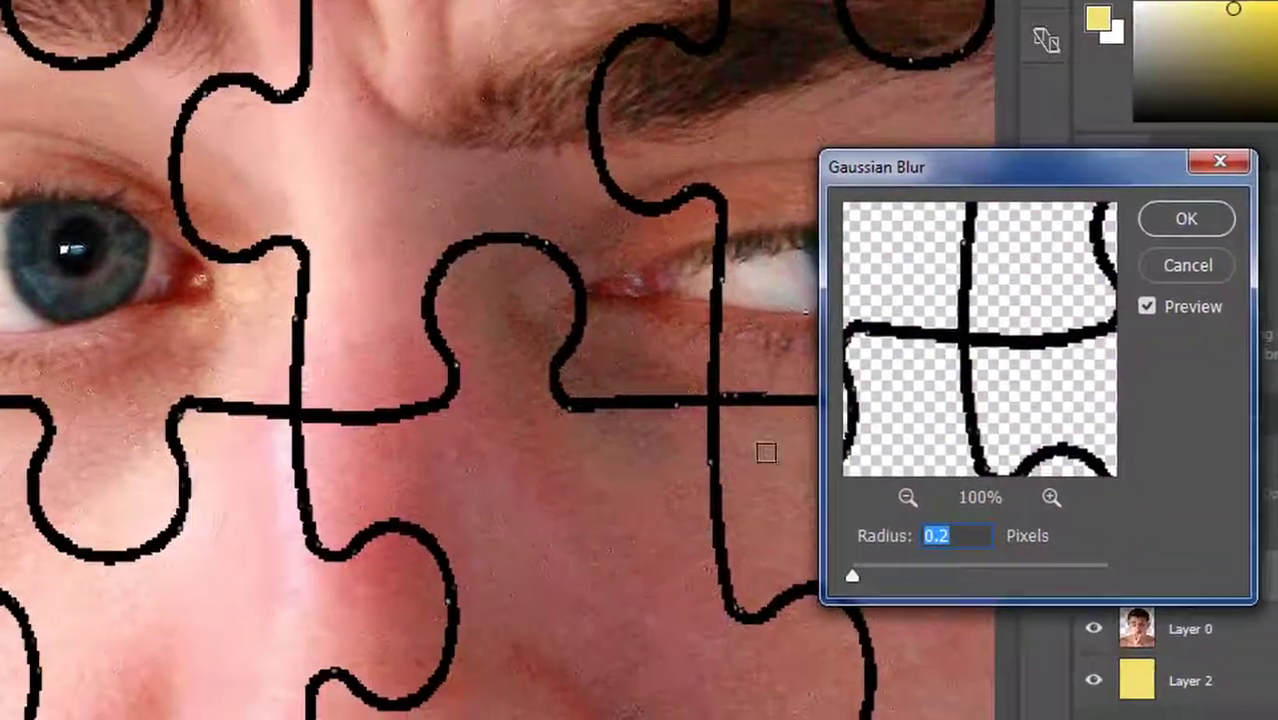
pyautogui.moveTo(862, 574)
pyautogui.mouseDown()
pyautogui.moveTo(848, 577)
pyautogui.moveTo(860, 567)
pyautogui.mouseUp()
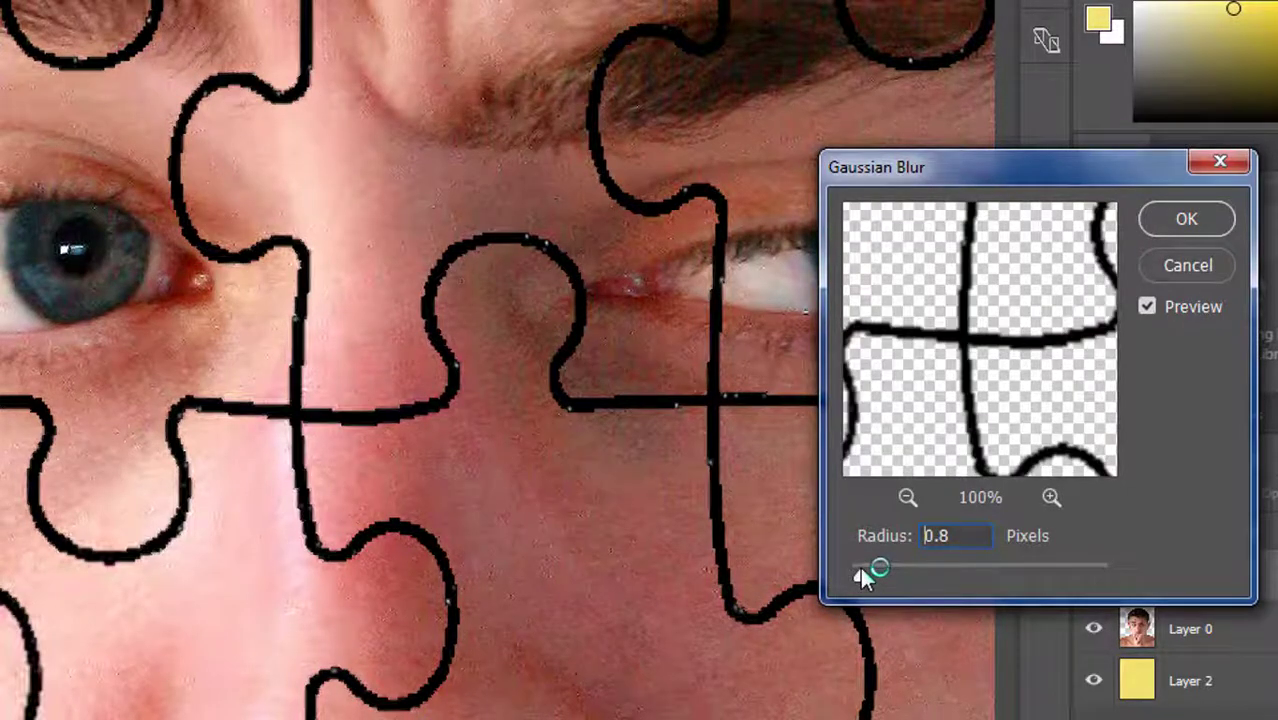
pyautogui.click(1152, 218)
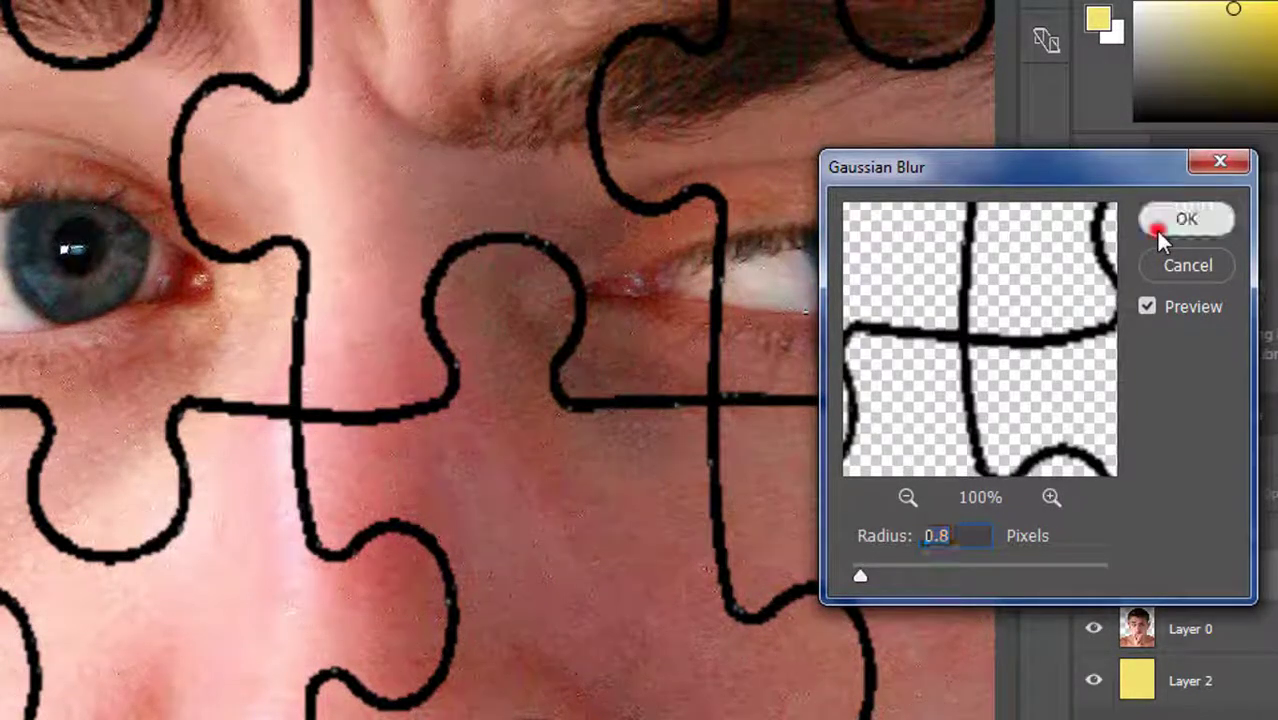
pyautogui.hotkey('ctrl', '-')
pyautogui.hotkey('ctrl', '-')
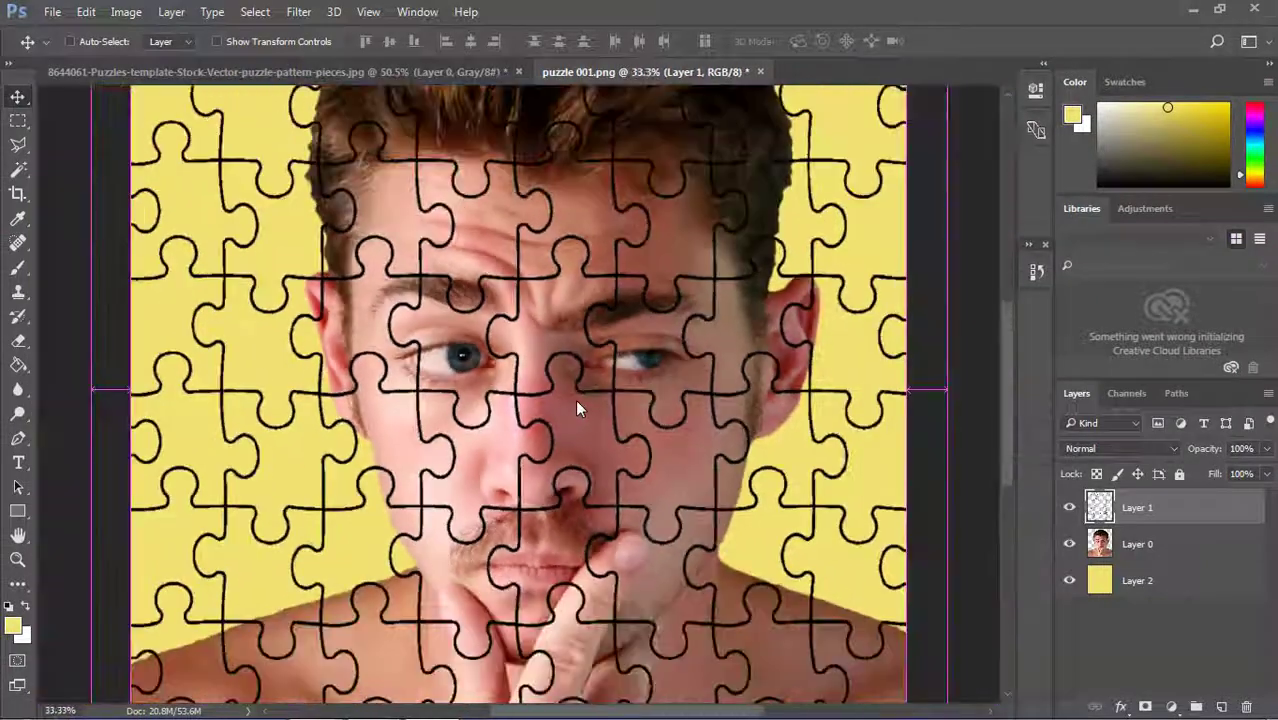
pyautogui.hotkey('ctrl', '-')
pyautogui.hotkey('ctrl', '-')
pyautogui.hotkey('ctrl', '-')
pyautogui.press('ctrl')
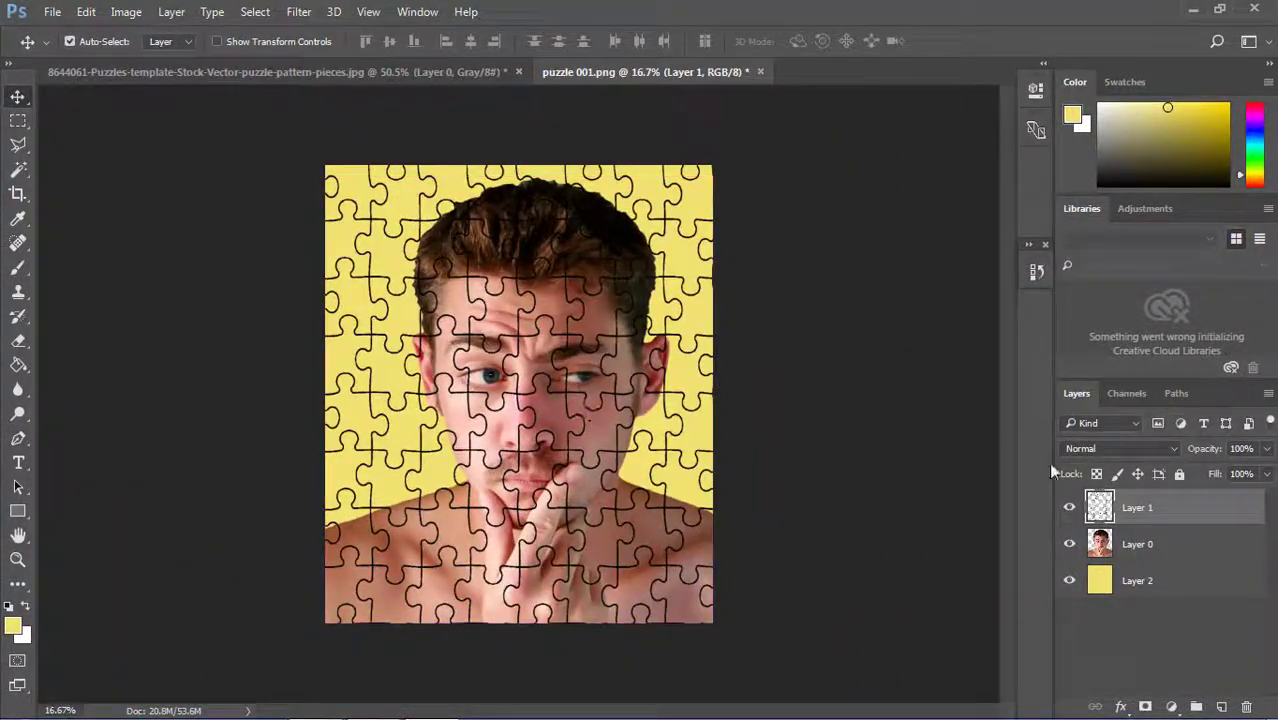
pyautogui.rightClick(1168, 508)
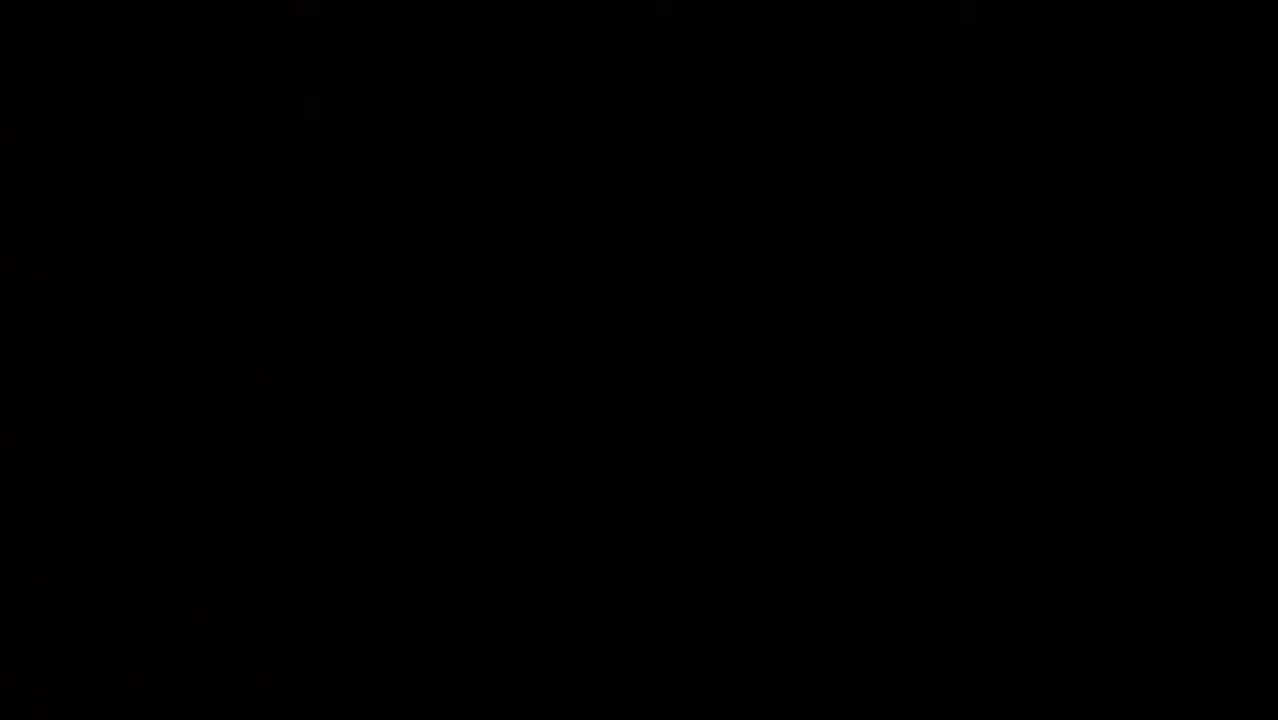
# Step: Merge the yellow background layer into the portrait layer
pyautogui.click(1180, 545)
pyautogui.keyDown('shift'); pyautogui.click(1175, 582); pyautogui.keyUp('shift')
pyautogui.hotkey('ctrl', 'e')
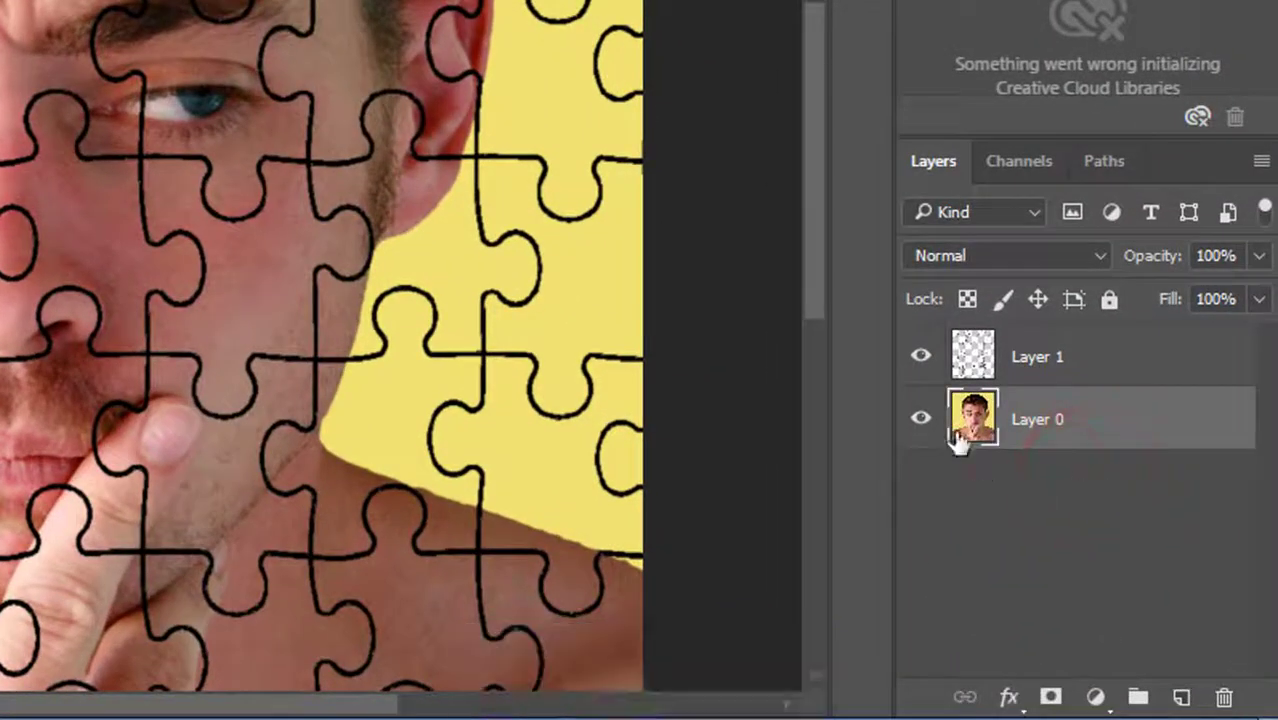
# Step: Load the puzzle outlines as a selection, hide Layer 1, and delete them from the portrait
pyautogui.click(1058, 354)
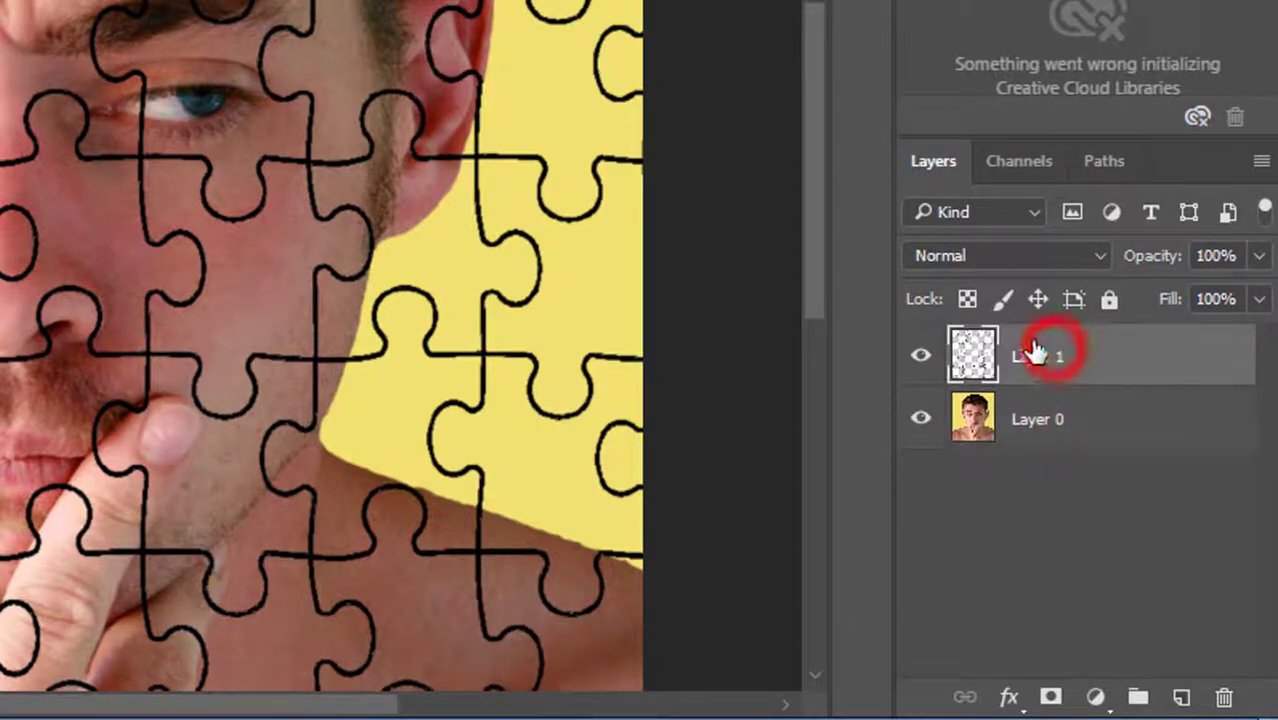
pyautogui.keyDown('ctrl'); pyautogui.click(958, 352); pyautogui.keyUp('ctrl')
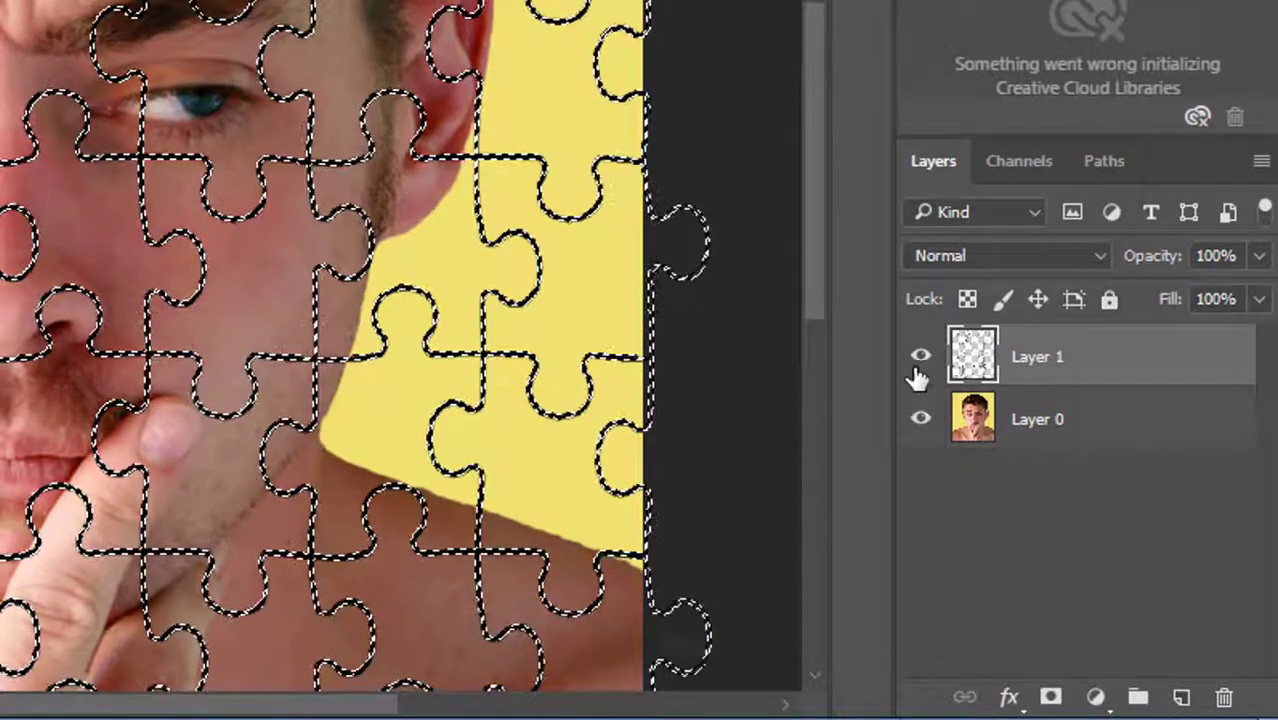
pyautogui.click(1050, 420)
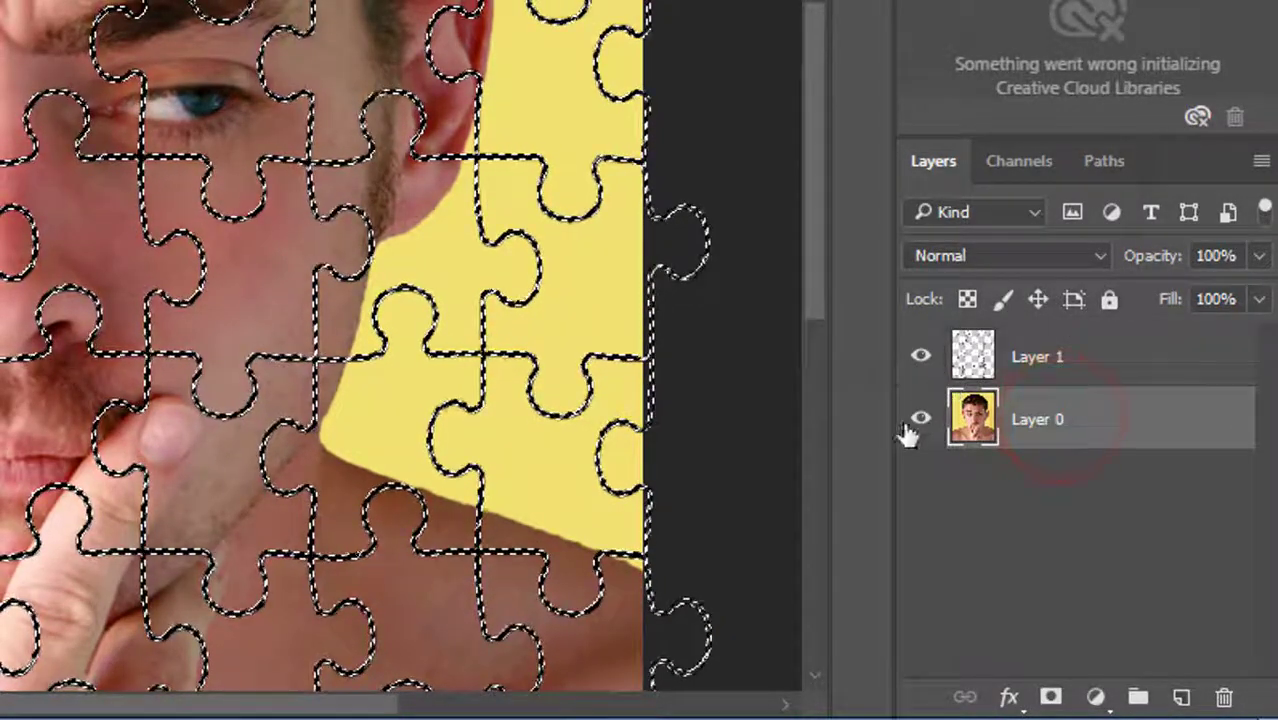
pyautogui.click(918, 358)
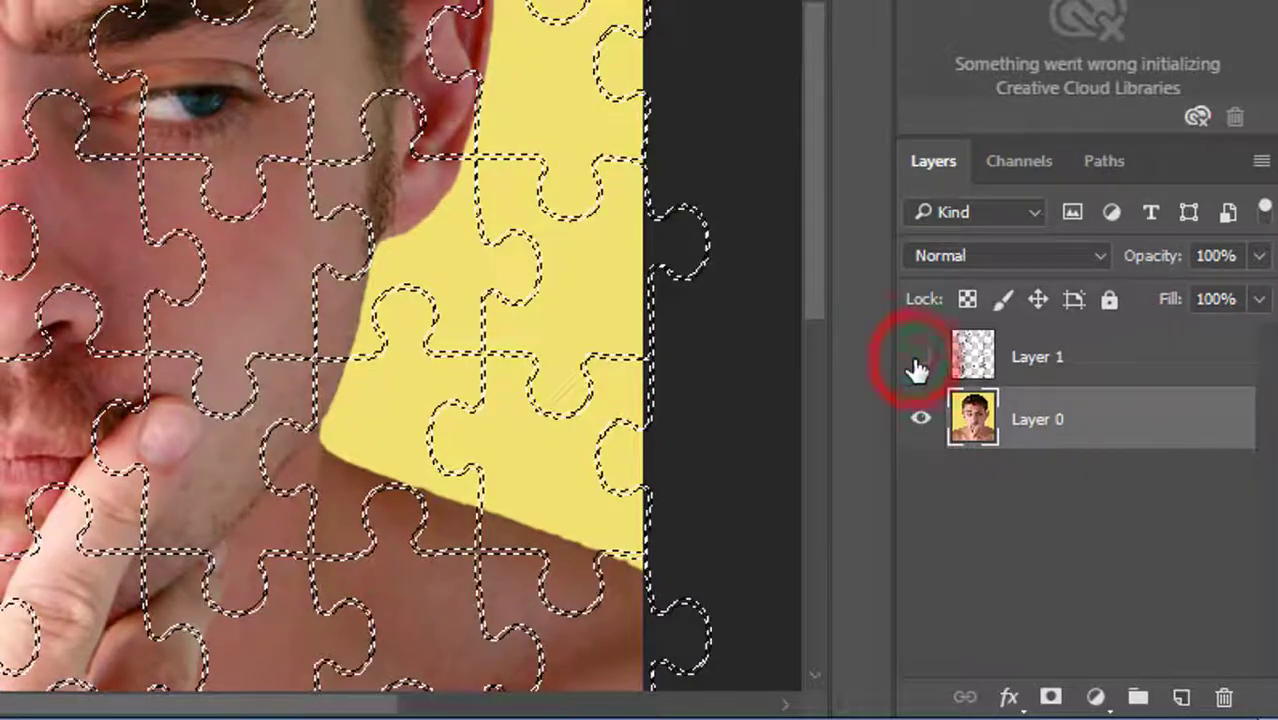
pyautogui.press('Delete')
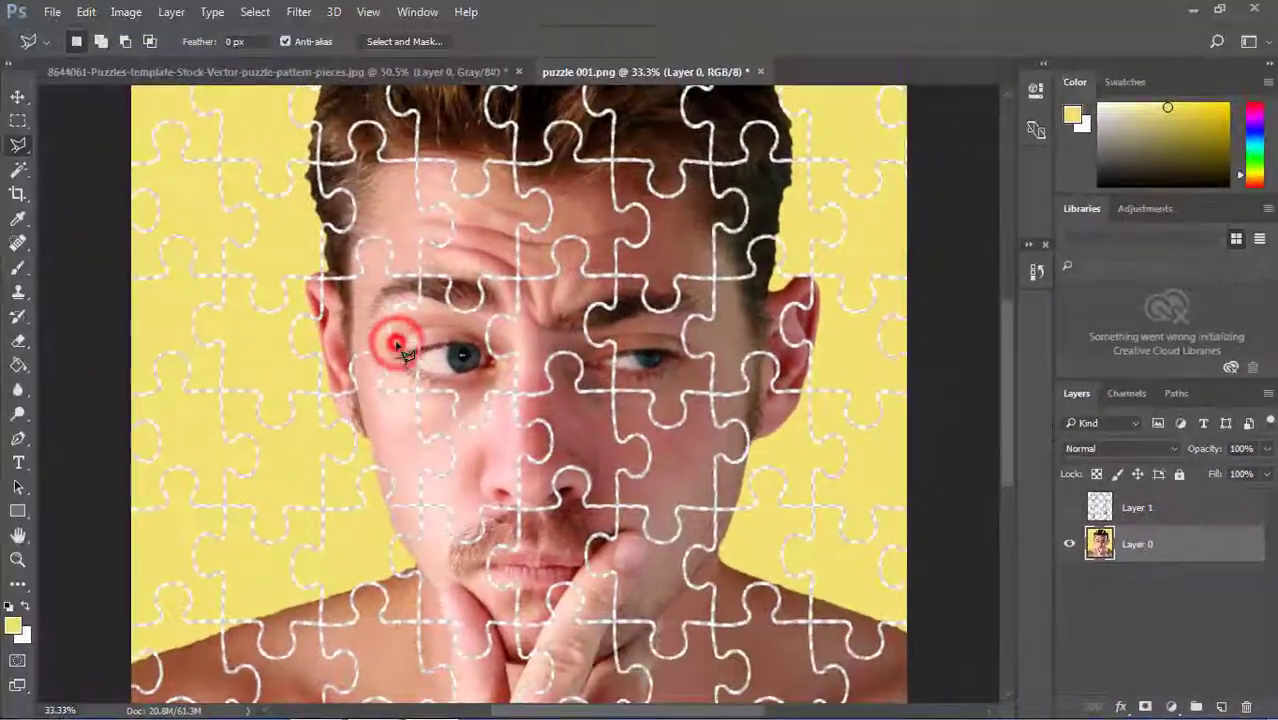
# Step: Add a new Layer 2 beneath the portrait and fill it with white
pyautogui.click(1219, 706)
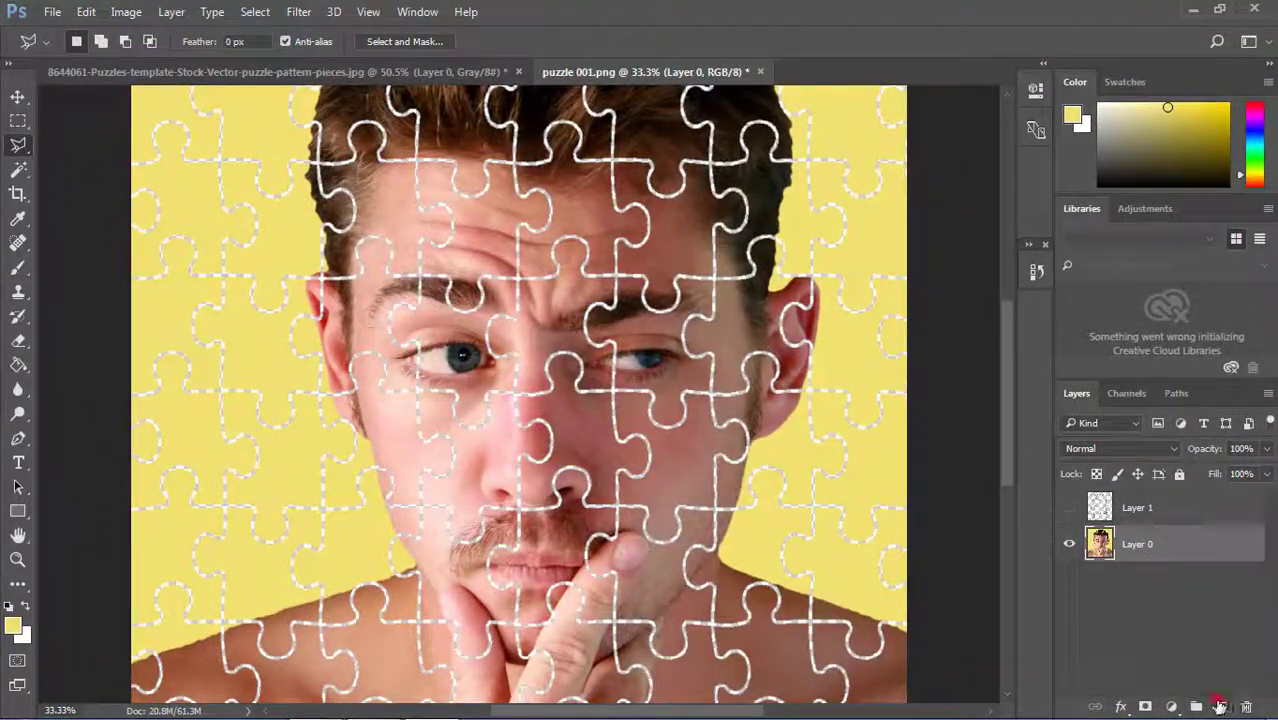
pyautogui.moveTo(1150, 544); pyautogui.dragTo(1150, 585)
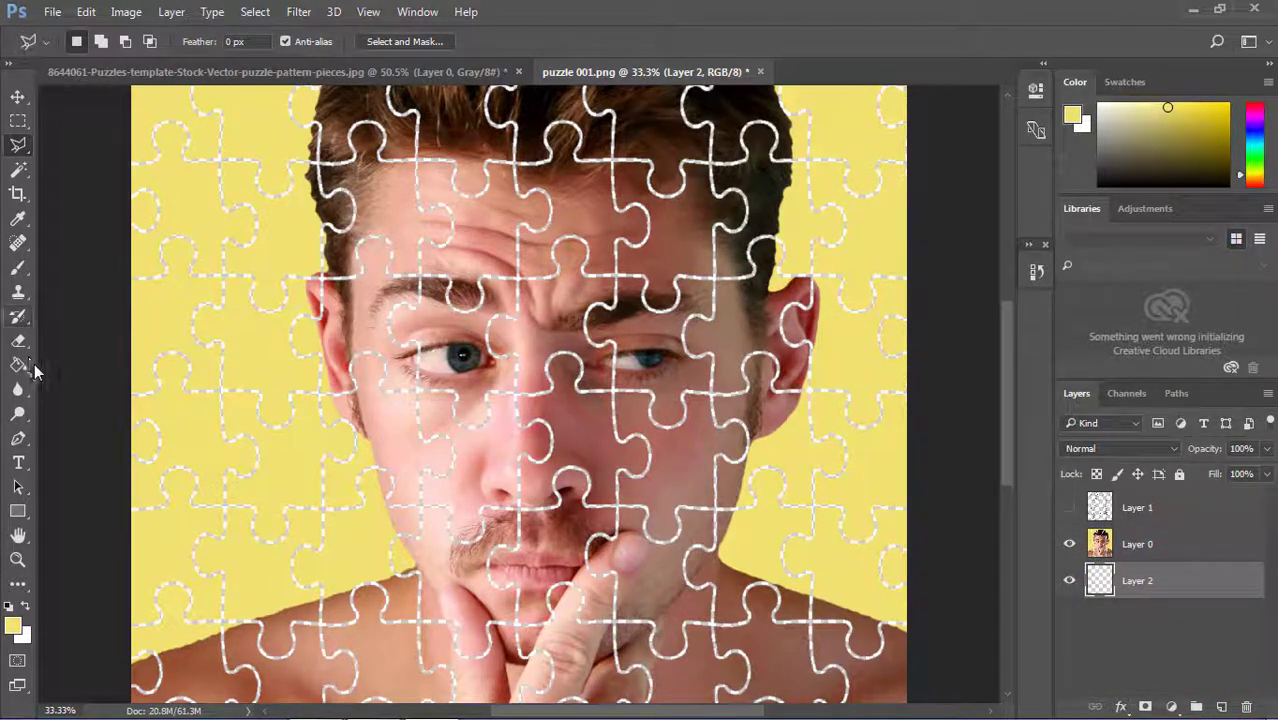
pyautogui.click(18, 365)
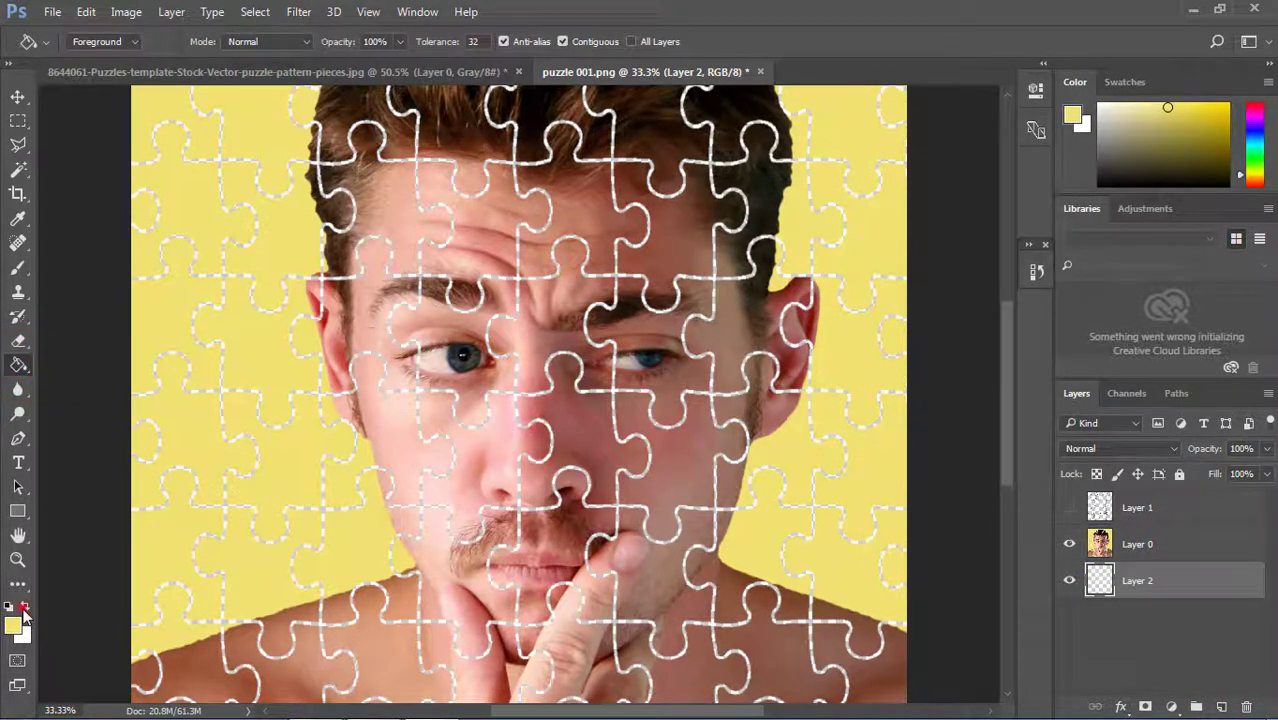
pyautogui.click(24, 608)
pyautogui.click(176, 508)
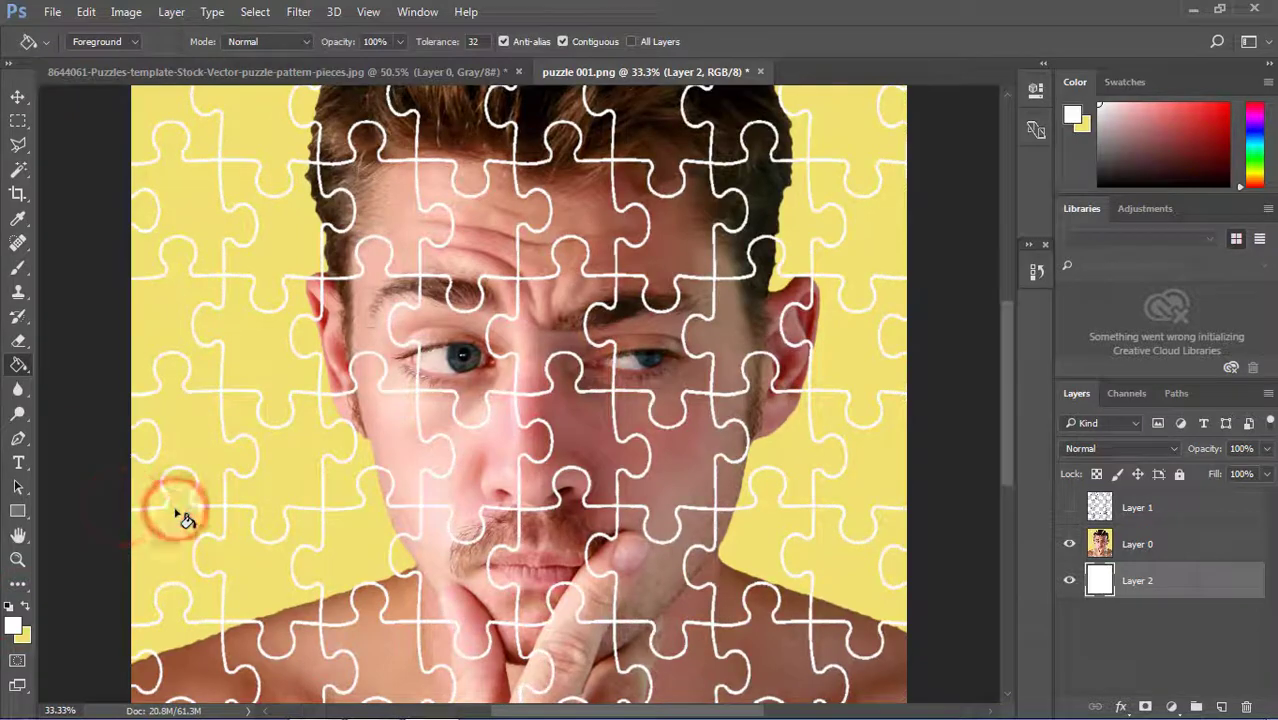
pyautogui.click(18, 96)
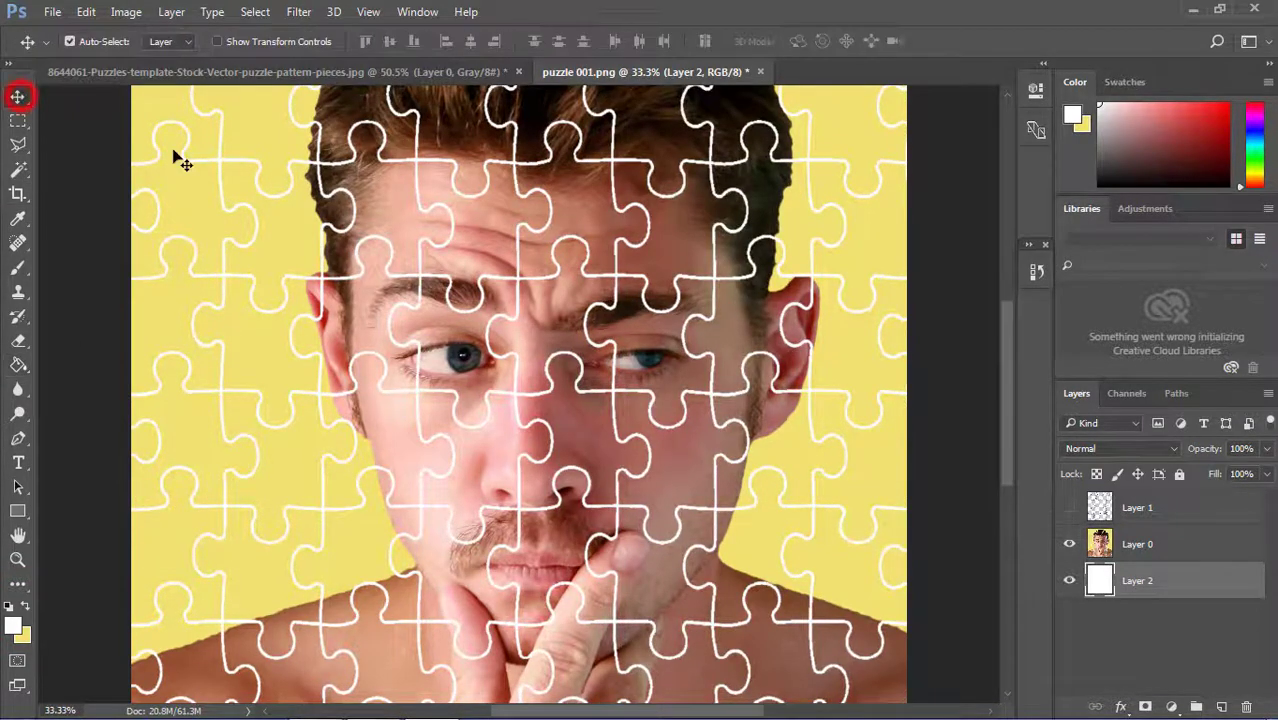
pyautogui.click(1172, 554)
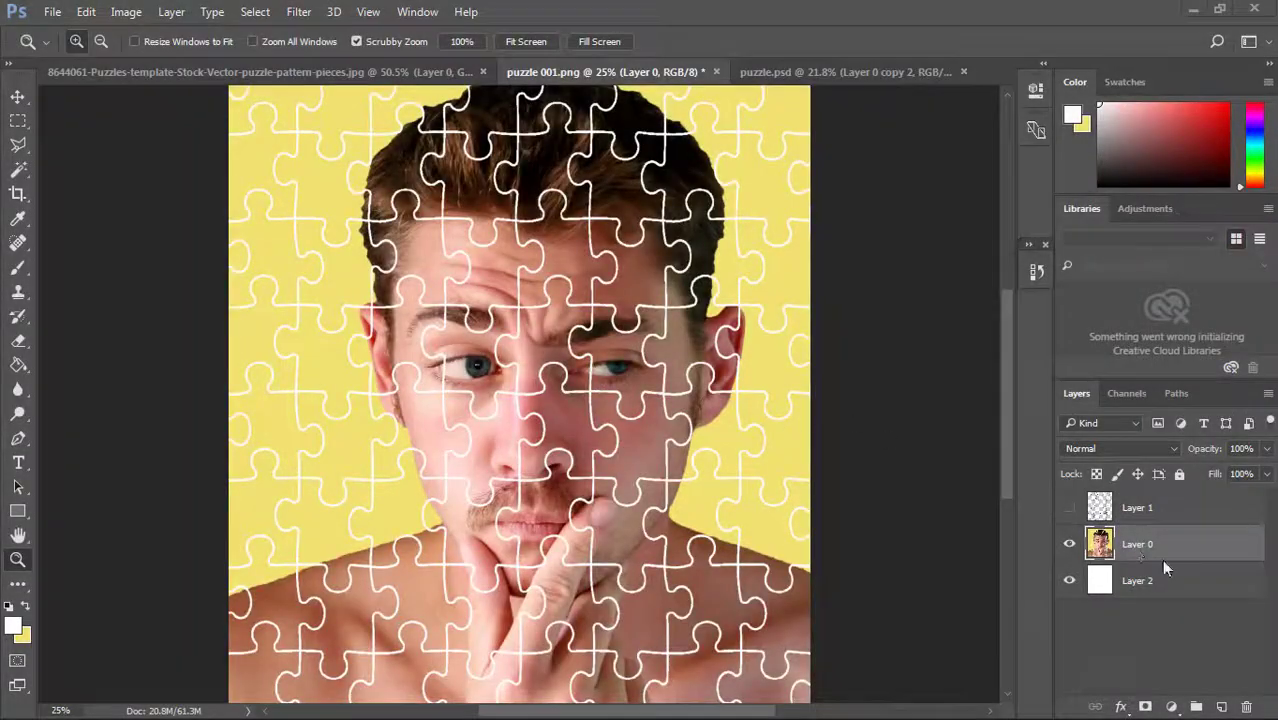
pyautogui.click(1192, 543)
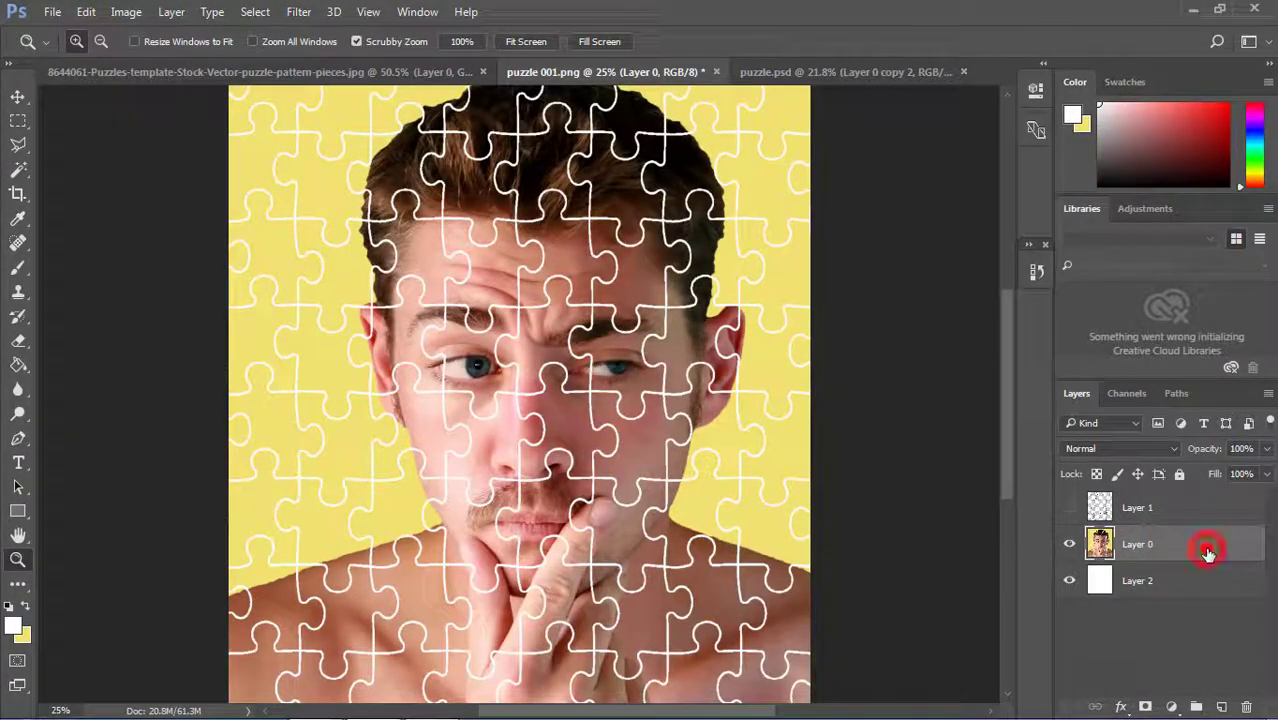
# Step: Give Layer 0 a Drop Shadow: 54% opacity, 165° angle, 5 px distance, 7 px size
pyautogui.doubleClick(1208, 551)
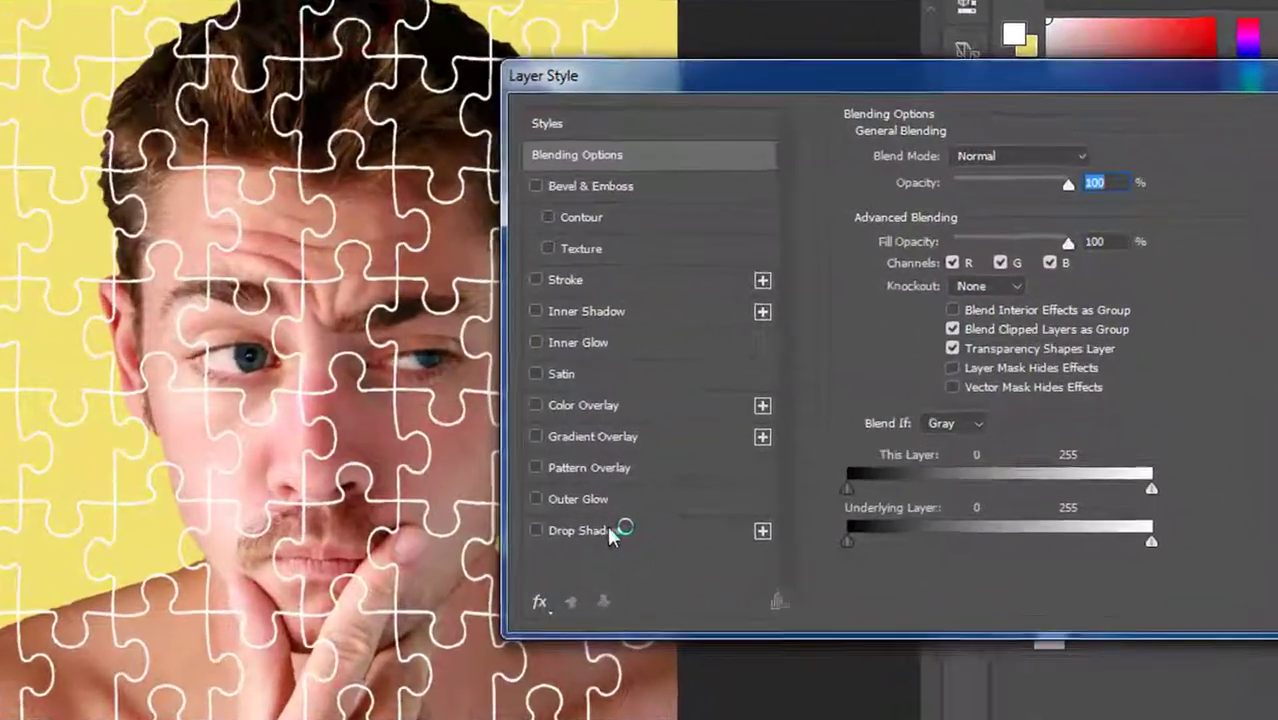
pyautogui.click(351, 441)
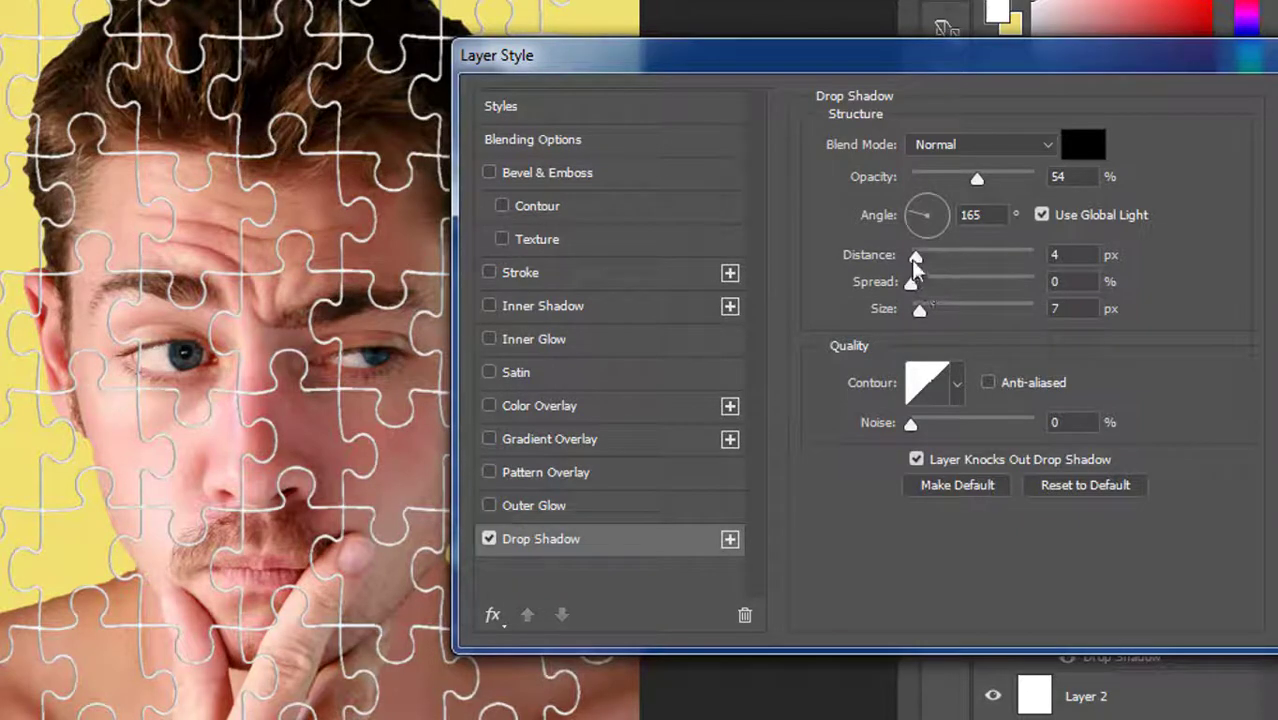
pyautogui.moveTo(938, 256)
pyautogui.mouseDown()
pyautogui.moveTo(955, 250)
pyautogui.moveTo(920, 258)
pyautogui.mouseUp()
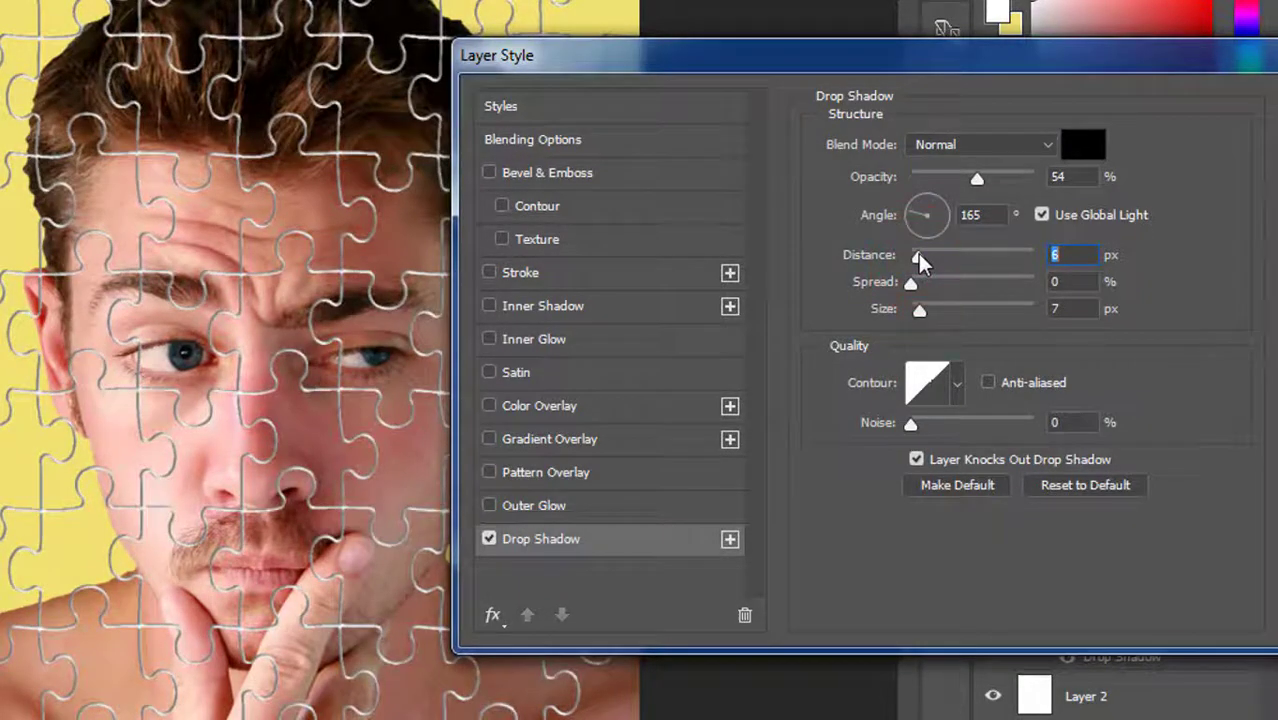
pyautogui.press('Down')
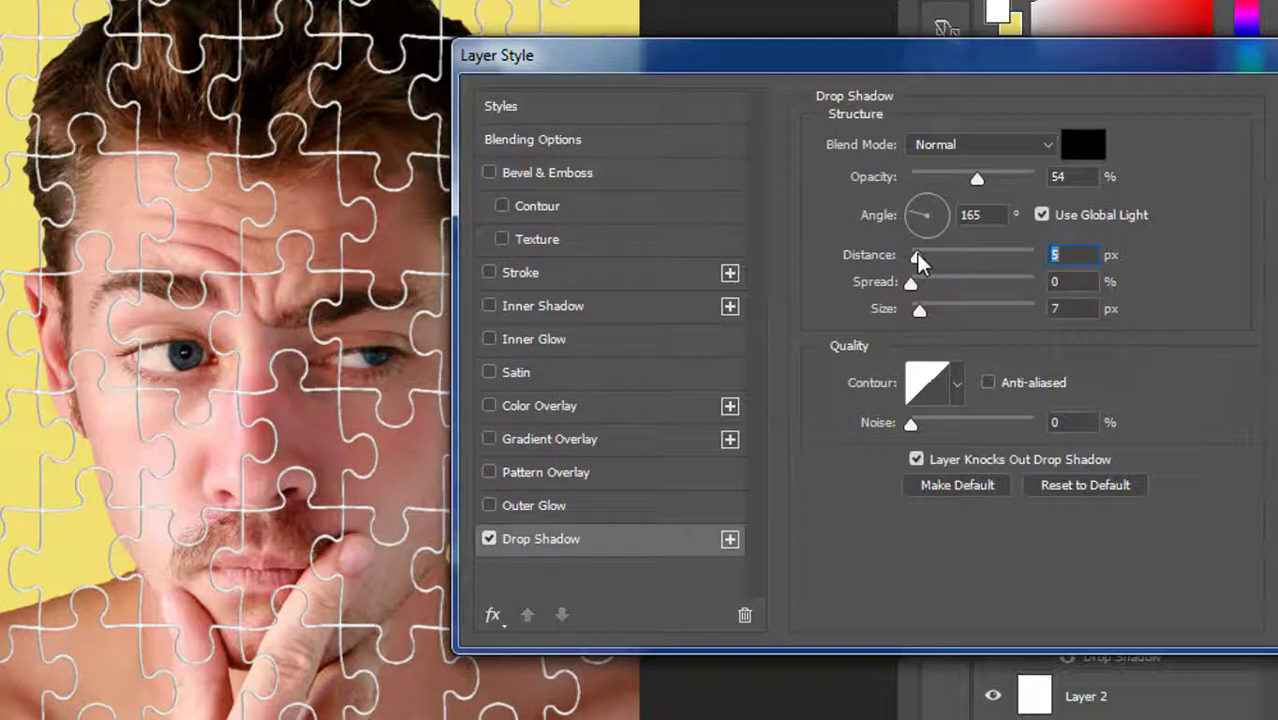
pyautogui.moveTo(916, 252); pyautogui.dragTo(916, 222)
# Step: Enable Bevel & Emboss on the portrait, keeping Inner Bevel style and Chisel Soft technique
pyautogui.click(528, 176)
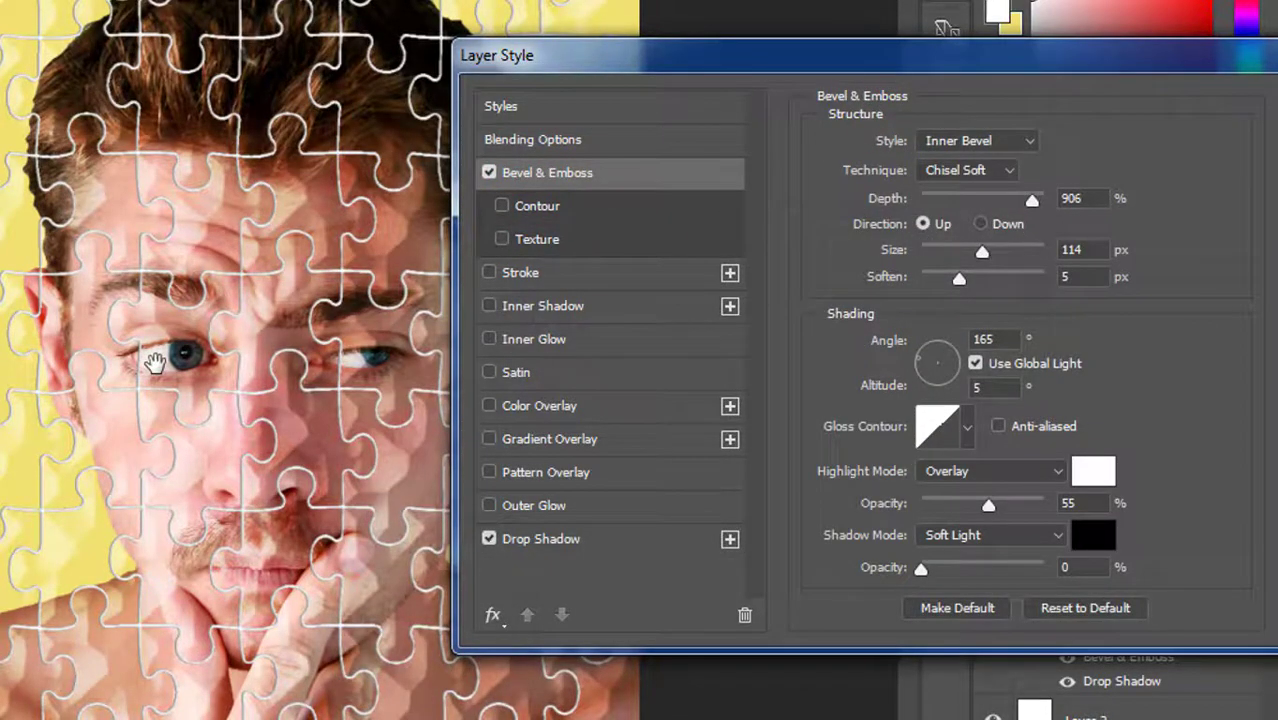
pyautogui.scroll(1, 155, 362)
pyautogui.scroll(2, 155, 362)
pyautogui.scroll(1, 155, 362)
pyautogui.scroll(2, 155, 362)
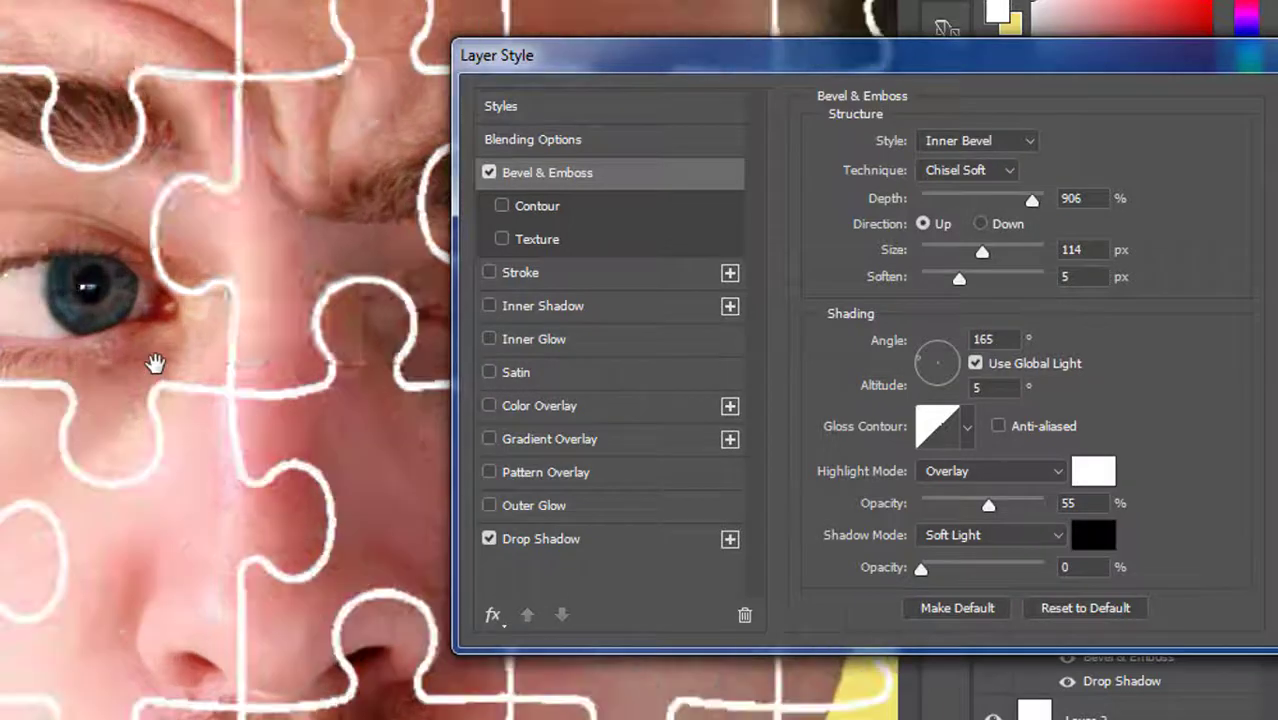
pyautogui.scroll(2, 155, 362)
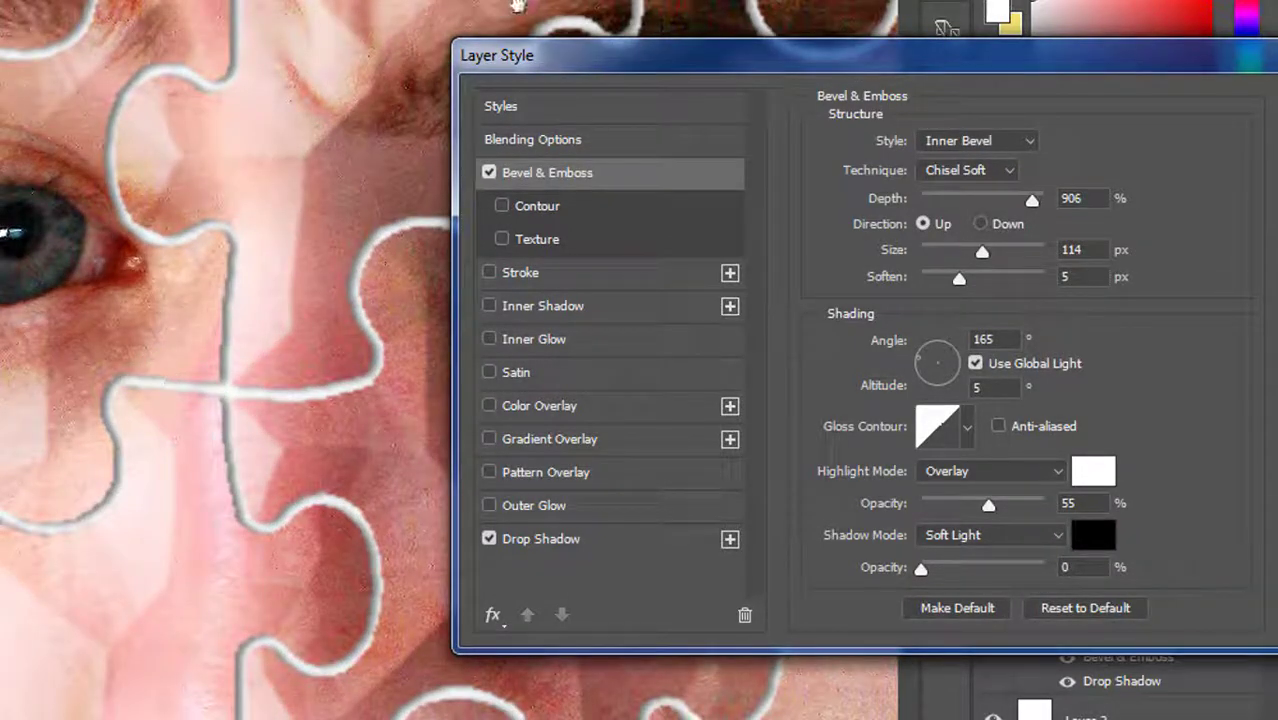
pyautogui.click(976, 141)
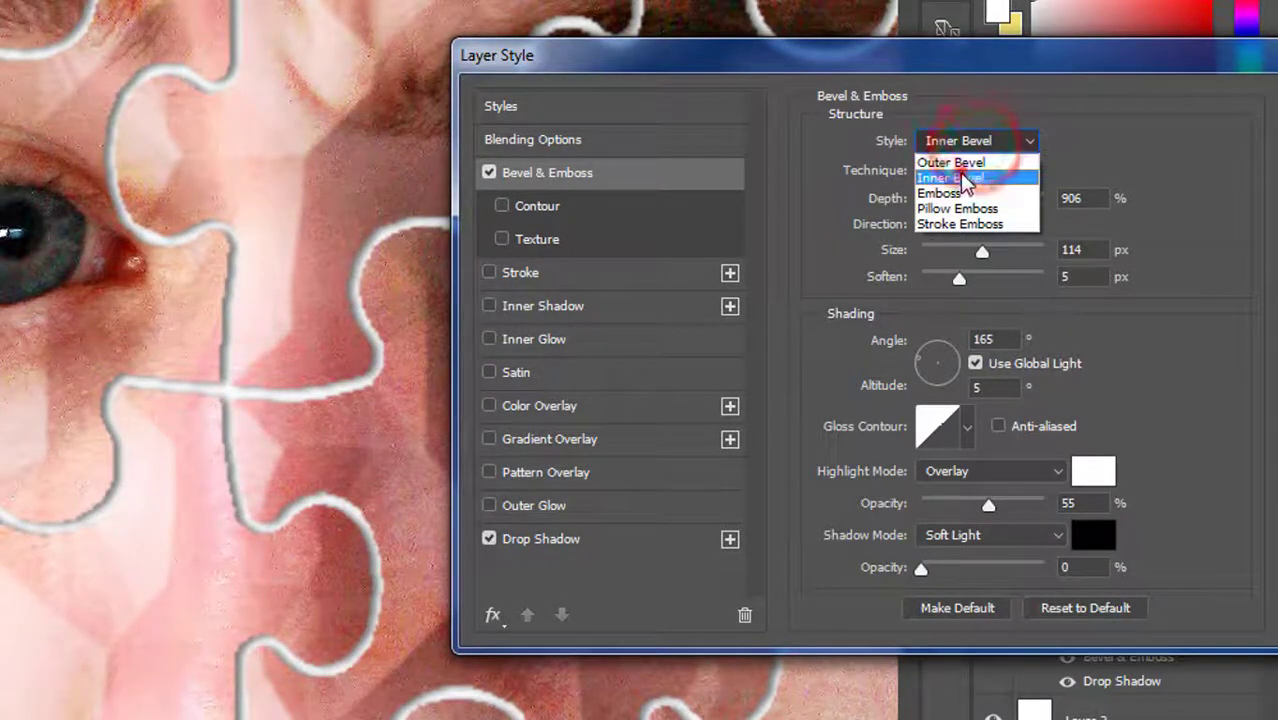
pyautogui.click(960, 177)
pyautogui.click(950, 222)
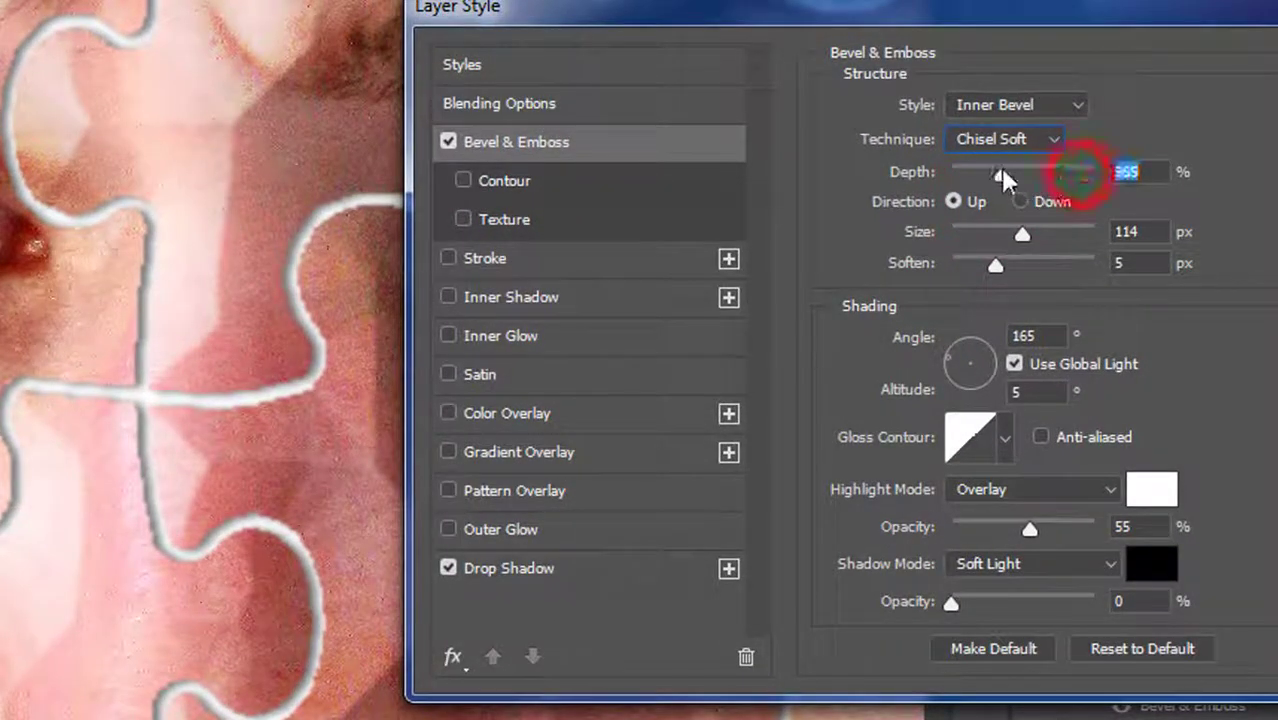
# Step: Set bevel depth 1000%, size 9 px, soften 4 px and shadow opacity 44%
pyautogui.moveTo(1080, 175)
pyautogui.mouseDown()
pyautogui.moveTo(957, 176)
pyautogui.moveTo(993, 170)
pyautogui.mouseUp()
pyautogui.moveTo(1015, 233)
pyautogui.mouseDown()
pyautogui.moveTo(963, 227)
pyautogui.moveTo(1030, 260)
pyautogui.mouseUp()
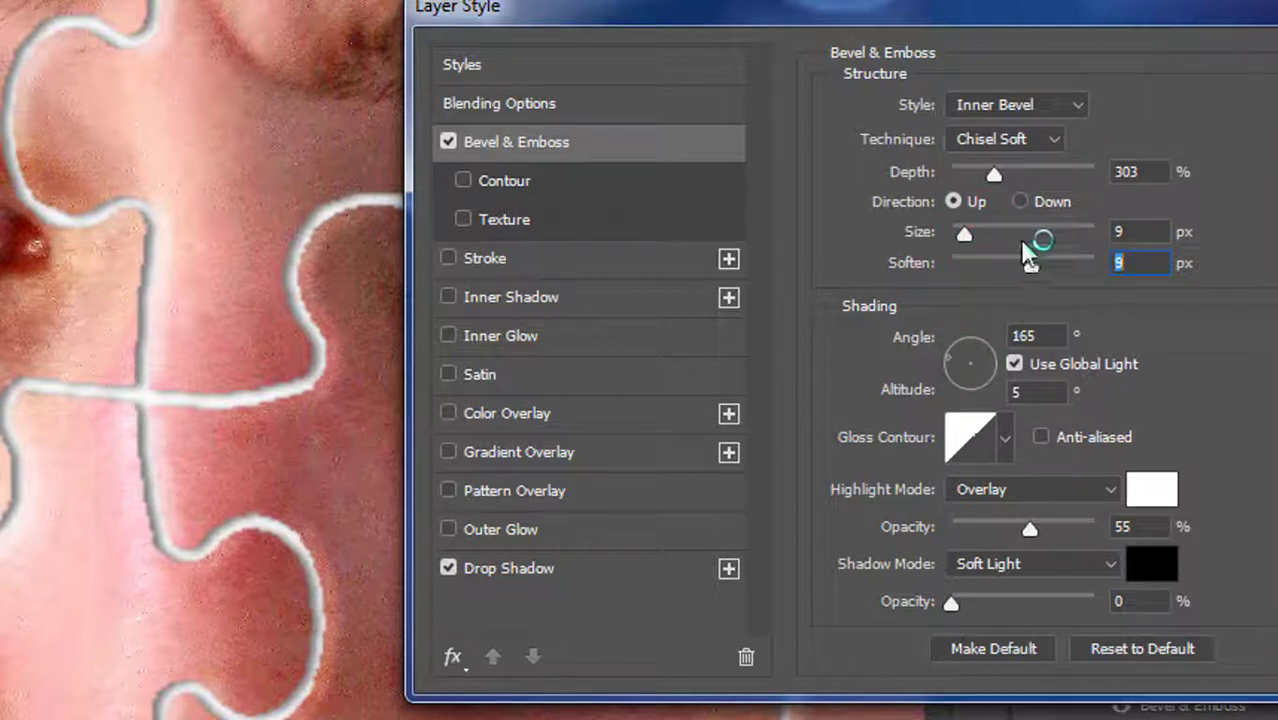
pyautogui.moveTo(996, 175); pyautogui.dragTo(1026, 172)
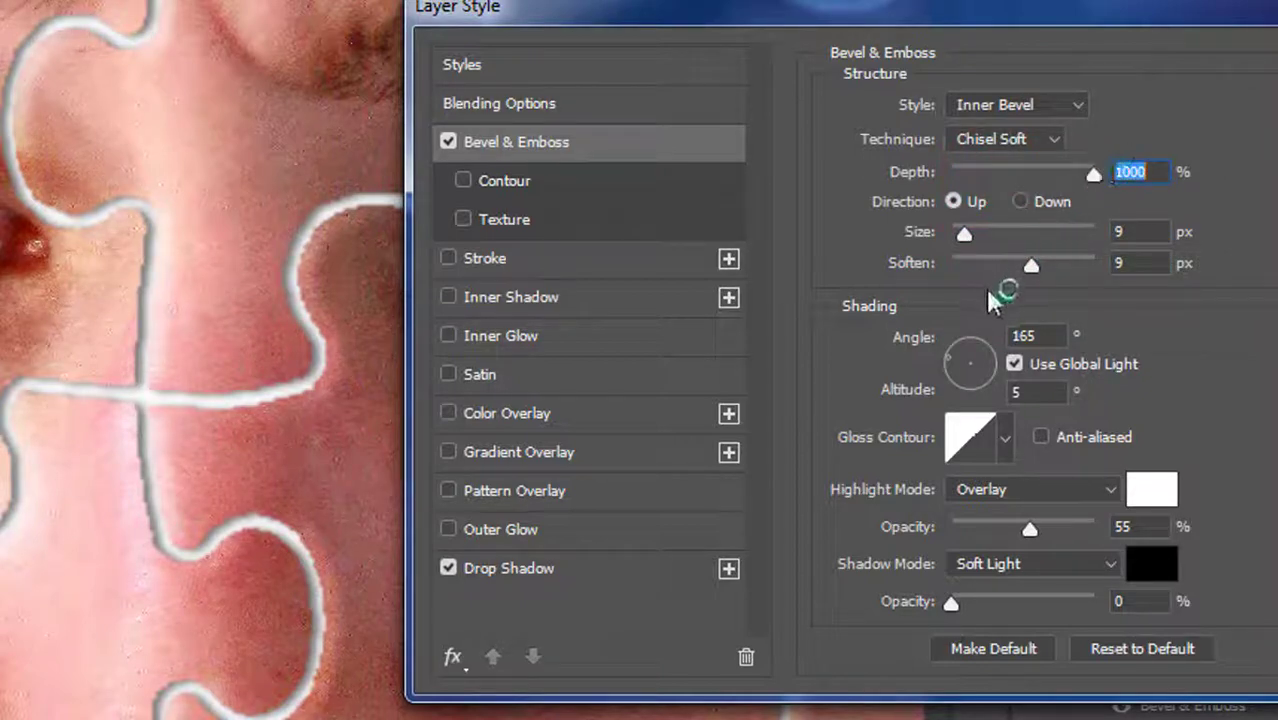
pyautogui.moveTo(1031, 265); pyautogui.dragTo(930, 268)
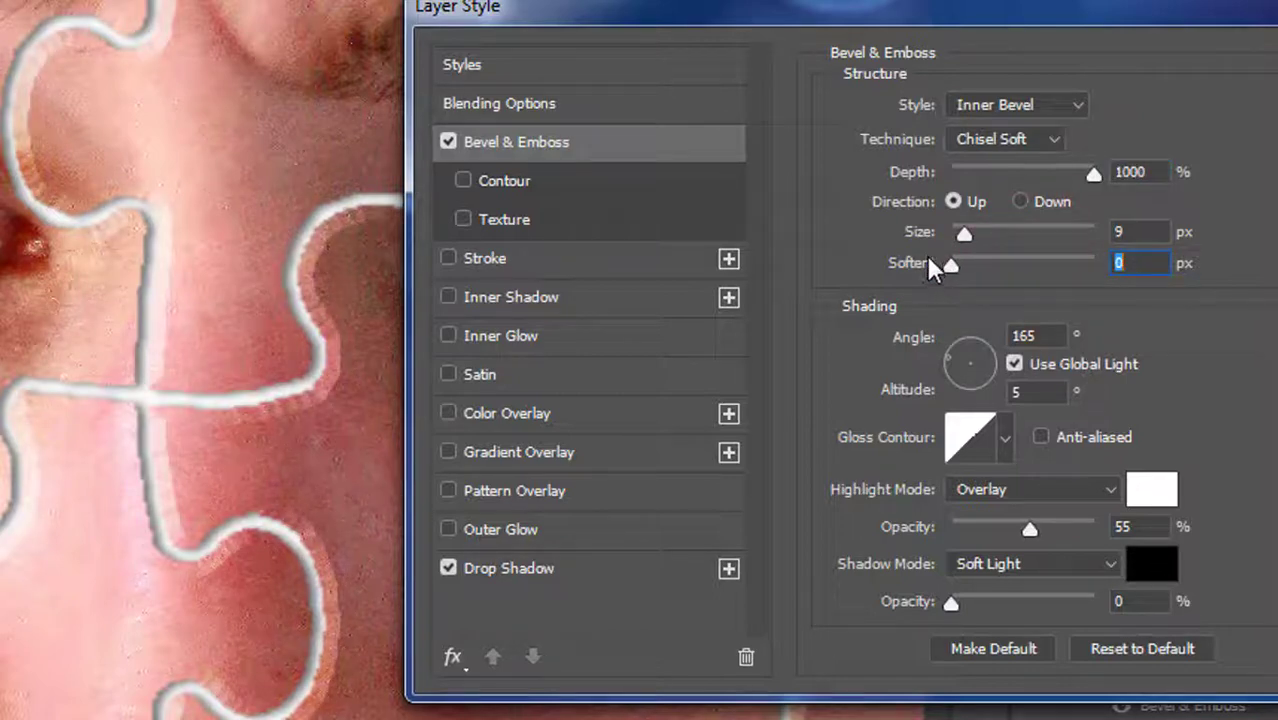
pyautogui.click(945, 258)
pyautogui.press('Up')
pyautogui.moveTo(961, 262); pyautogui.dragTo(982, 261)
pyautogui.click(1030, 528)
pyautogui.moveTo(953, 603)
pyautogui.mouseDown()
pyautogui.moveTo(1017, 601)
pyautogui.moveTo(1012, 592)
pyautogui.mouseUp()
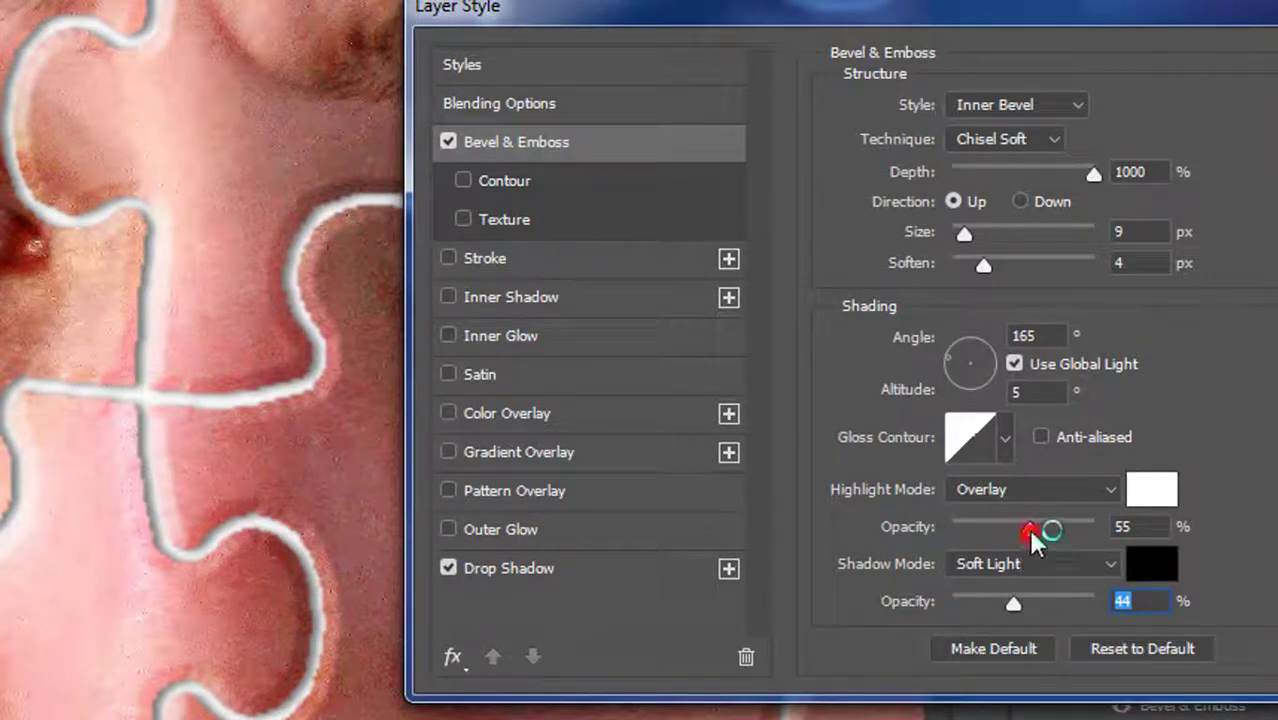
# Step: Tune bevel highlight opacity to 23% and shadow opacity to 35%, then apply the layer style
pyautogui.moveTo(1030, 535)
pyautogui.mouseDown()
pyautogui.moveTo(958, 515)
pyautogui.moveTo(1003, 520)
pyautogui.mouseUp()
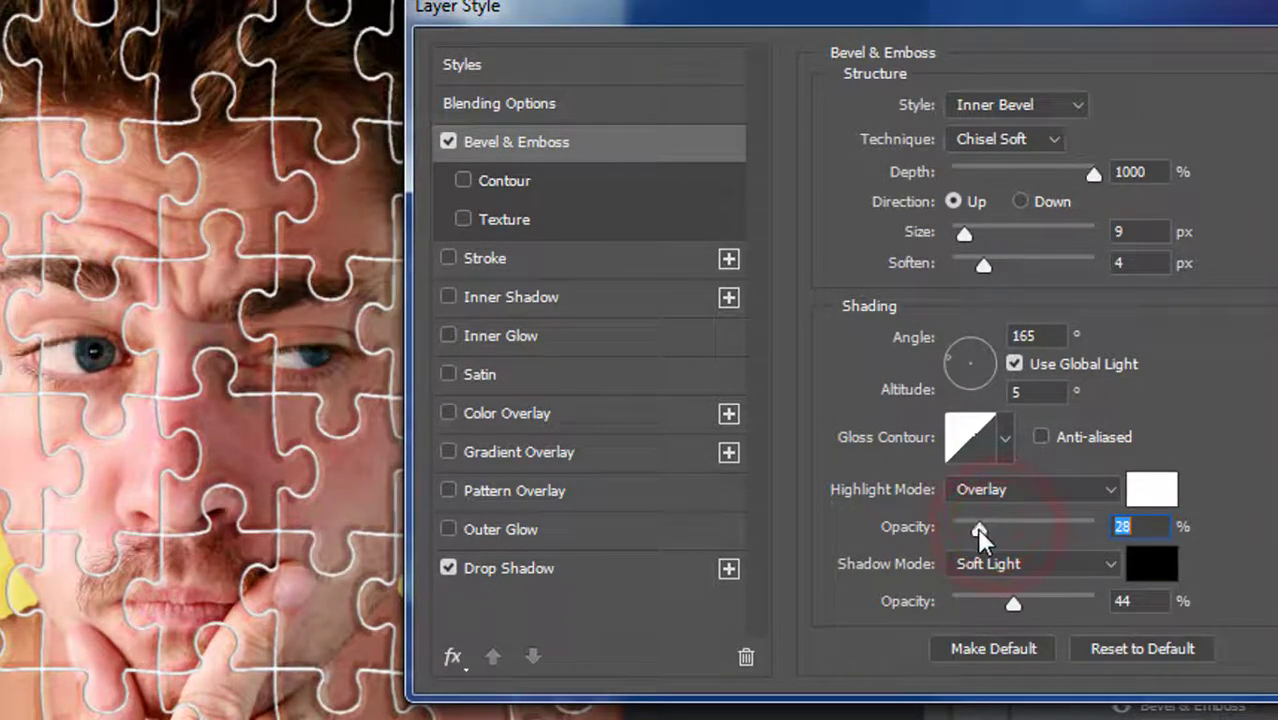
pyautogui.moveTo(1000, 530); pyautogui.dragTo(940, 548)
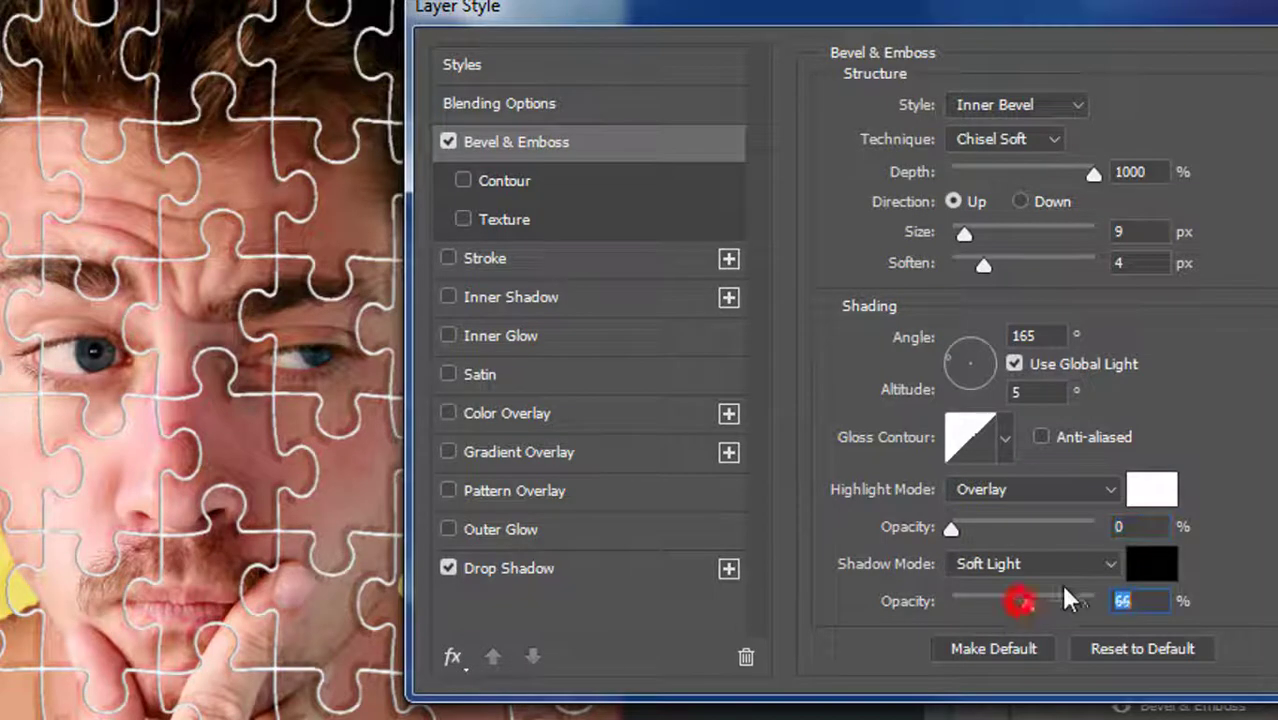
pyautogui.moveTo(1066, 598)
pyautogui.mouseDown()
pyautogui.moveTo(982, 598)
pyautogui.moveTo(1014, 592)
pyautogui.mouseUp()
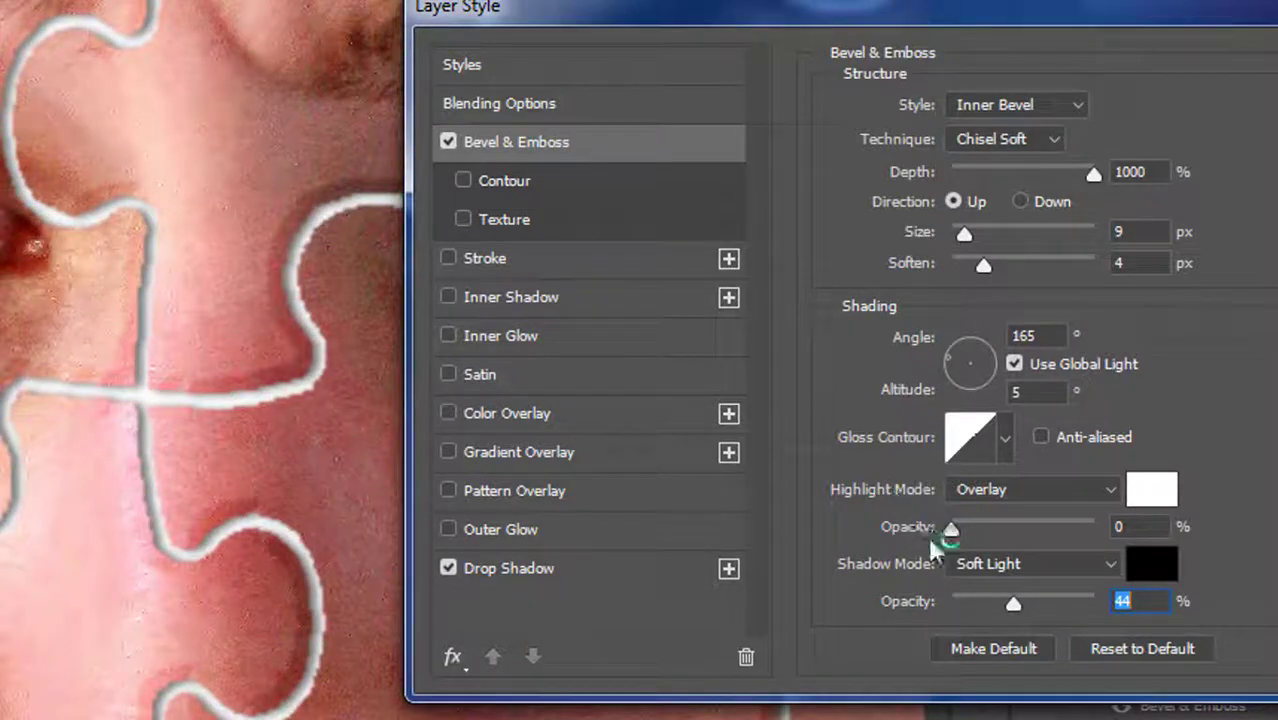
pyautogui.moveTo(1025, 600); pyautogui.dragTo(1012, 604)
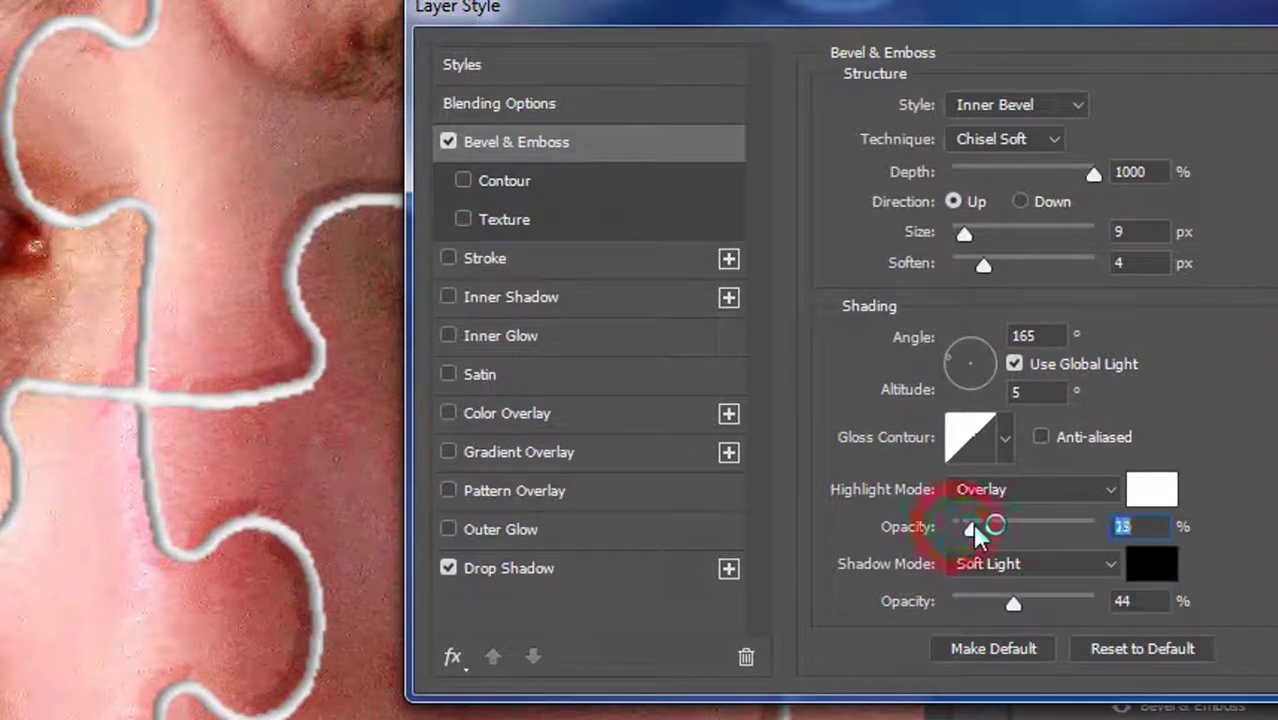
pyautogui.moveTo(972, 525); pyautogui.dragTo(983, 533)
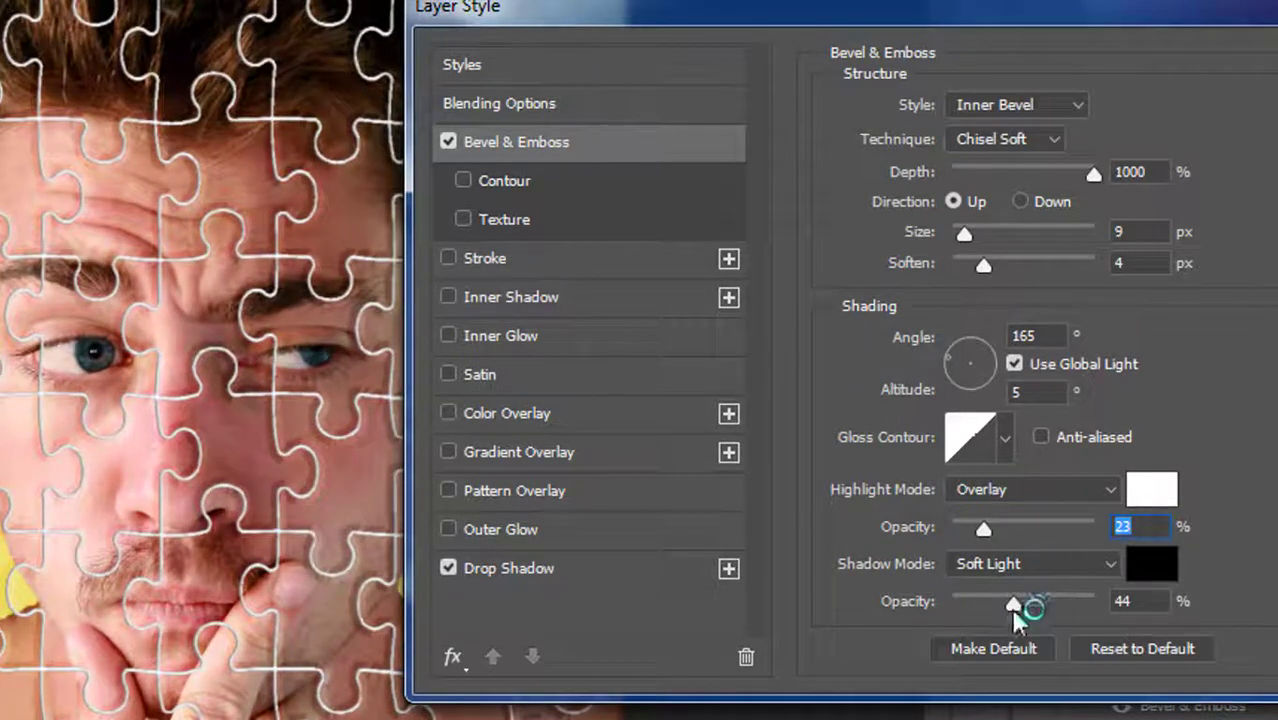
pyautogui.moveTo(1013, 609)
pyautogui.mouseDown()
pyautogui.moveTo(984, 602)
pyautogui.moveTo(1000, 589)
pyautogui.mouseUp()
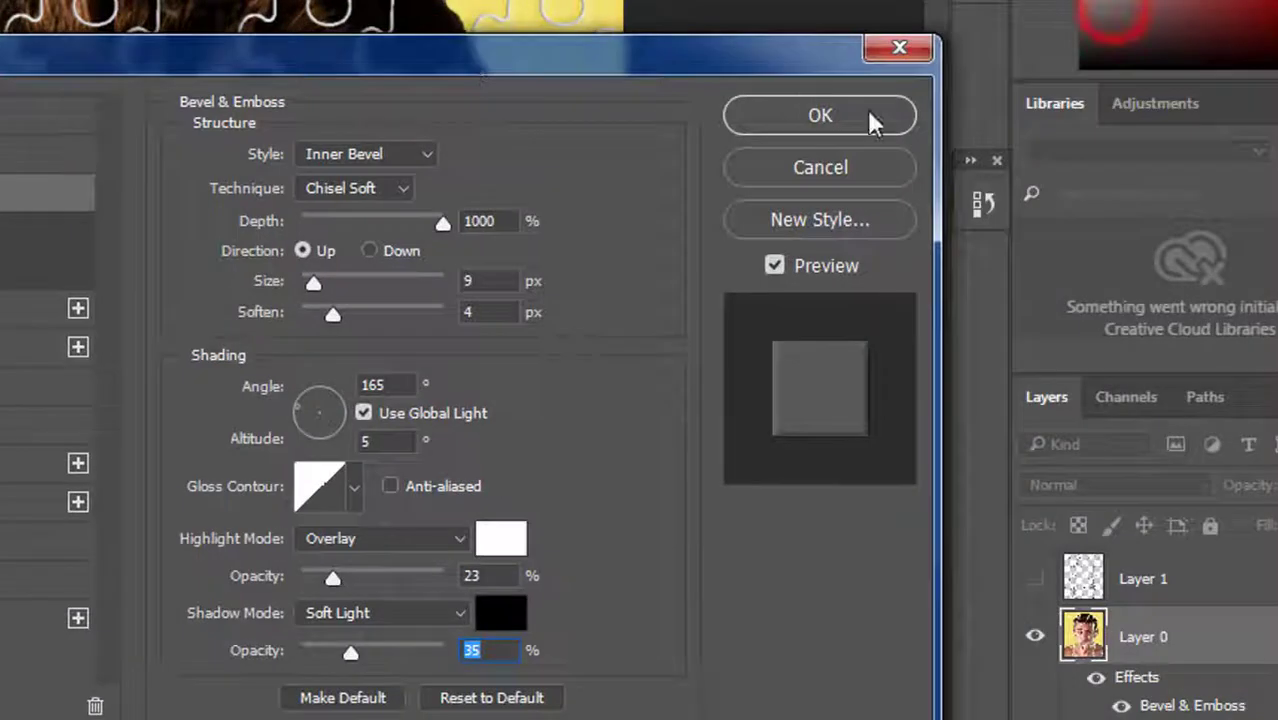
pyautogui.click(864, 120)
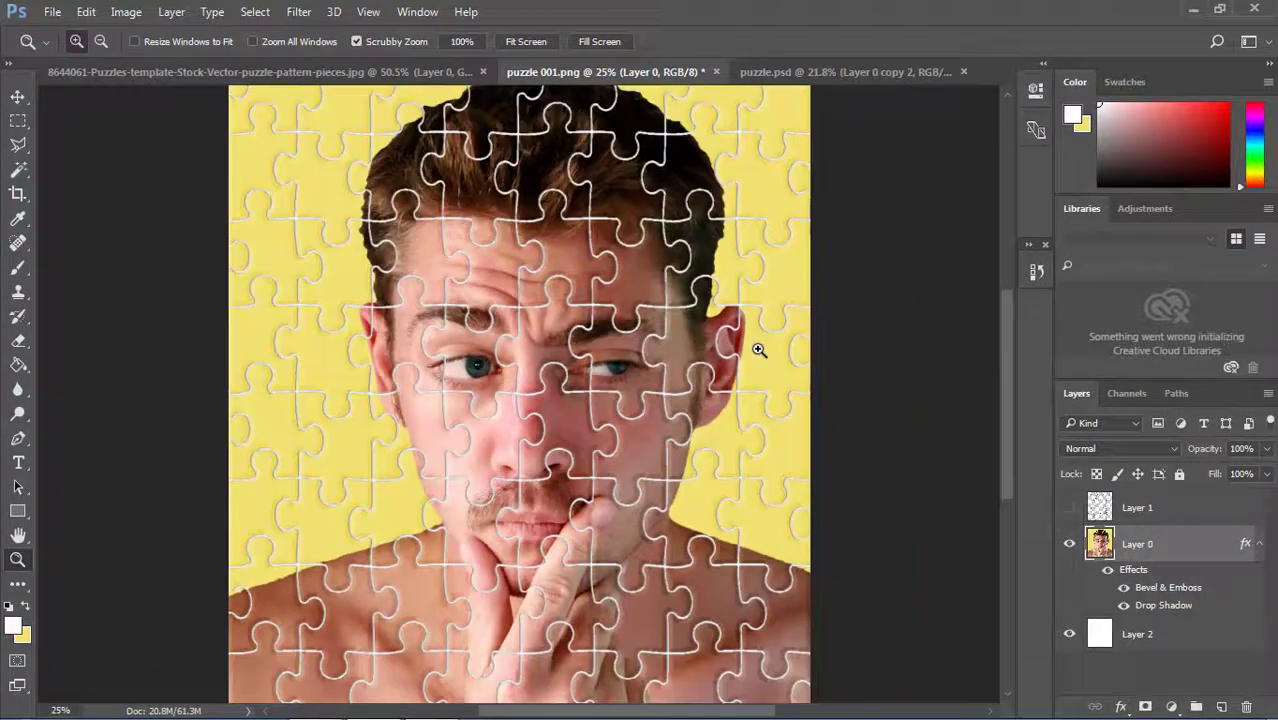
# Step: Zoom out to view the whole embossed puzzle and select the puzzle template Layer 1
pyautogui.keyDown('alt'); pyautogui.click(759, 349); pyautogui.keyUp('alt')
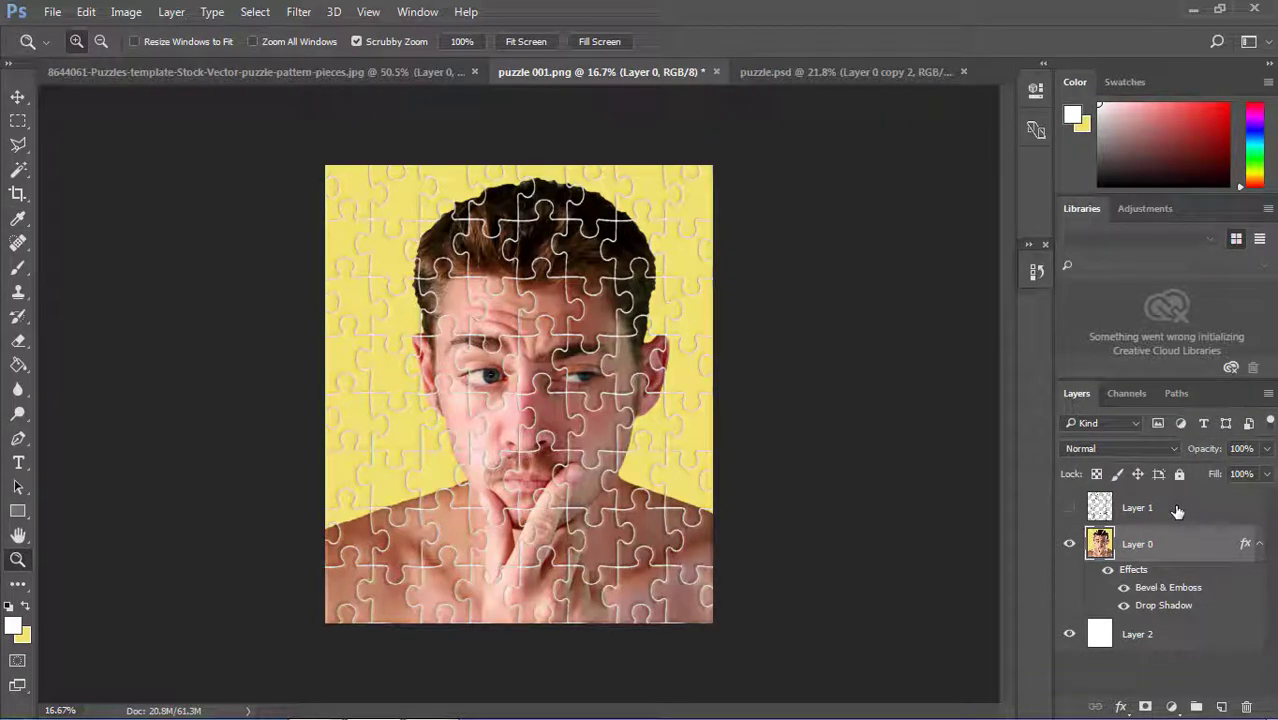
pyautogui.click(1177, 510)
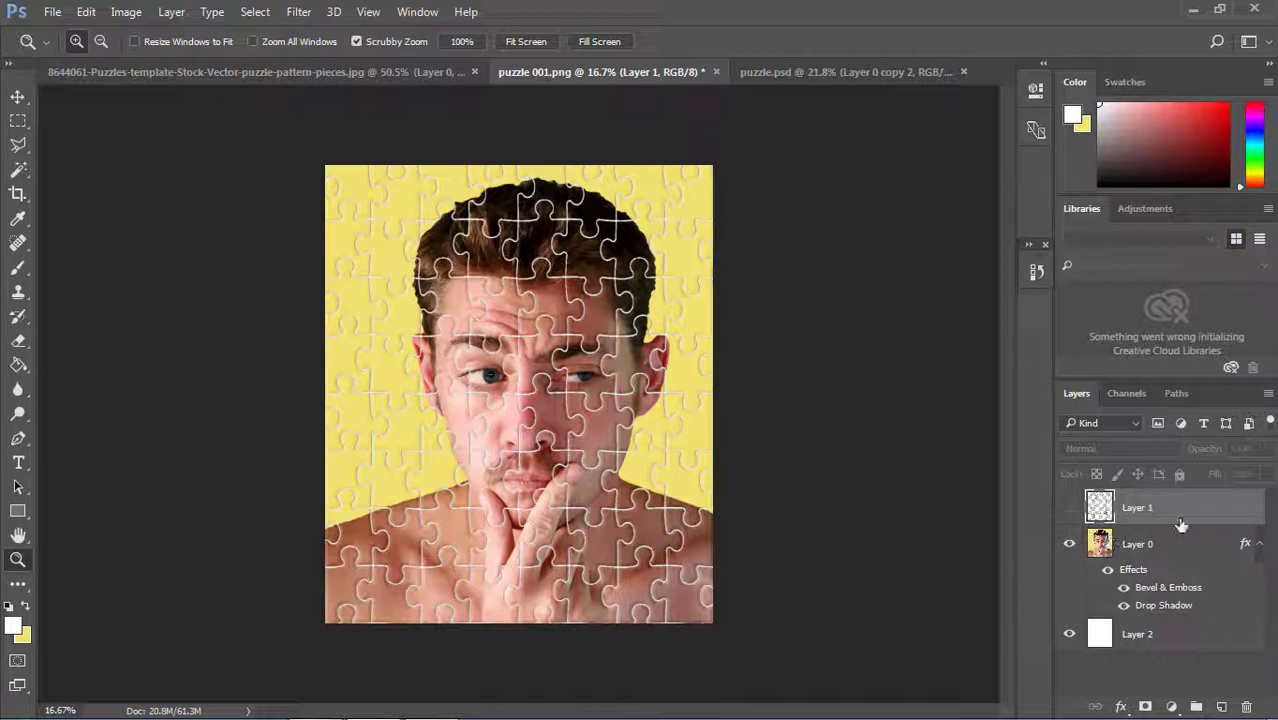
# Step: Magic-wand the top corner, top-edge and right-edge half-pieces on Layer 1
pyautogui.click(18, 172)
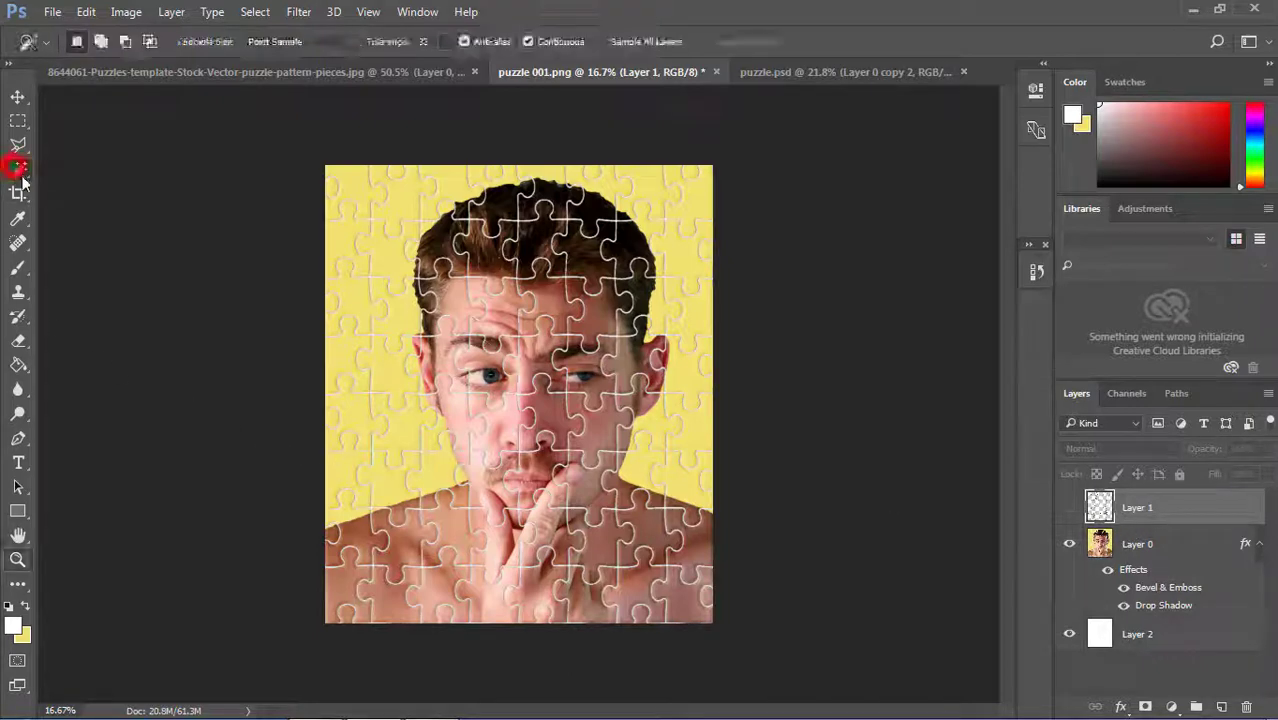
pyautogui.click(327, 299)
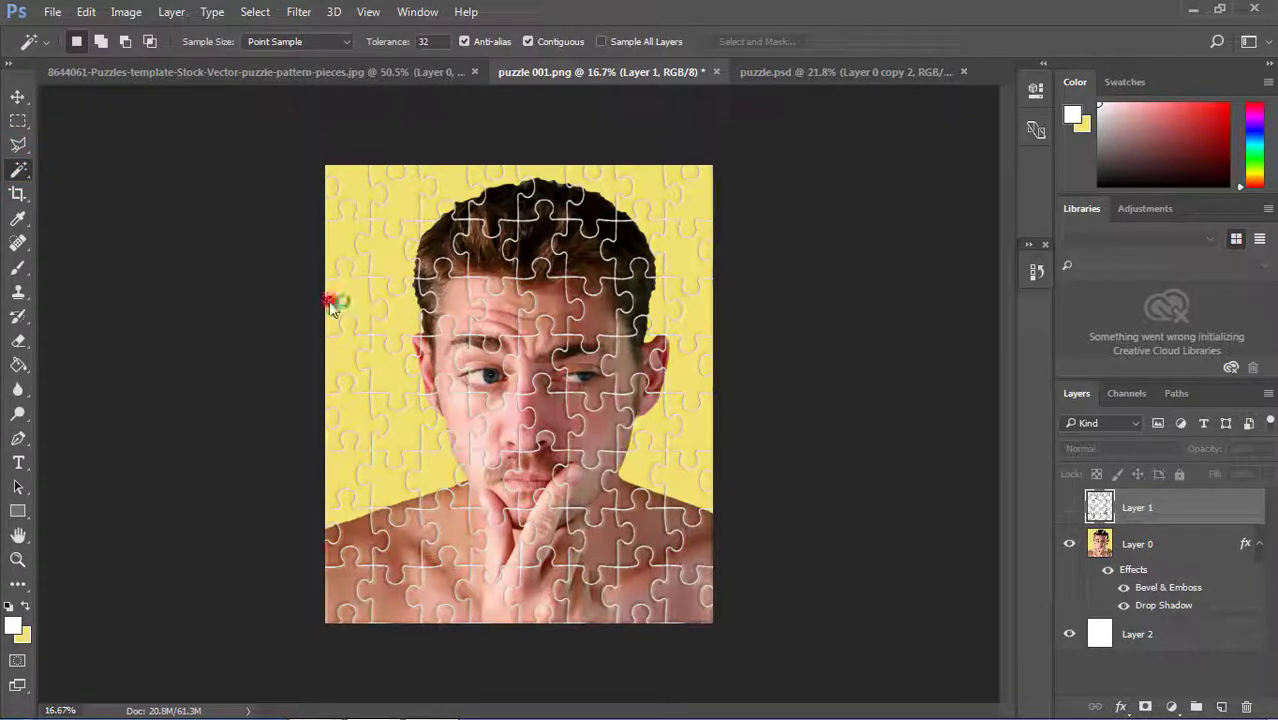
pyautogui.keyDown('ctrl'); pyautogui.click(334, 195); pyautogui.keyUp('ctrl')
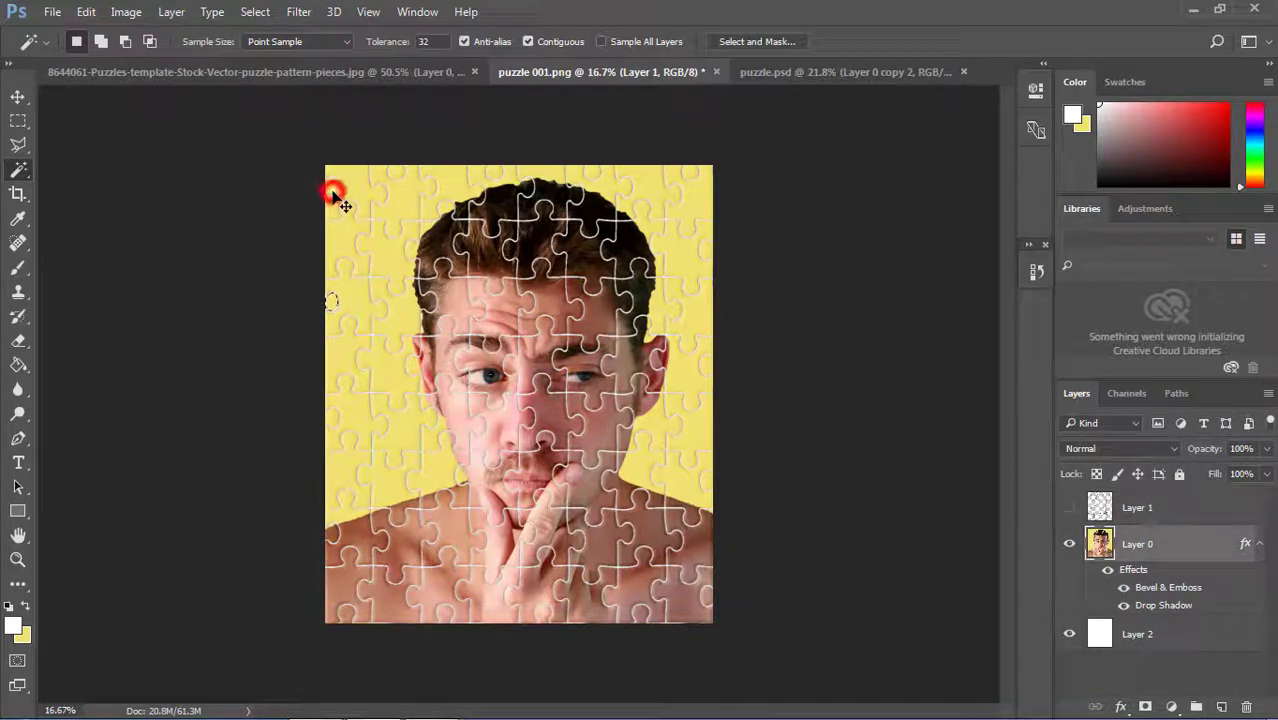
pyautogui.click(1100, 508)
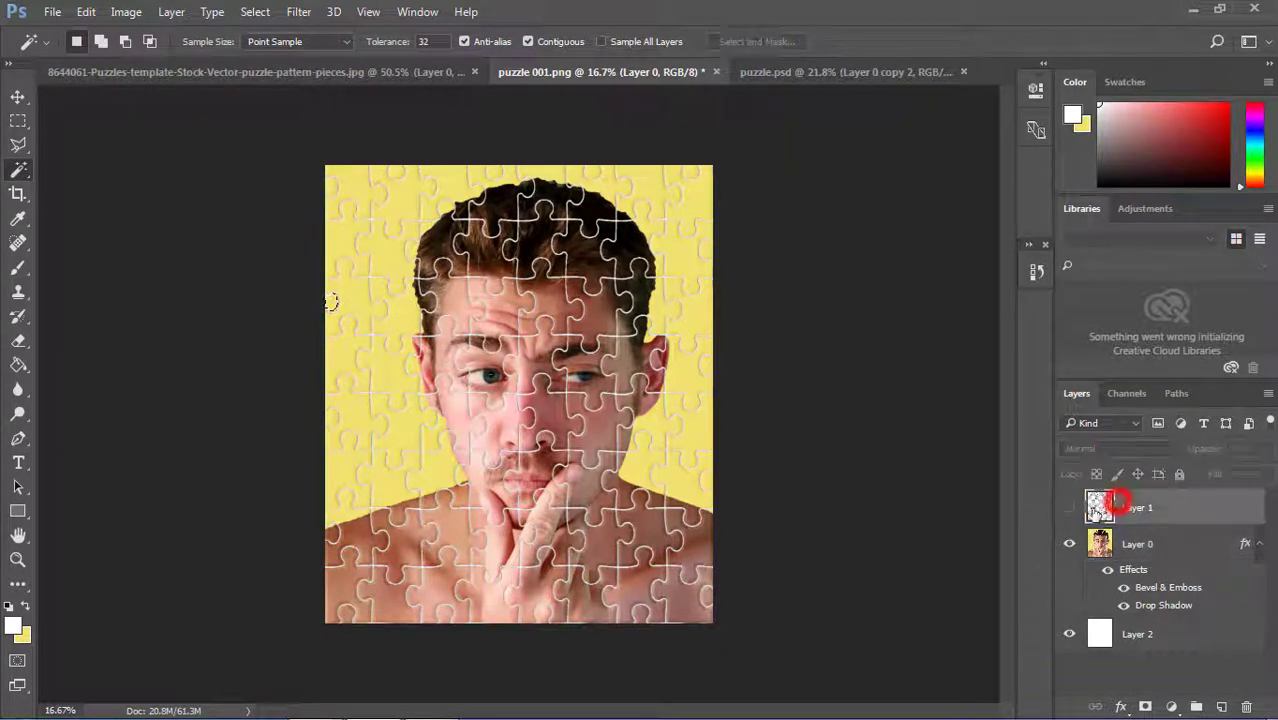
pyautogui.click(331, 188)
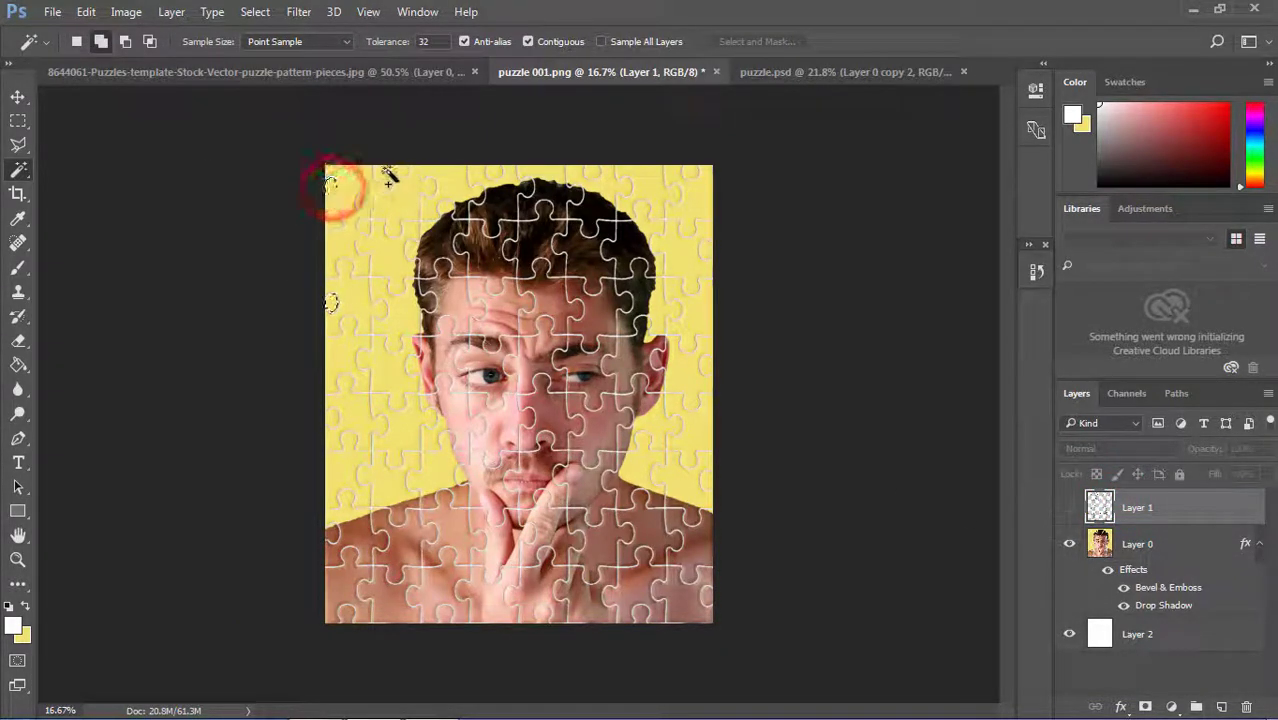
pyautogui.keyDown('shift'); pyautogui.click(396, 172); pyautogui.keyUp('shift')
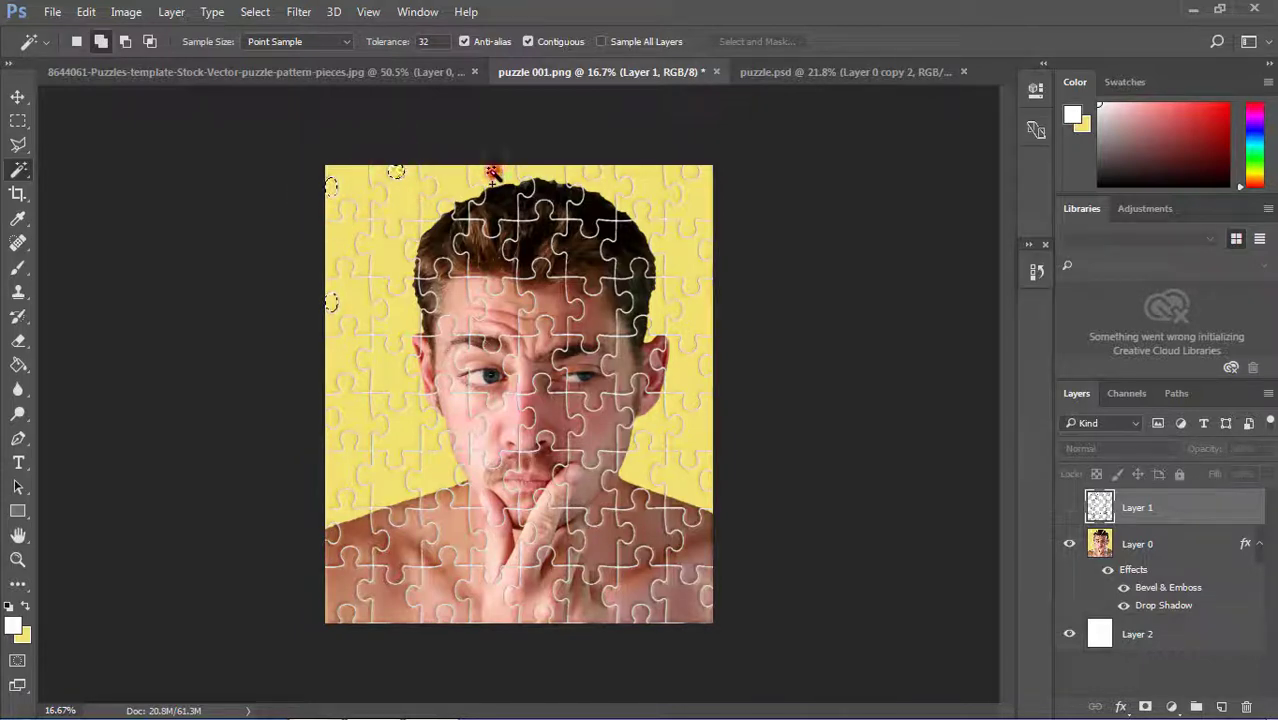
pyautogui.keyDown('shift'); pyautogui.click(493, 172); pyautogui.keyUp('shift')
pyautogui.keyDown('shift'); pyautogui.click(596, 175); pyautogui.keyUp('shift')
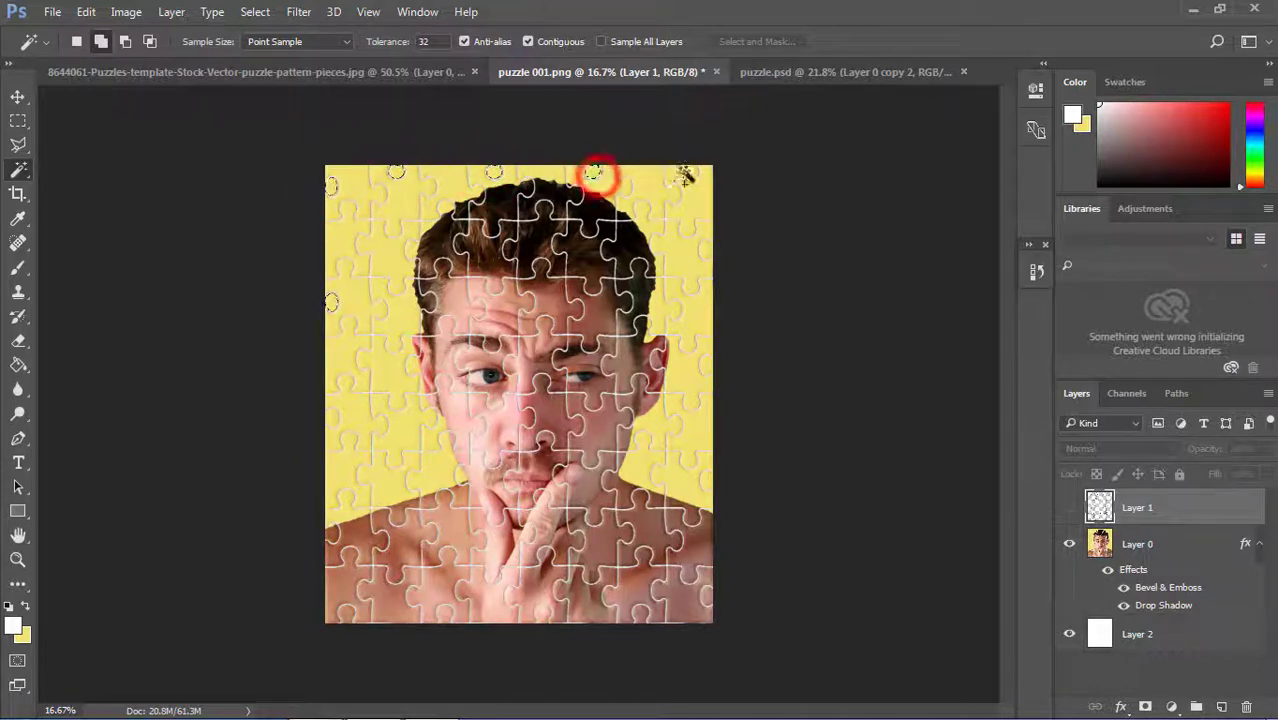
pyautogui.keyDown('shift'); pyautogui.click(686, 174); pyautogui.keyUp('shift')
pyautogui.keyDown('shift'); pyautogui.click(711, 251); pyautogui.keyUp('shift')
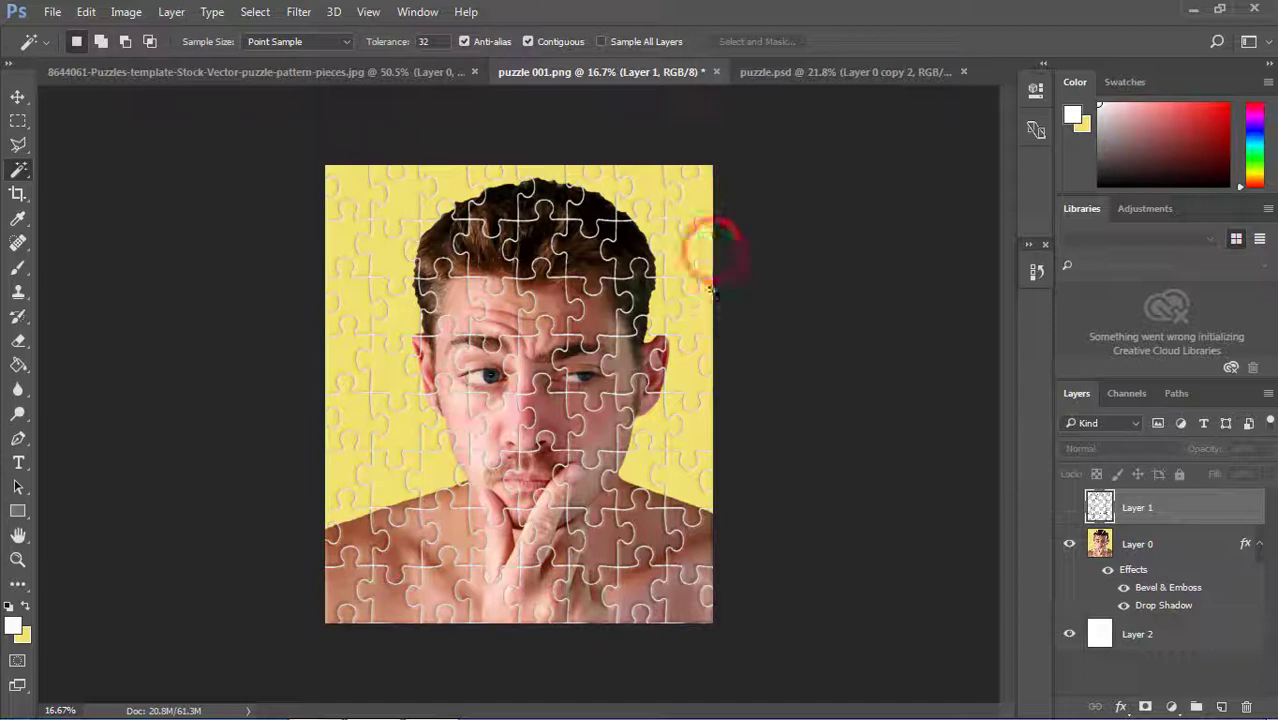
pyautogui.keyDown('shift'); pyautogui.click(707, 252); pyautogui.keyUp('shift')
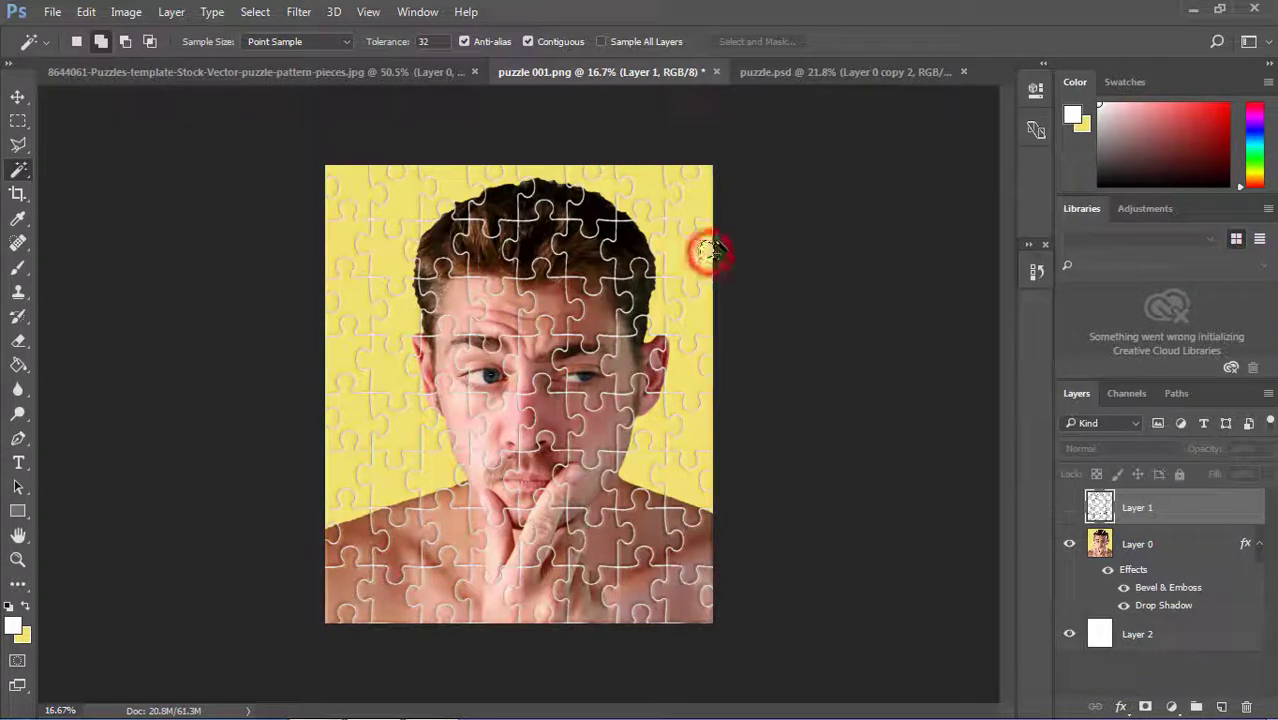
# Step: Add the top and left-edge half-pieces to the selection and delete them from Layer 0
pyautogui.keyDown('shift'); pyautogui.click(690, 175); pyautogui.keyUp('shift')
pyautogui.keyDown('shift'); pyautogui.click(592, 172); pyautogui.keyUp('shift')
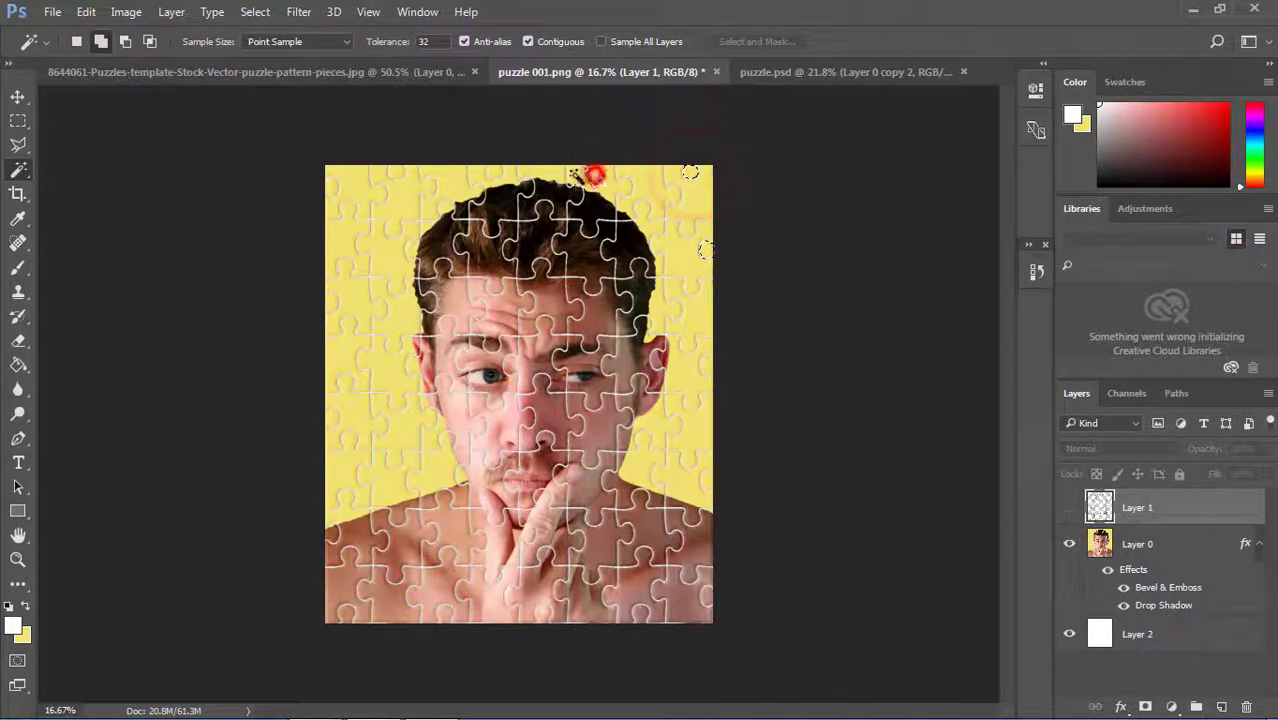
pyautogui.keyDown('shift'); pyautogui.click(494, 172); pyautogui.keyUp('shift')
pyautogui.keyDown('shift'); pyautogui.click(398, 172); pyautogui.keyUp('shift')
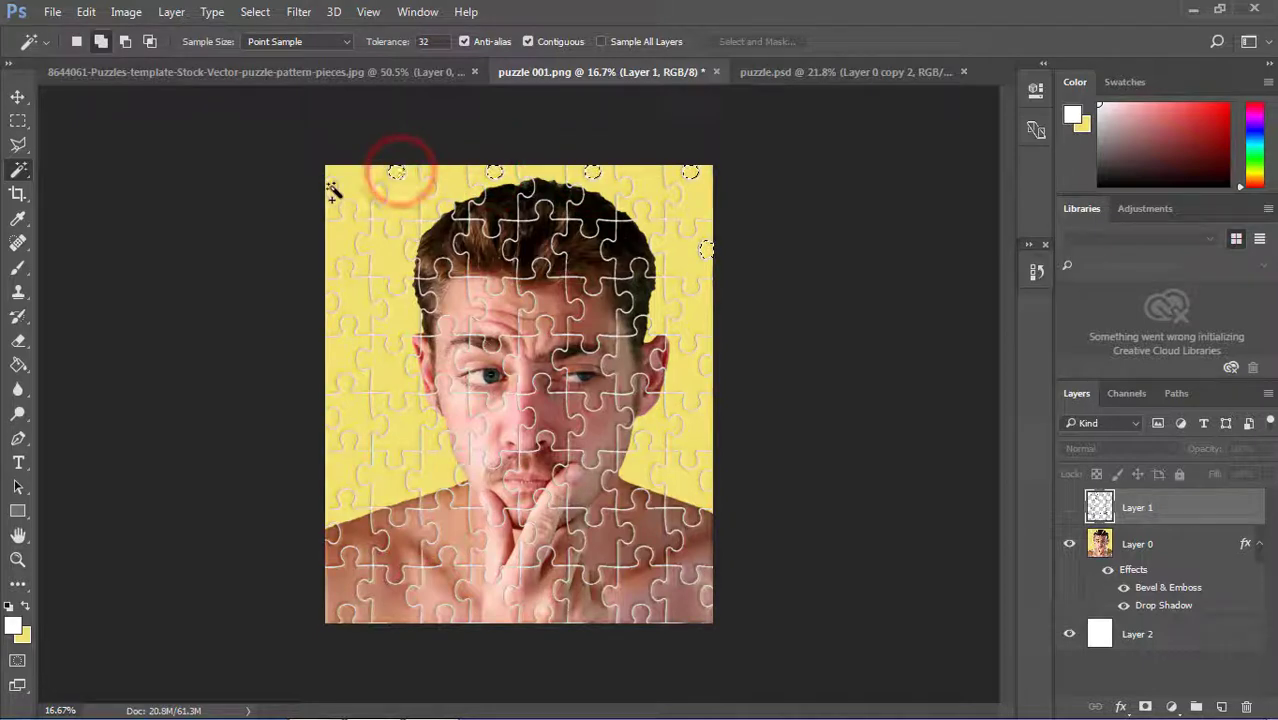
pyautogui.keyDown('shift'); pyautogui.click(331, 186); pyautogui.keyUp('shift')
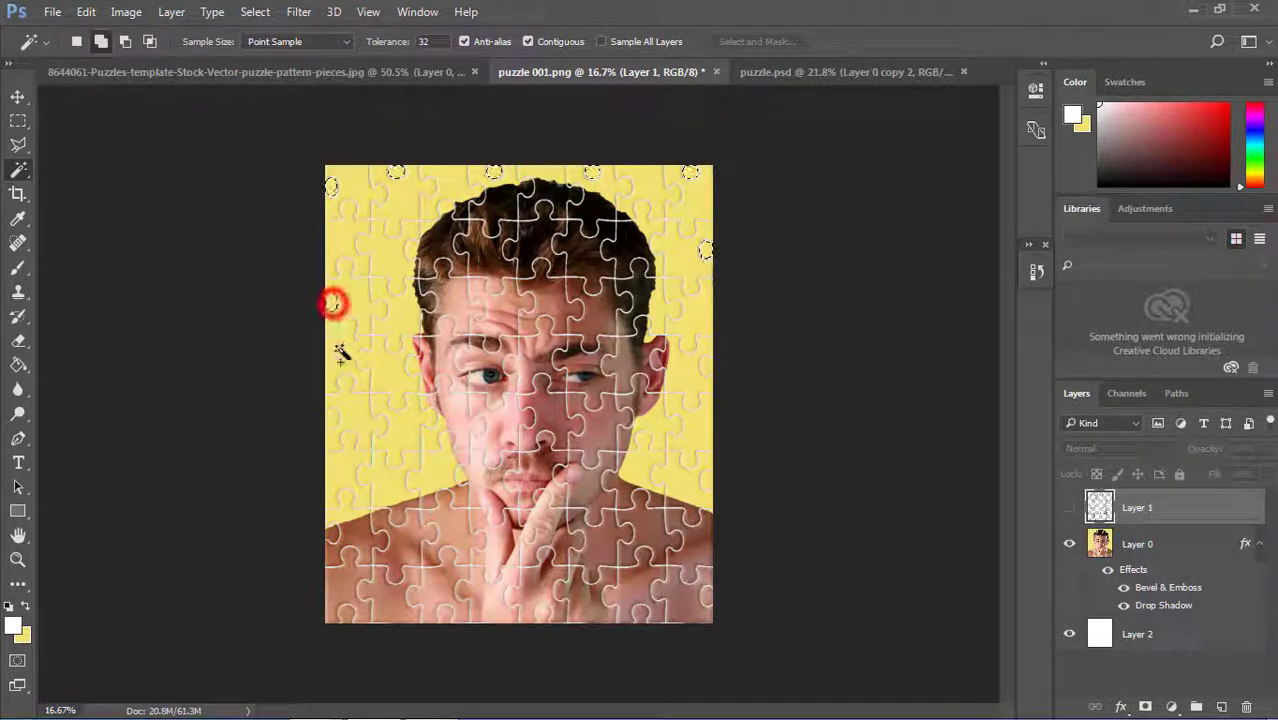
pyautogui.keyDown('shift'); pyautogui.click(331, 418); pyautogui.keyUp('shift')
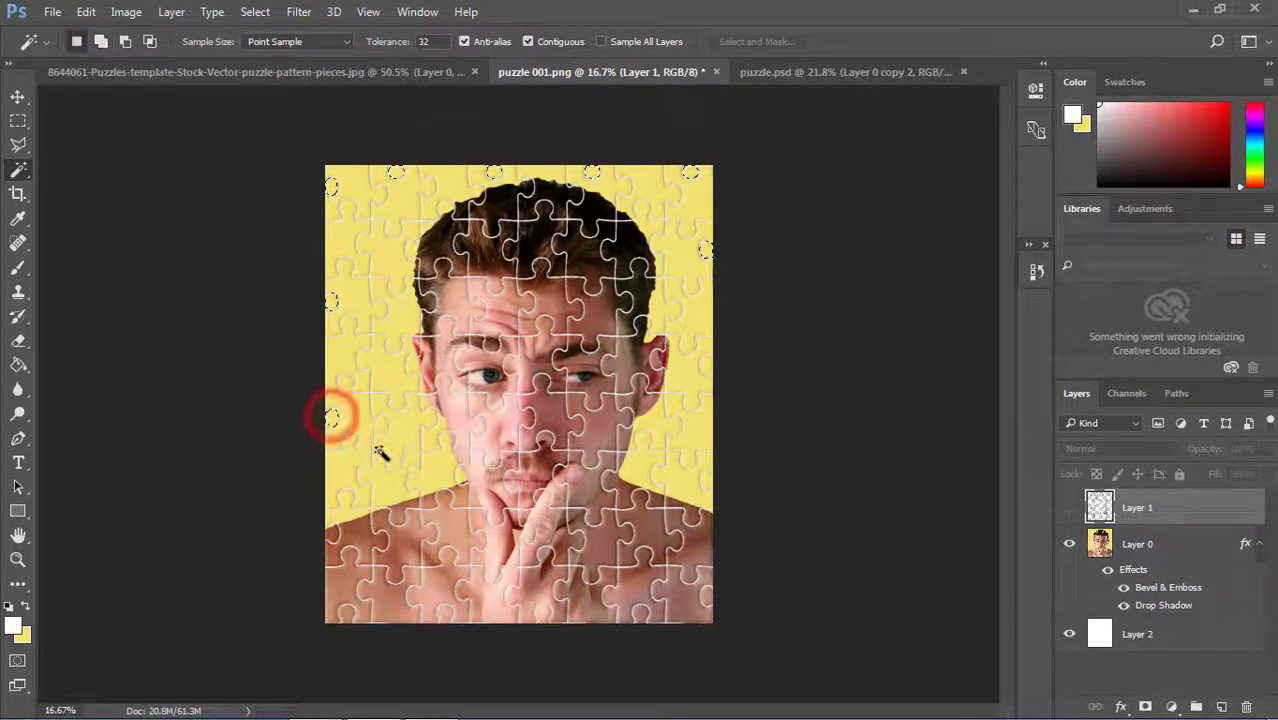
pyautogui.click(1169, 548)
pyautogui.press('Delete')
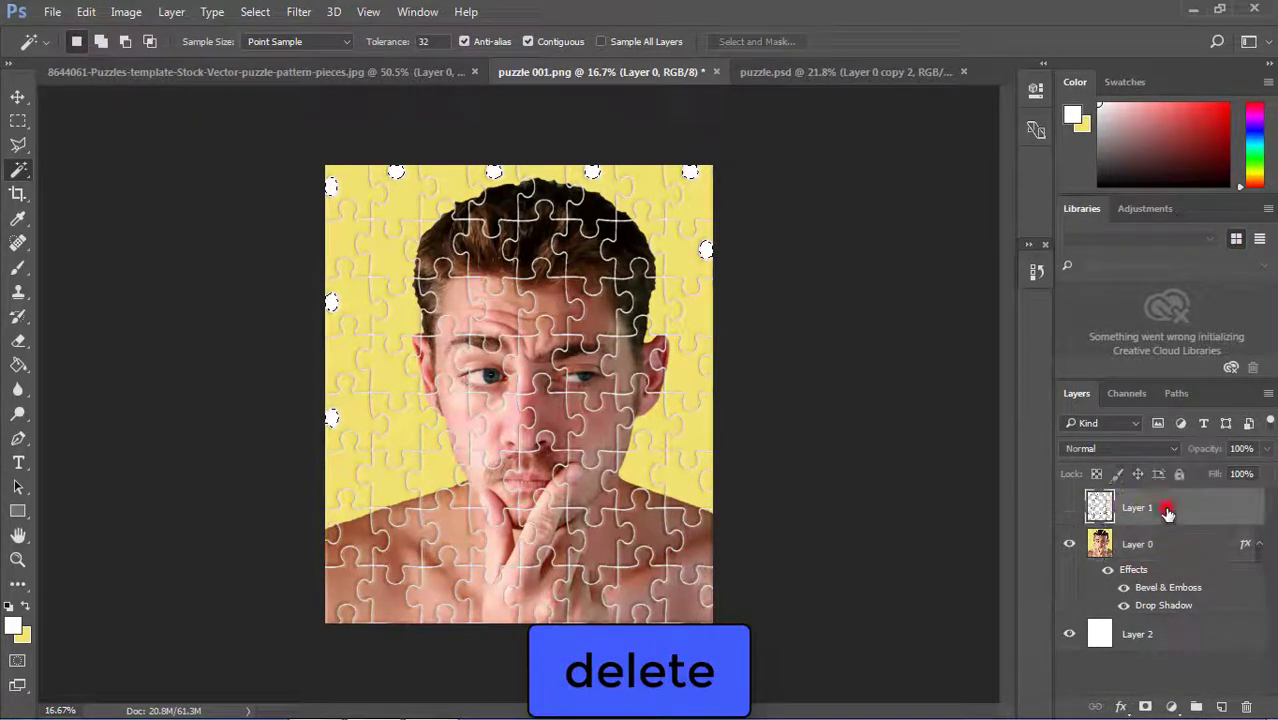
pyautogui.click(1167, 511)
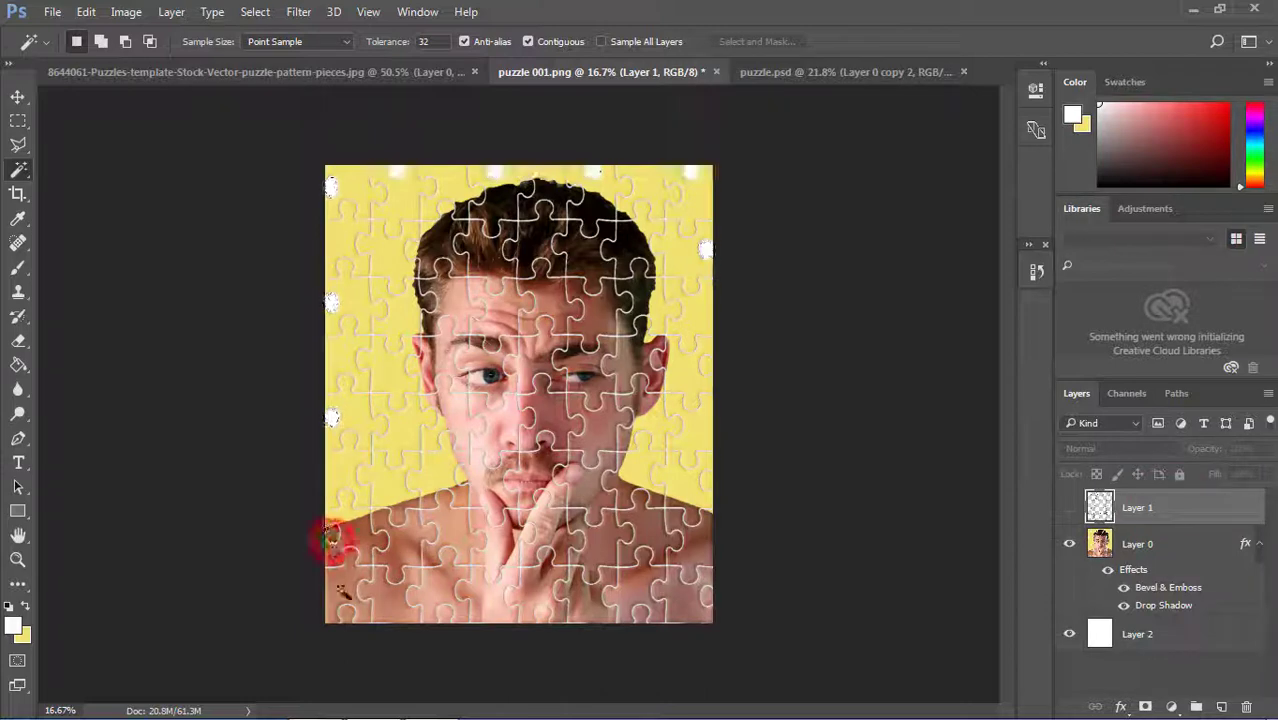
# Step: Select the bottom-edge half-pieces on Layer 1 and delete them from Layer 0
pyautogui.click(345, 615)
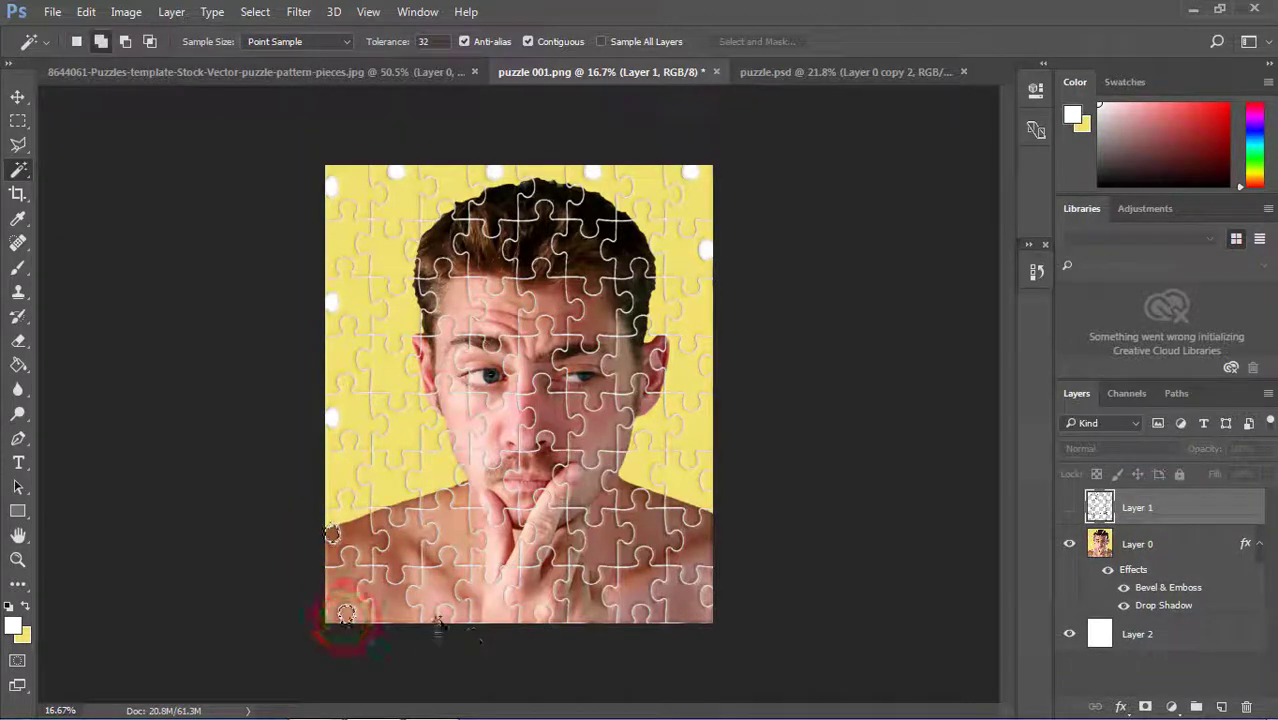
pyautogui.click(543, 613)
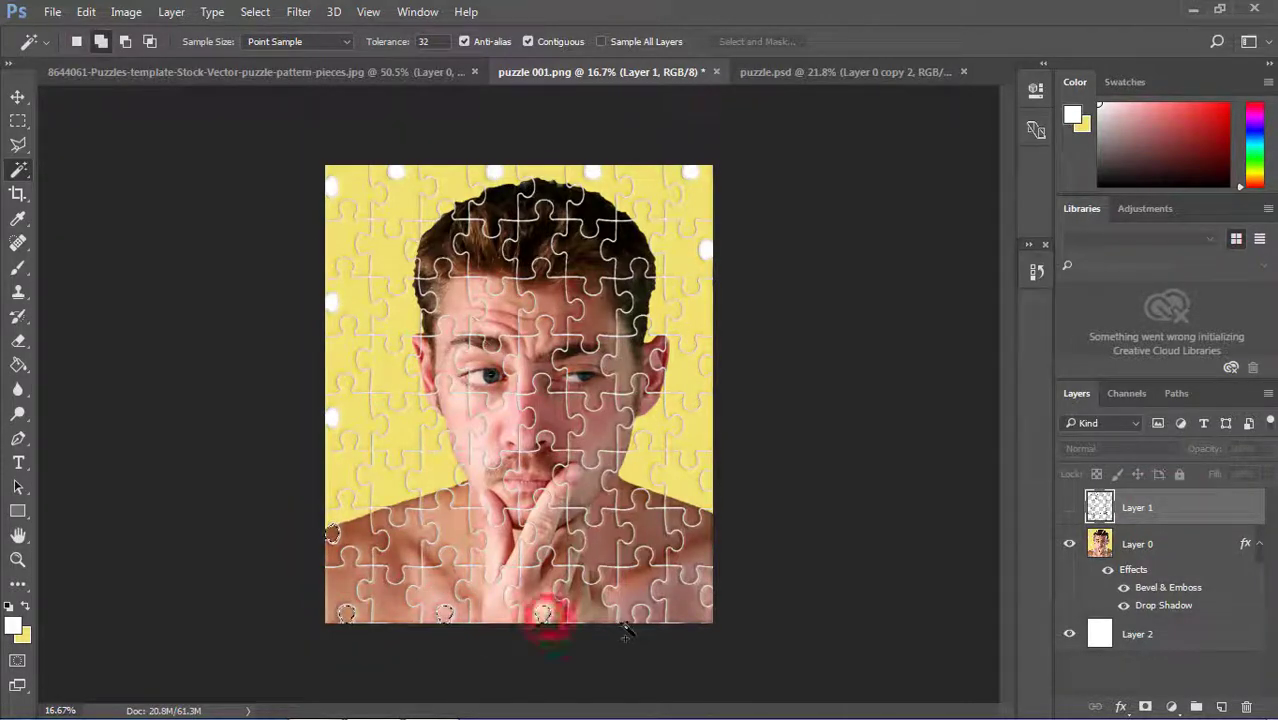
pyautogui.click(713, 600)
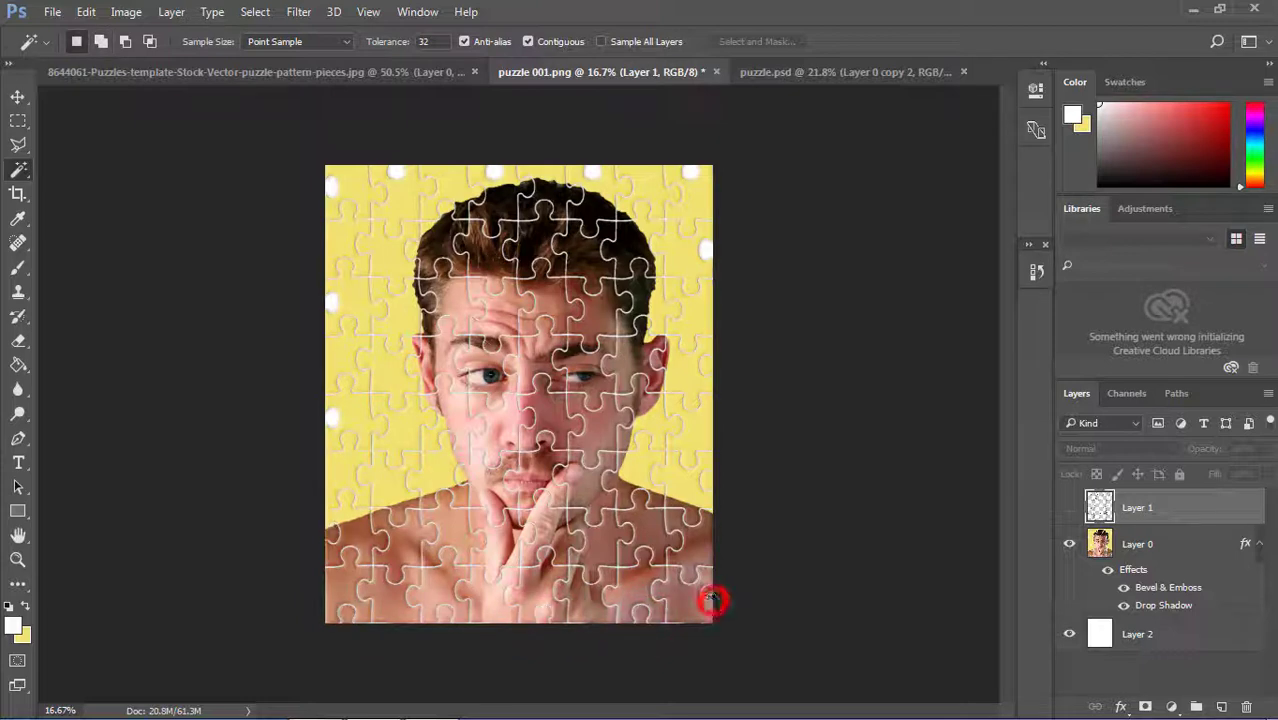
pyautogui.keyDown('shift'); pyautogui.click(708, 598); pyautogui.keyUp('shift')
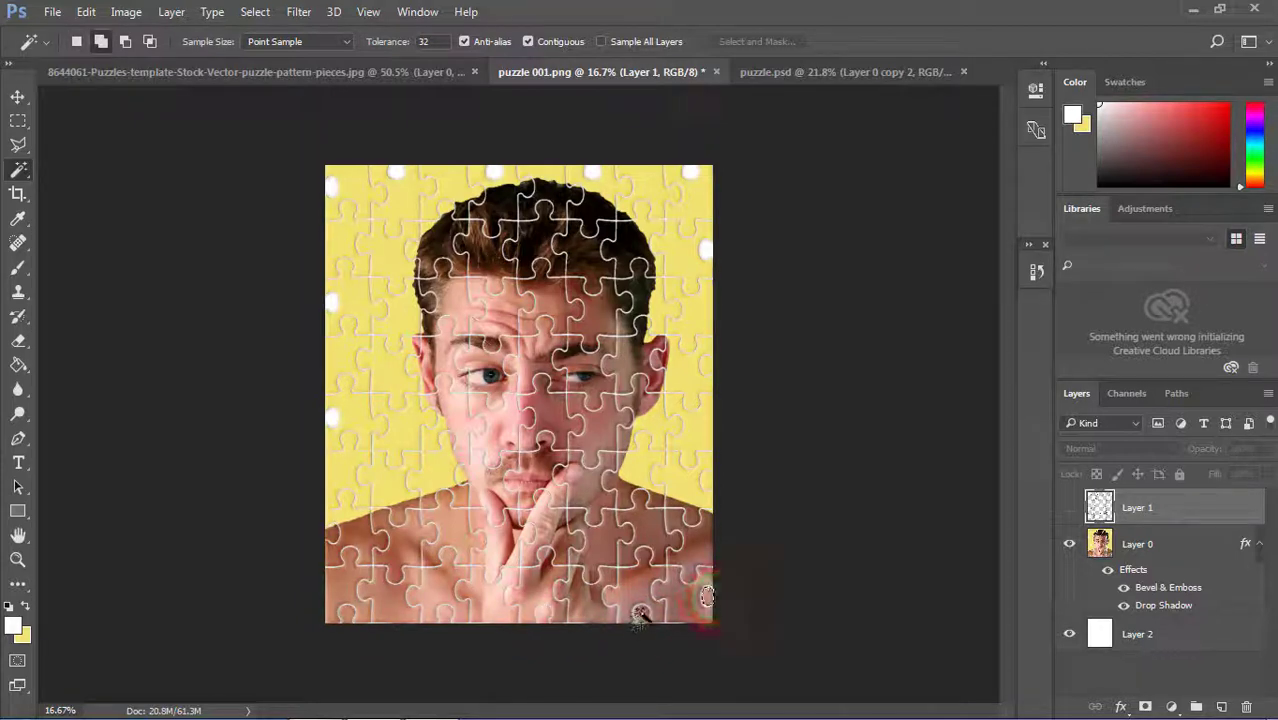
pyautogui.keyDown('shift'); pyautogui.click(541, 612); pyautogui.keyUp('shift')
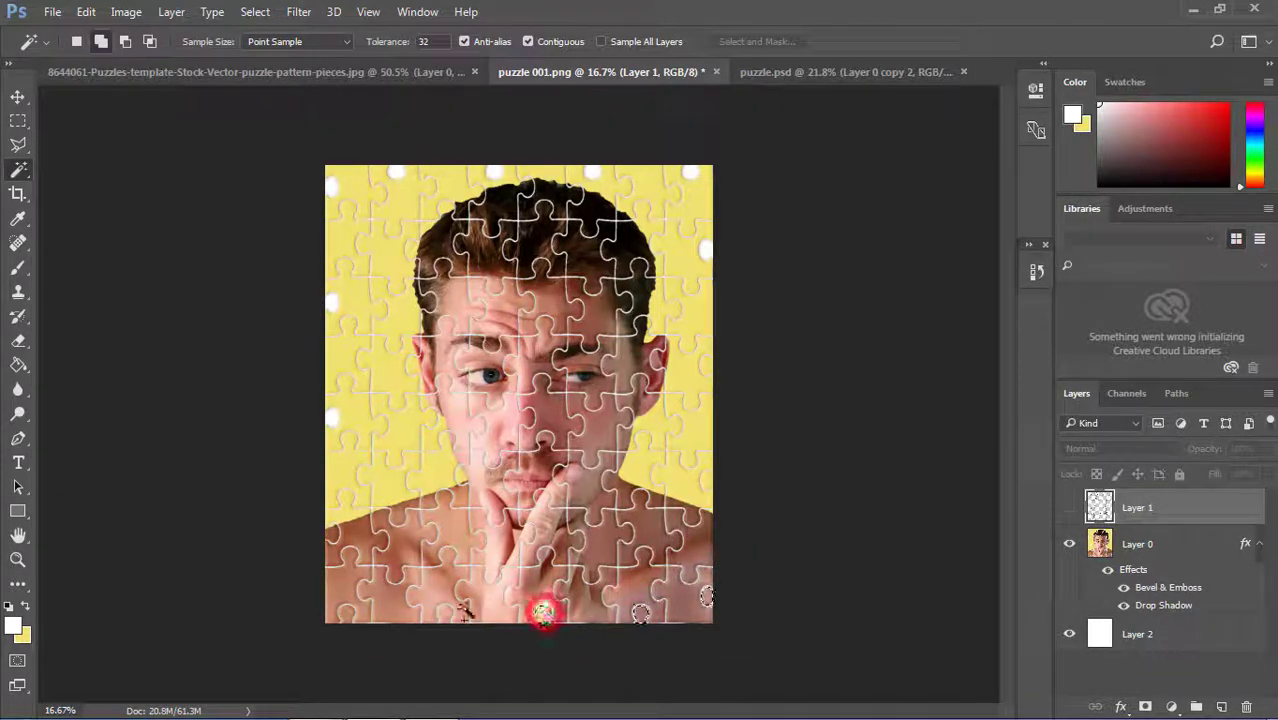
pyautogui.keyDown('shift'); pyautogui.click(445, 612); pyautogui.keyUp('shift')
pyautogui.keyDown('shift'); pyautogui.click(345, 612); pyautogui.keyUp('shift')
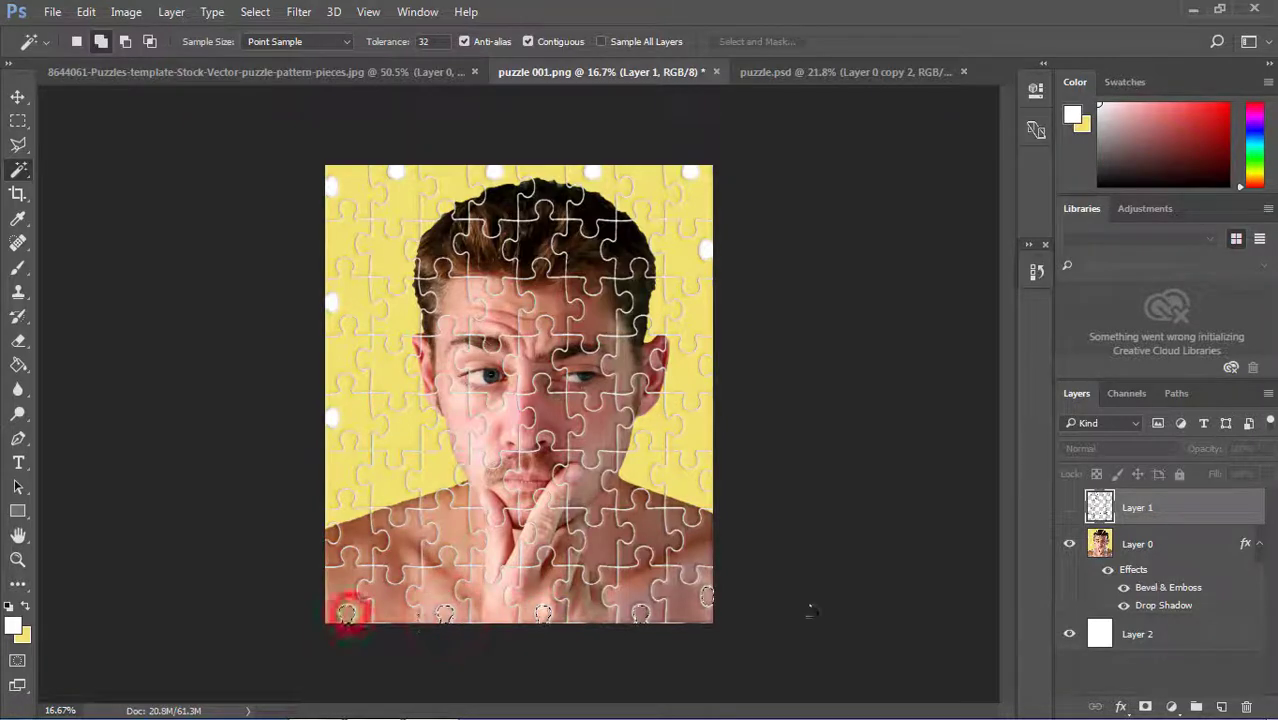
pyautogui.click(1154, 543)
pyautogui.press('Delete')
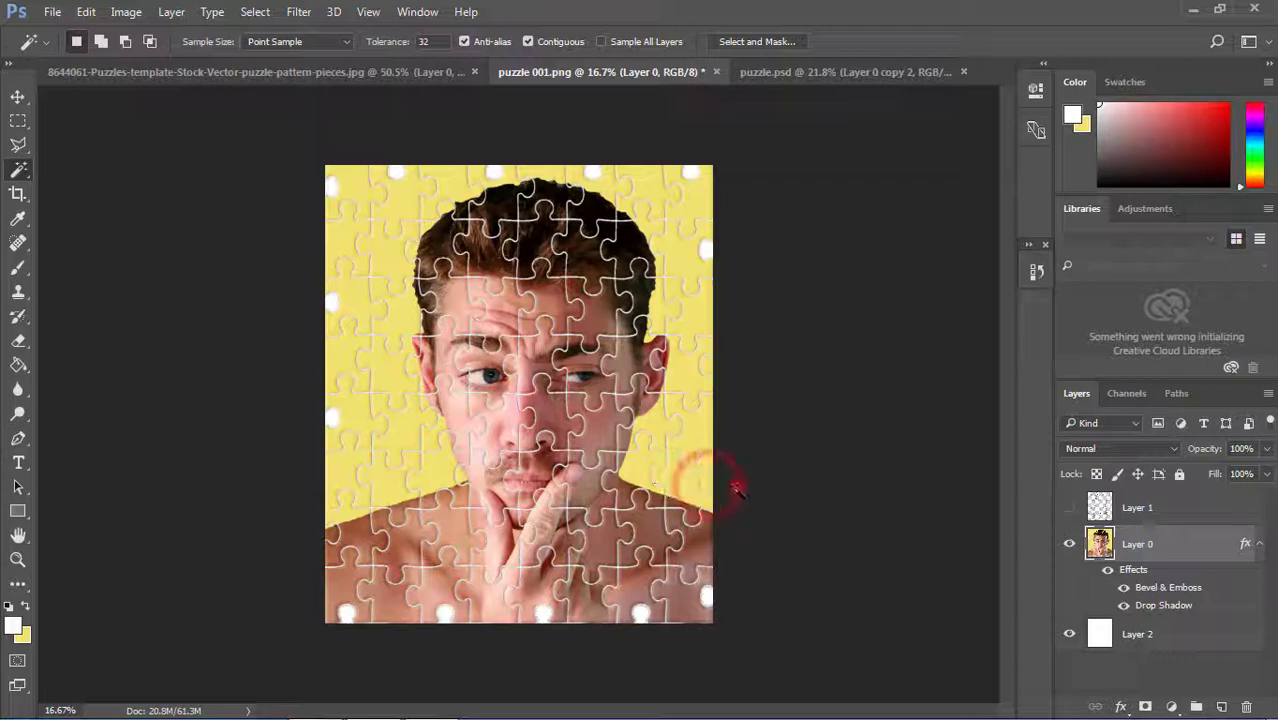
# Step: Select a right-edge half-piece on Layer 1, switching between Layer 0 and Layer 1
pyautogui.click(1088, 508)
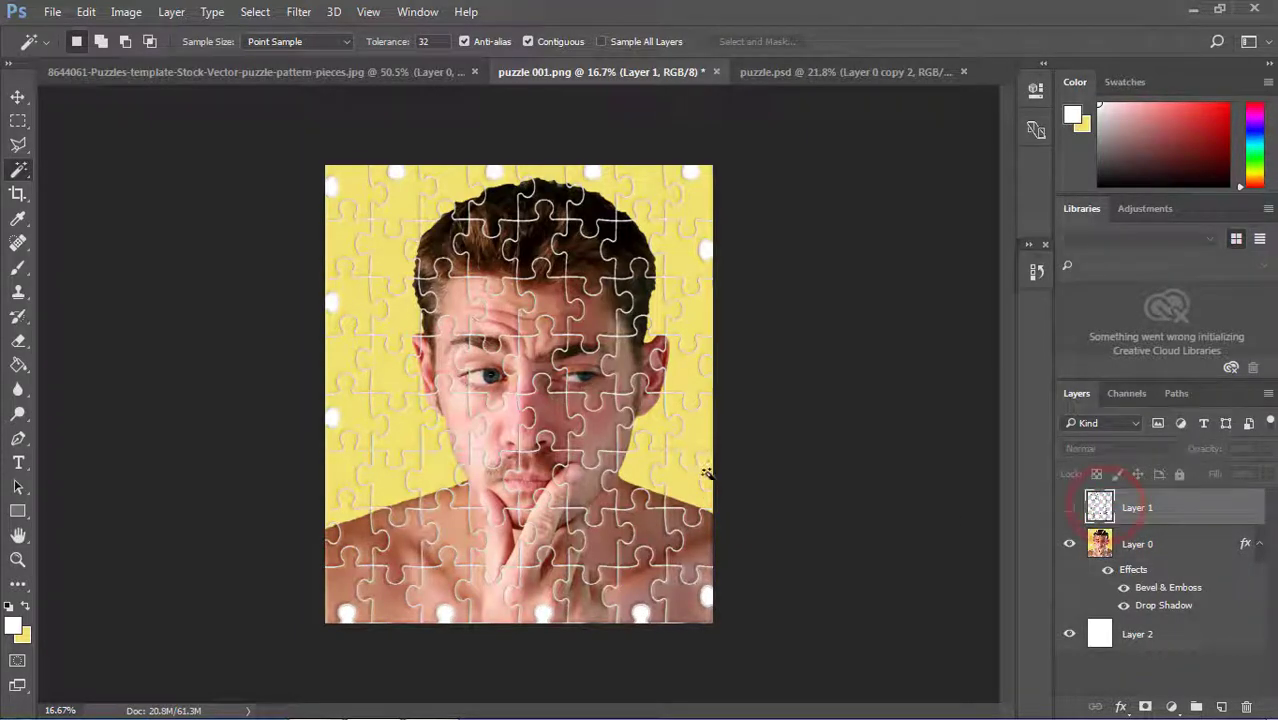
pyautogui.keyDown('shift'); pyautogui.click(707, 366); pyautogui.keyUp('shift')
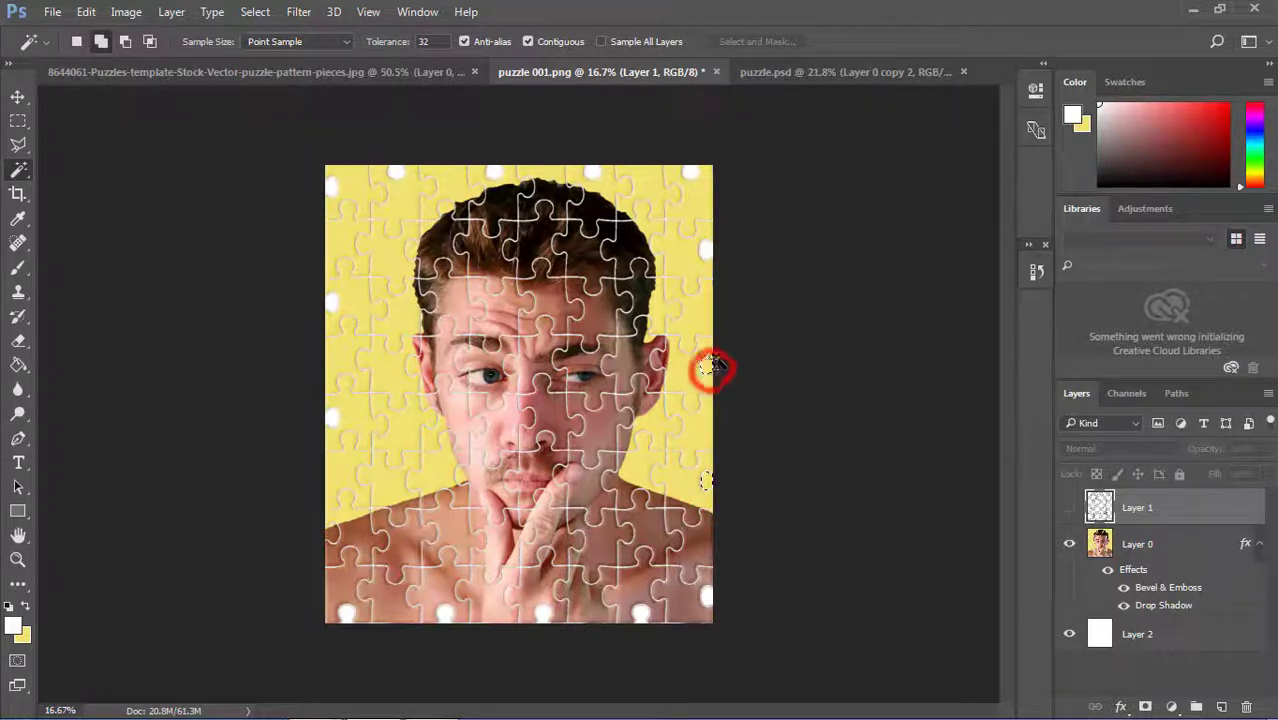
pyautogui.click(1209, 556)
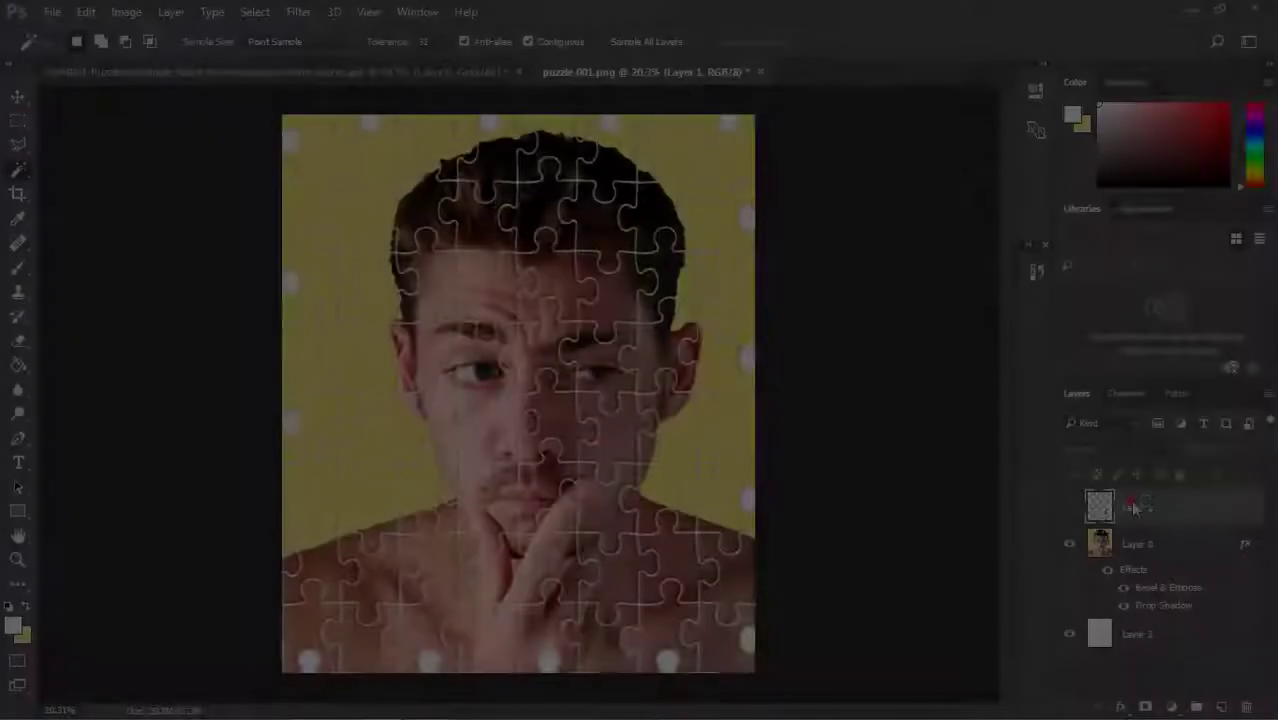
pyautogui.click(1132, 505)
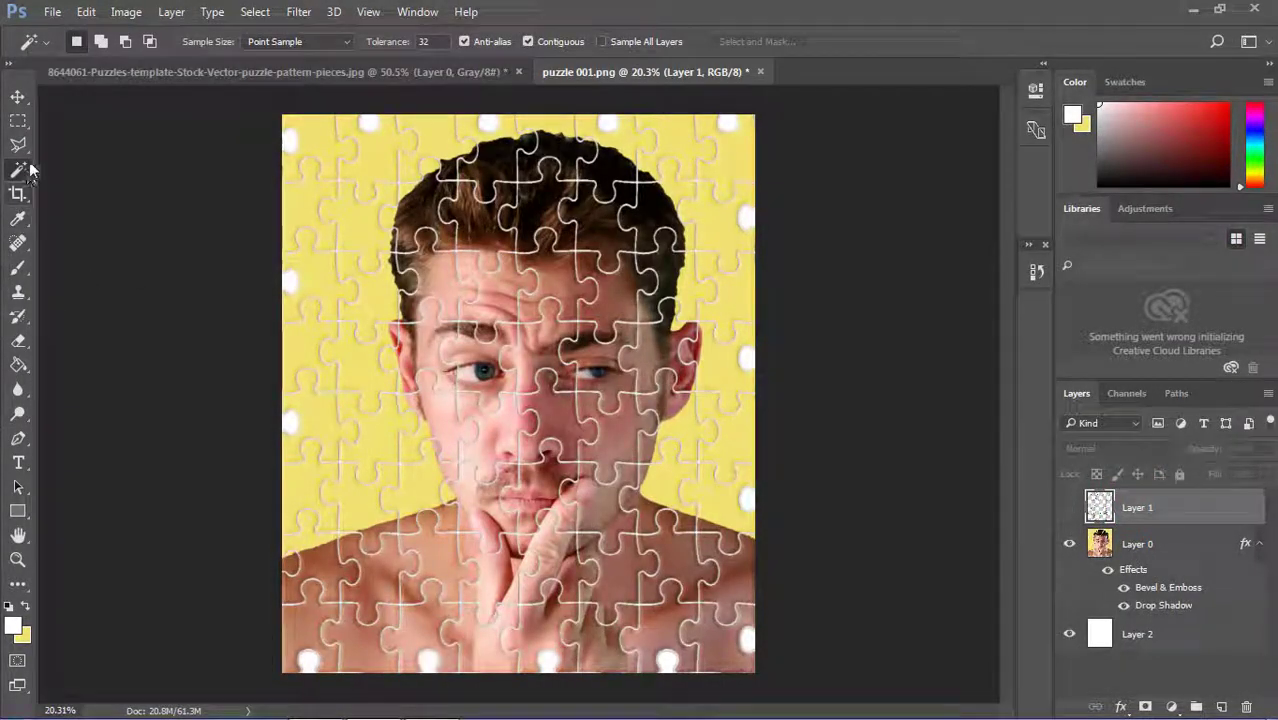
# Step: Cut the whole puzzle piece beside the chin onto its own layer with Layer Via Cut
pyautogui.click(671, 492)
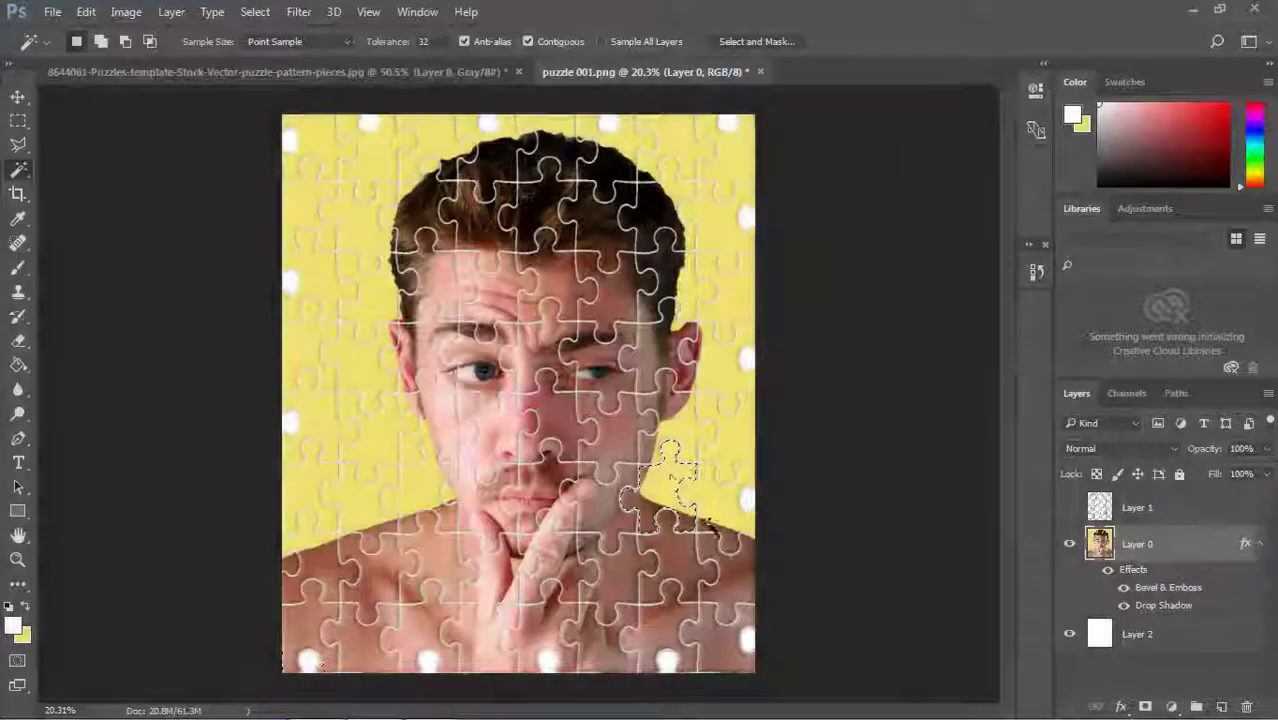
pyautogui.rightClick(632, 468)
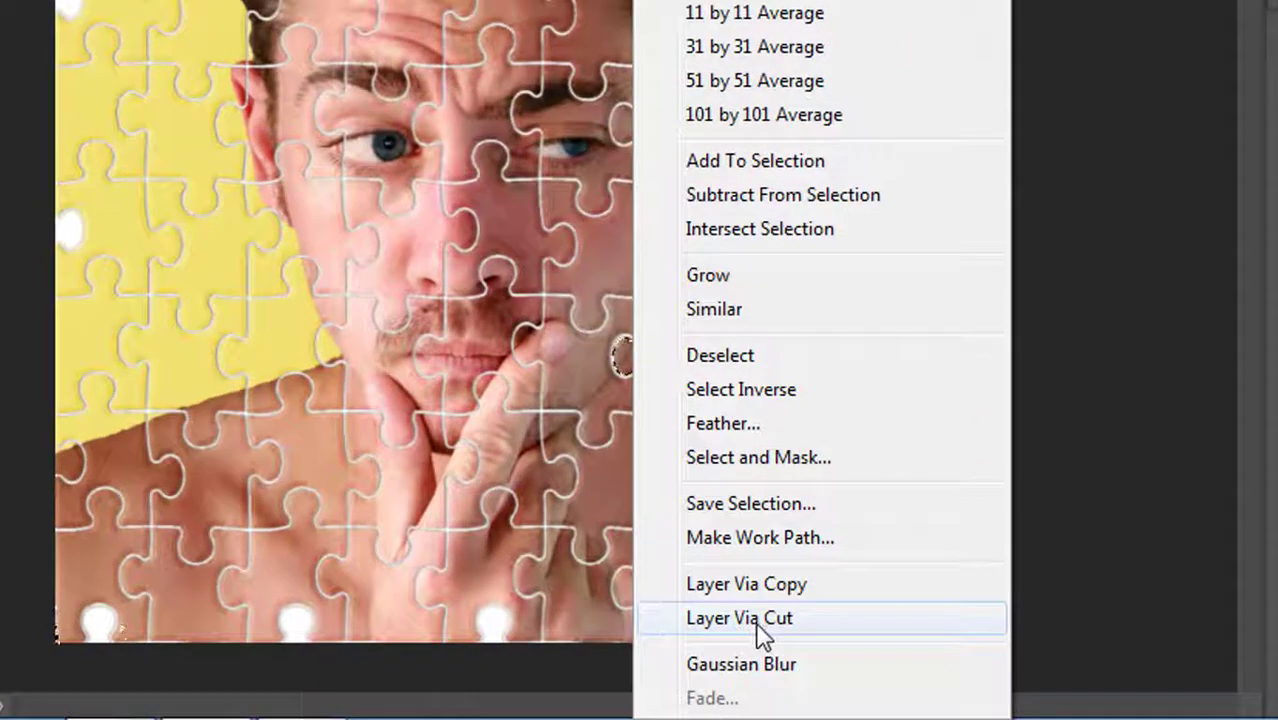
pyautogui.click(758, 620)
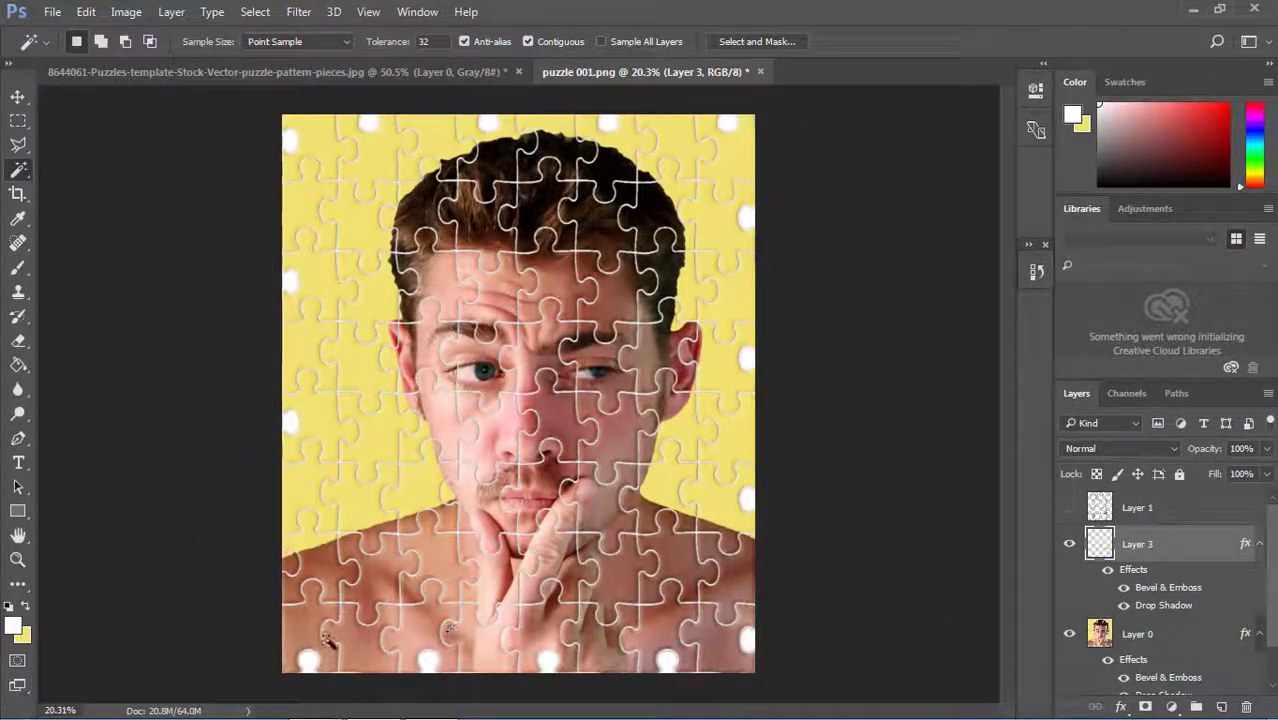
pyautogui.click(1163, 509)
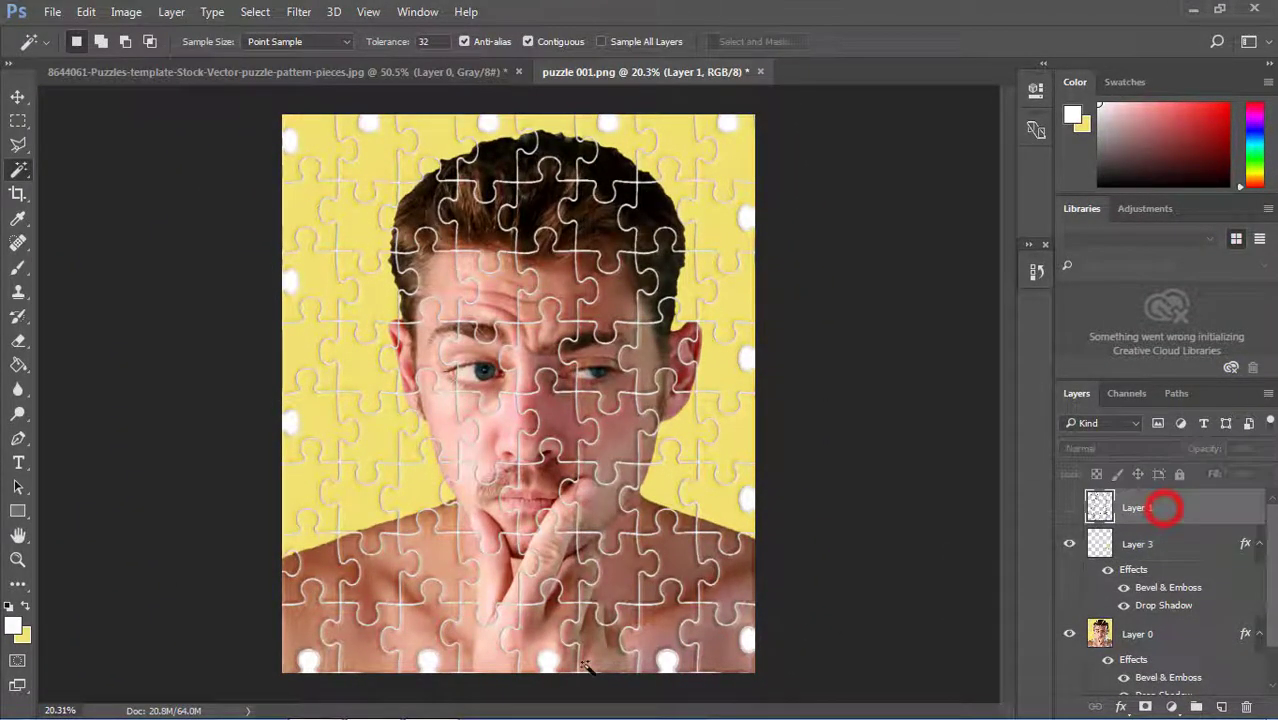
# Step: Cut the bottom-left piece from Layer 0 onto Layer 4, then hide Layer 3 and Layer 4
pyautogui.click(321, 620)
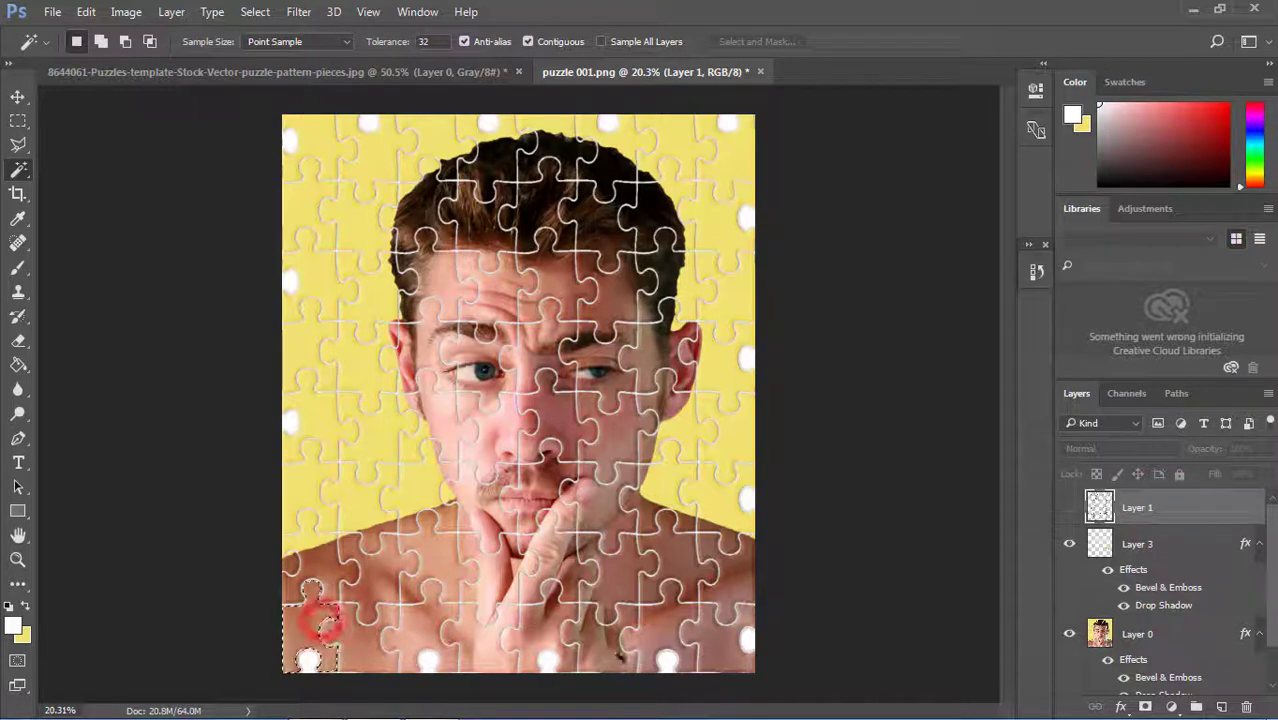
pyautogui.click(1138, 624)
pyautogui.rightClick(315, 622)
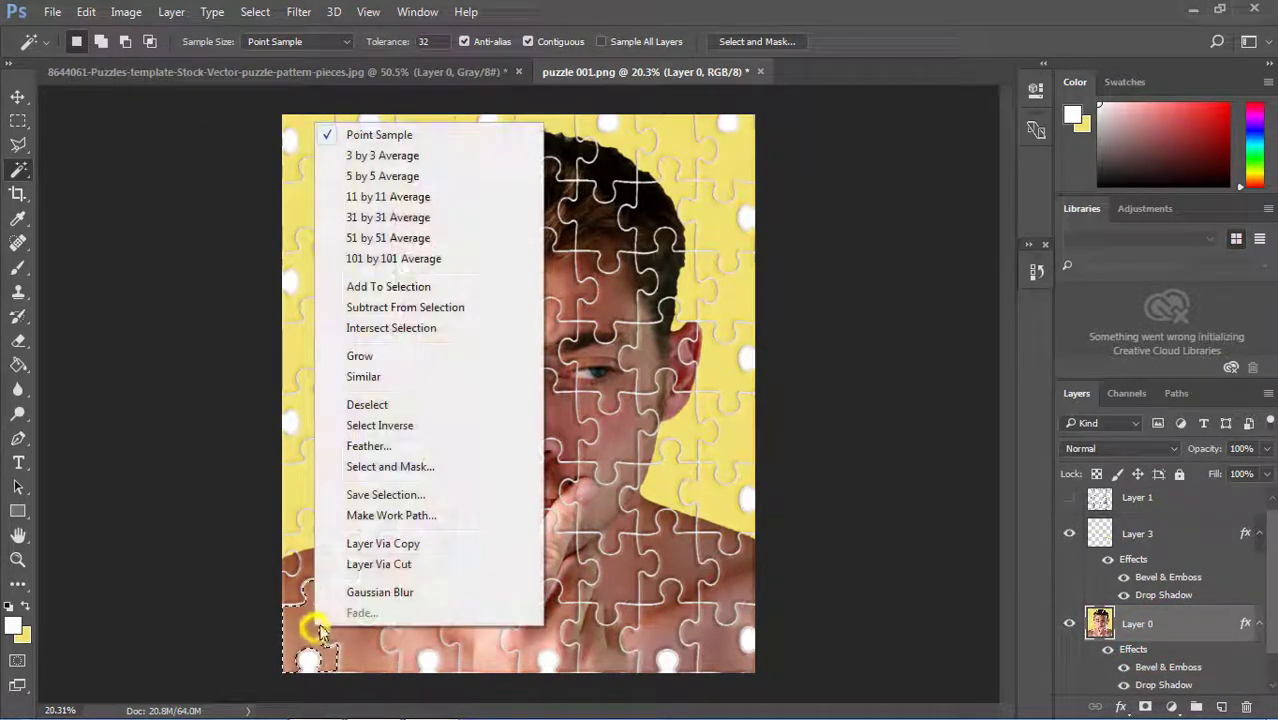
pyautogui.click(392, 564)
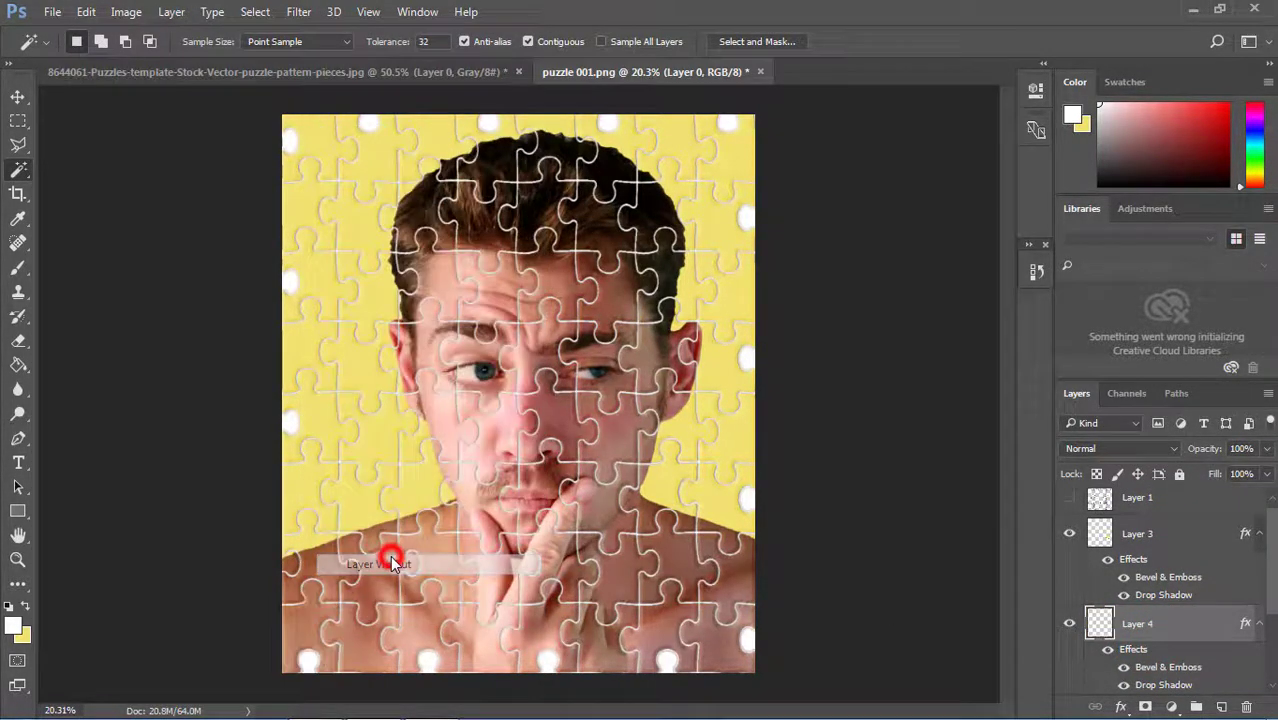
pyautogui.click(1070, 535)
pyautogui.click(1067, 624)
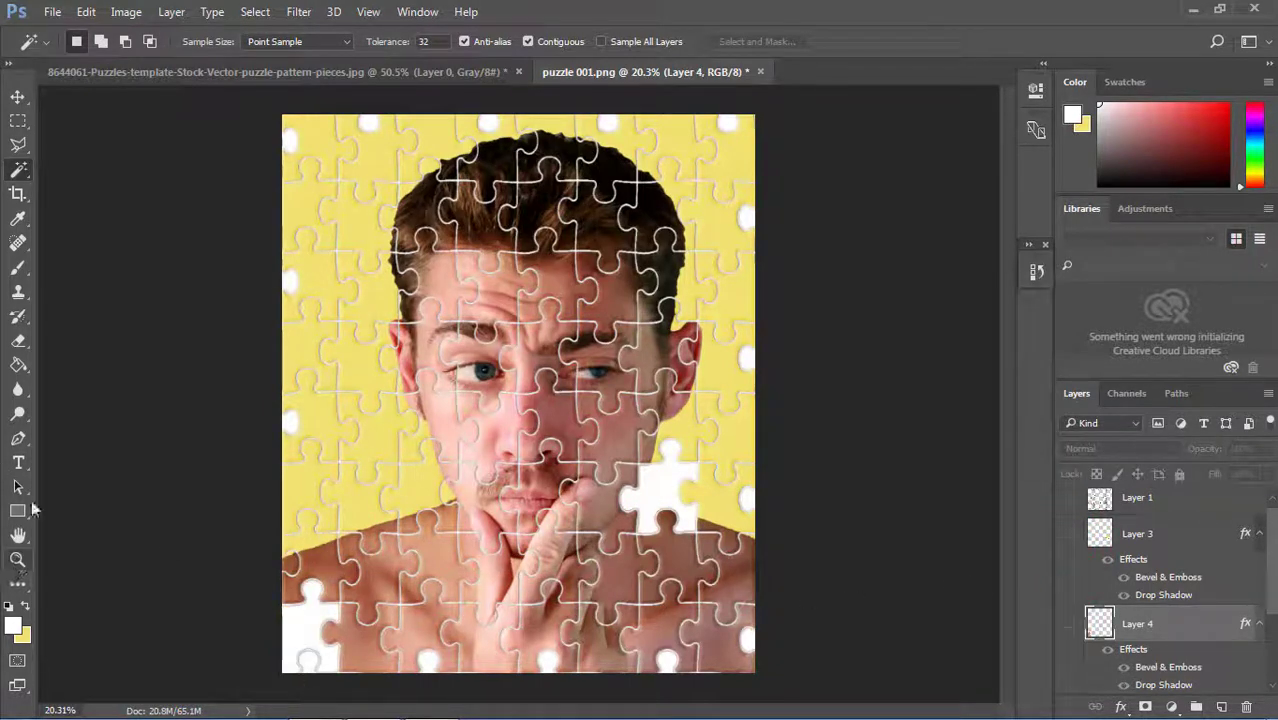
# Step: Erase leftover fragments on Layer 0 around the bottom-left hole out to the canvas edge
pyautogui.click(18, 343)
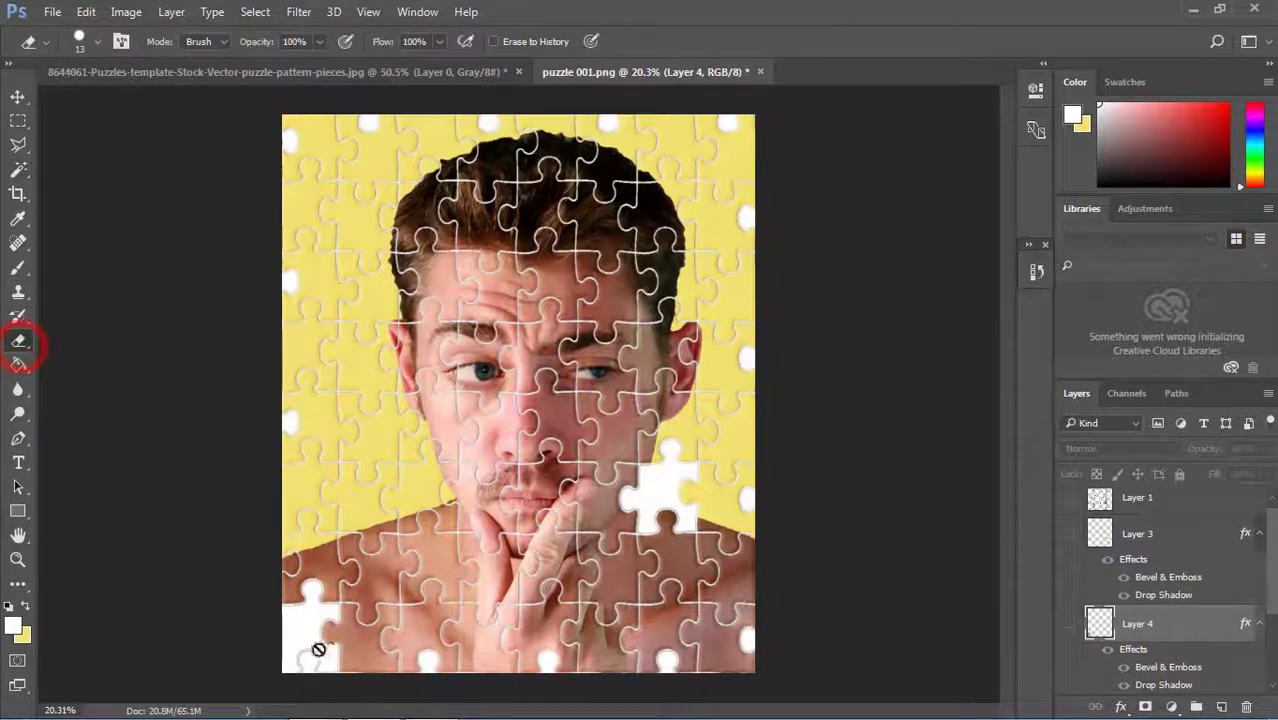
pyautogui.scroll(-3, 1120, 600)
pyautogui.click(1138, 587)
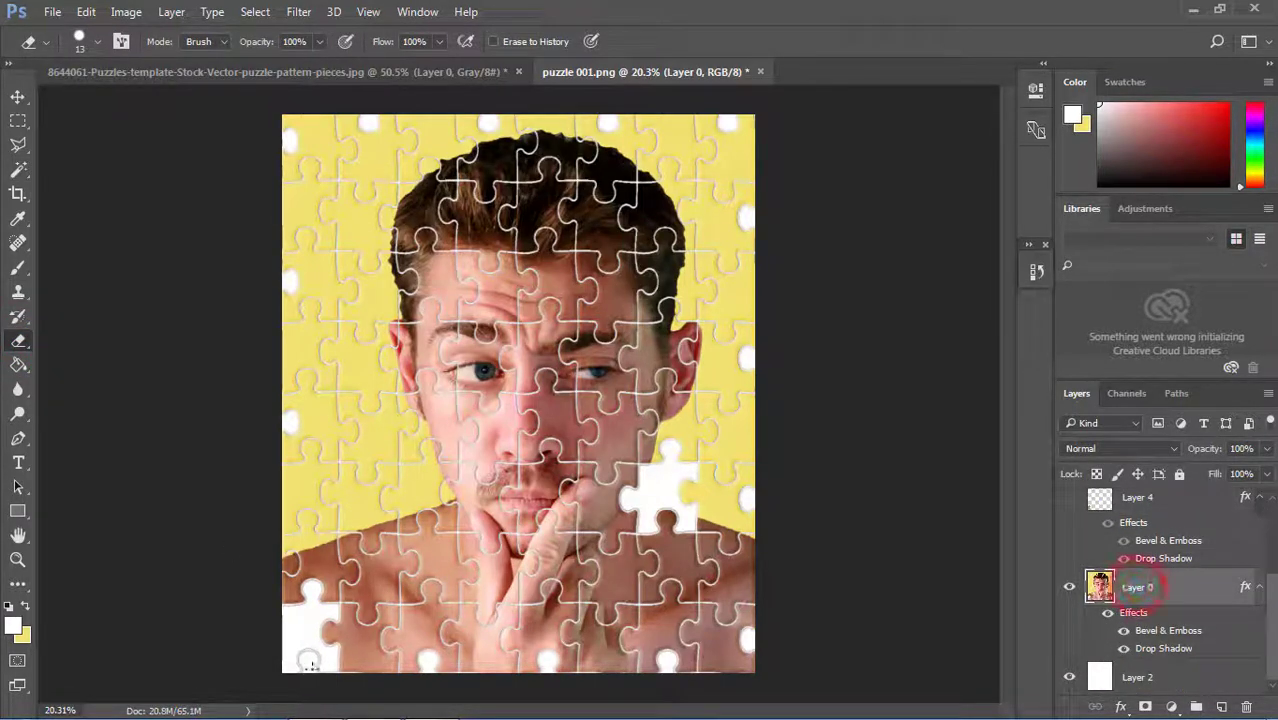
pyautogui.moveTo(305, 652); pyautogui.dragTo(308, 668)
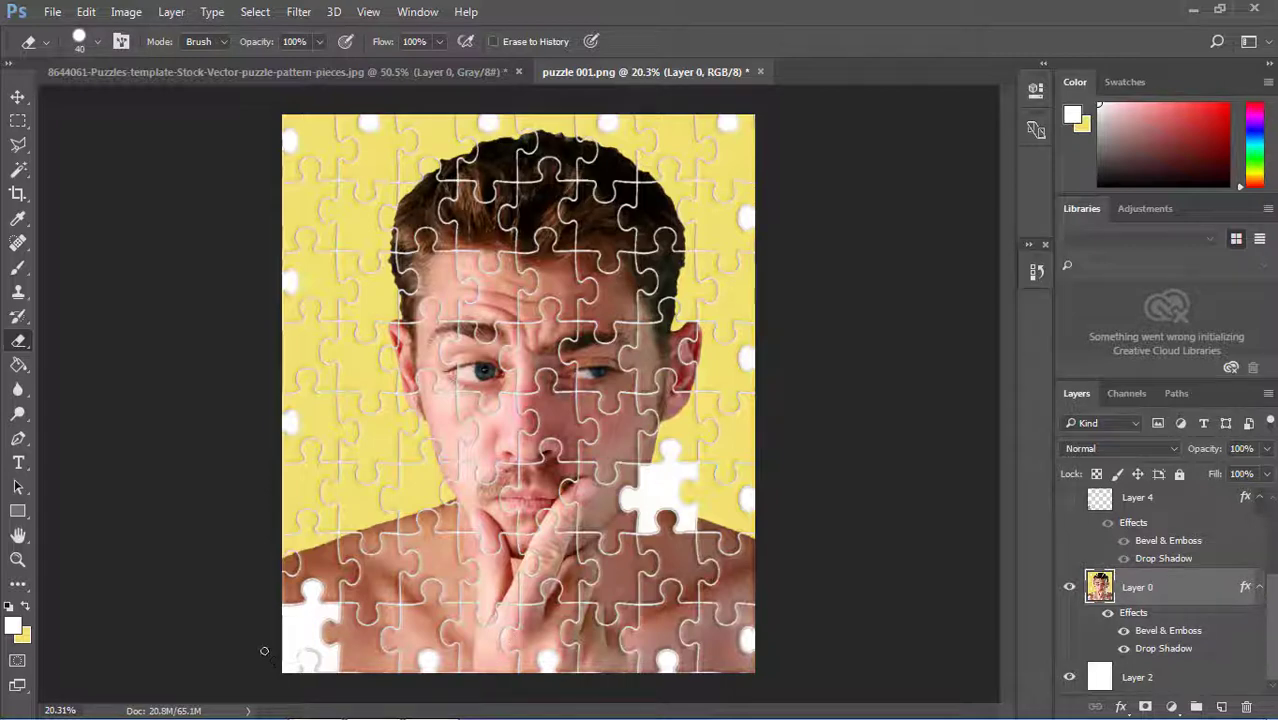
pyautogui.moveTo(301, 650); pyautogui.dragTo(321, 664)
pyautogui.click(300, 608)
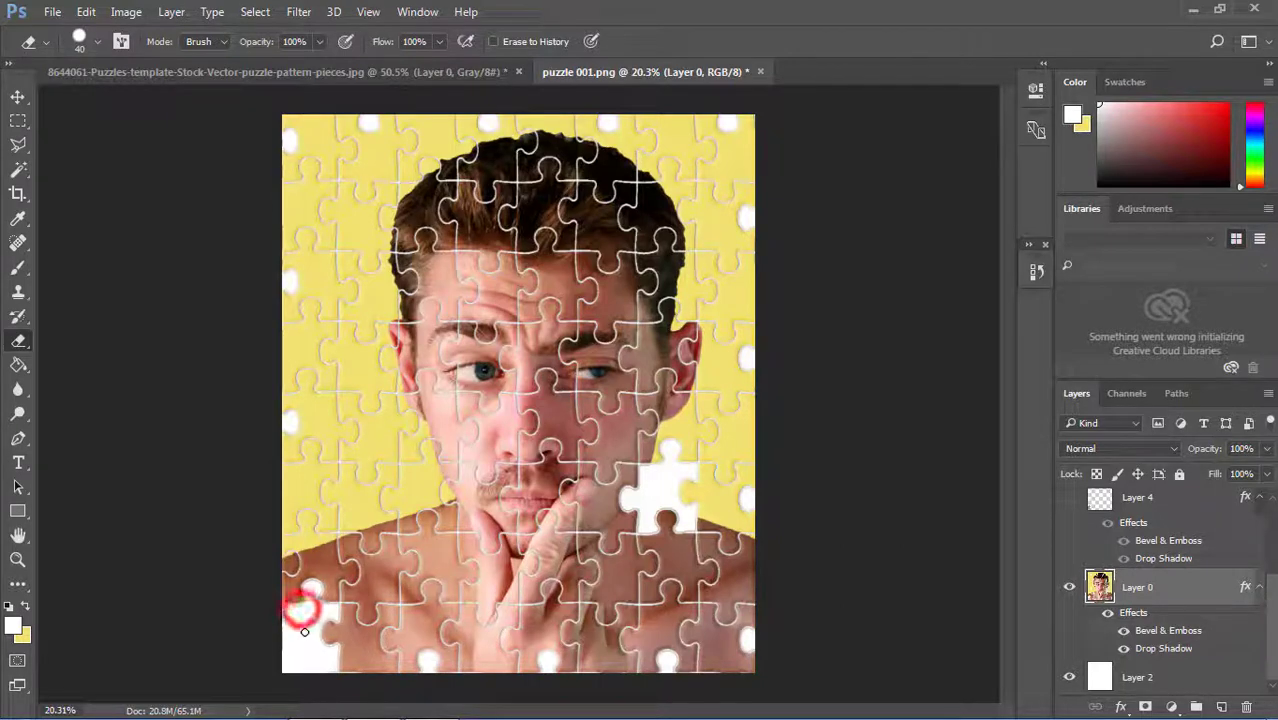
pyautogui.click(19, 98)
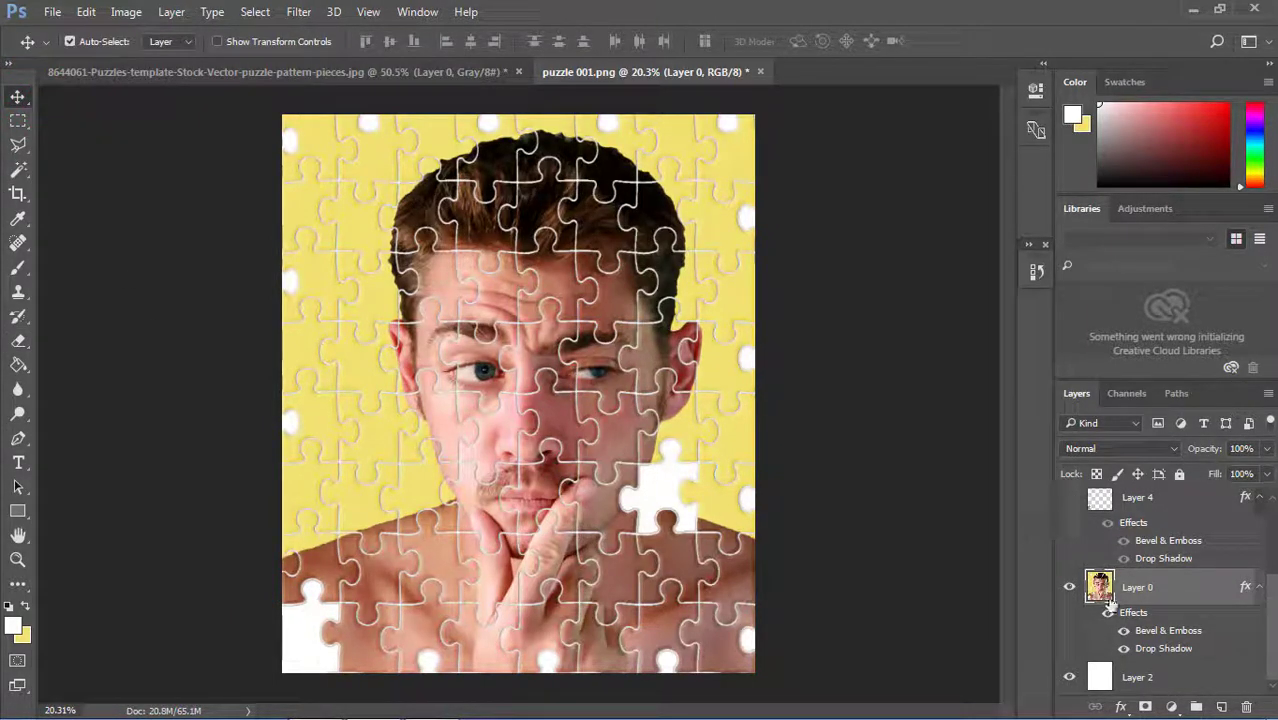
# Step: Open Finished-Flooring.jpg and drag the puzzle layer from puzzle 001.png onto it
pyautogui.click(47, 12)
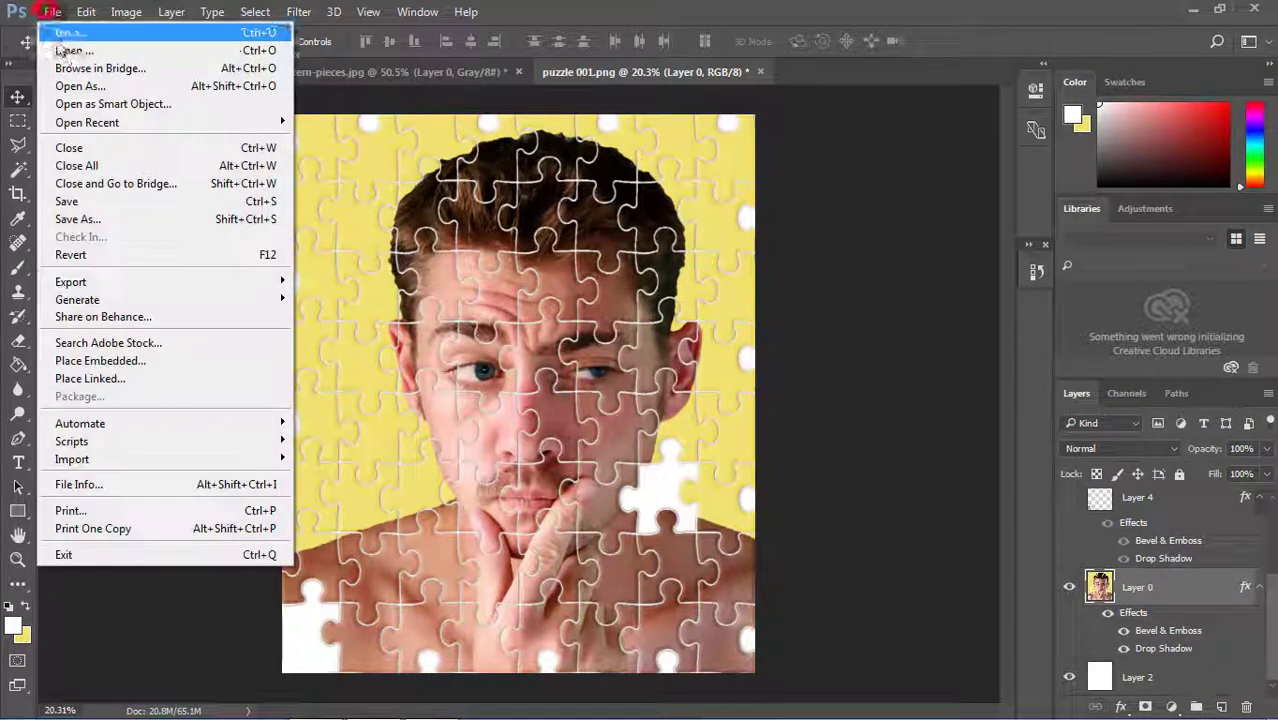
pyautogui.click(62, 45)
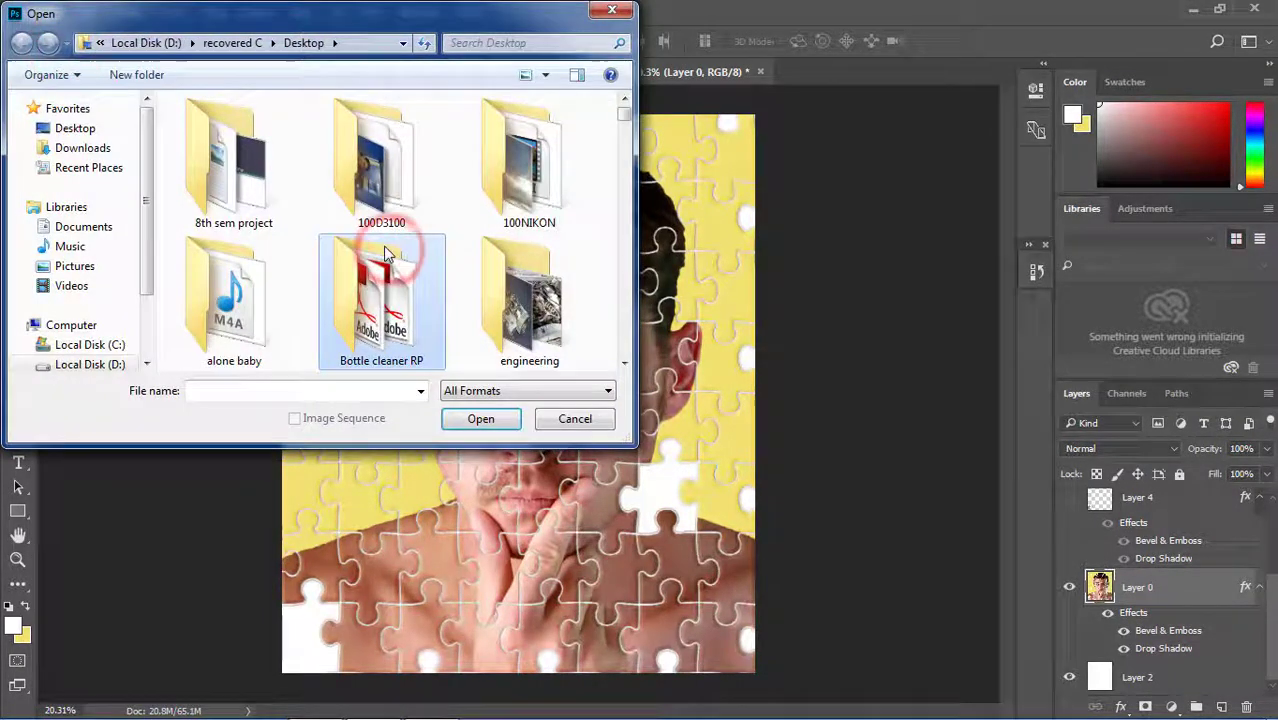
pyautogui.scroll(-10, 390, 255)
pyautogui.click(243, 305)
pyautogui.doubleClick(243, 305)
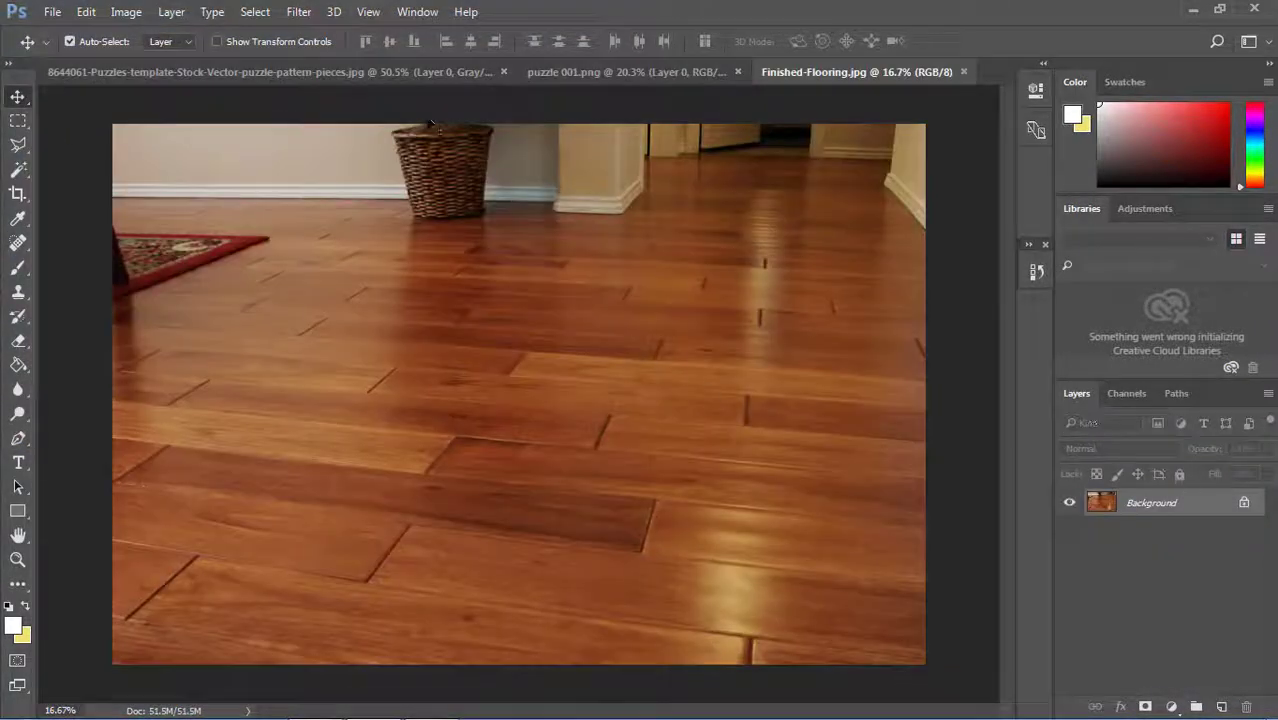
pyautogui.click(651, 74)
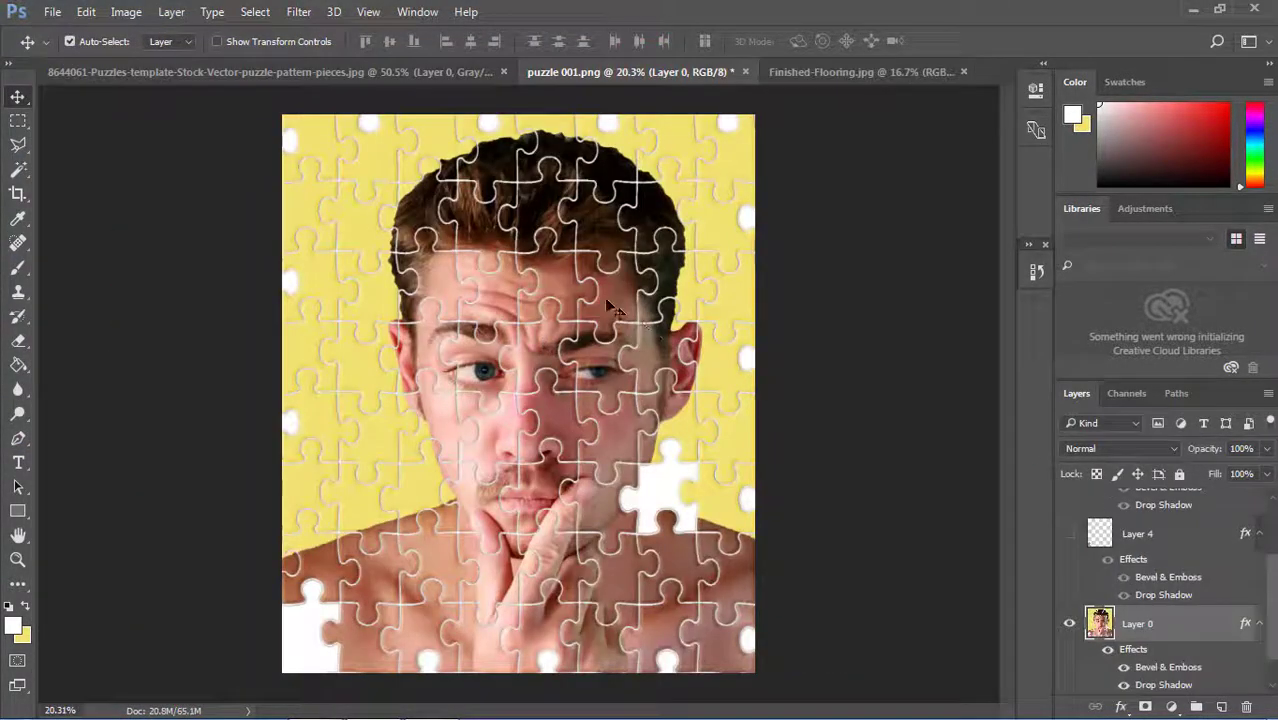
pyautogui.moveTo(1165, 620)
pyautogui.mouseDown()
pyautogui.moveTo(763, 148)
pyautogui.moveTo(651, 394)
pyautogui.moveTo(567, 412)
pyautogui.mouseUp()
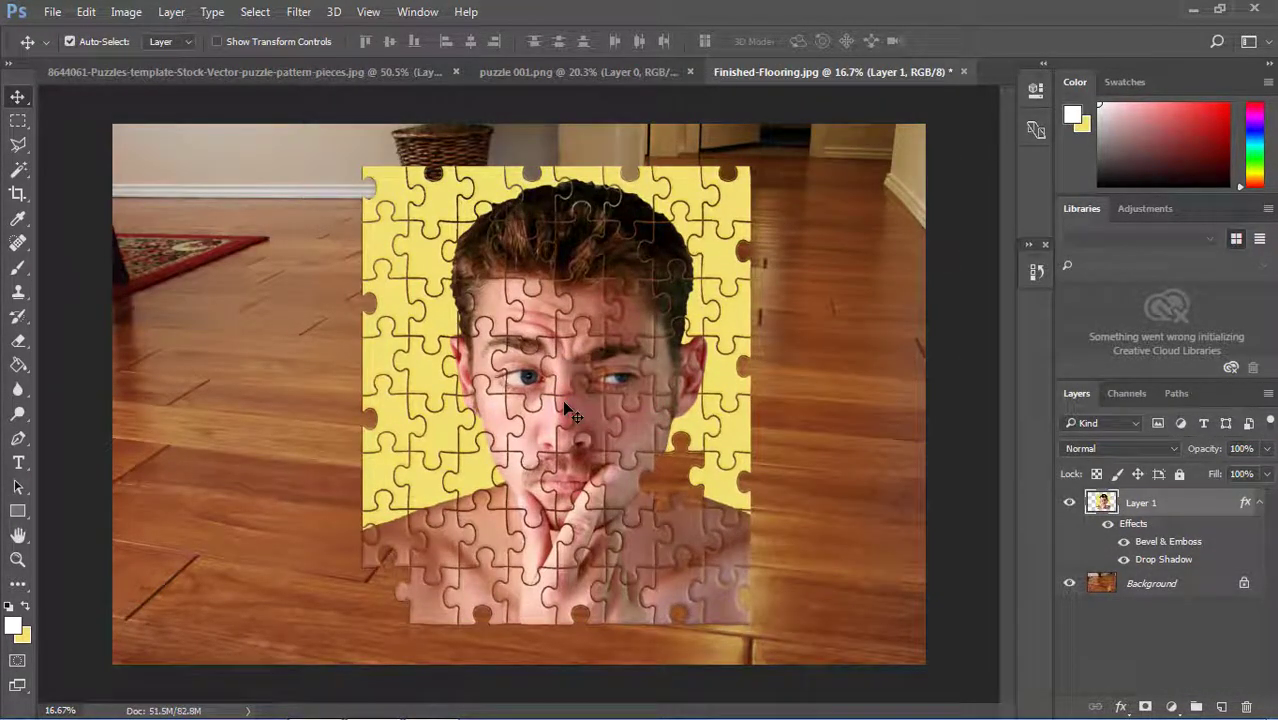
# Step: Apply a perspective transform that widens the puzzle's bottom edge
pyautogui.hotkey('ctrl', 't')
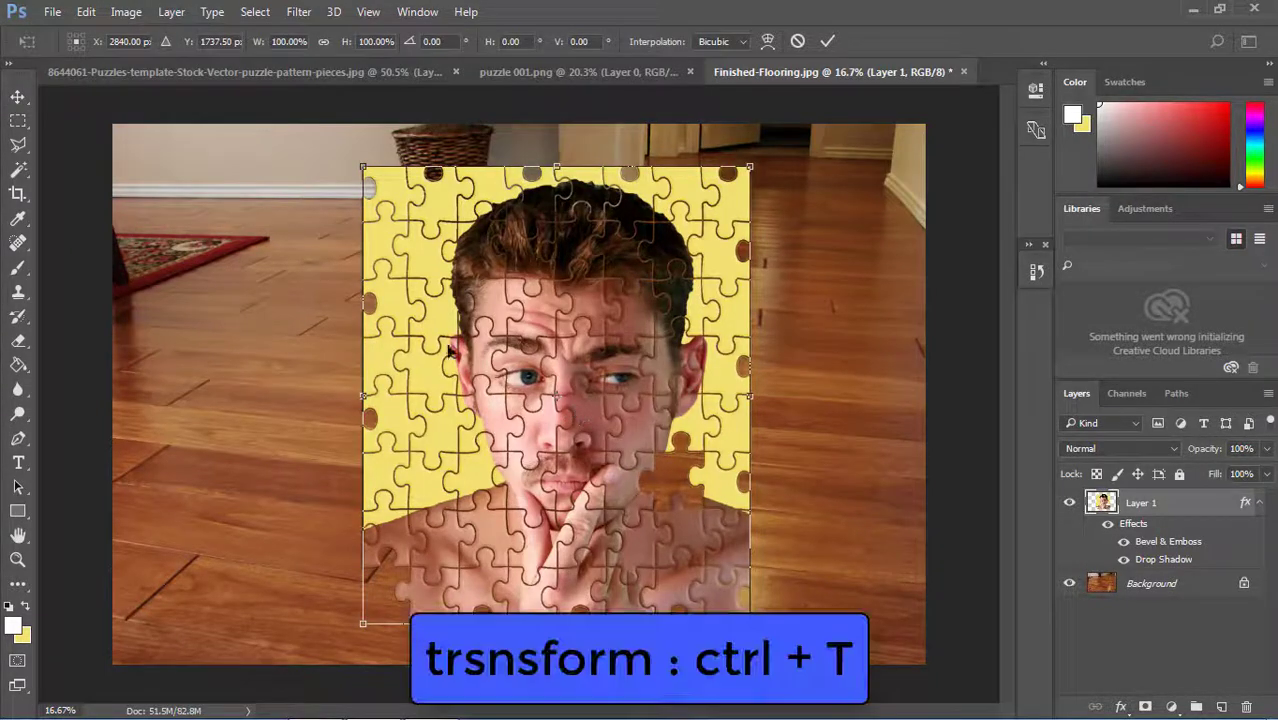
pyautogui.rightClick(519, 311)
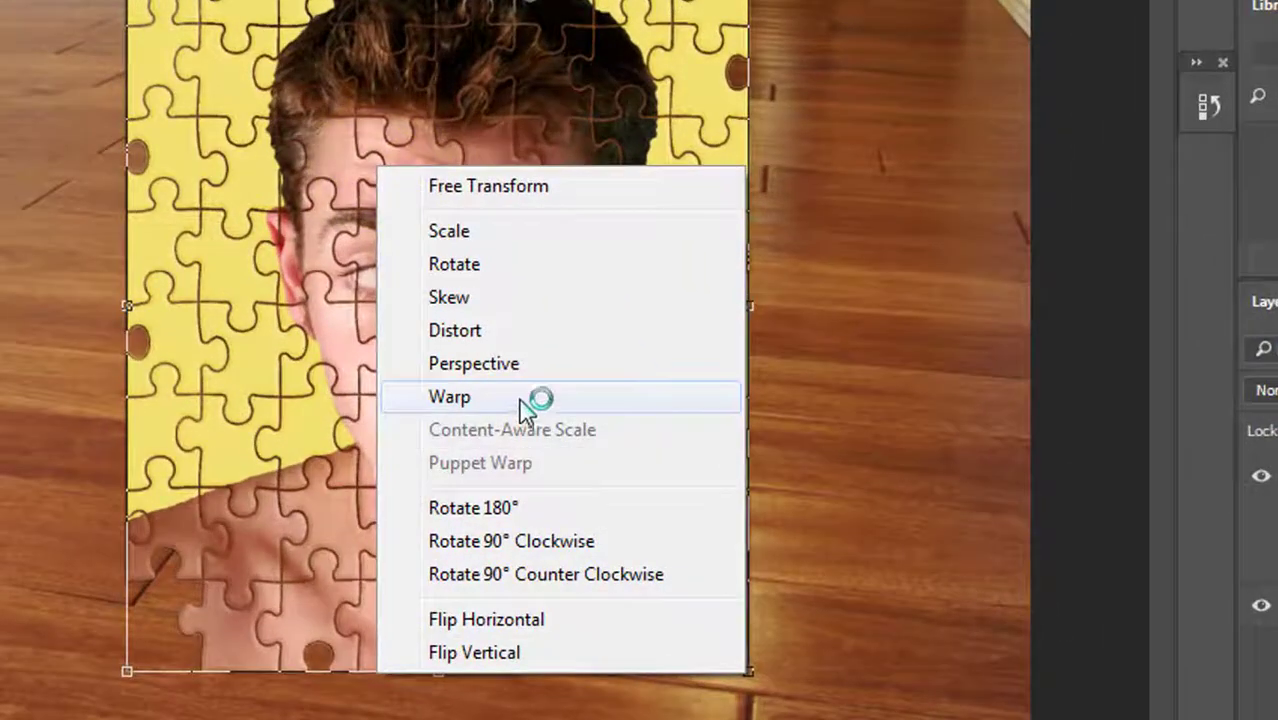
pyautogui.click(519, 365)
pyautogui.moveTo(752, 628); pyautogui.dragTo(852, 588)
pyautogui.moveTo(585, 332)
pyautogui.mouseDown()
pyautogui.moveTo(679, 379)
pyautogui.moveTo(675, 362)
pyautogui.mouseUp()
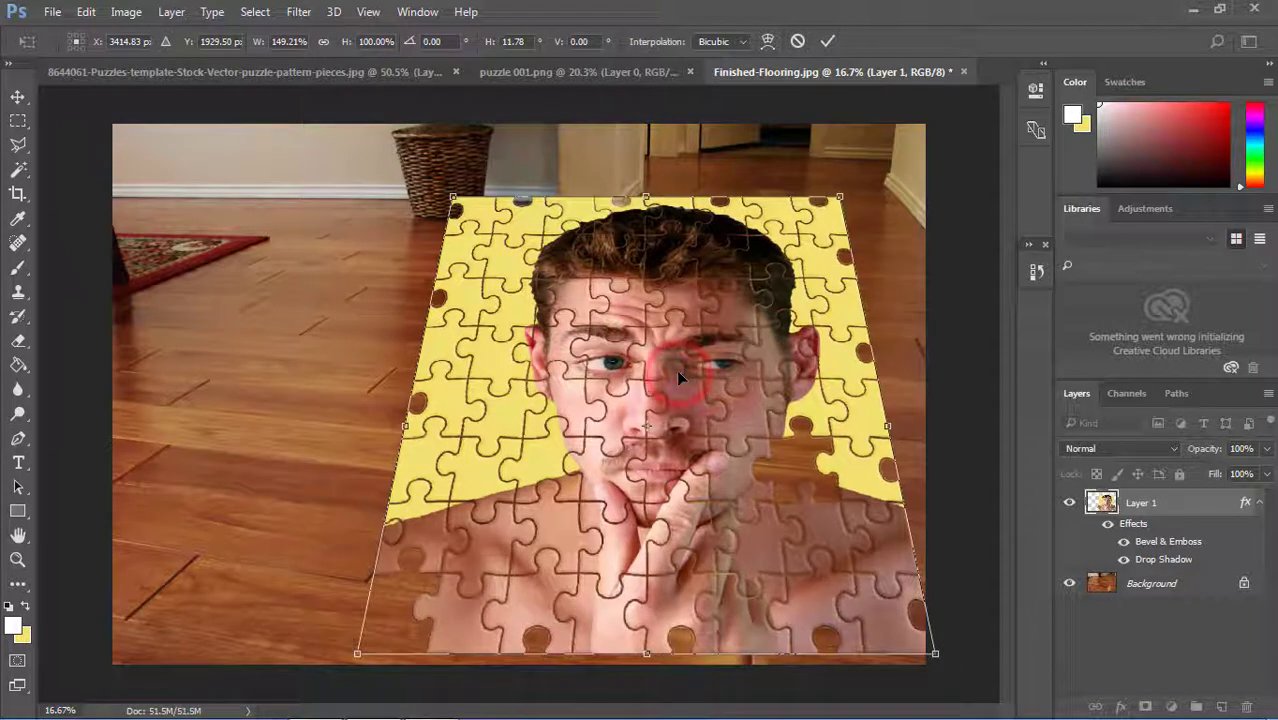
pyautogui.click(657, 263)
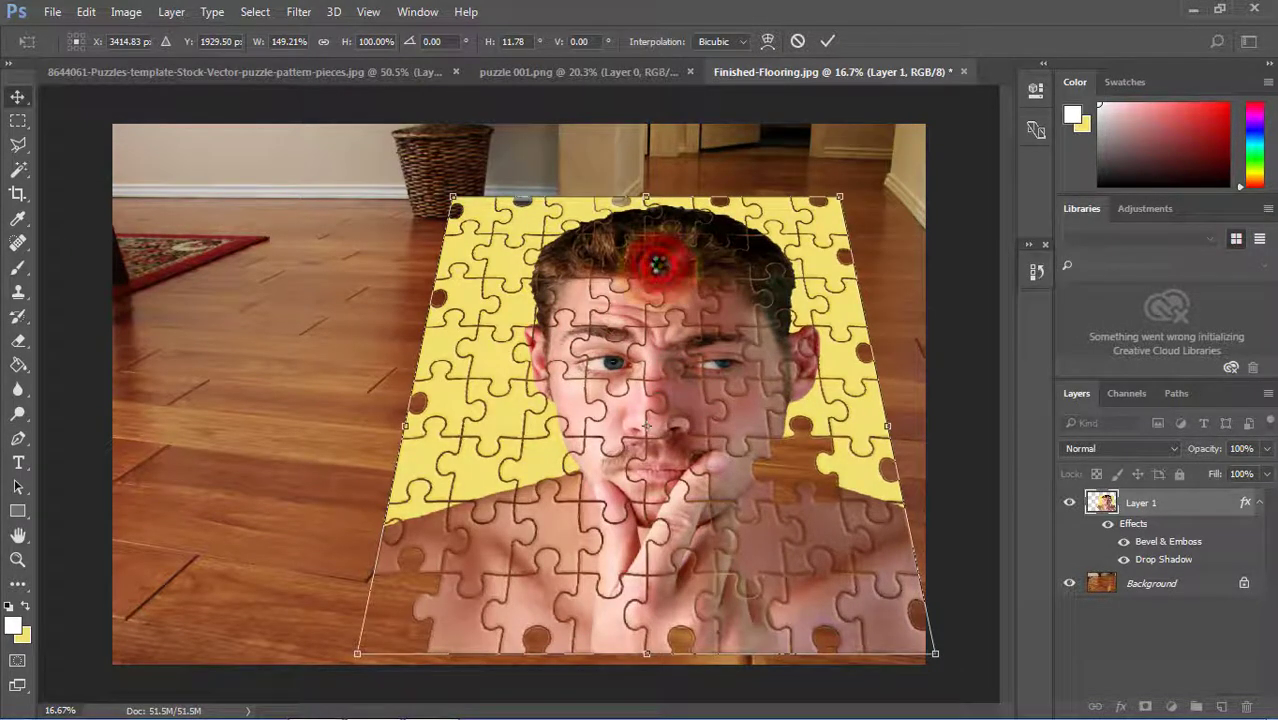
pyautogui.press('Return')
pyautogui.rightClick(657, 263)
pyautogui.click(613, 270)
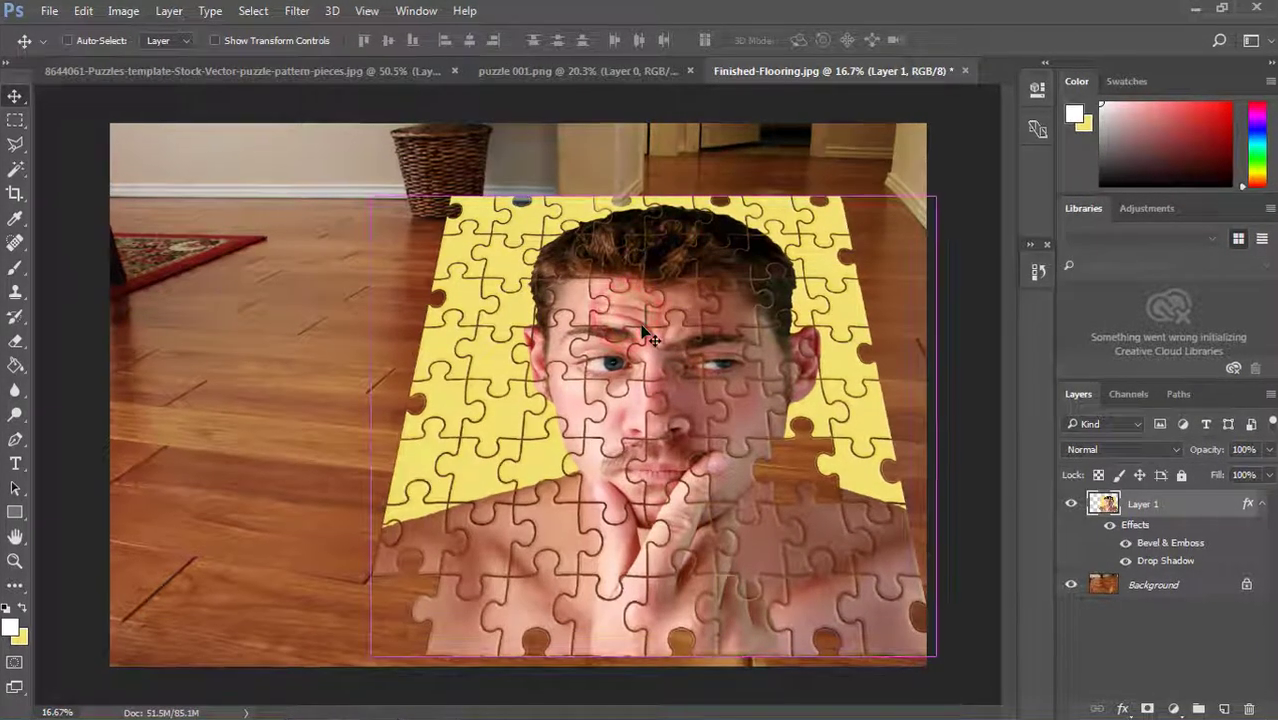
# Step: Scale the puzzle down slightly from the top, right side and top-left corner
pyautogui.hotkey('ctrl', 't')
pyautogui.rightClick(558, 495)
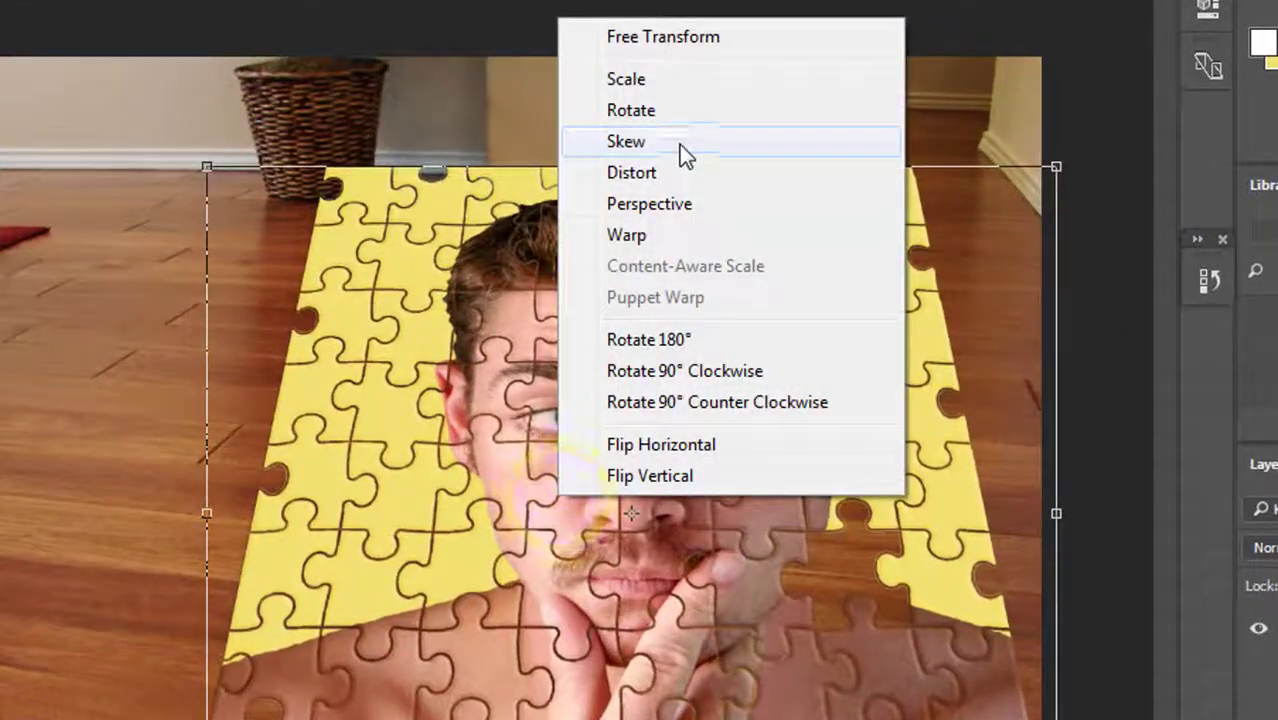
pyautogui.click(682, 80)
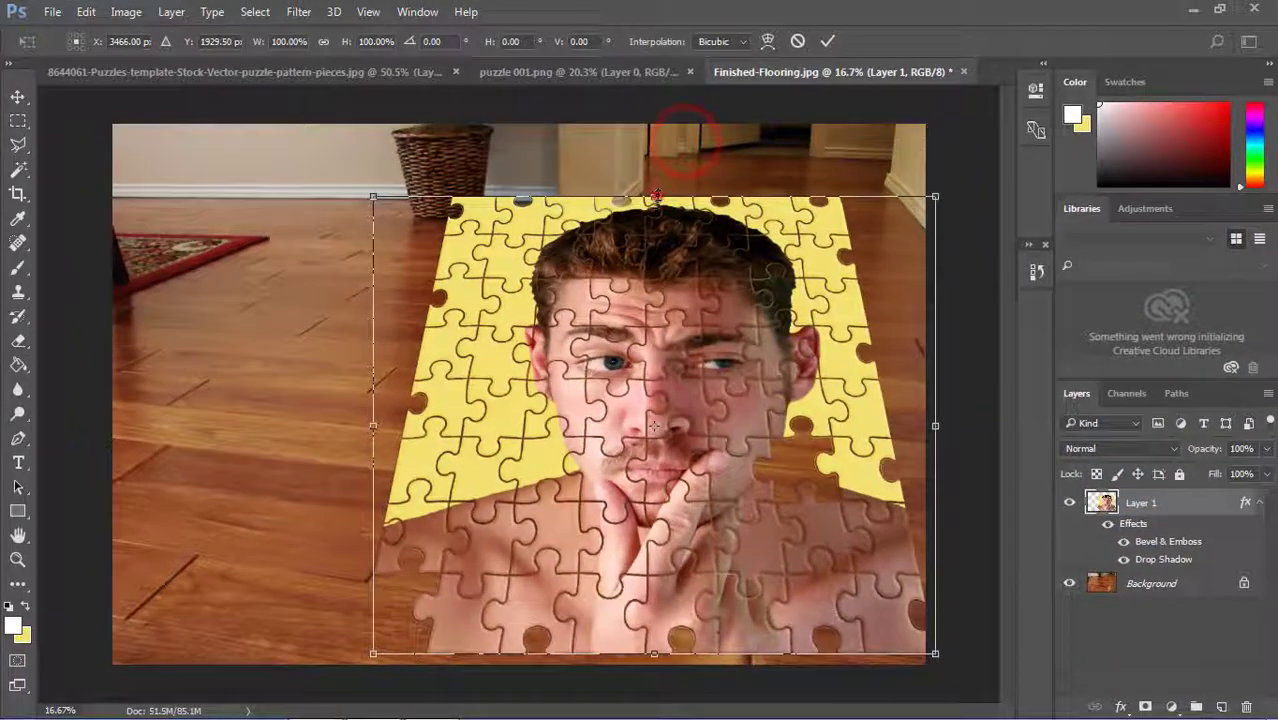
pyautogui.moveTo(654, 196); pyautogui.dragTo(654, 218)
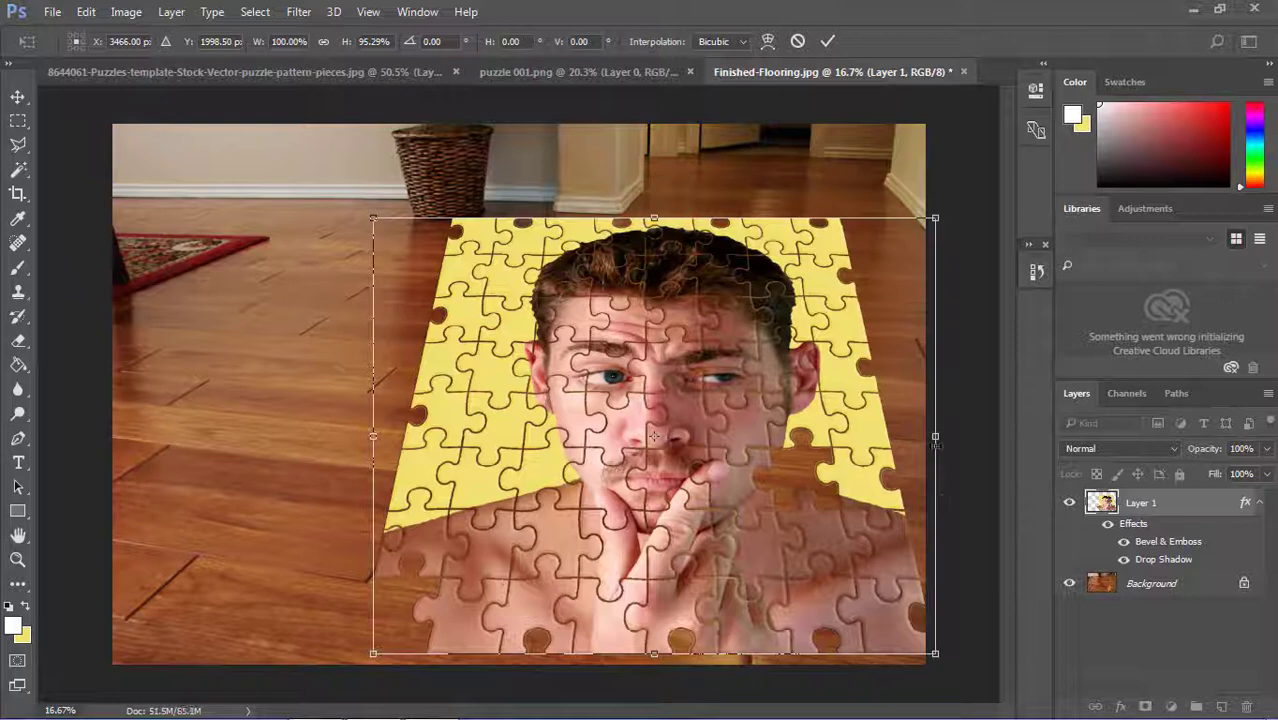
pyautogui.moveTo(934, 437); pyautogui.dragTo(914, 437)
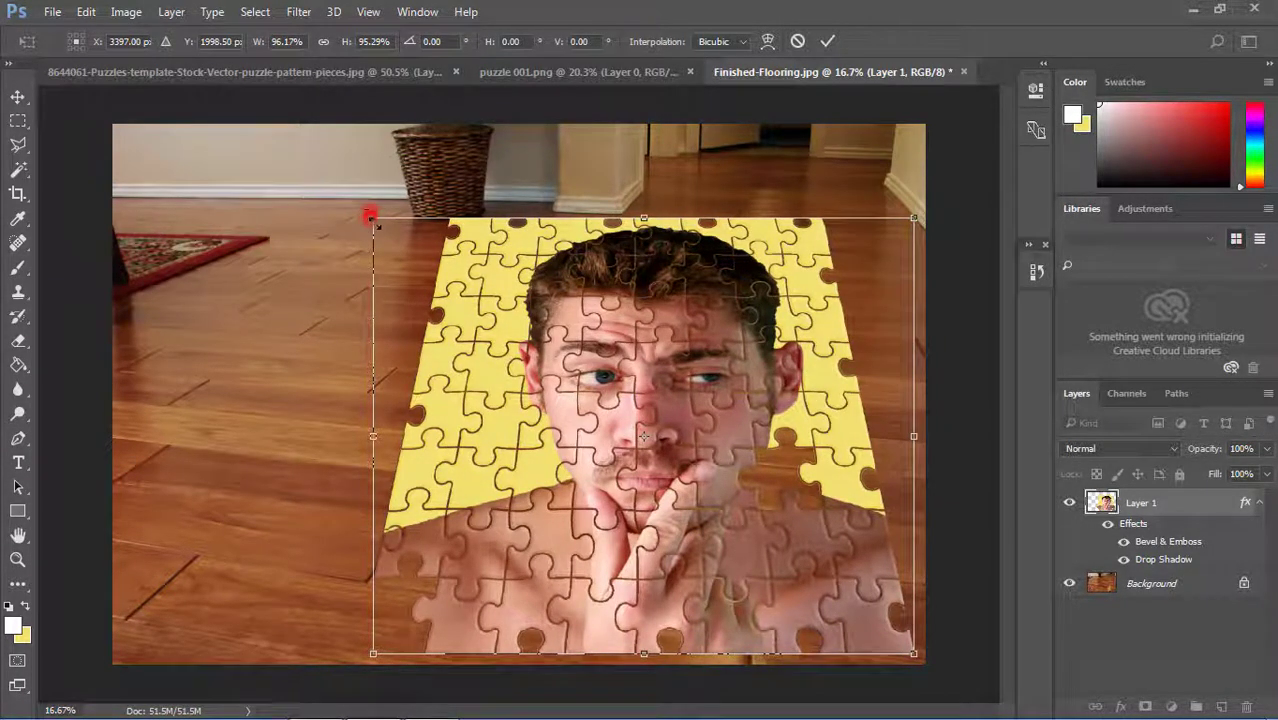
pyautogui.moveTo(370, 216); pyautogui.dragTo(393, 235)
pyautogui.moveTo(519, 428); pyautogui.dragTo(514, 410)
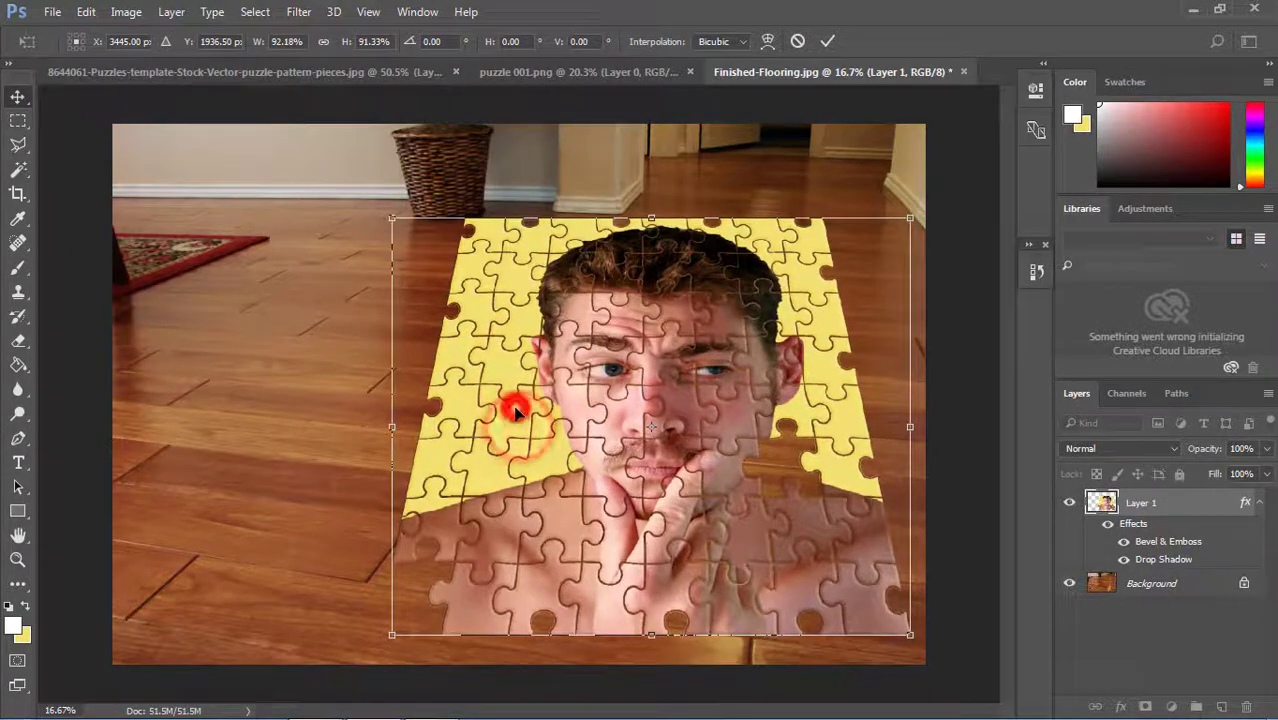
pyautogui.press('Return')
# Step: Distort the puzzle's four corners to match the floor's perspective and commit
pyautogui.hotkey('ctrl', 't')
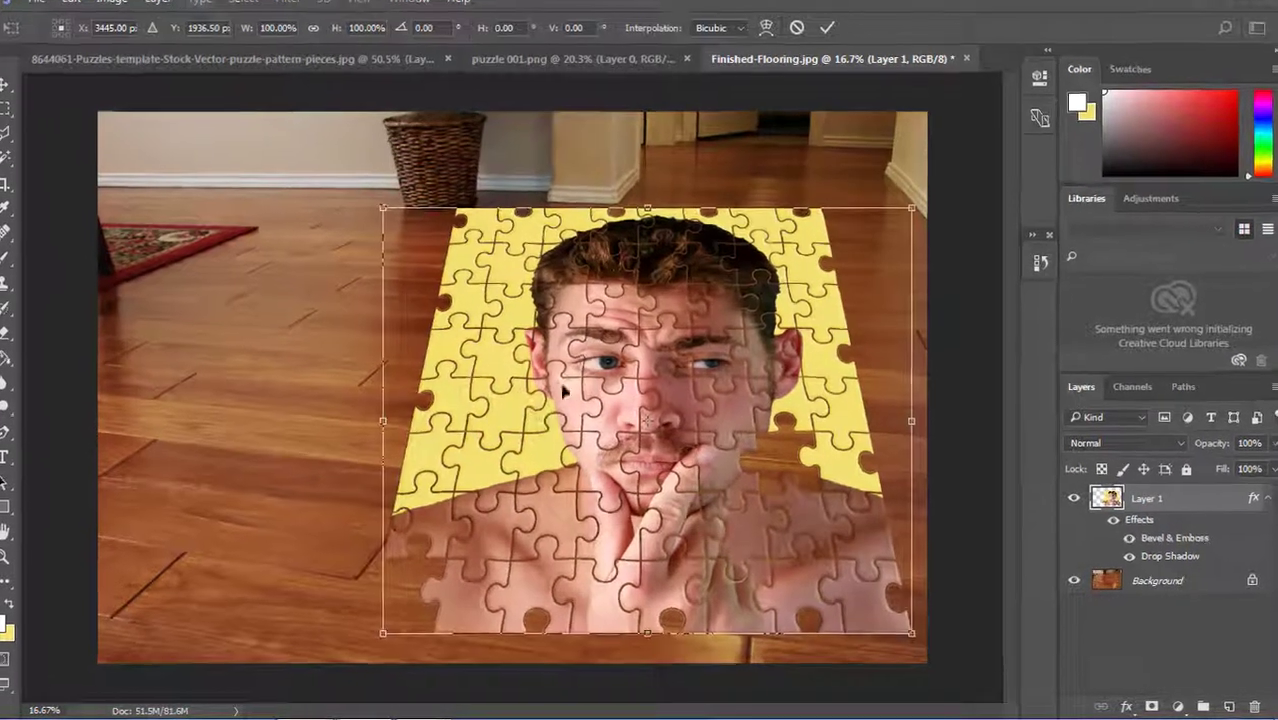
pyautogui.rightClick(563, 393)
pyautogui.click(615, 512)
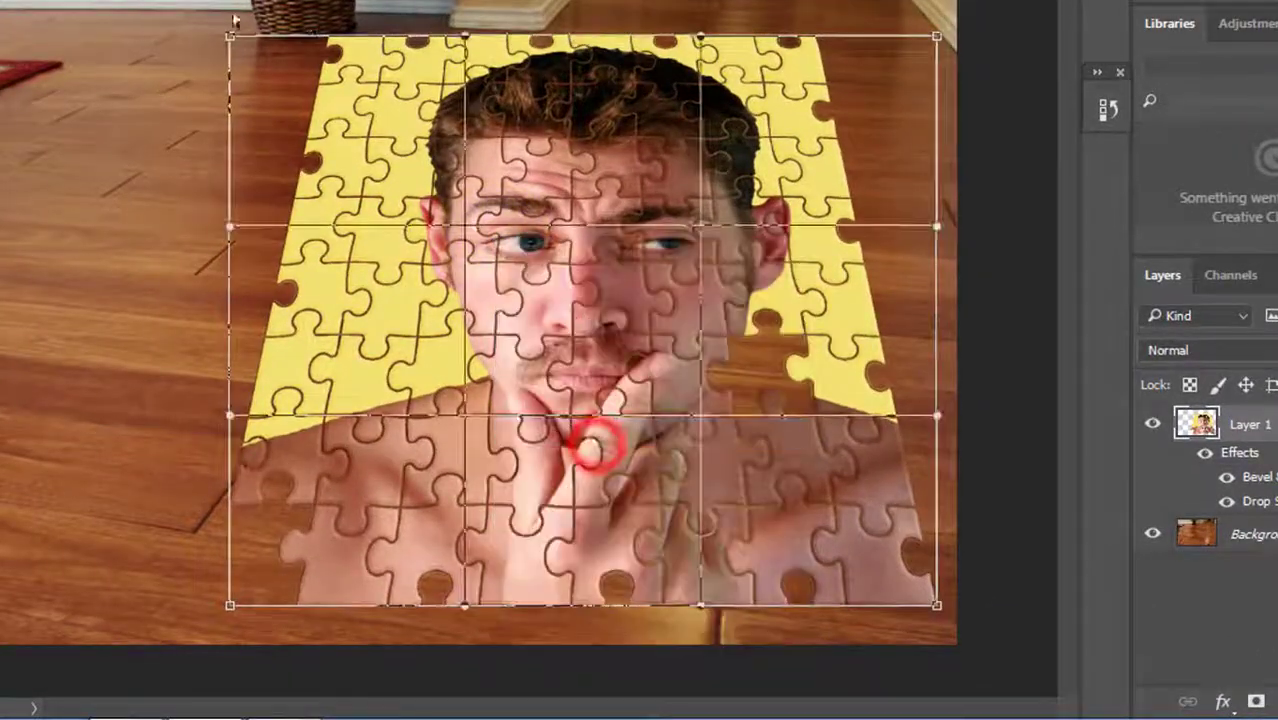
pyautogui.moveTo(938, 38); pyautogui.dragTo(922, 100)
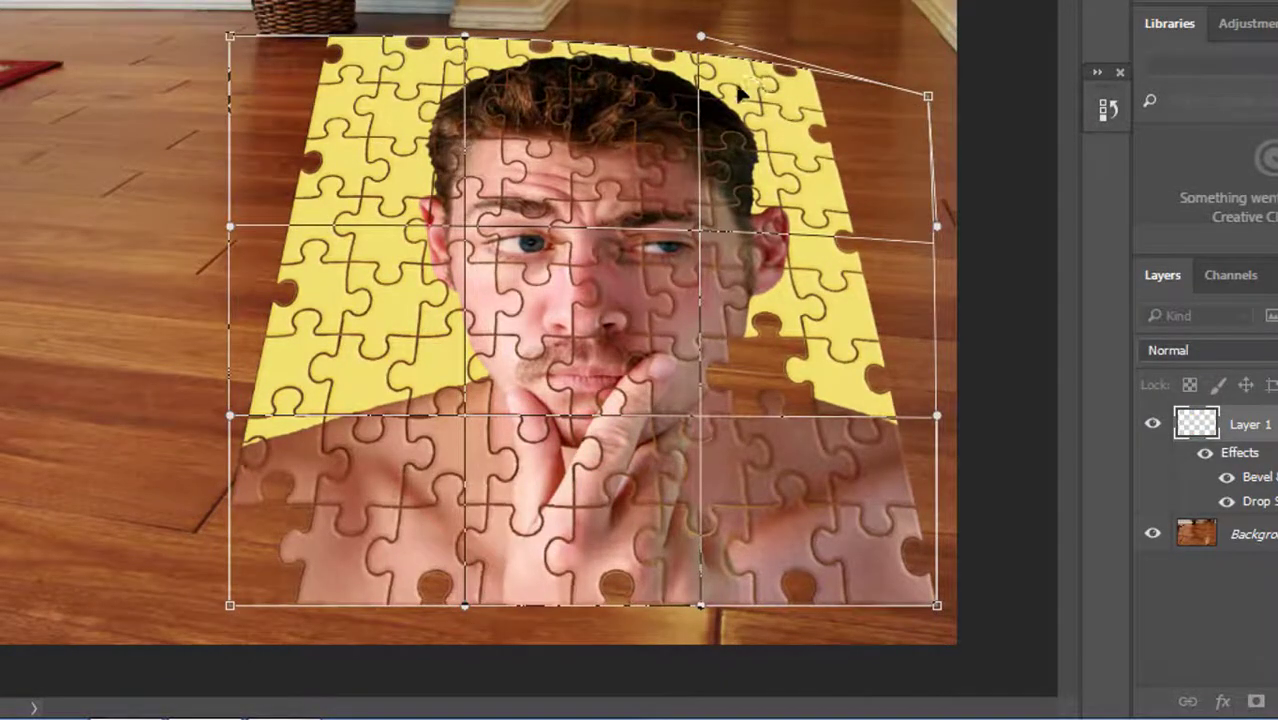
pyautogui.hotkey('ctrl', 'z')
pyautogui.rightClick(686, 132)
pyautogui.click(772, 280)
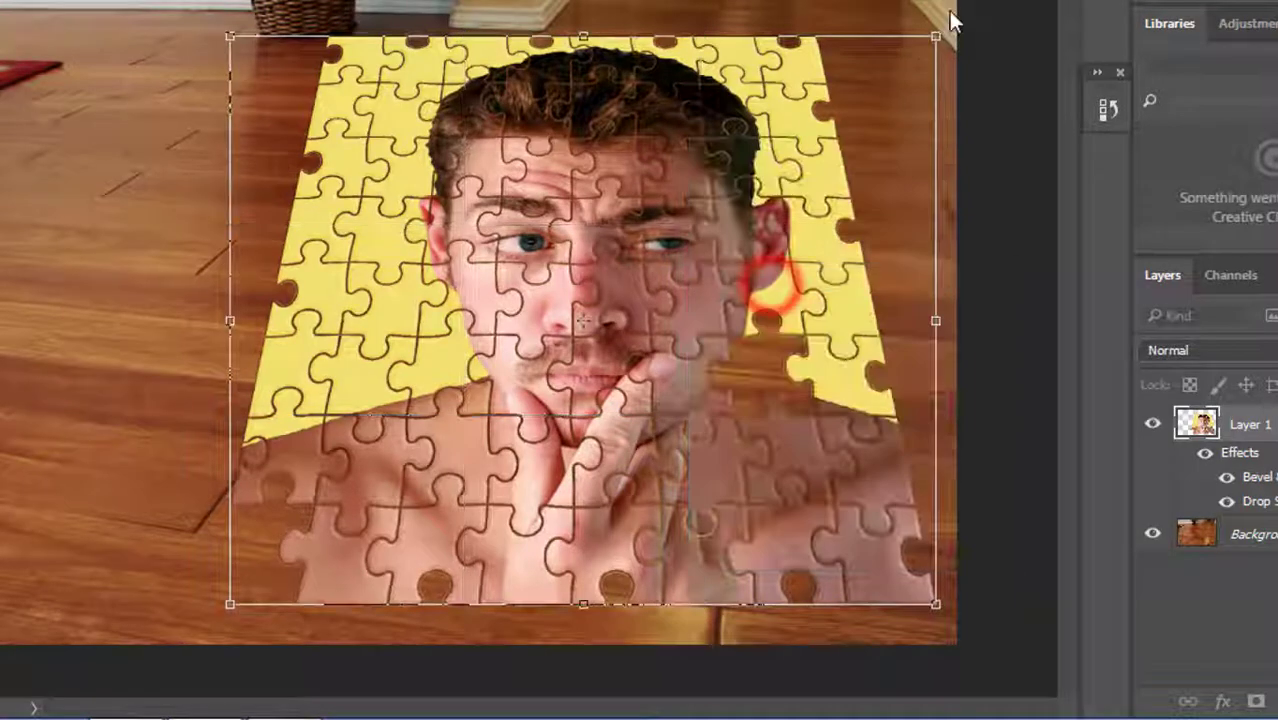
pyautogui.moveTo(933, 43); pyautogui.dragTo(906, 120)
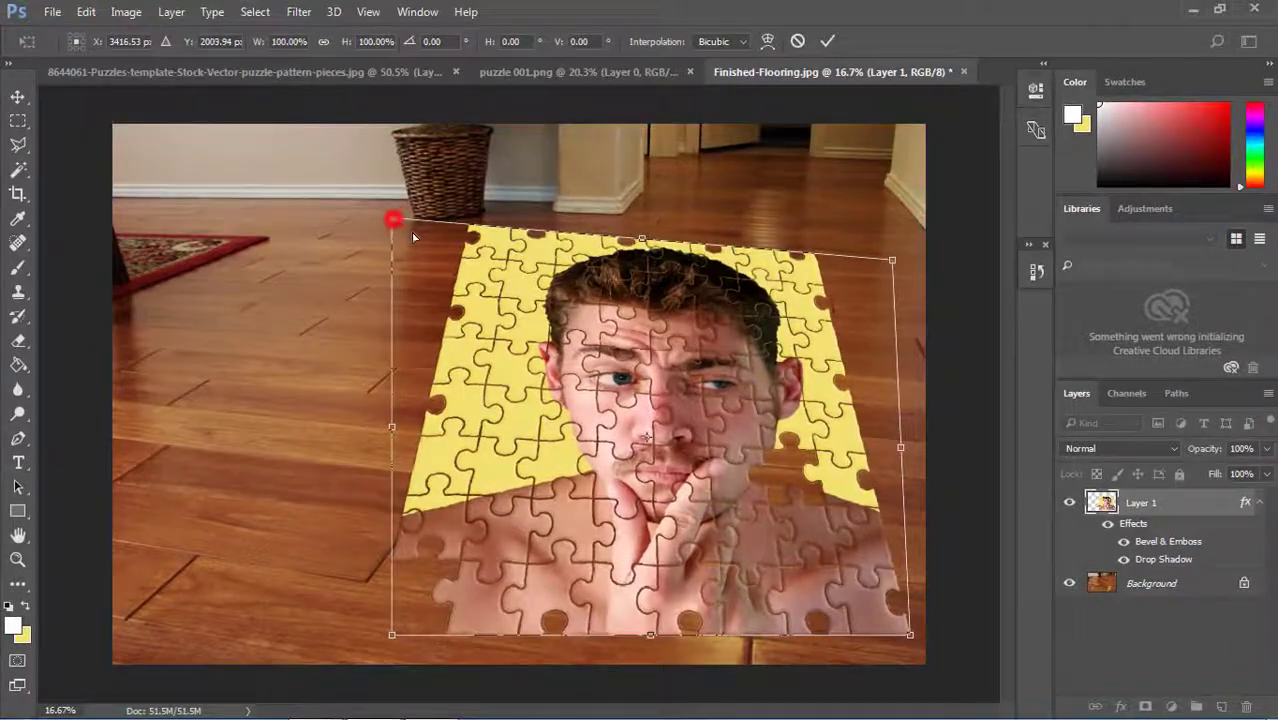
pyautogui.moveTo(393, 219); pyautogui.dragTo(440, 268)
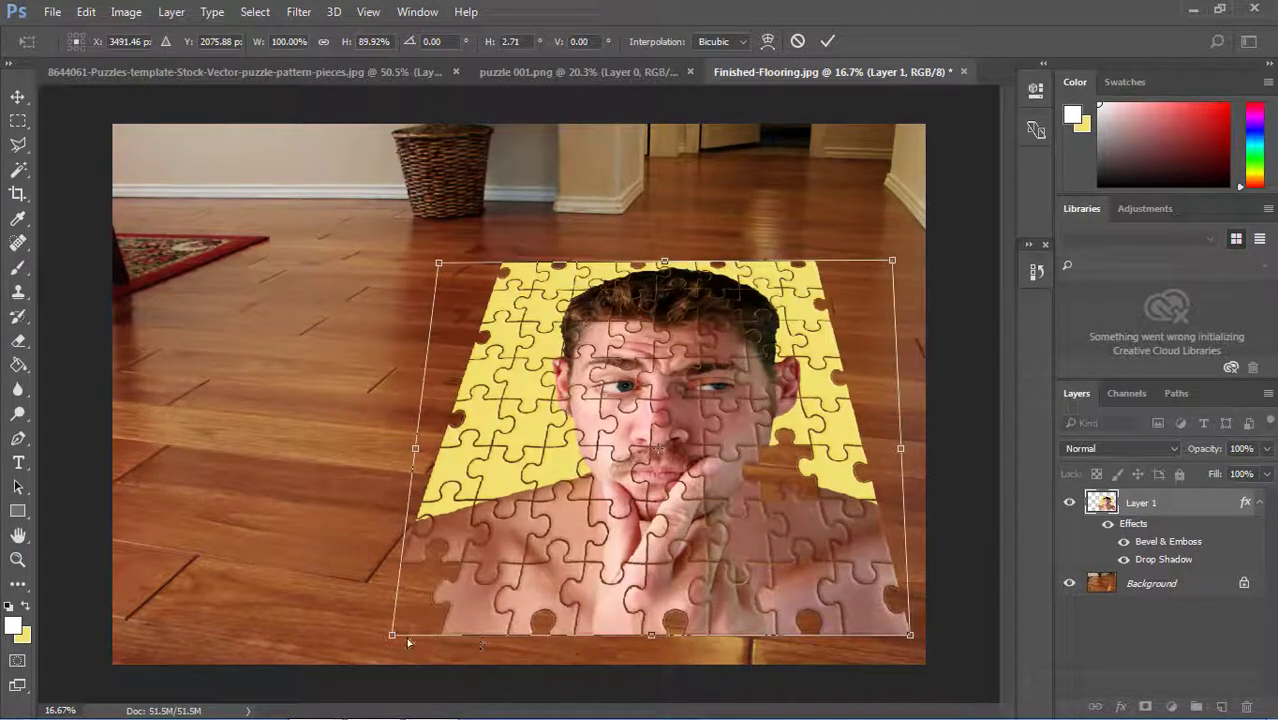
pyautogui.moveTo(393, 636); pyautogui.dragTo(376, 612)
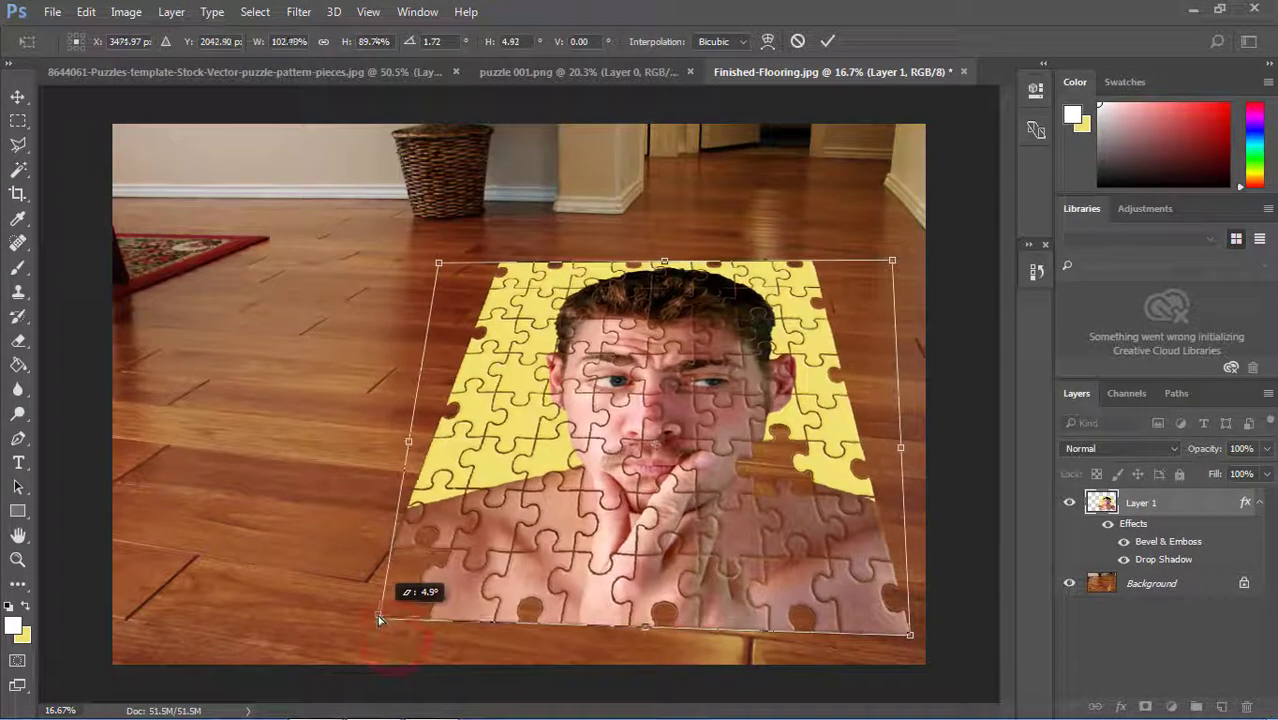
pyautogui.moveTo(912, 640); pyautogui.dragTo(873, 636)
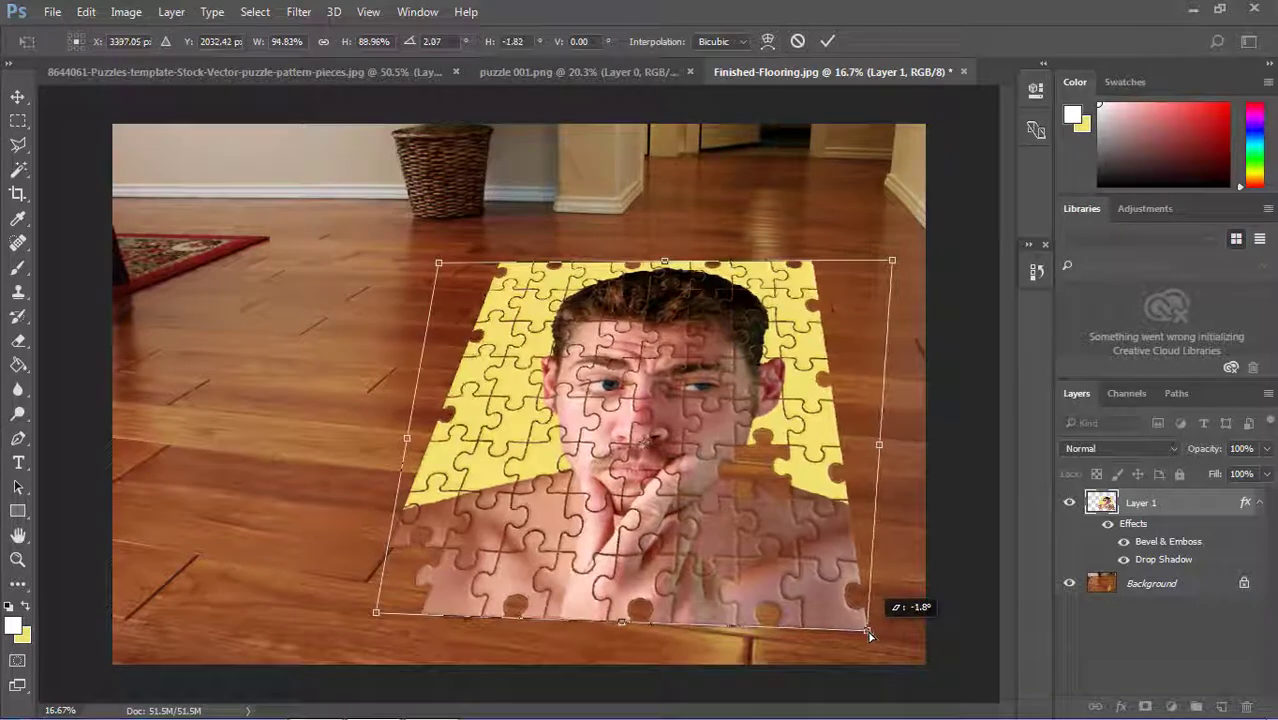
pyautogui.moveTo(873, 636); pyautogui.dragTo(847, 633)
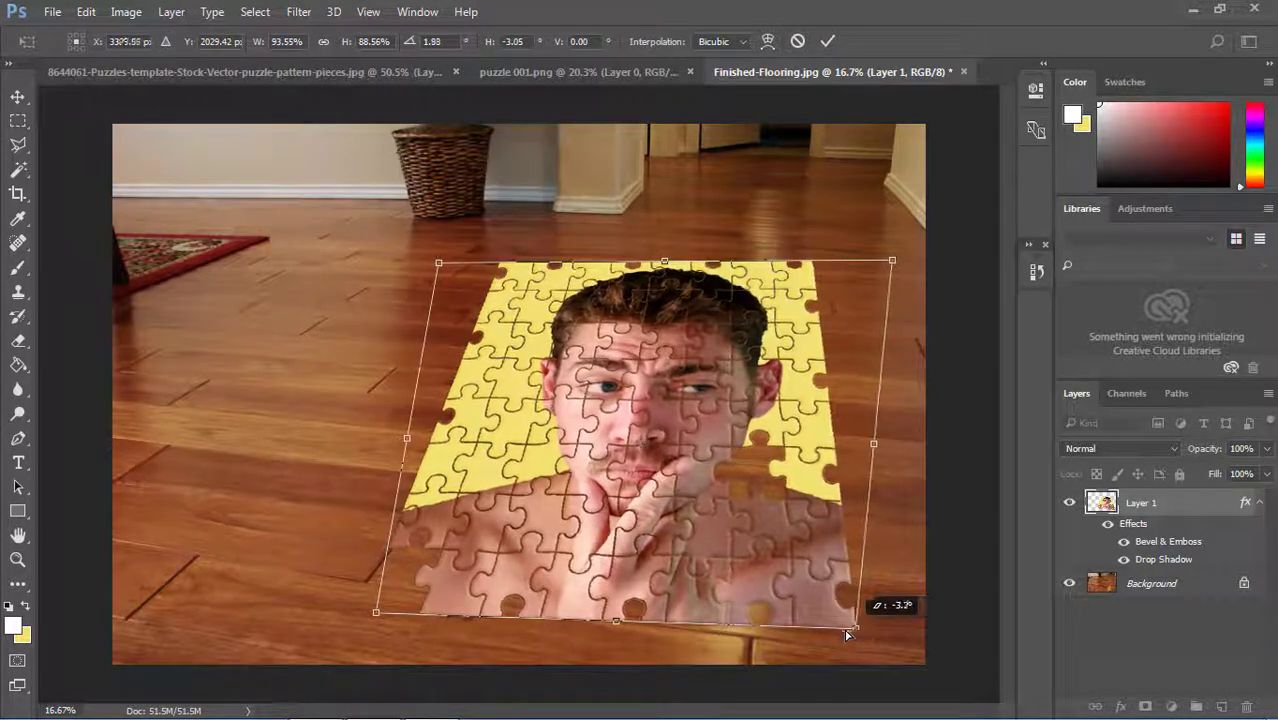
pyautogui.doubleClick(701, 570)
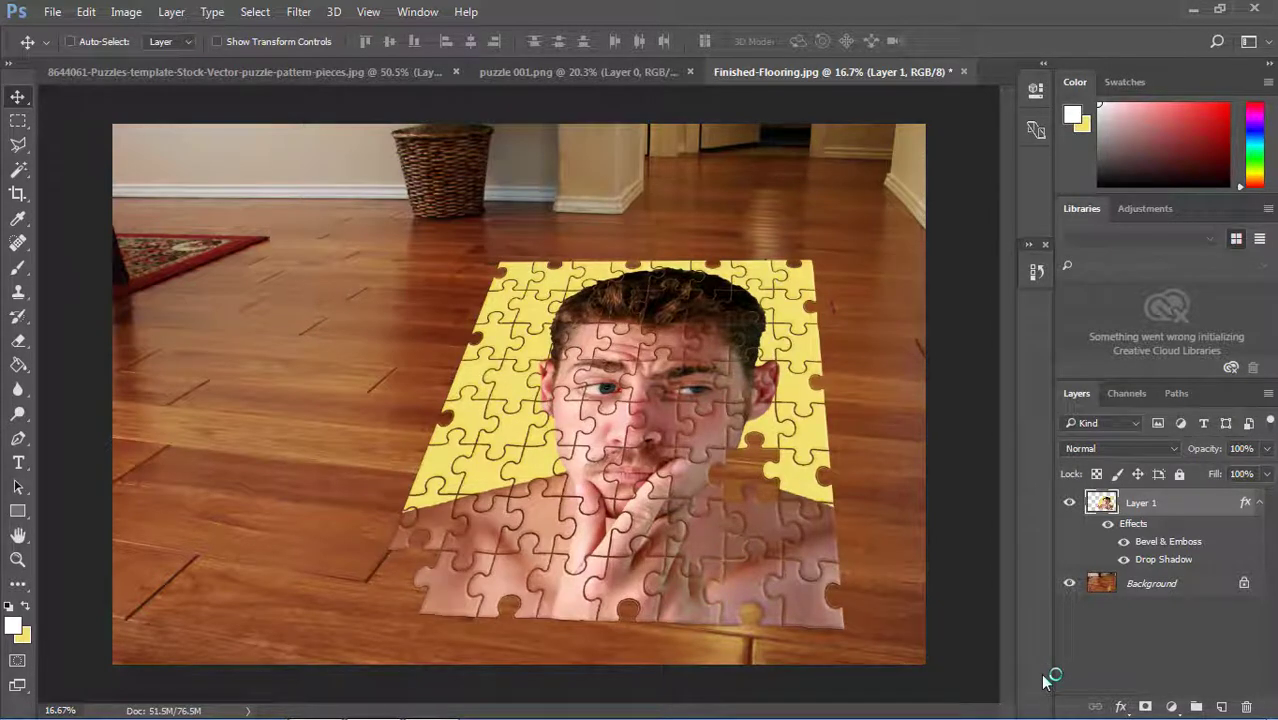
# Step: Zoom in and set the puzzle layer's Bevel & Emboss size to 10 px
pyautogui.hotkey('ctrl', 't')
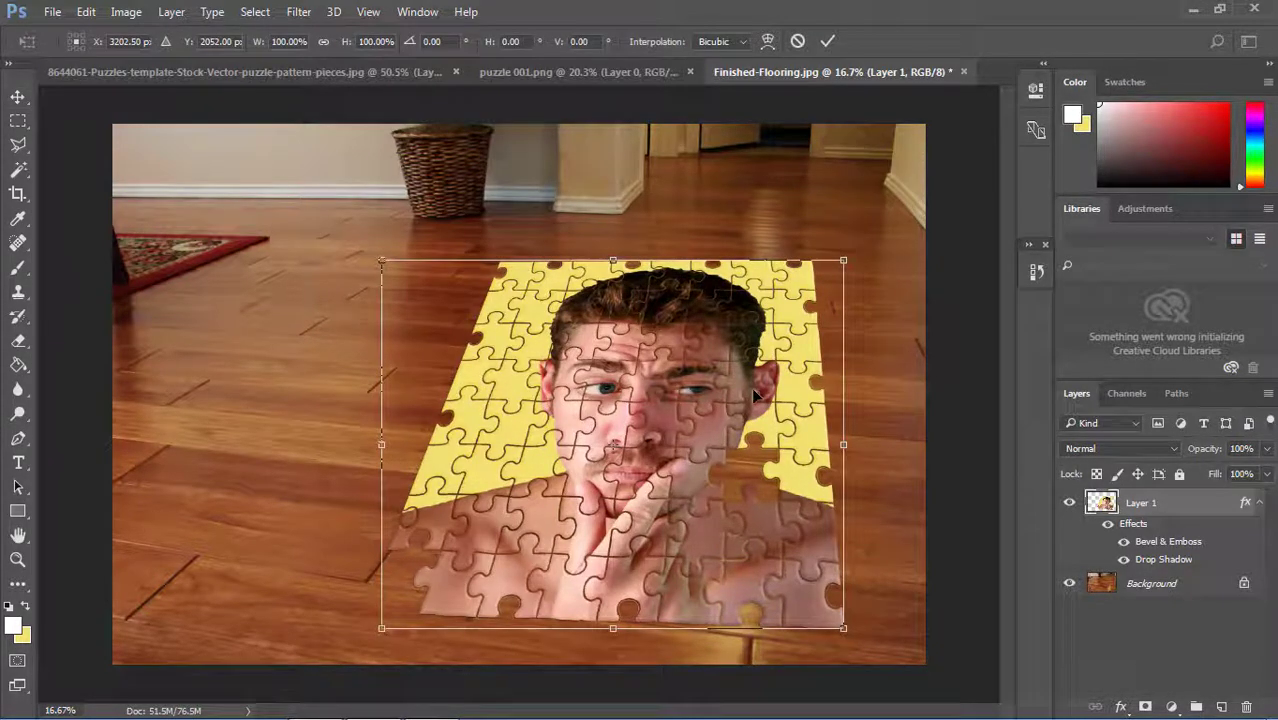
pyautogui.doubleClick(755, 395)
pyautogui.hotkey('ctrl', '+')
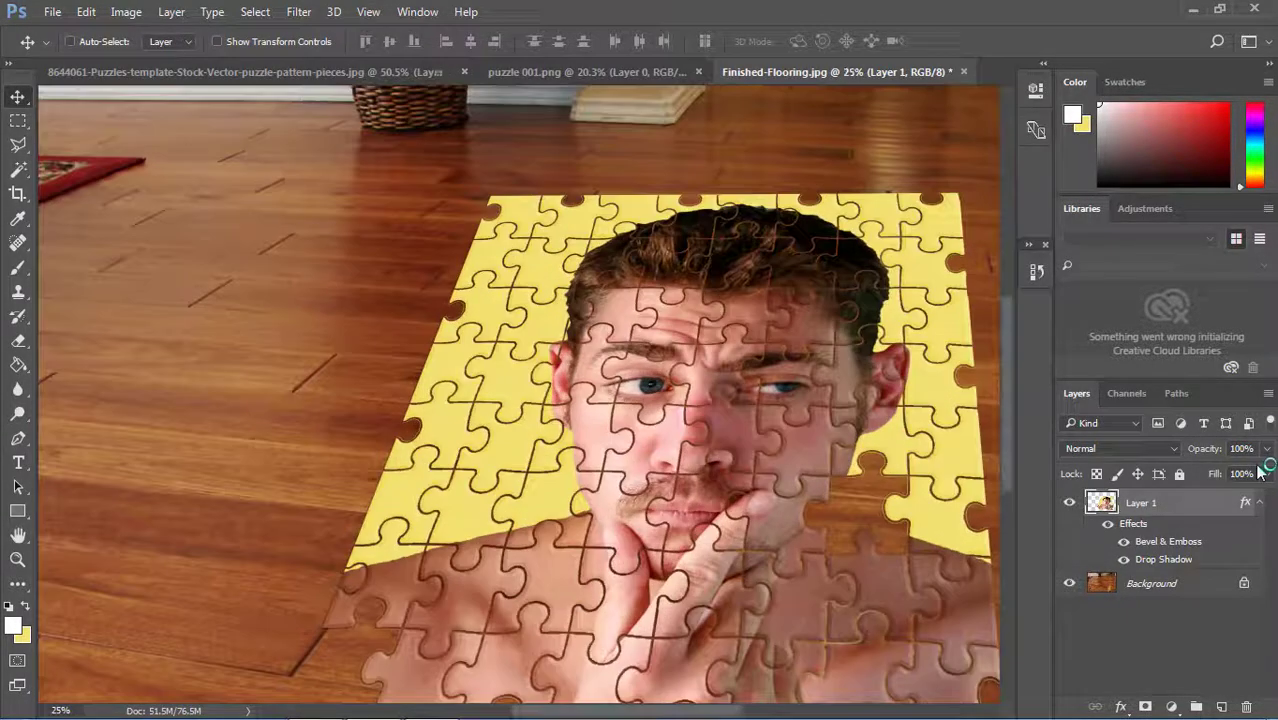
pyautogui.hotkey('ctrl', '+')
pyautogui.hotkey('ctrl', '+')
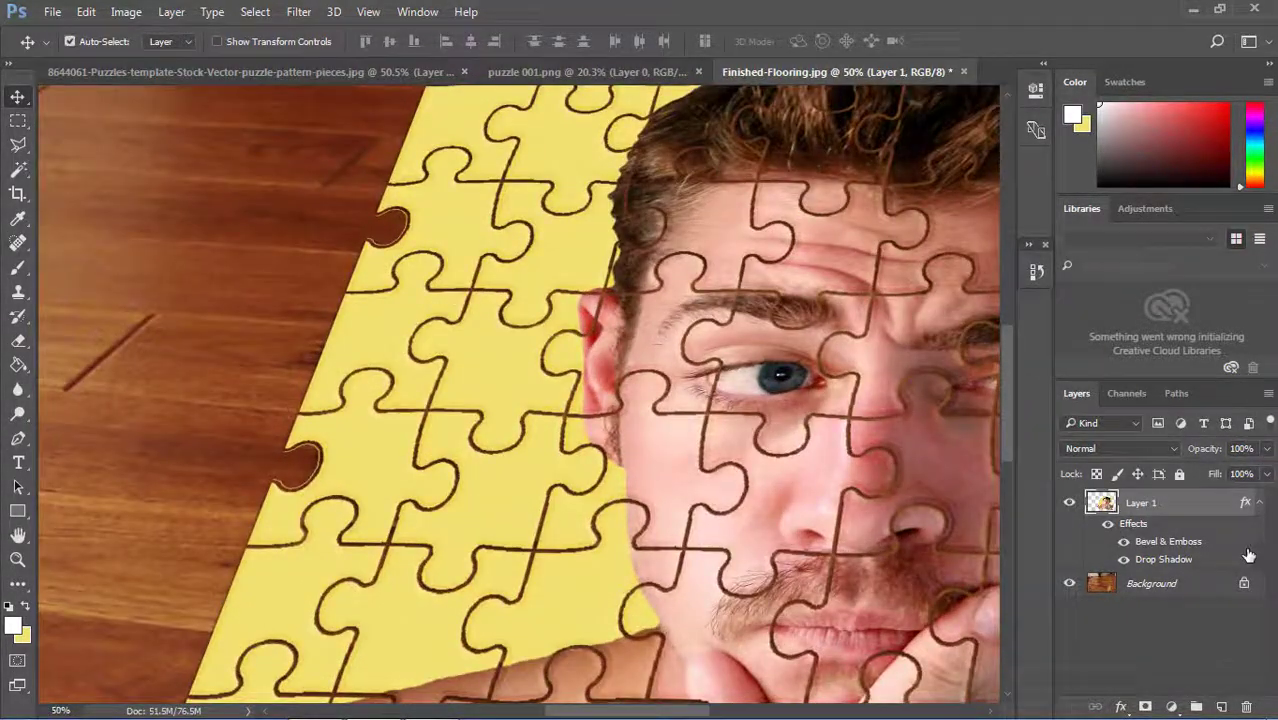
pyautogui.doubleClick(1184, 505)
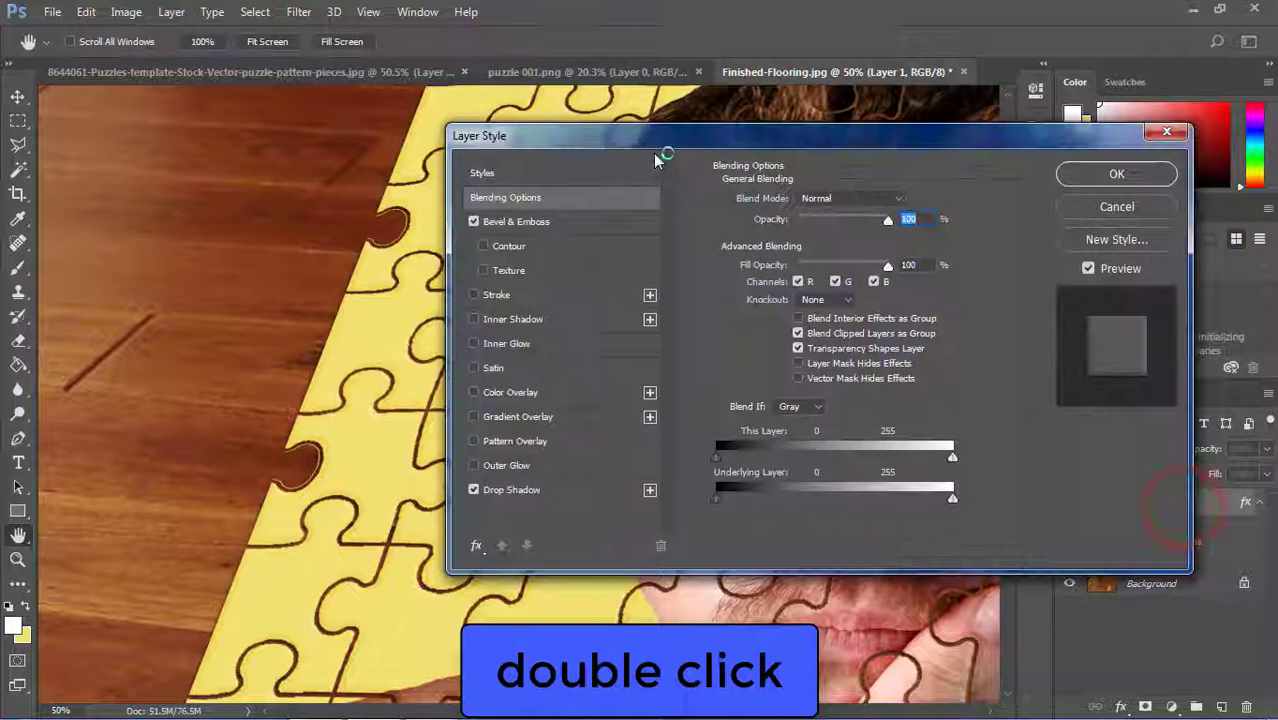
pyautogui.moveTo(662, 140); pyautogui.dragTo(885, 260)
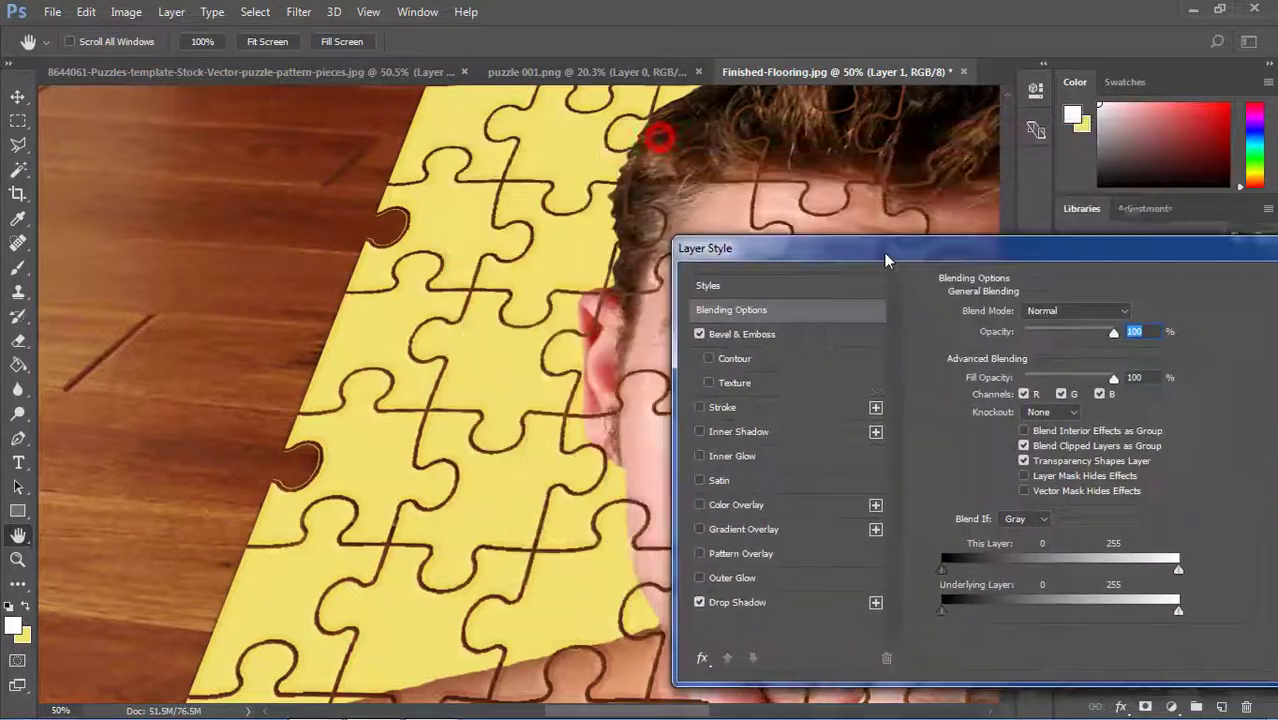
pyautogui.click(725, 334)
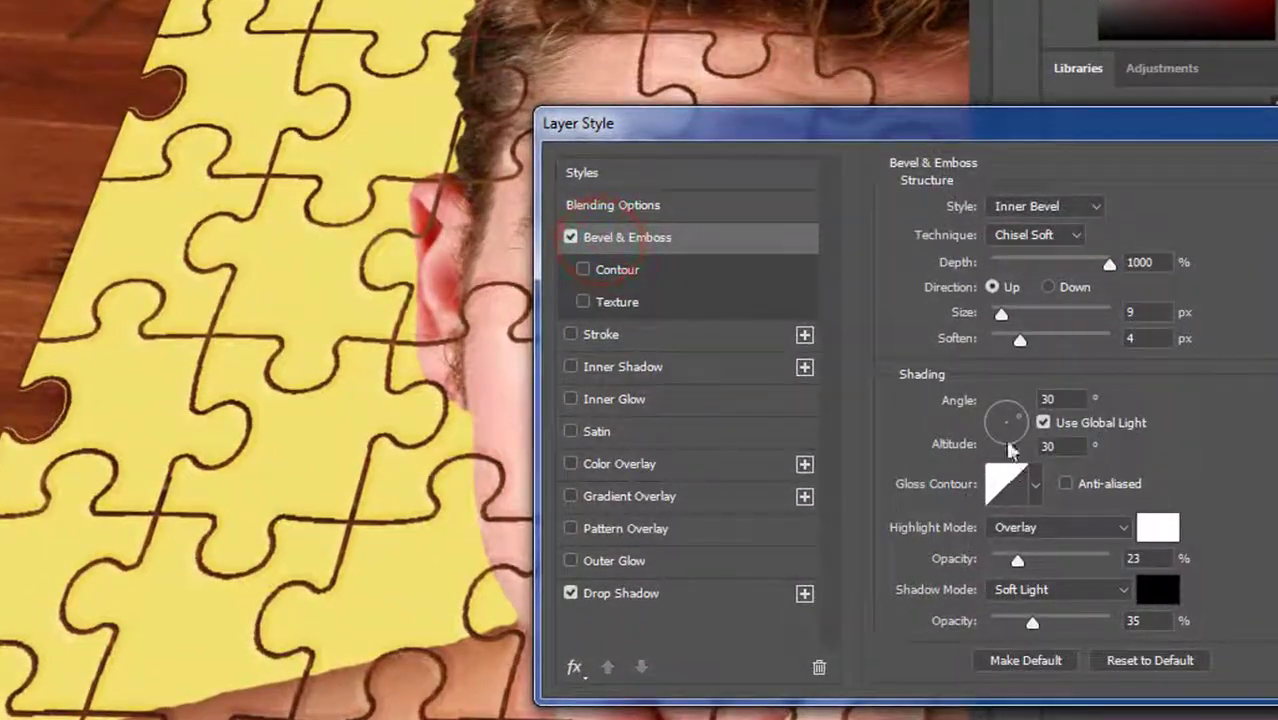
pyautogui.moveTo(1001, 314)
pyautogui.mouseDown()
pyautogui.moveTo(1037, 314)
pyautogui.moveTo(1005, 317)
pyautogui.mouseUp()
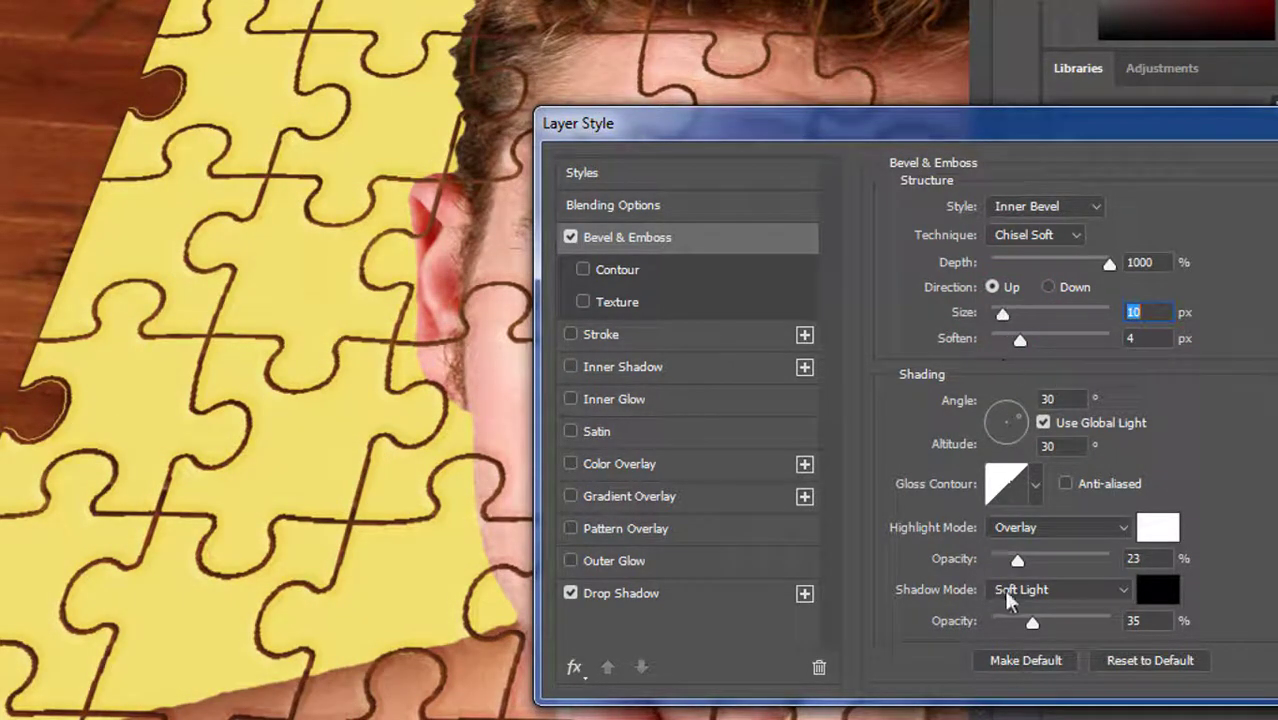
# Step: Make the emboss shadow 82% opacity in dark reddish-brown #594343, apply it, and zoom out
pyautogui.moveTo(1033, 623); pyautogui.dragTo(1087, 618)
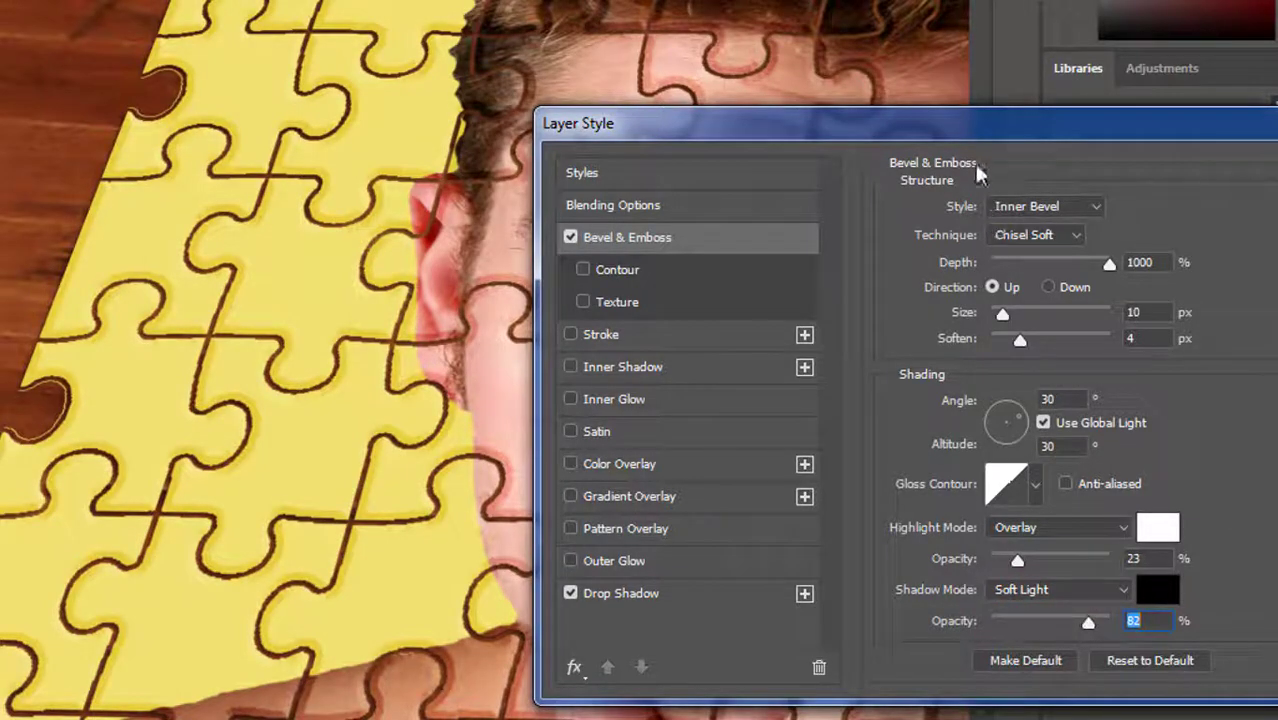
pyautogui.moveTo(965, 128)
pyautogui.mouseDown()
pyautogui.moveTo(1010, 719)
pyautogui.moveTo(433, 109)
pyautogui.mouseUp()
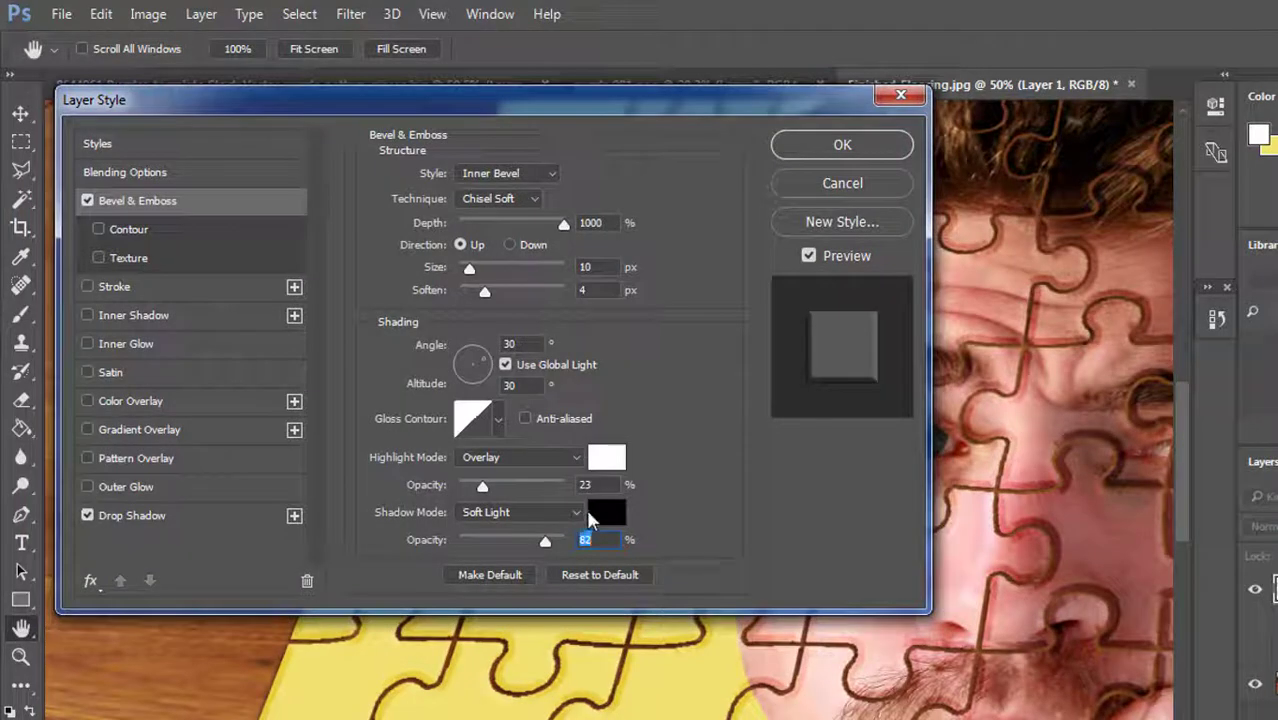
pyautogui.click(600, 513)
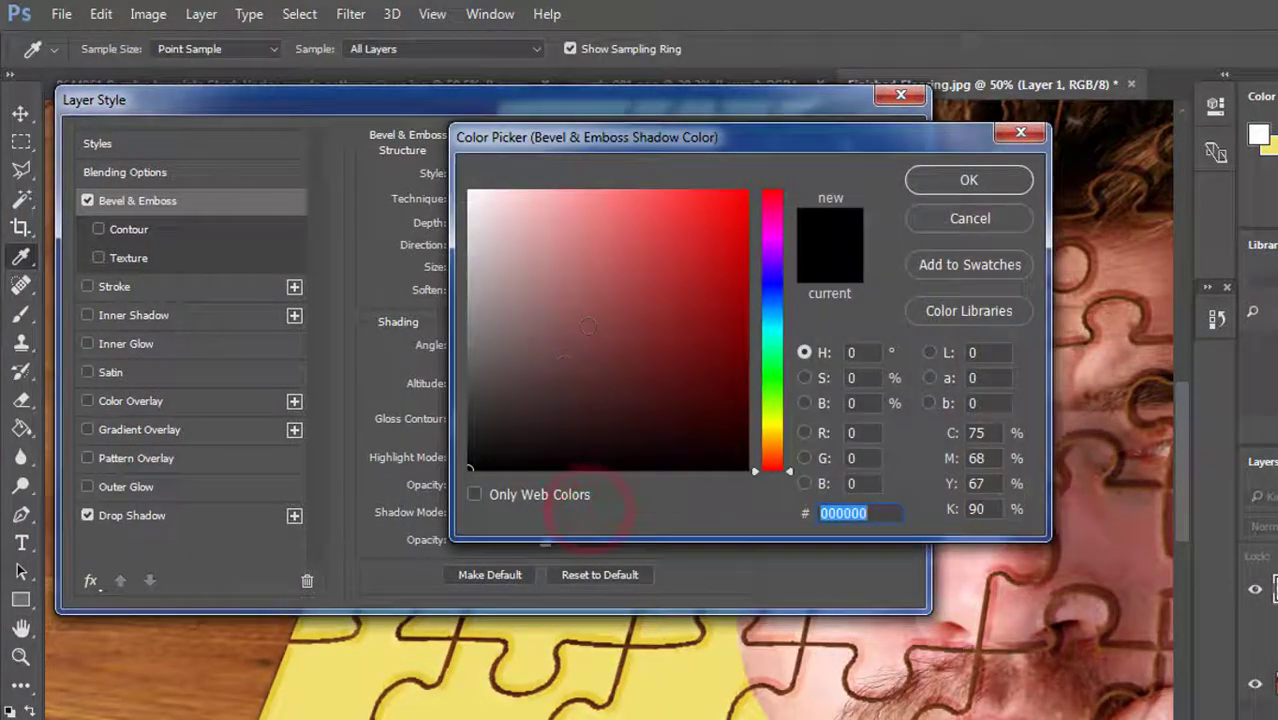
pyautogui.click(538, 340)
pyautogui.click(538, 372)
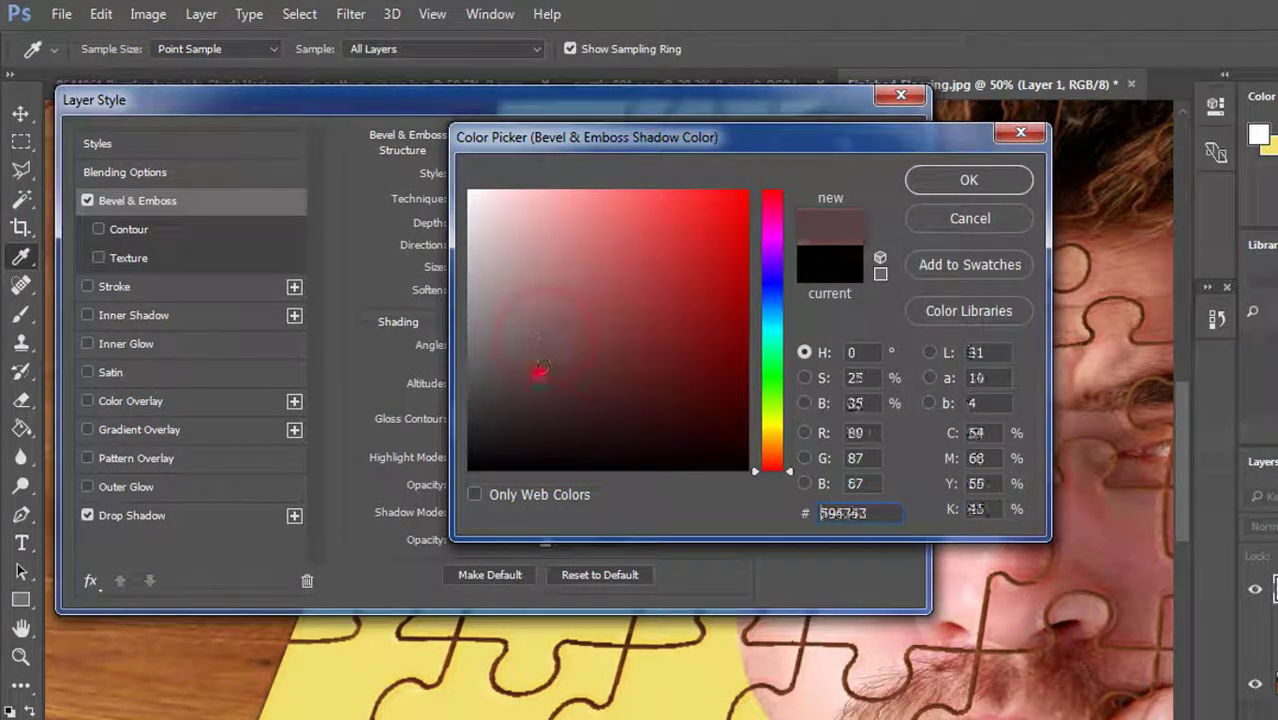
pyautogui.click(966, 180)
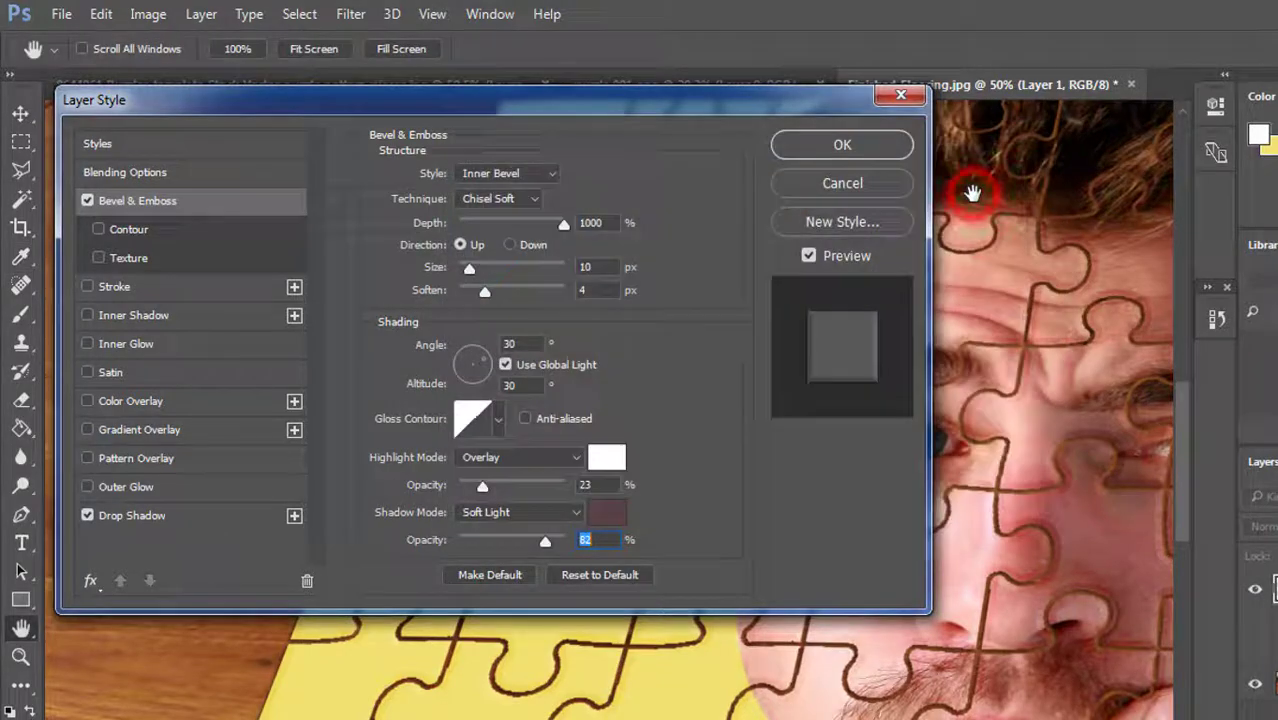
pyautogui.click(858, 143)
pyautogui.hotkey('ctrl', '-')
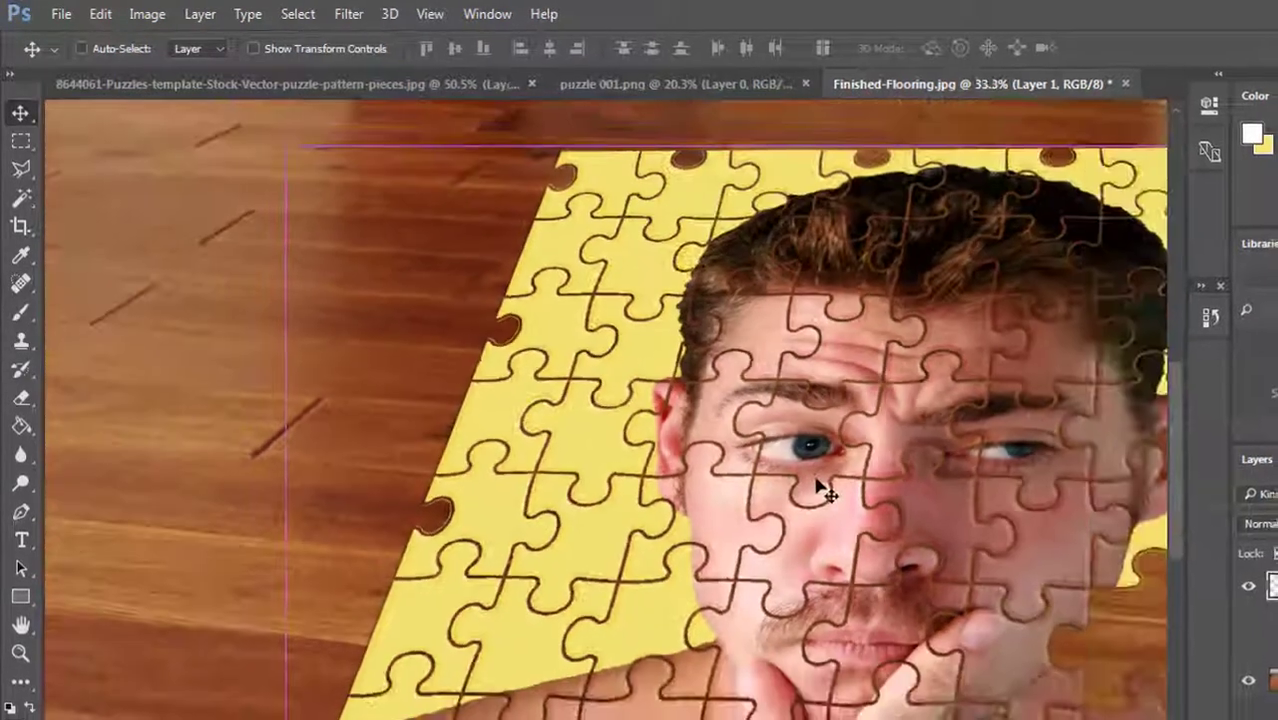
pyautogui.hotkey('ctrl', '-')
pyautogui.hotkey('ctrl', '-')
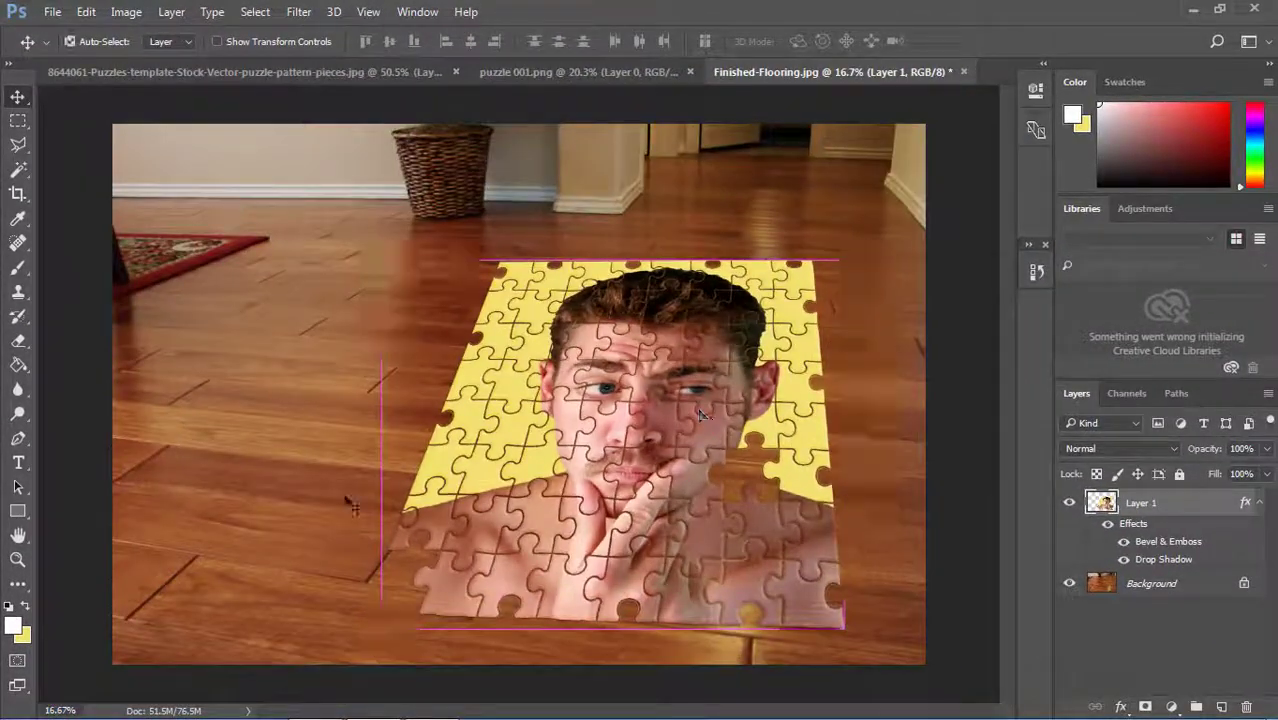
# Step: Enable auto-select and make Layer 4 the active layer in puzzle 001.png
pyautogui.click(70, 41)
pyautogui.click(52, 12)
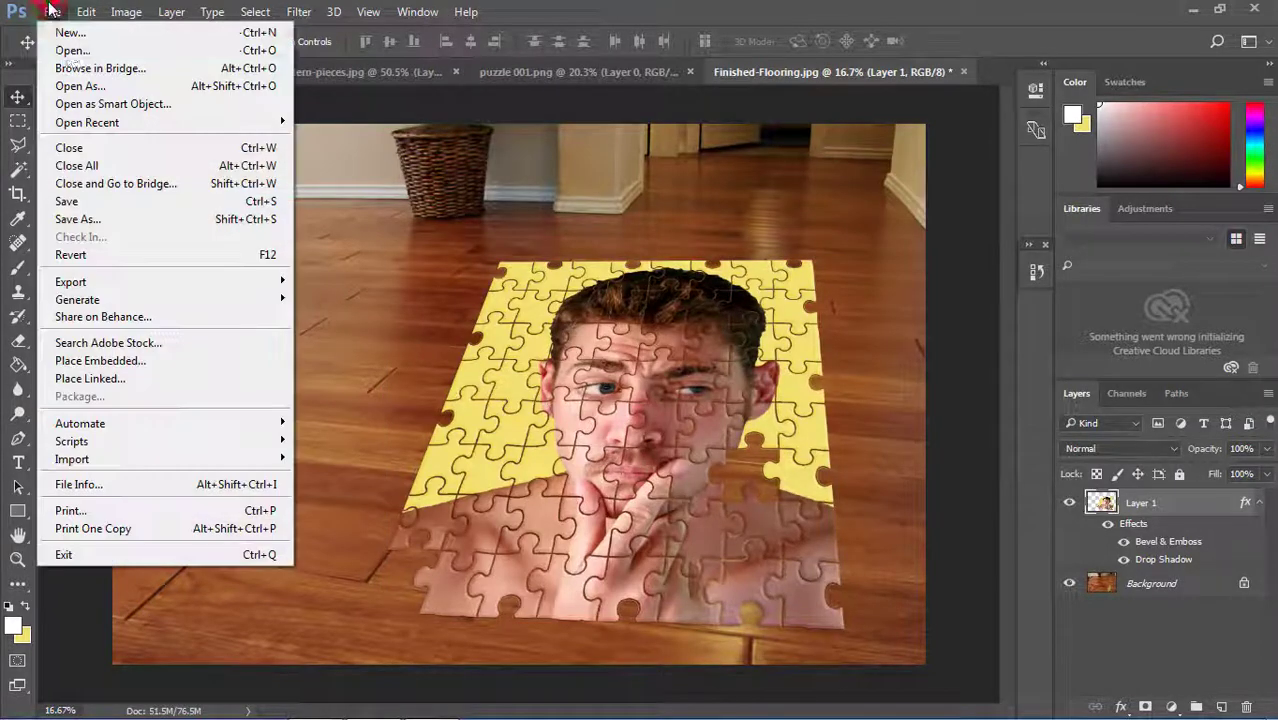
pyautogui.click(527, 72)
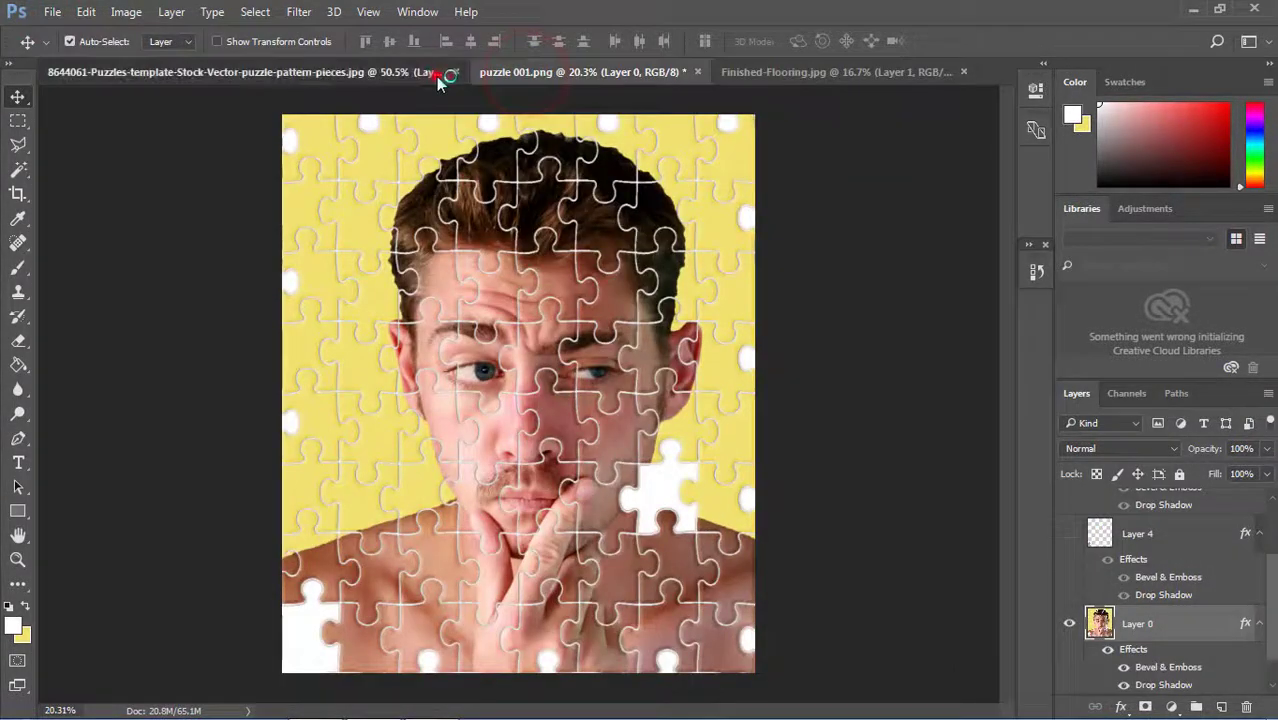
pyautogui.click(436, 72)
pyautogui.click(615, 72)
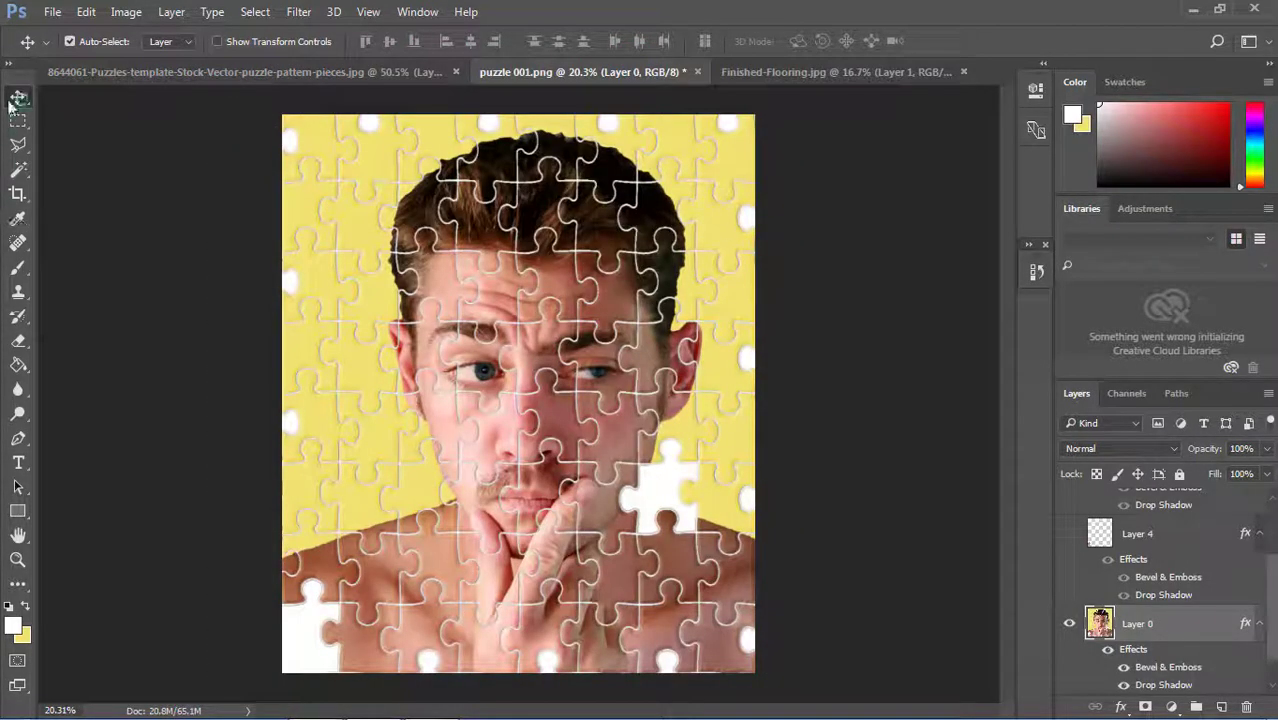
pyautogui.click(1069, 533)
pyautogui.click(1069, 533)
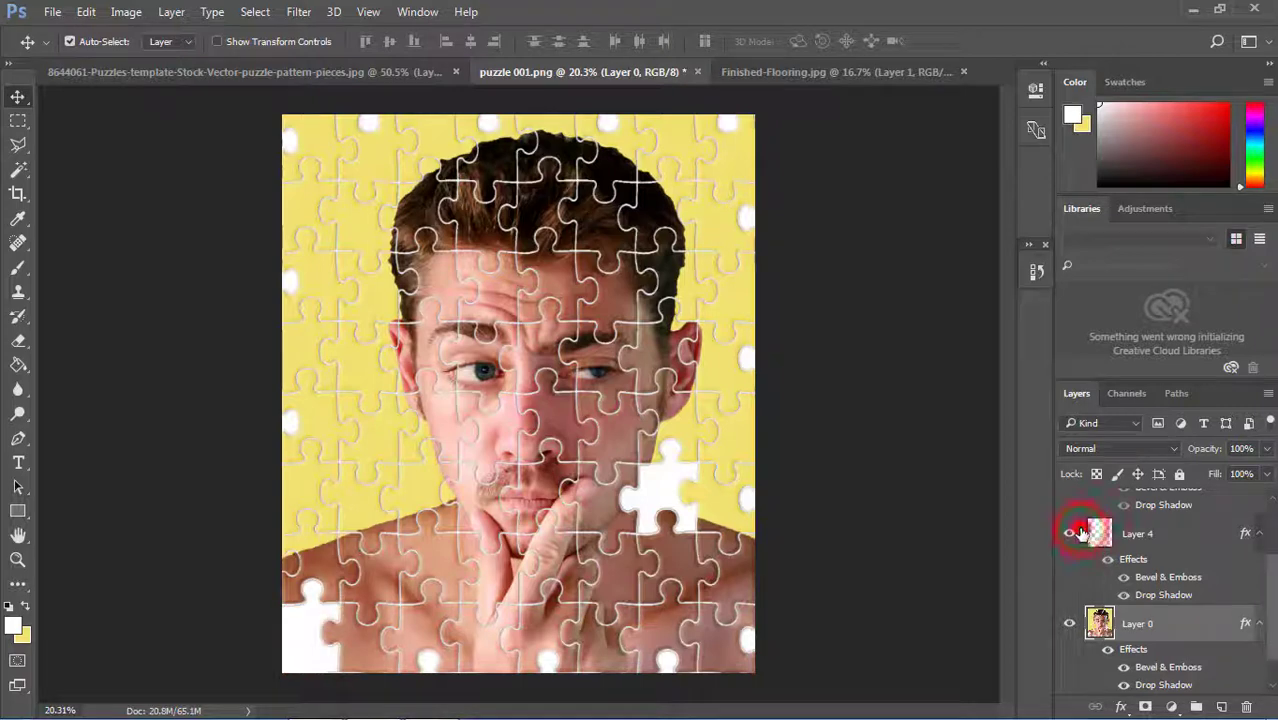
pyautogui.click(1210, 533)
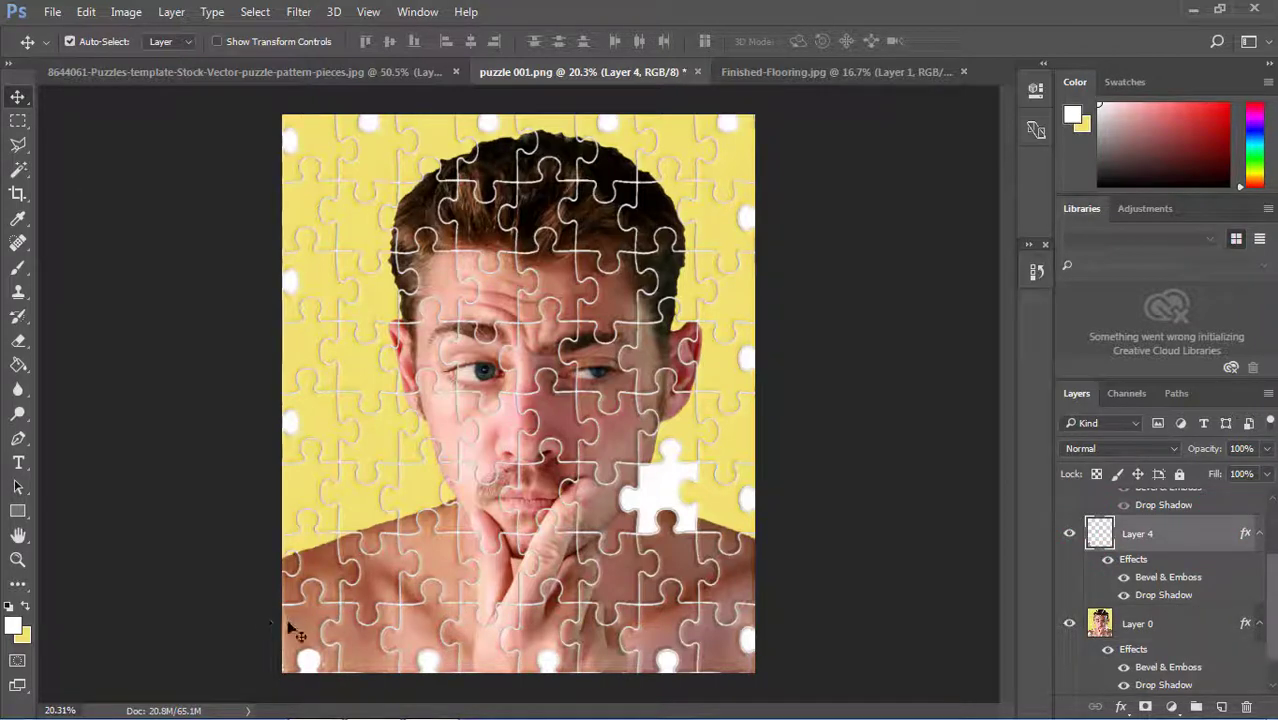
# Step: Place the Layer 4 piece on the floor by the lower-left corner, distorted for perspective and slightly enlarged
pyautogui.moveTo(297, 632); pyautogui.dragTo(748, 80)
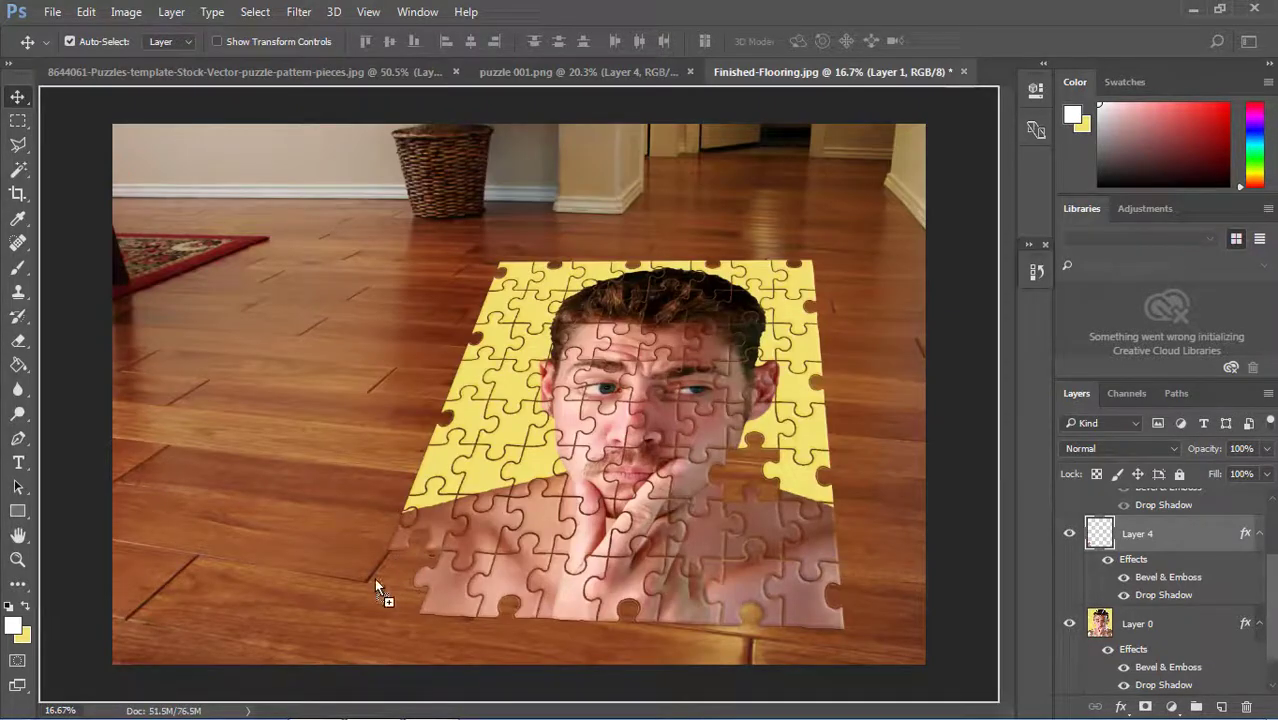
pyautogui.moveTo(748, 80)
pyautogui.mouseDown()
pyautogui.moveTo(374, 578)
pyautogui.moveTo(336, 565)
pyautogui.mouseUp()
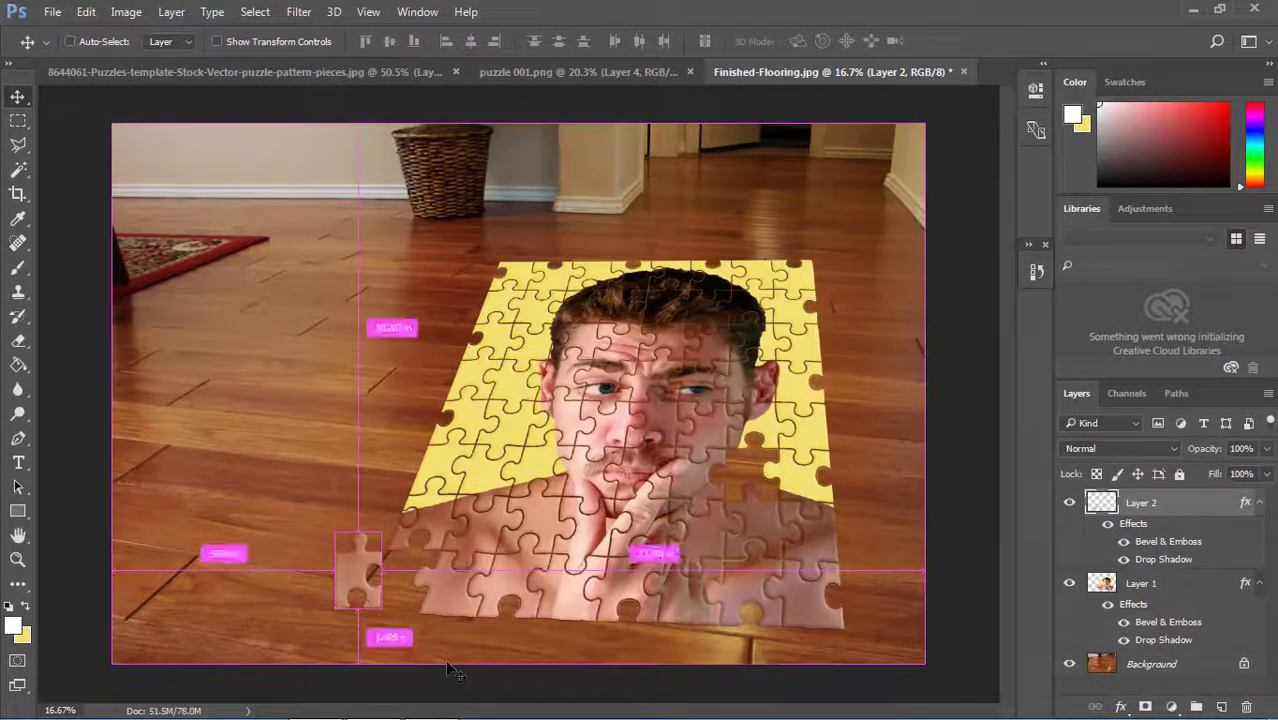
pyautogui.hotkey('ctrl', 't')
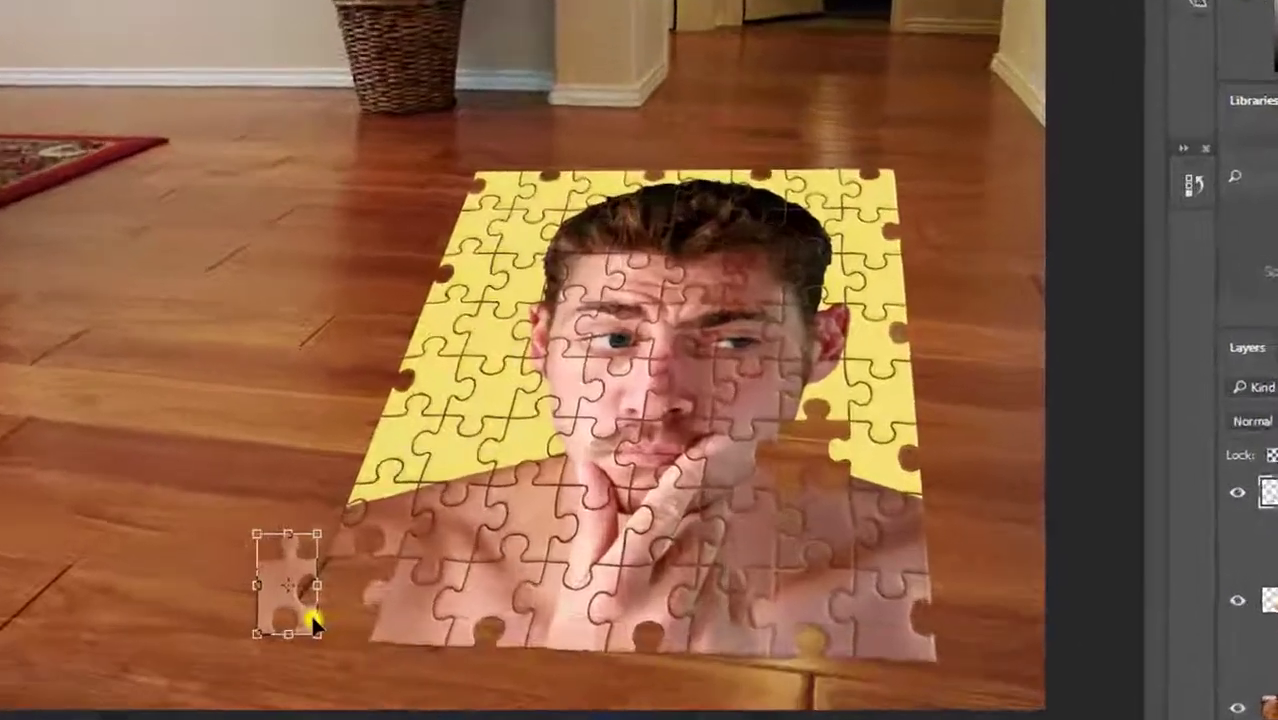
pyautogui.rightClick(312, 622)
pyautogui.click(441, 334)
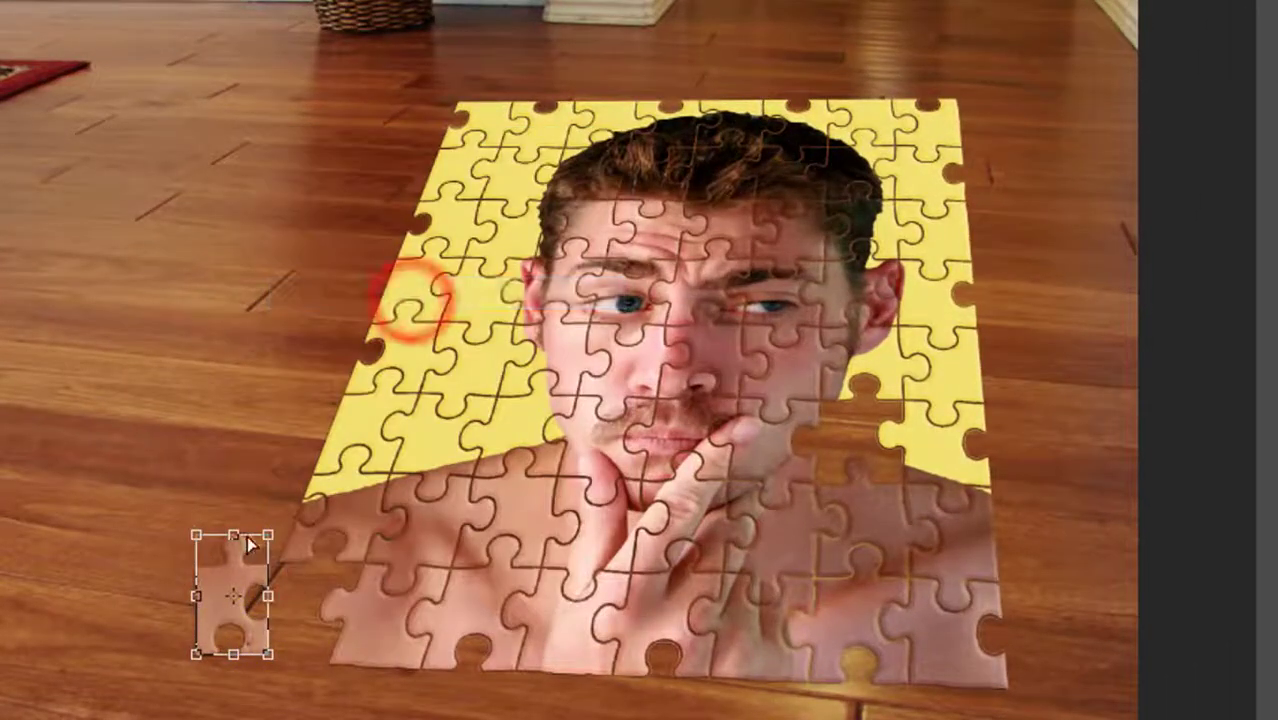
pyautogui.moveTo(268, 535); pyautogui.dragTo(288, 560)
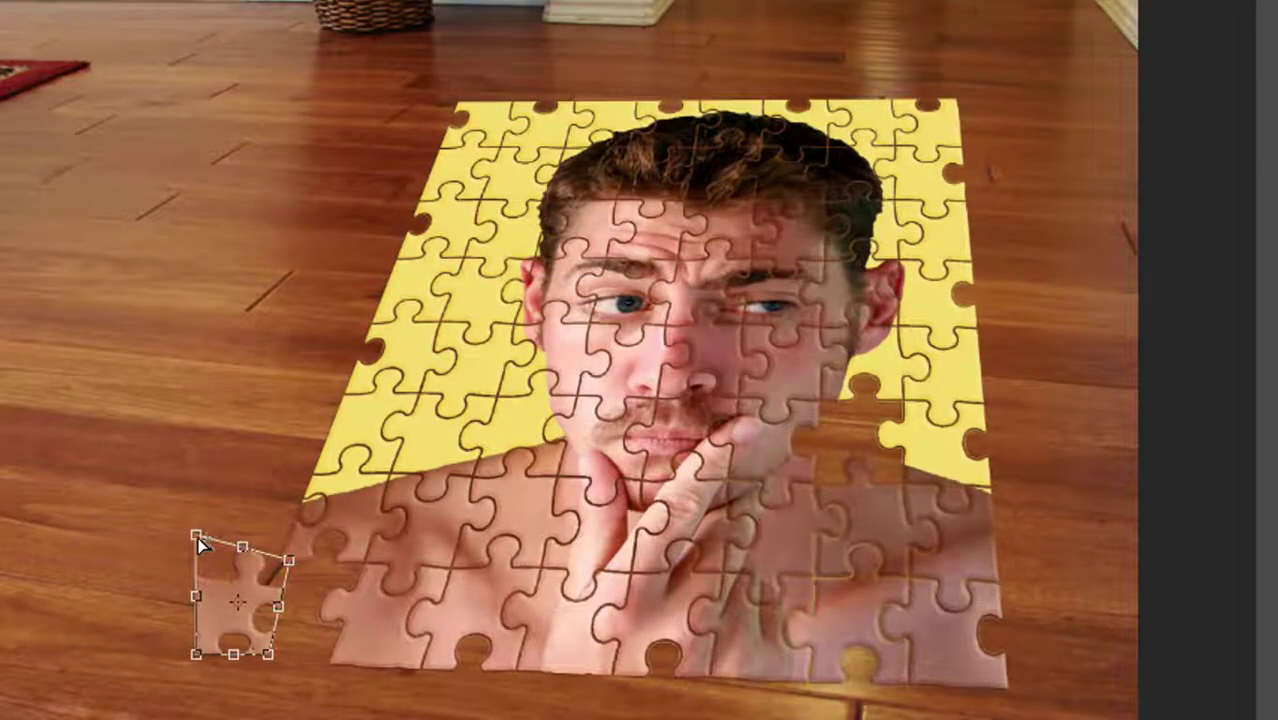
pyautogui.moveTo(197, 538); pyautogui.dragTo(214, 556)
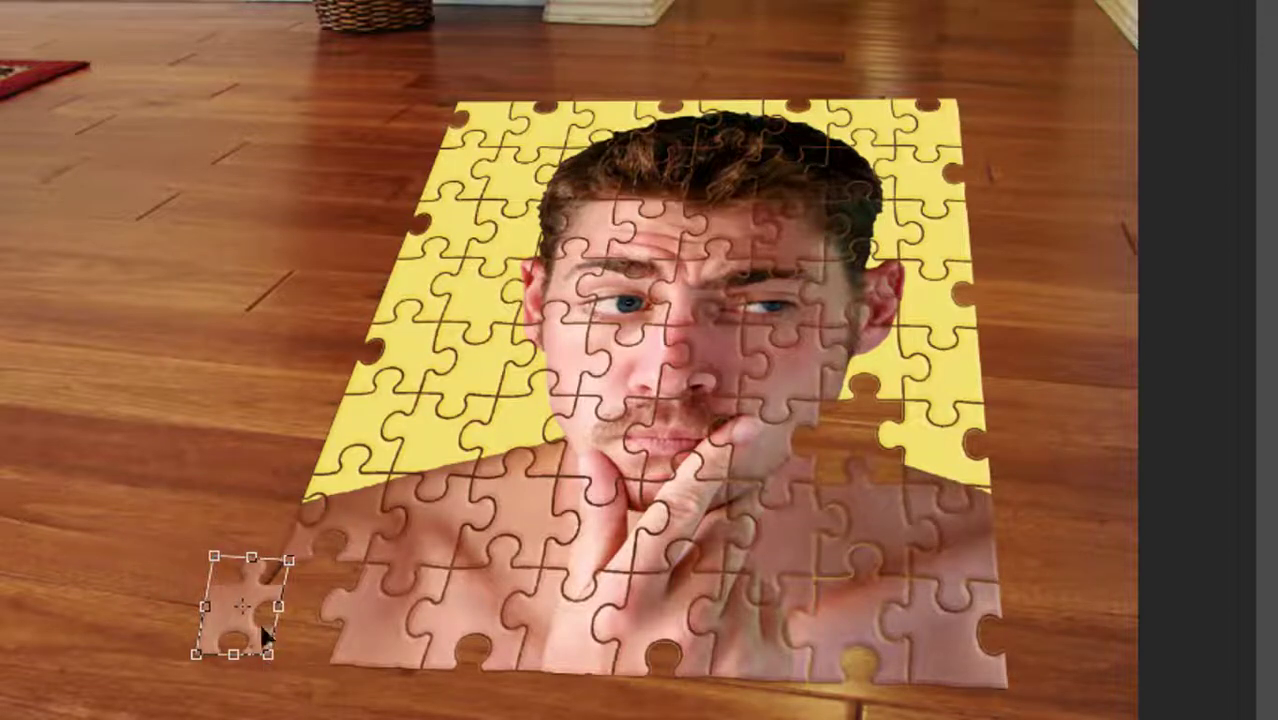
pyautogui.rightClick(260, 612)
pyautogui.click(352, 177)
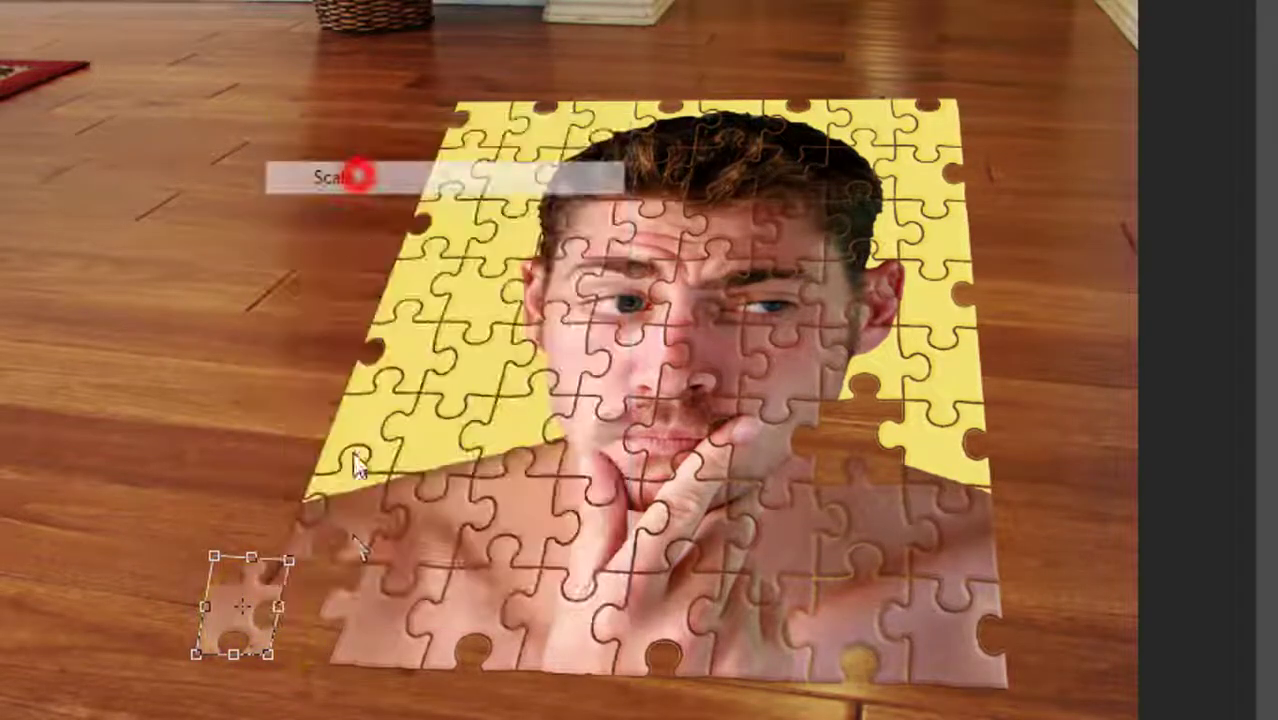
pyautogui.moveTo(265, 648); pyautogui.dragTo(285, 665)
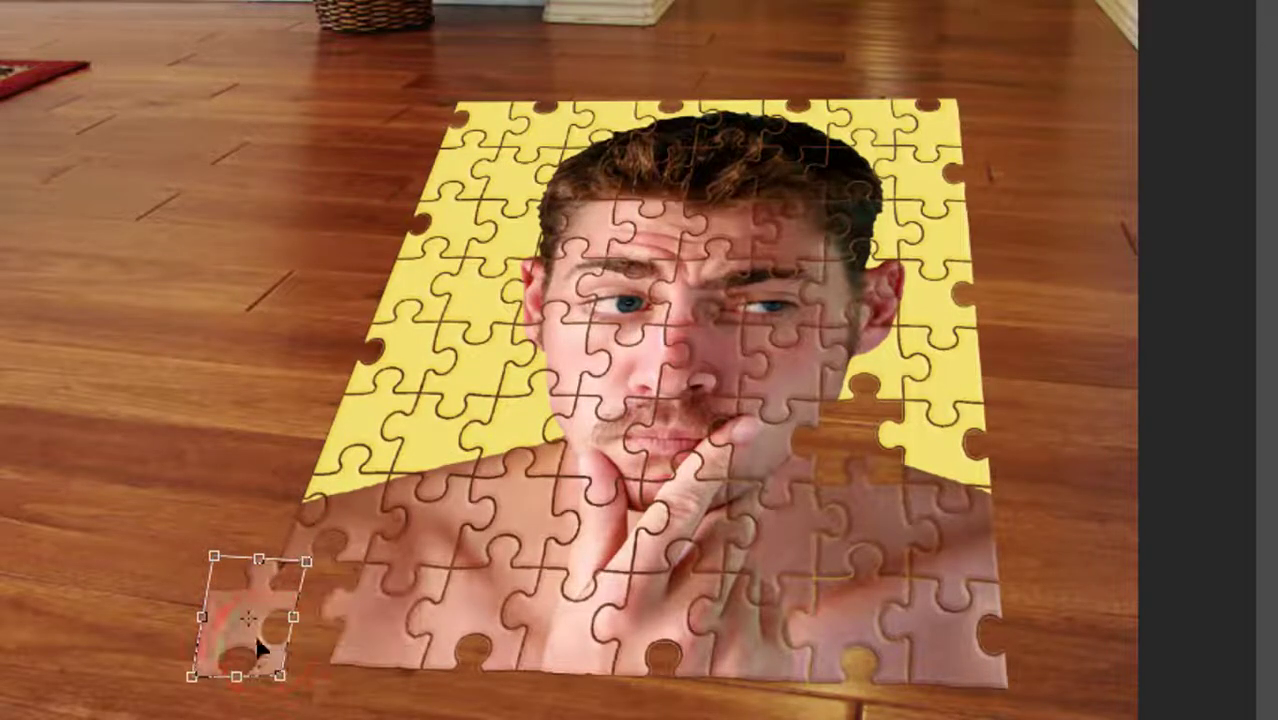
pyautogui.doubleClick(234, 625)
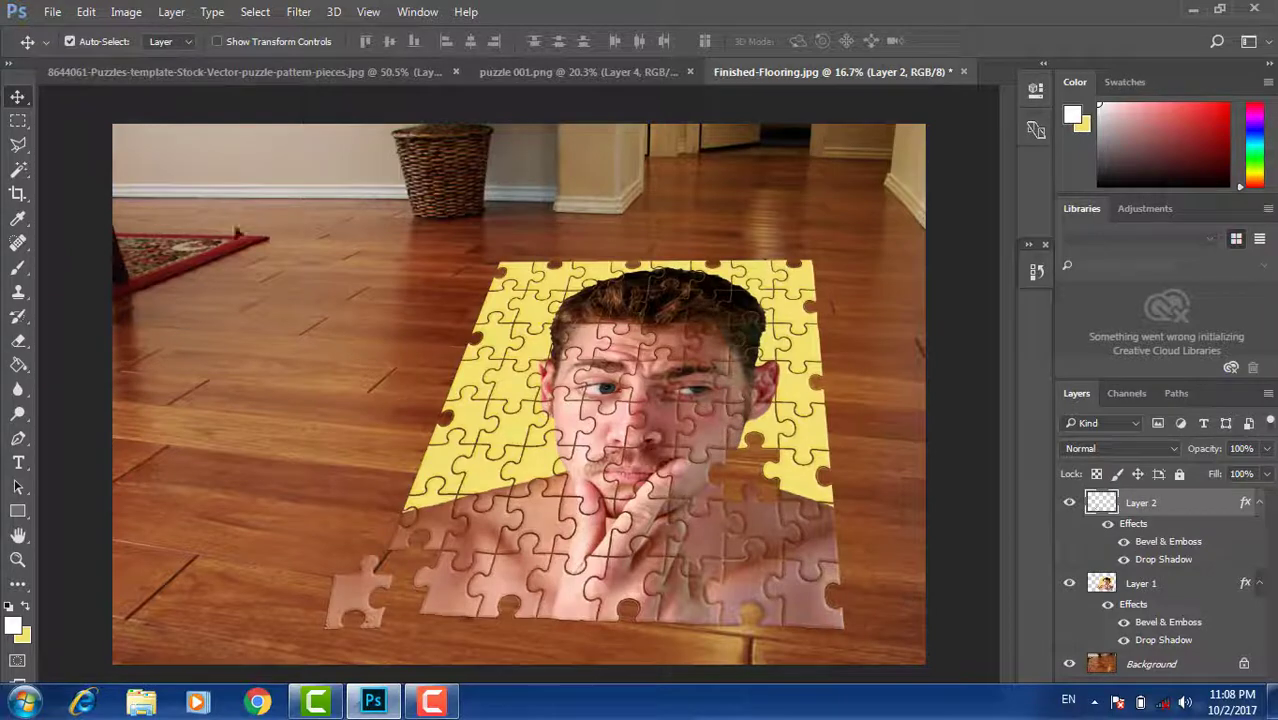
# Step: Return to puzzle 001.png and toggle the Layer 3 piece's visibility off and back on
pyautogui.click(52, 11)
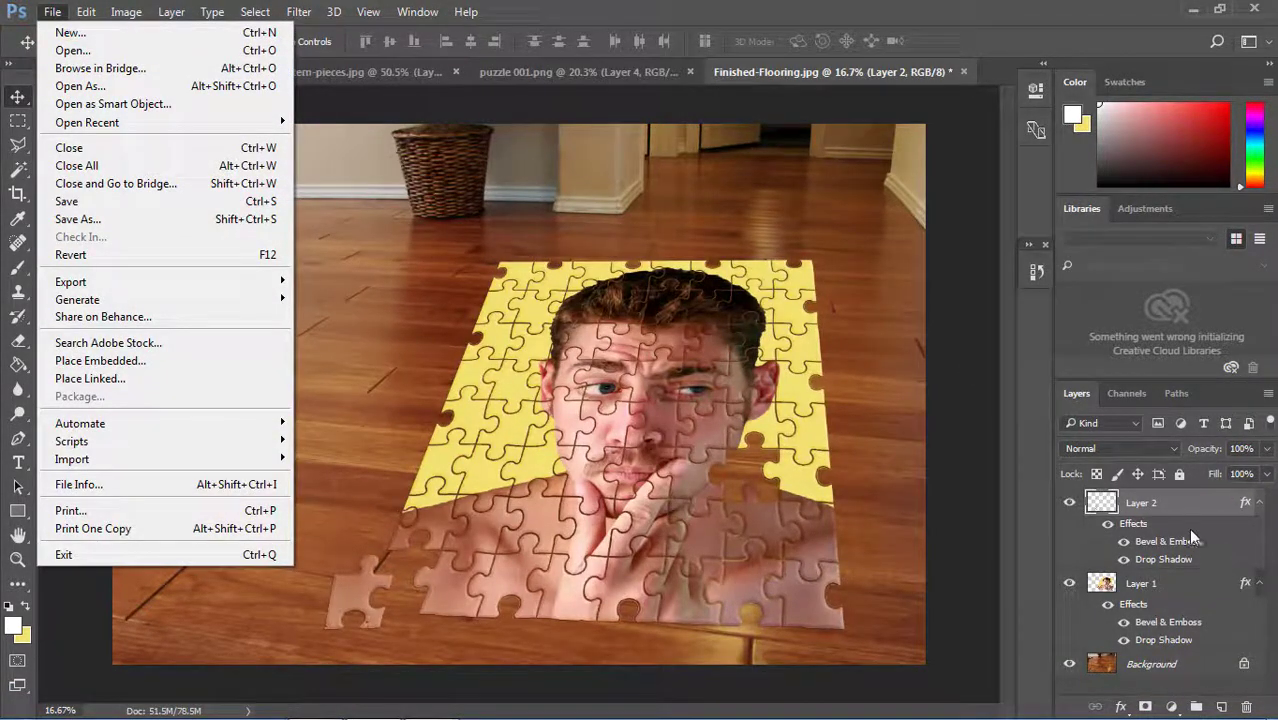
pyautogui.click(1141, 502)
pyautogui.click(633, 72)
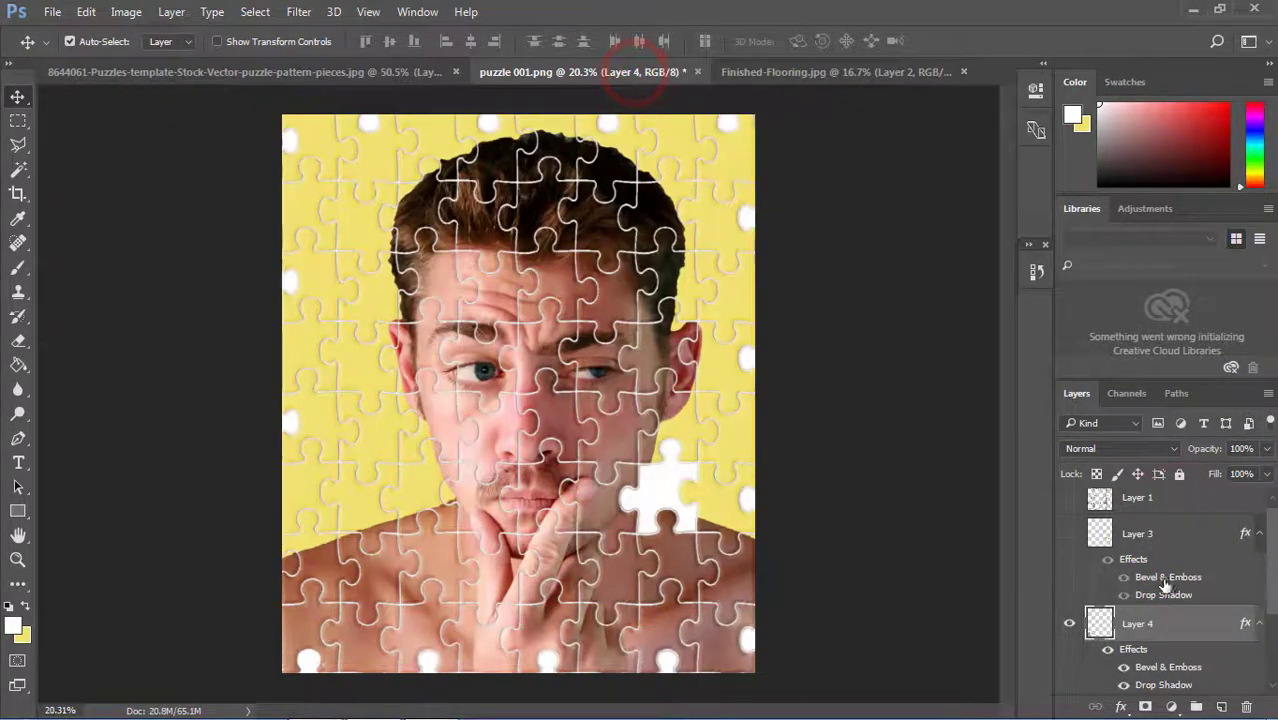
pyautogui.click(1068, 533)
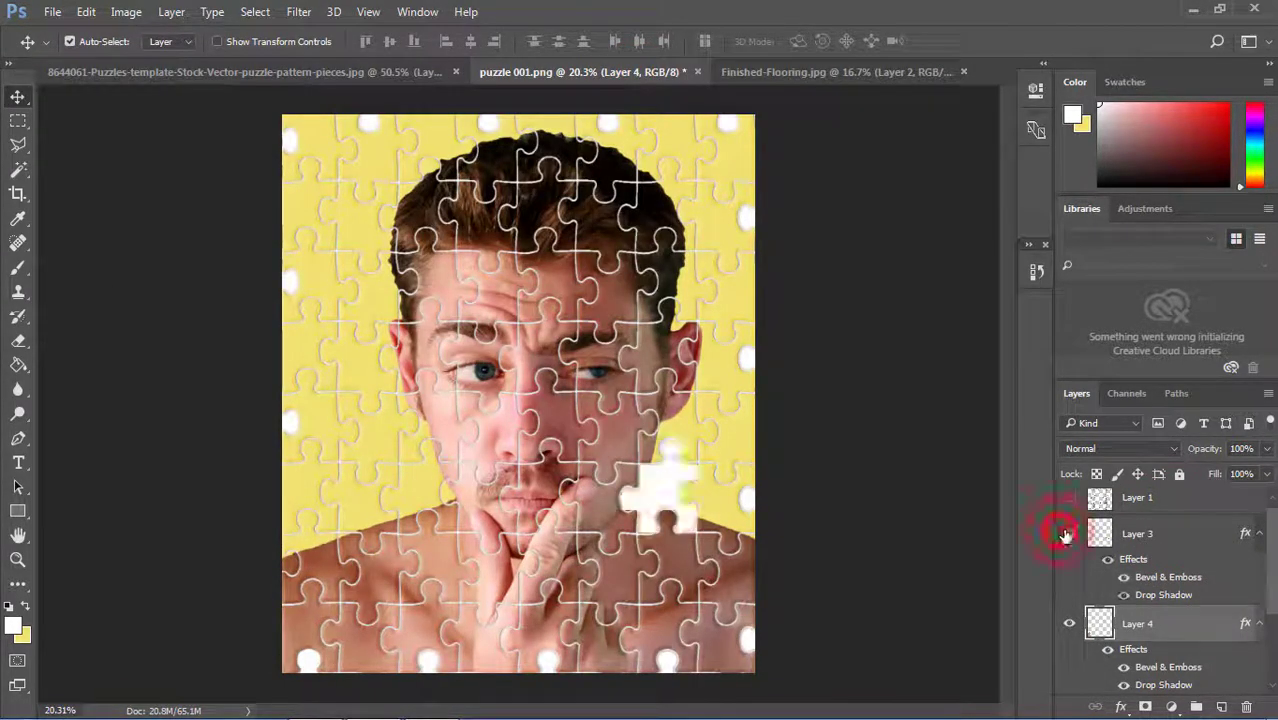
pyautogui.click(1068, 533)
# Step: Bring the Layer 3 piece into the Finished-Flooring scene beside the puzzle's right edge
pyautogui.moveTo(683, 493); pyautogui.dragTo(785, 408)
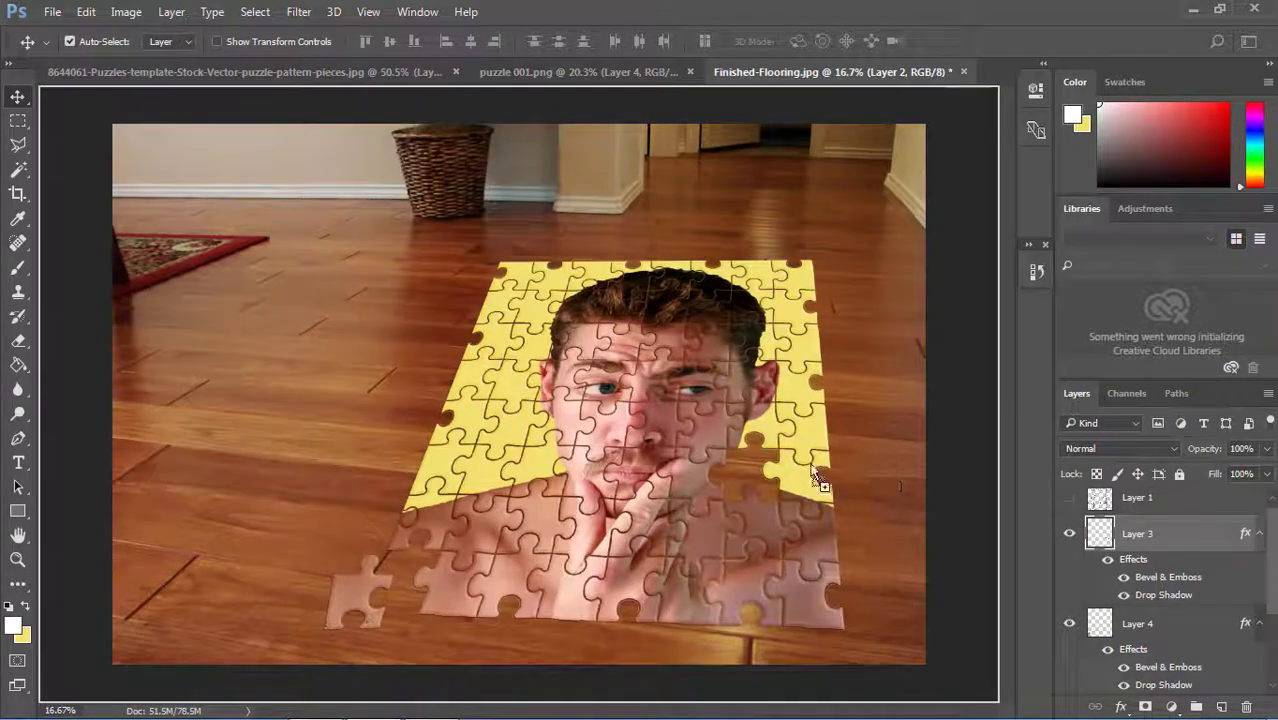
pyautogui.moveTo(847, 463); pyautogui.dragTo(886, 477)
pyautogui.hotkey('ctrl', 't')
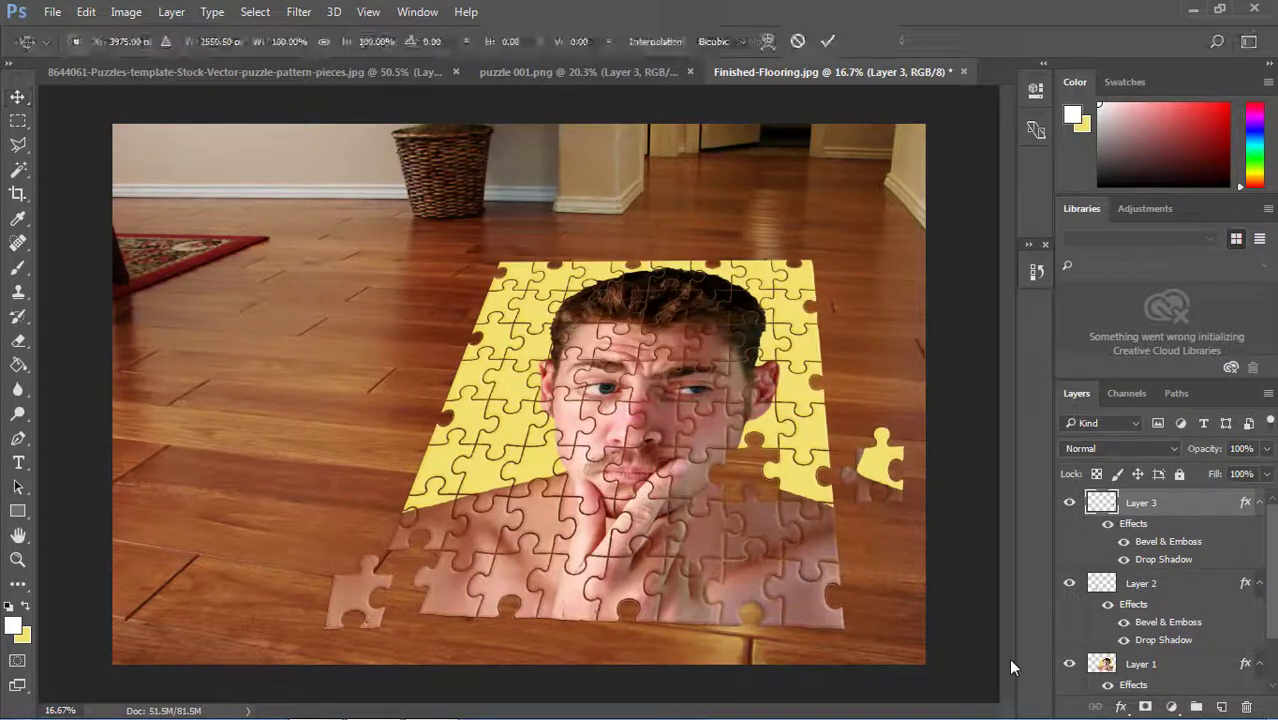
pyautogui.click(810, 485)
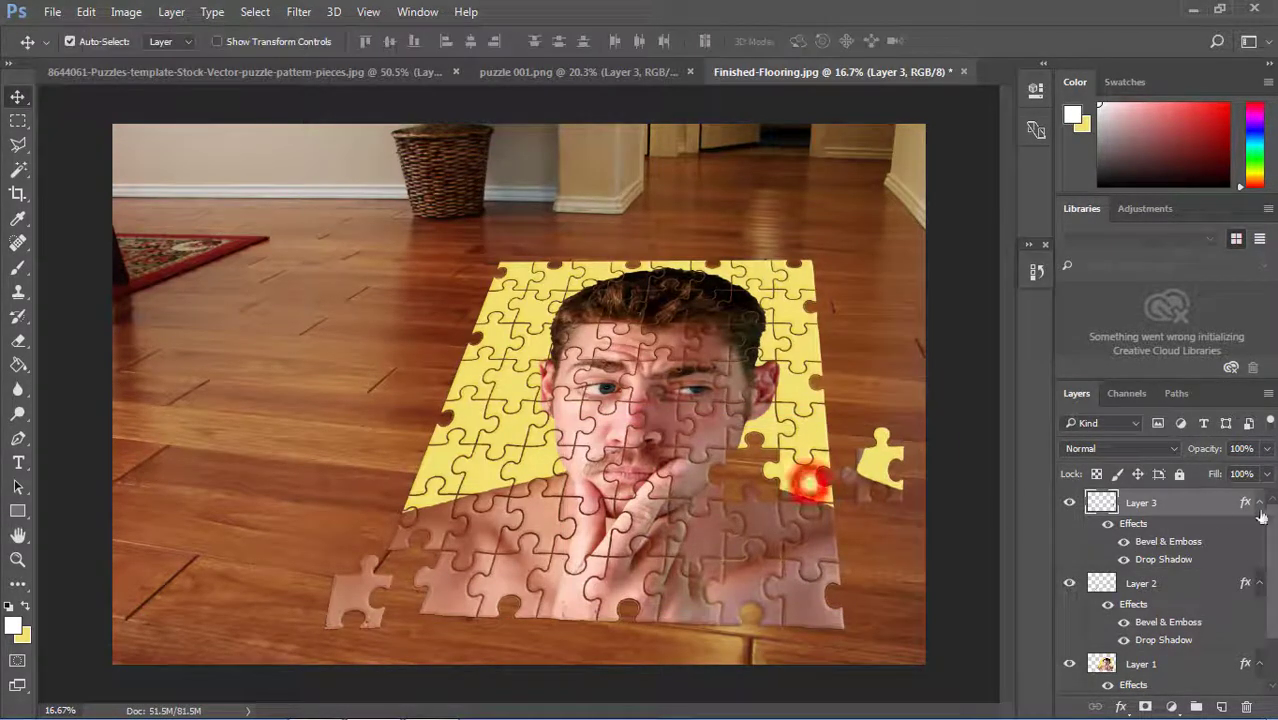
pyautogui.click(1068, 503)
pyautogui.click(1068, 503)
# Step: Distort the Layer 3 piece's corners to match the floor's perspective
pyautogui.hotkey('ctrl', 't')
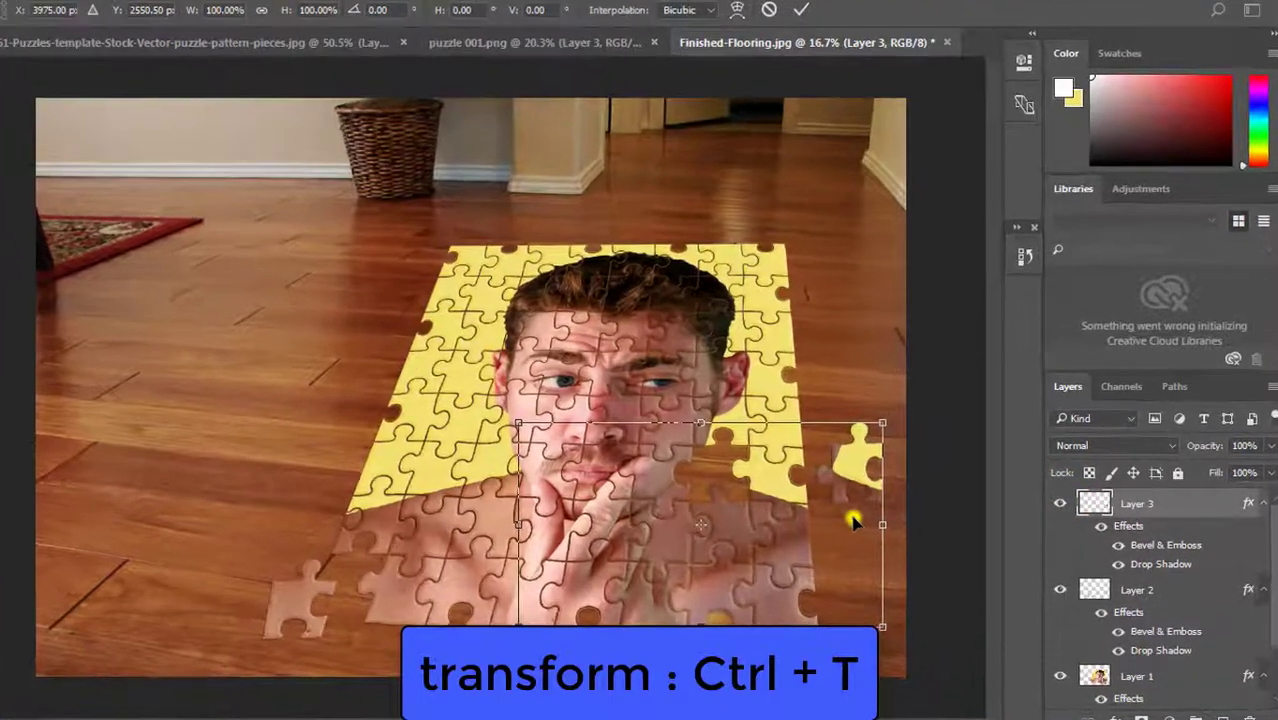
pyautogui.rightClick(884, 515)
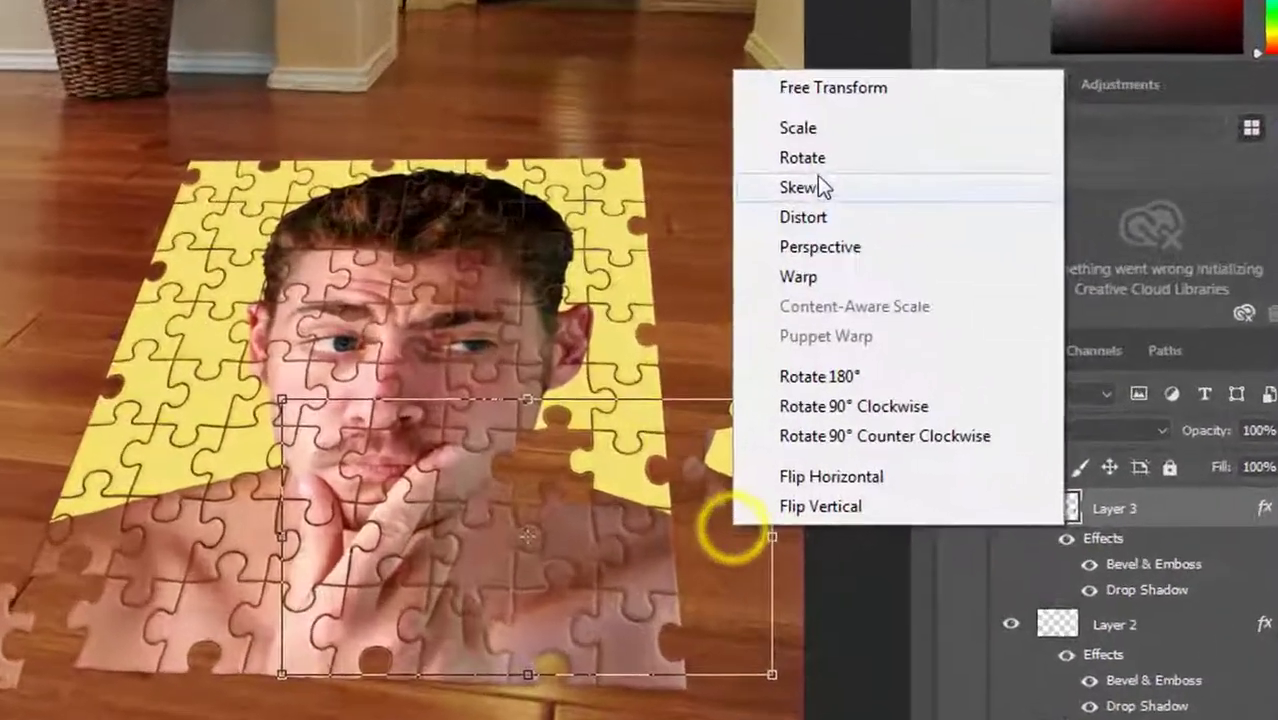
pyautogui.click(934, 300)
pyautogui.moveTo(756, 396); pyautogui.dragTo(777, 423)
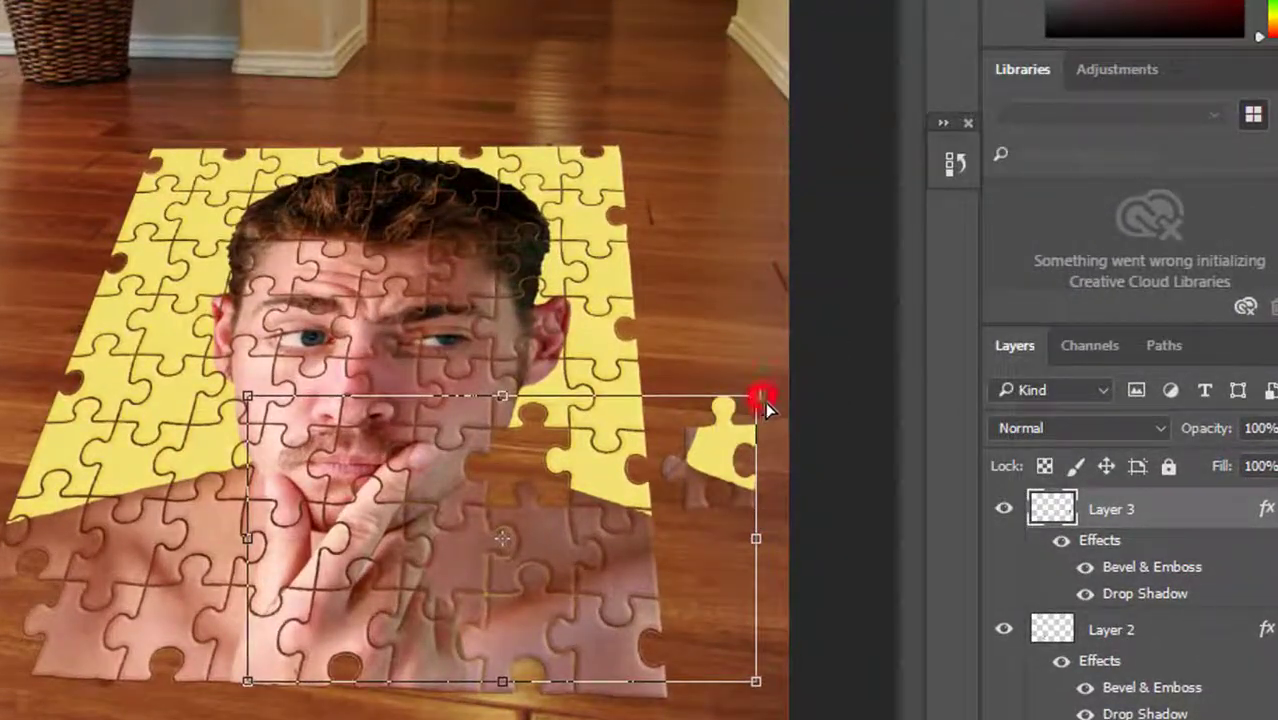
pyautogui.moveTo(247, 396); pyautogui.dragTo(302, 413)
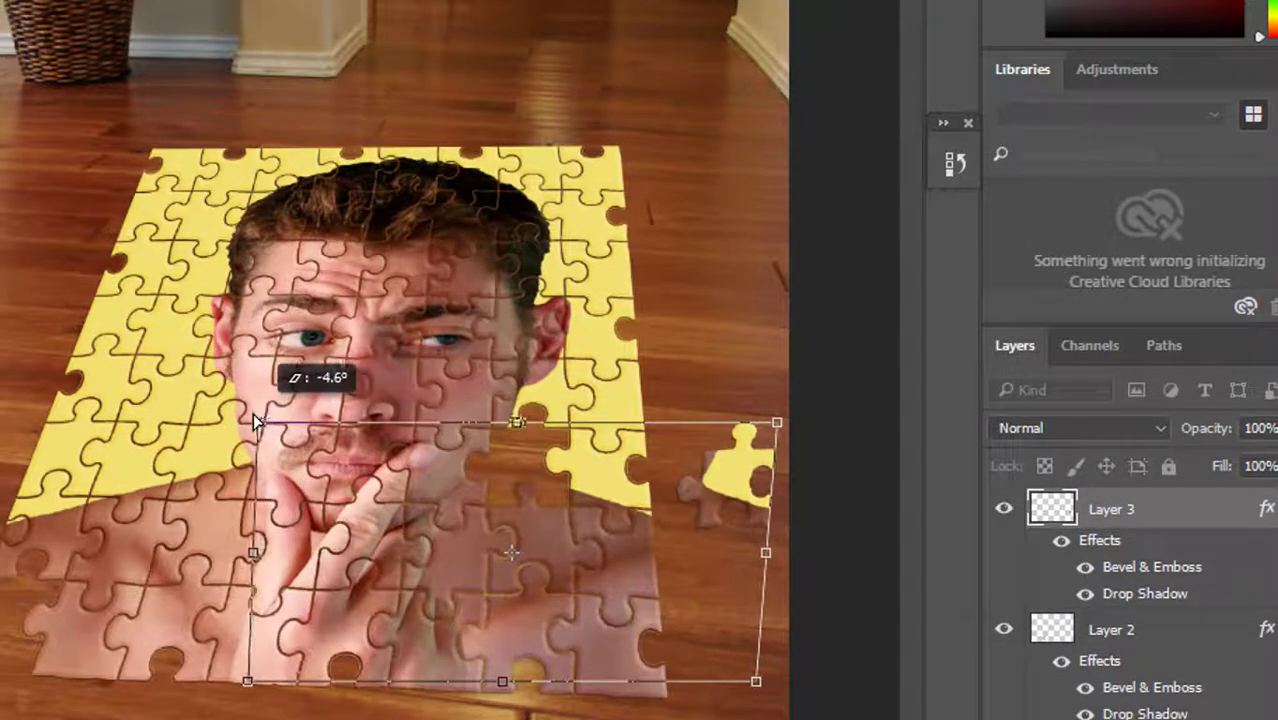
pyautogui.moveTo(302, 411); pyautogui.dragTo(253, 413)
pyautogui.moveTo(756, 681)
pyautogui.mouseDown()
pyautogui.moveTo(748, 668)
pyautogui.moveTo(766, 697)
pyautogui.moveTo(779, 688)
pyautogui.mouseUp()
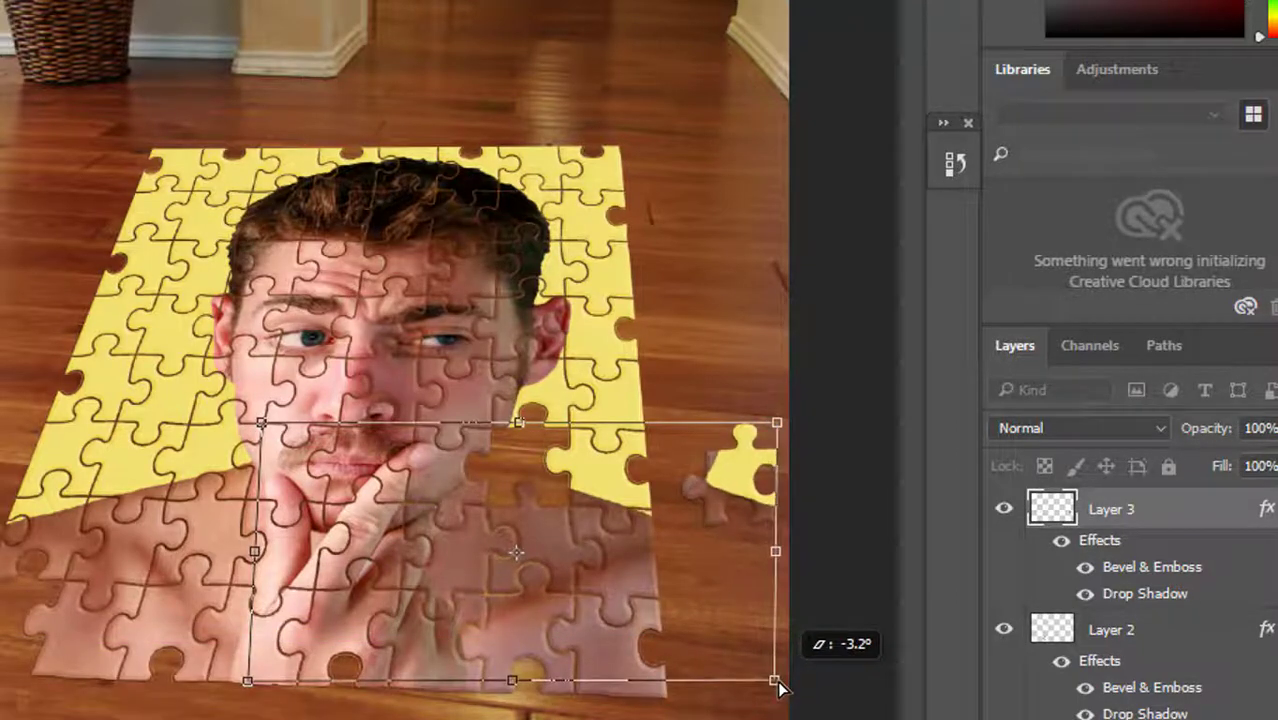
pyautogui.click(745, 613)
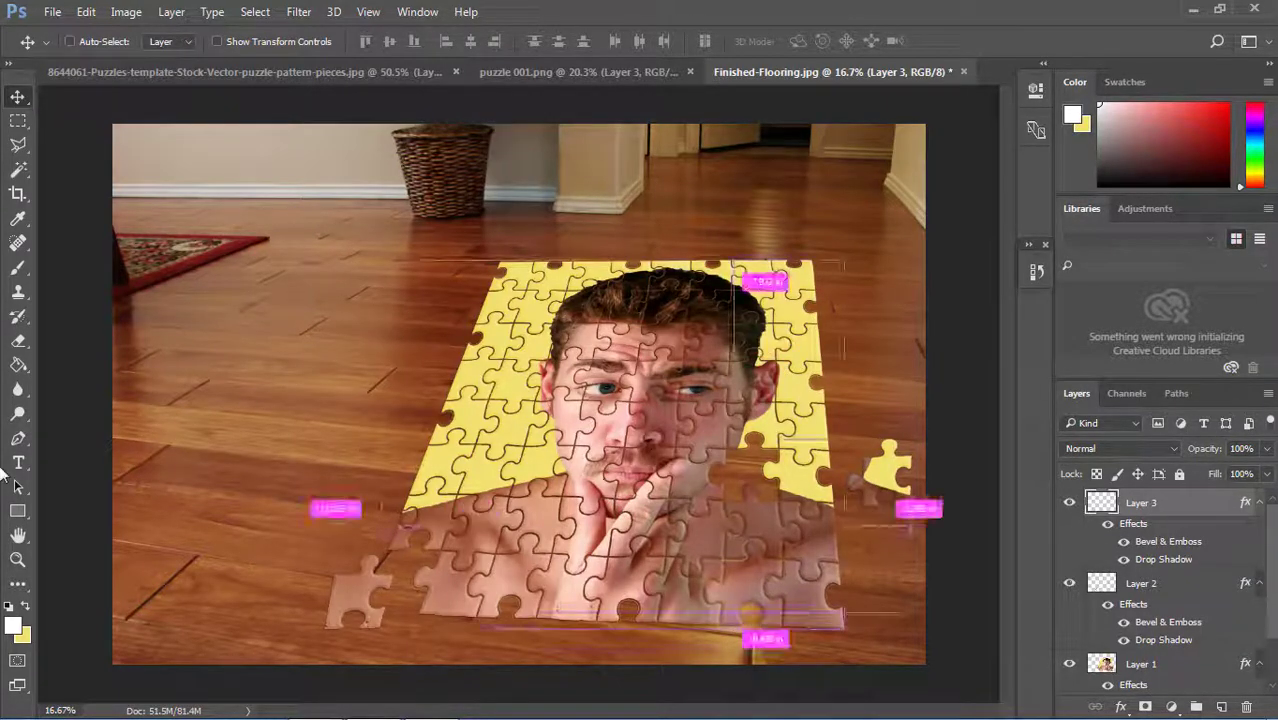
# Step: Zoom in on the missing-piece gap with the Eraser tool active on Layer 1
pyautogui.hotkey('ctrl', '+')
pyautogui.hotkey('ctrl', '+')
pyautogui.hotkey('ctrl', '+')
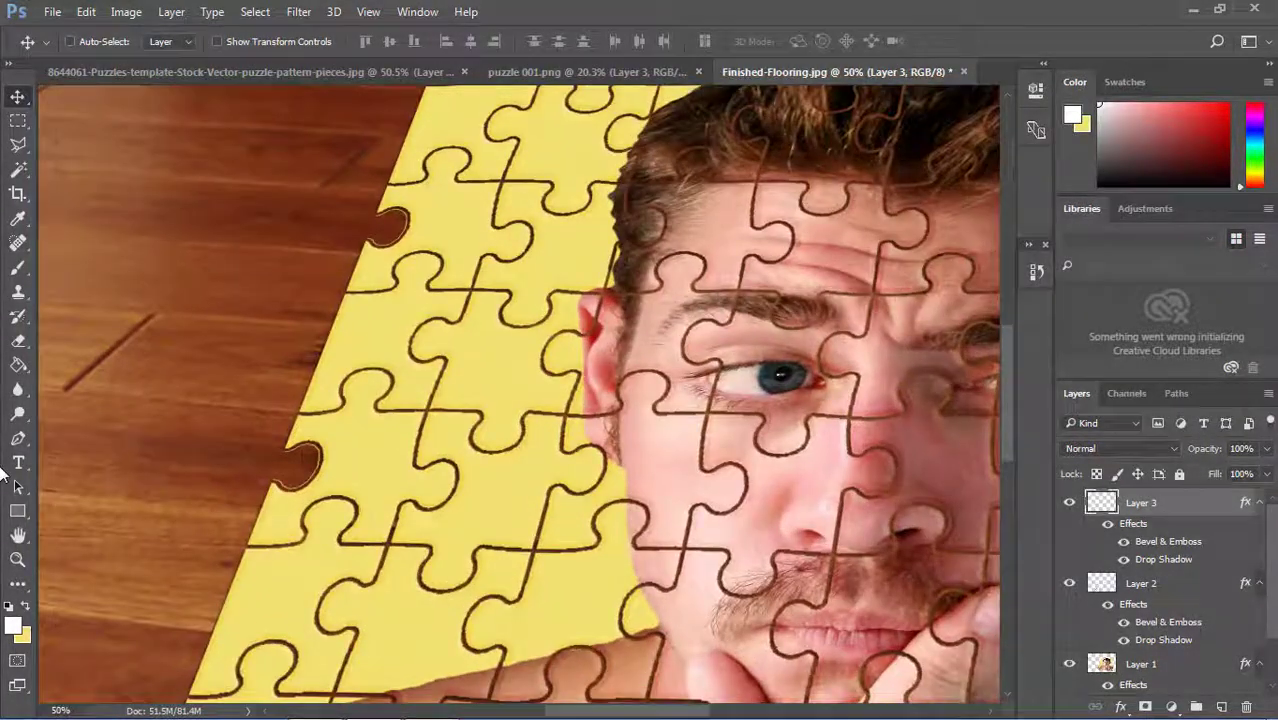
pyautogui.moveTo(699, 550); pyautogui.dragTo(168, 400)
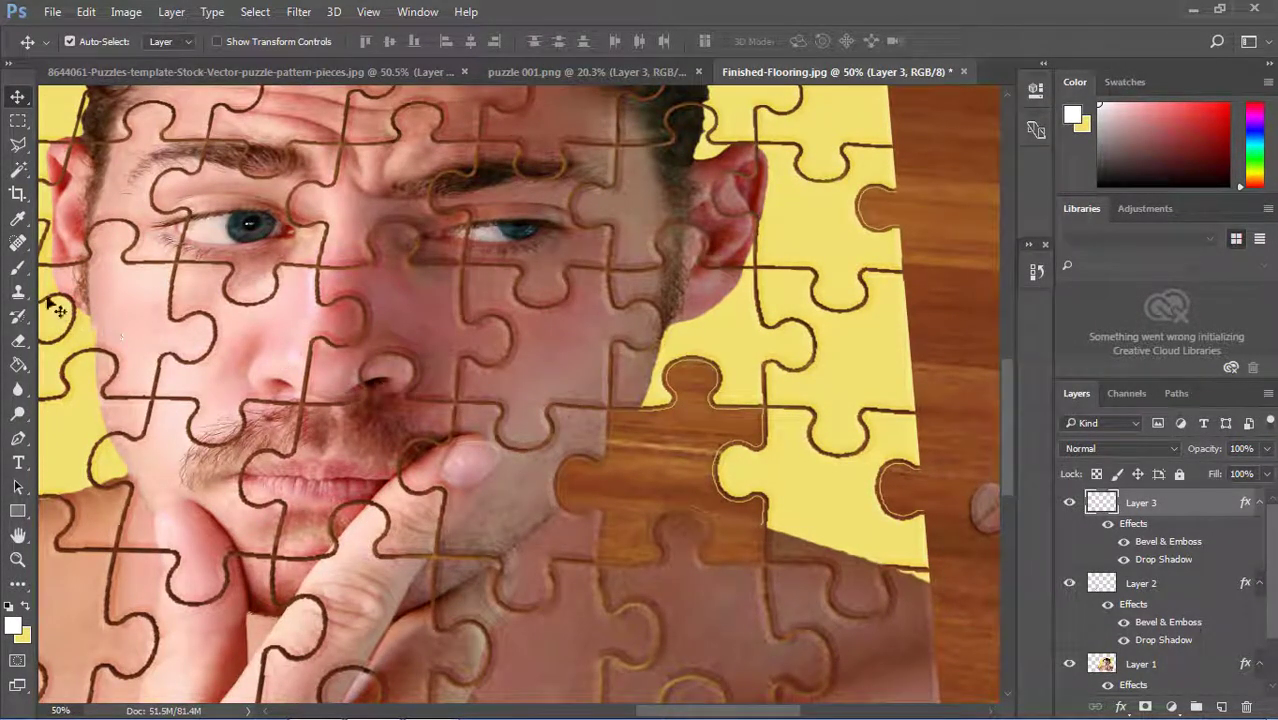
pyautogui.click(19, 414)
pyautogui.click(17, 506)
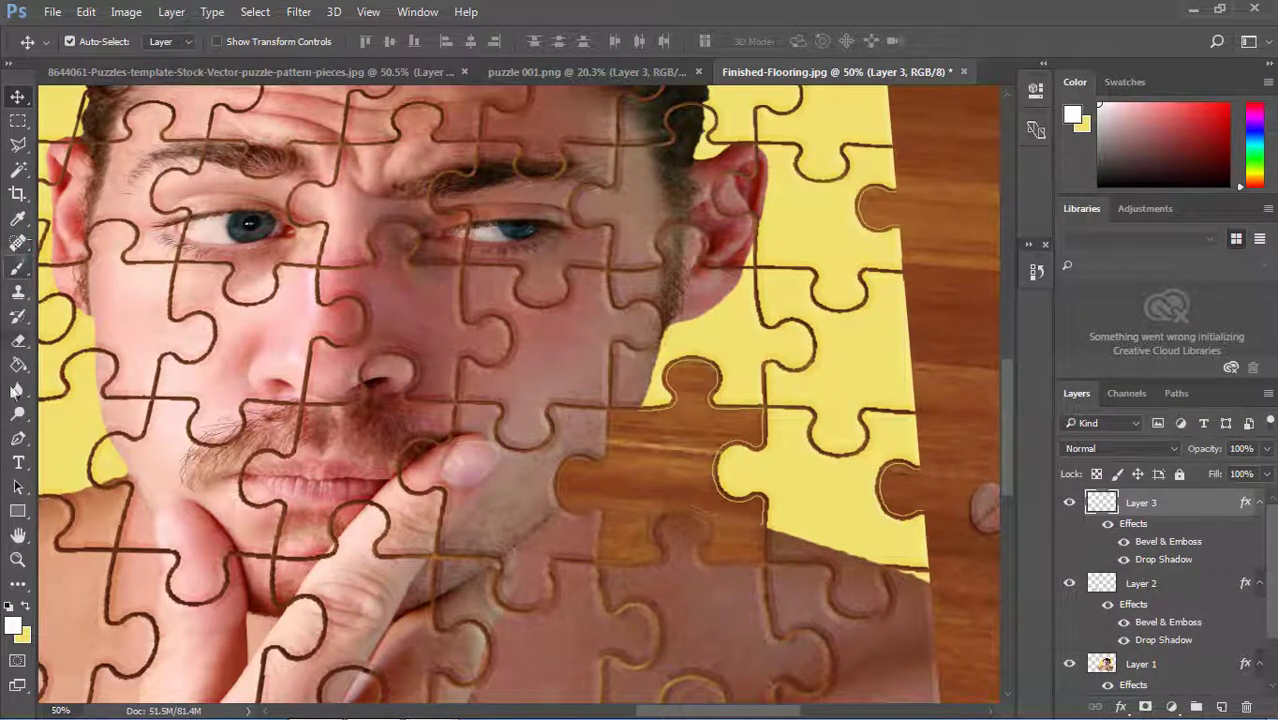
pyautogui.click(22, 252)
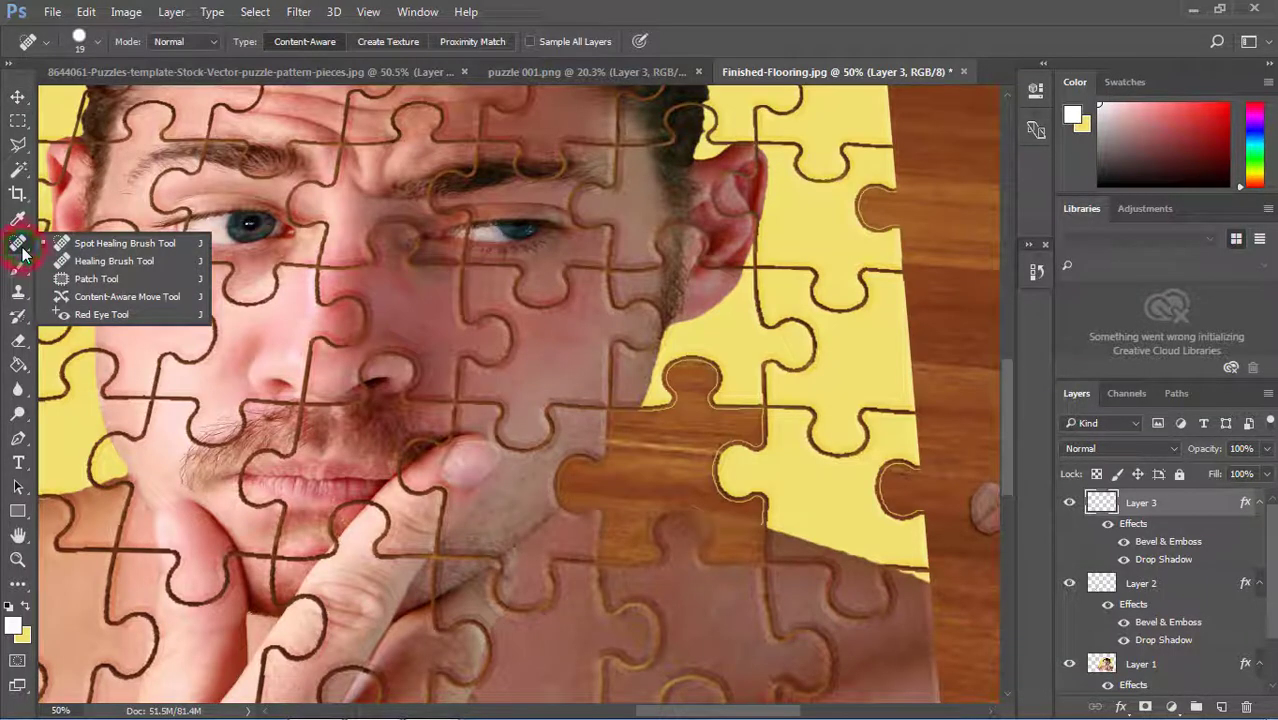
pyautogui.click(19, 340)
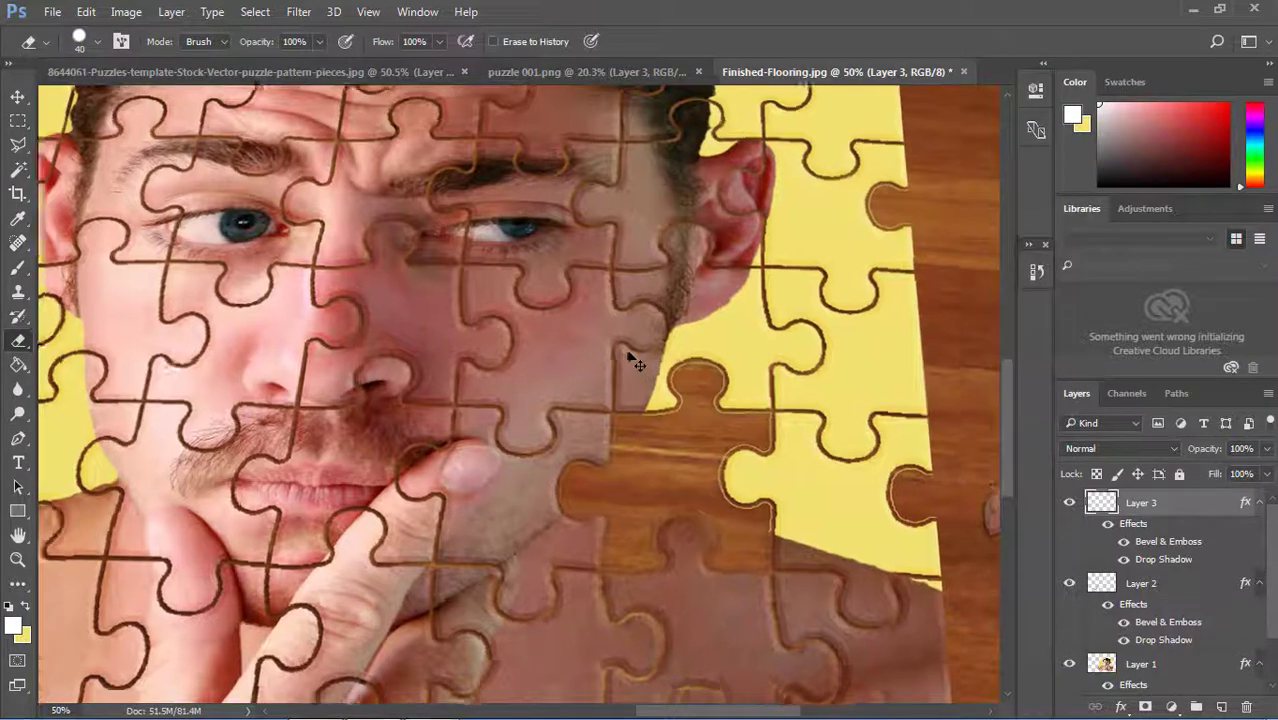
pyautogui.hotkey('ctrl', '+')
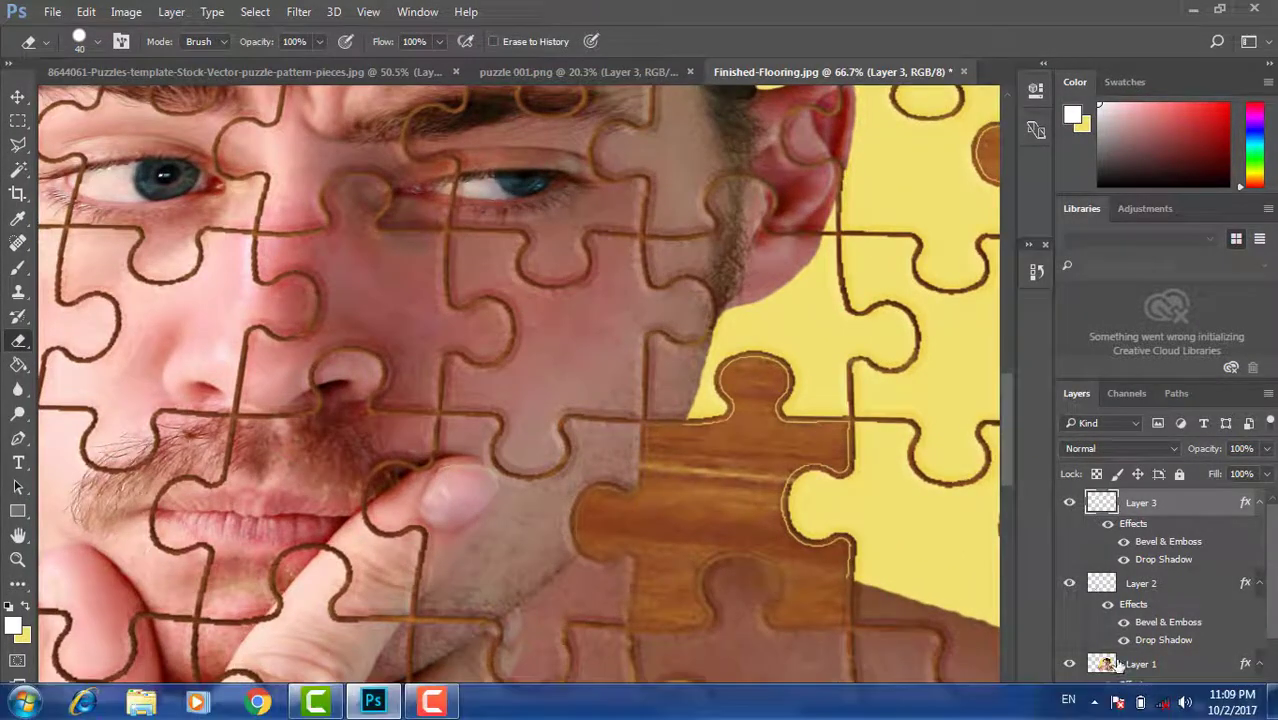
pyautogui.click(1100, 670)
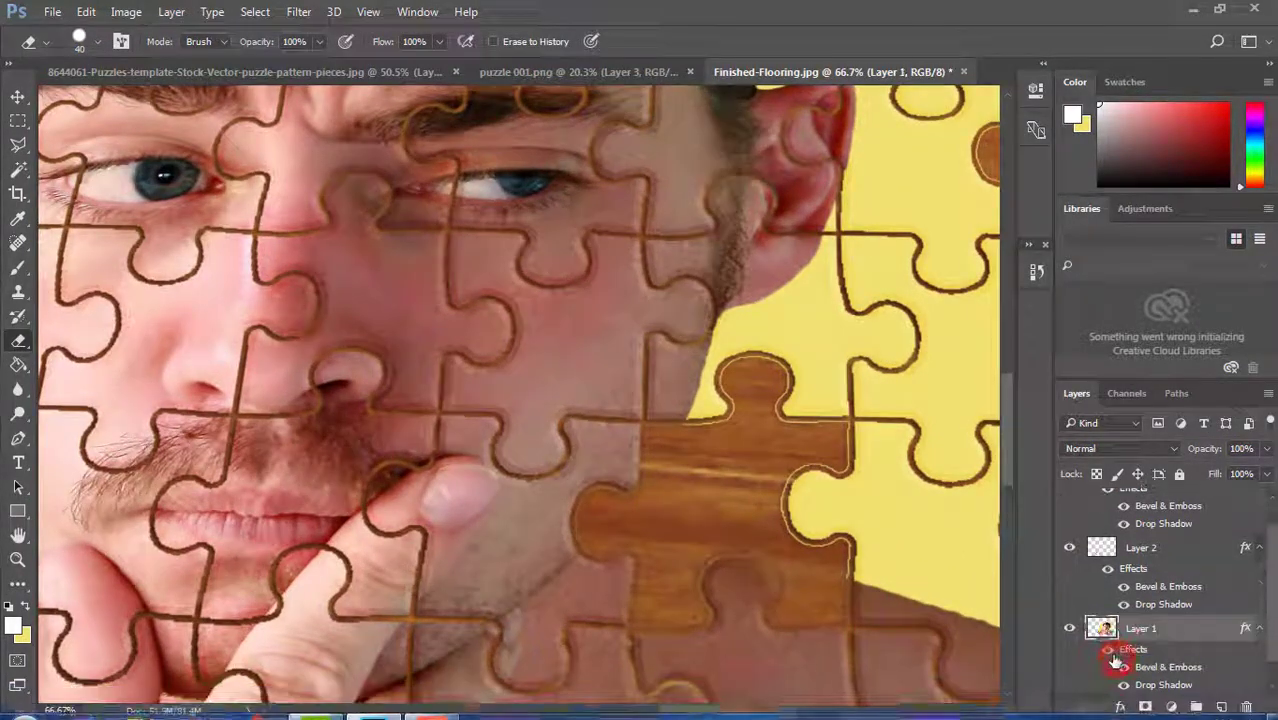
# Step: Erase the light fringes around the gap edges and the bottom-edge knobs
pyautogui.click(780, 424)
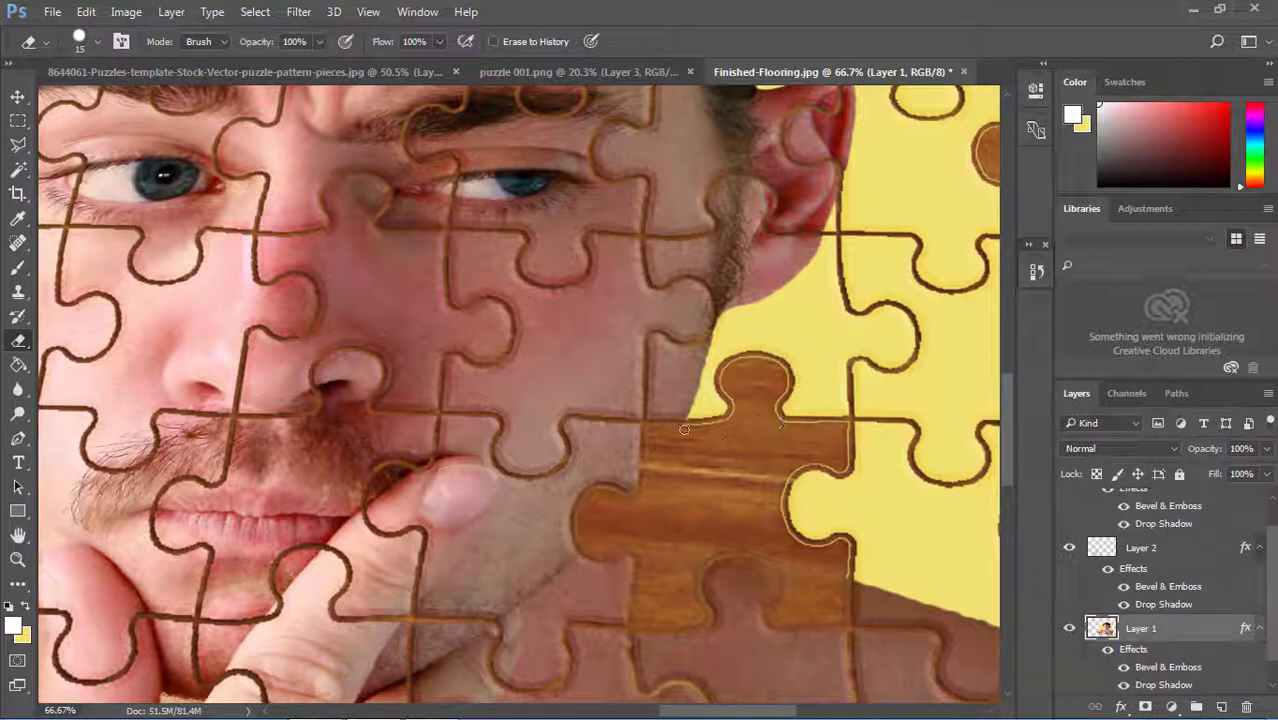
pyautogui.moveTo(617, 496); pyautogui.dragTo(572, 528)
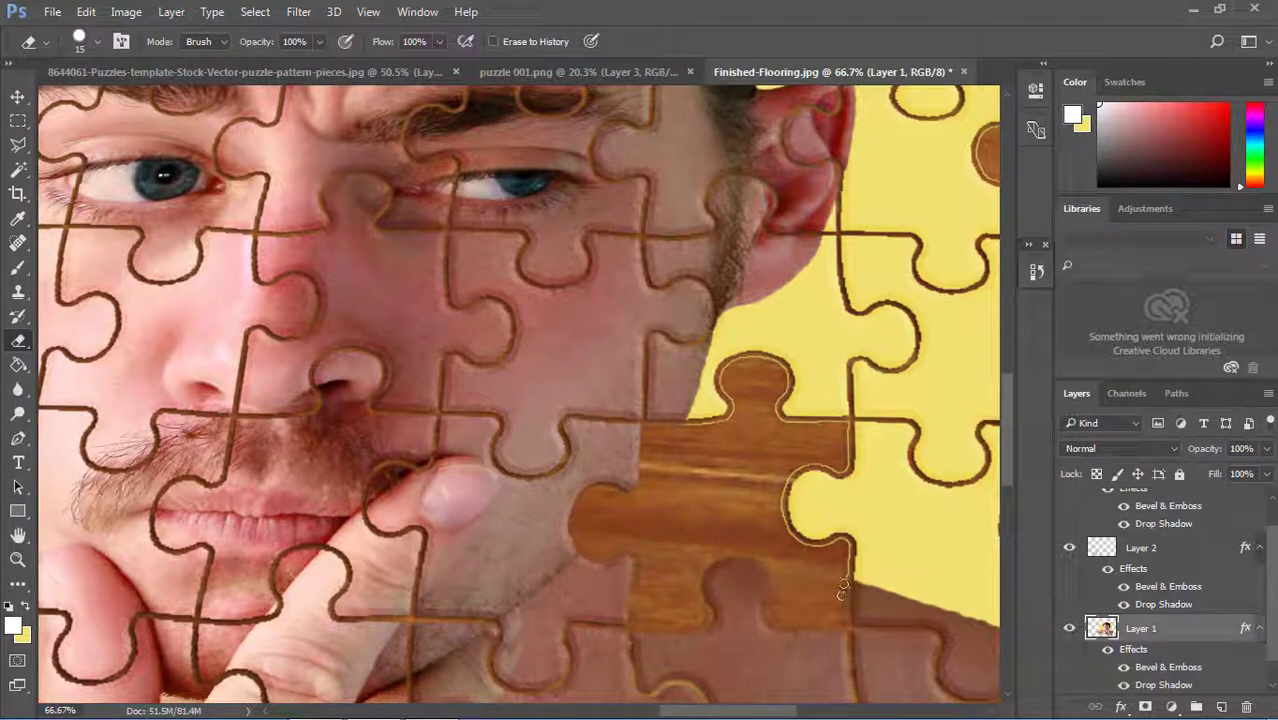
pyautogui.moveTo(845, 540); pyautogui.dragTo(777, 512)
pyautogui.moveTo(836, 542)
pyautogui.mouseDown()
pyautogui.moveTo(803, 459)
pyautogui.moveTo(800, 505)
pyautogui.mouseUp()
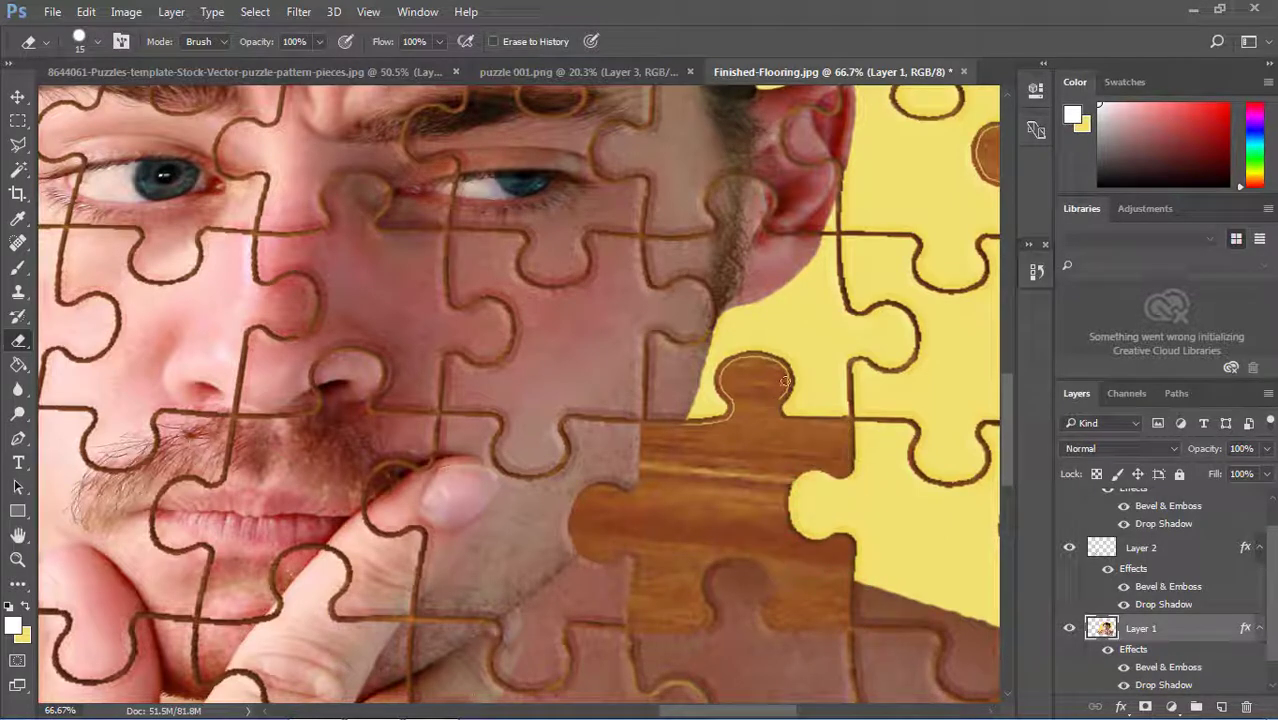
pyautogui.click(771, 505)
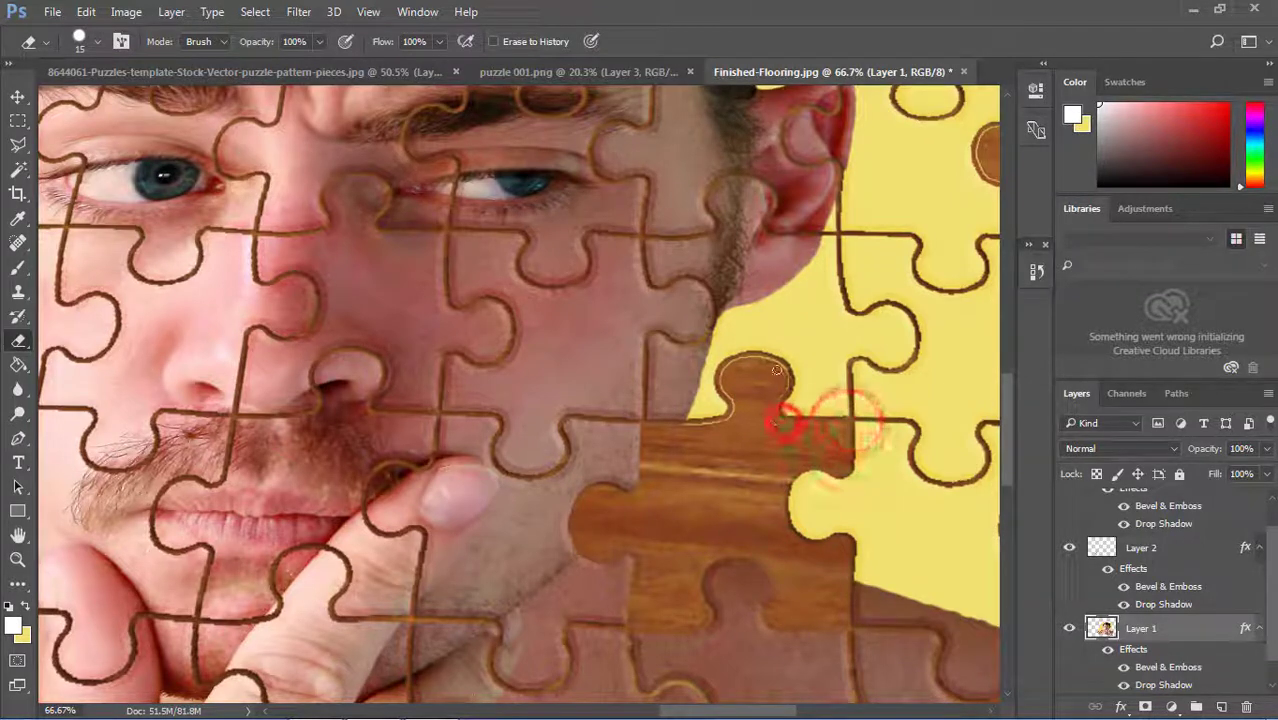
pyautogui.moveTo(848, 424)
pyautogui.mouseDown()
pyautogui.moveTo(656, 426)
pyautogui.moveTo(736, 366)
pyautogui.moveTo(652, 277)
pyautogui.moveTo(660, 235)
pyautogui.mouseUp()
pyautogui.click(519, 391)
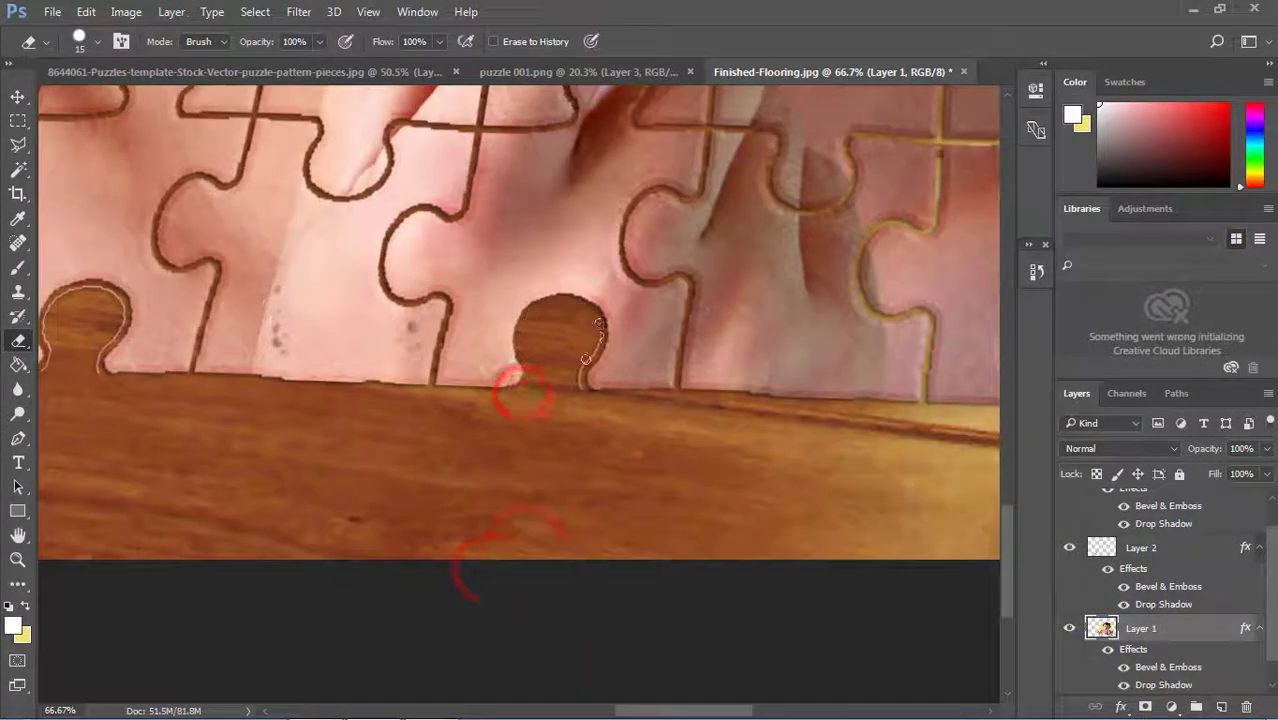
pyautogui.moveTo(662, 408)
pyautogui.mouseDown()
pyautogui.moveTo(733, 428)
pyautogui.moveTo(486, 461)
pyautogui.mouseUp()
pyautogui.click(330, 450)
pyautogui.moveTo(340, 418)
pyautogui.mouseDown()
pyautogui.moveTo(375, 352)
pyautogui.moveTo(413, 464)
pyautogui.mouseUp()
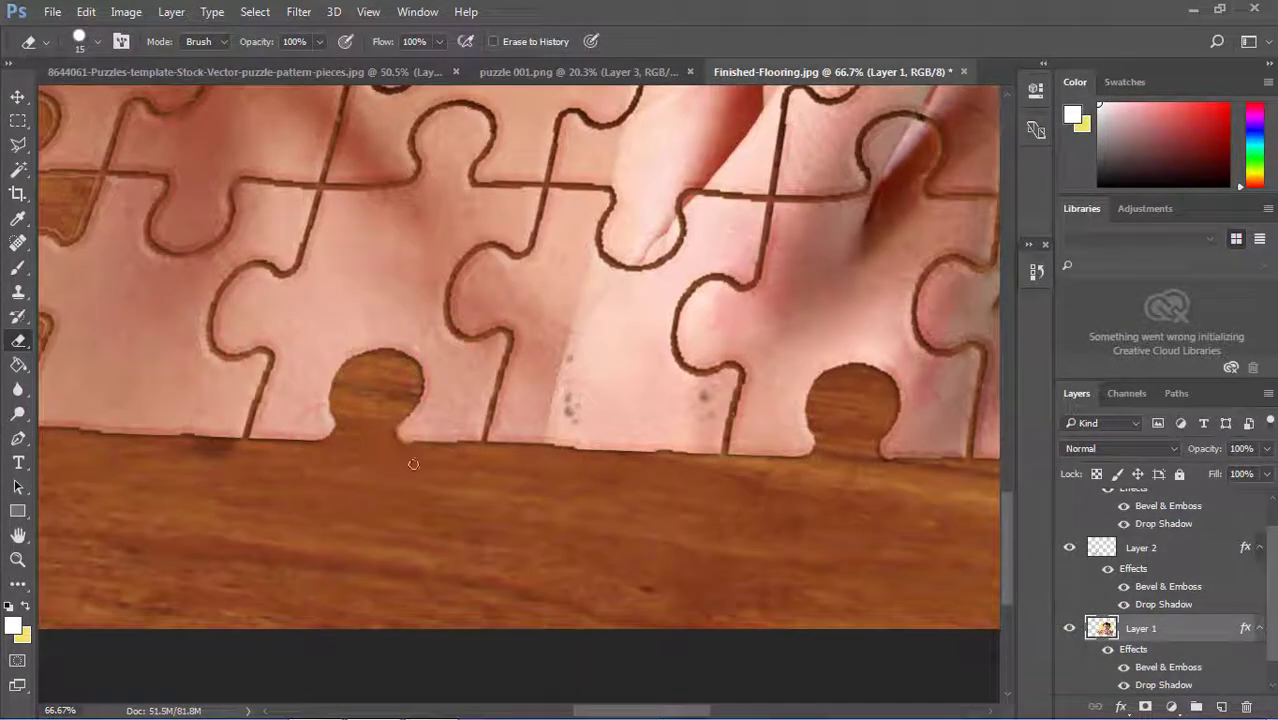
pyautogui.hotkey('ctrl', '-')
pyautogui.hotkey('ctrl', '-')
pyautogui.hotkey('ctrl', '-')
pyautogui.hotkey('ctrl', '-')
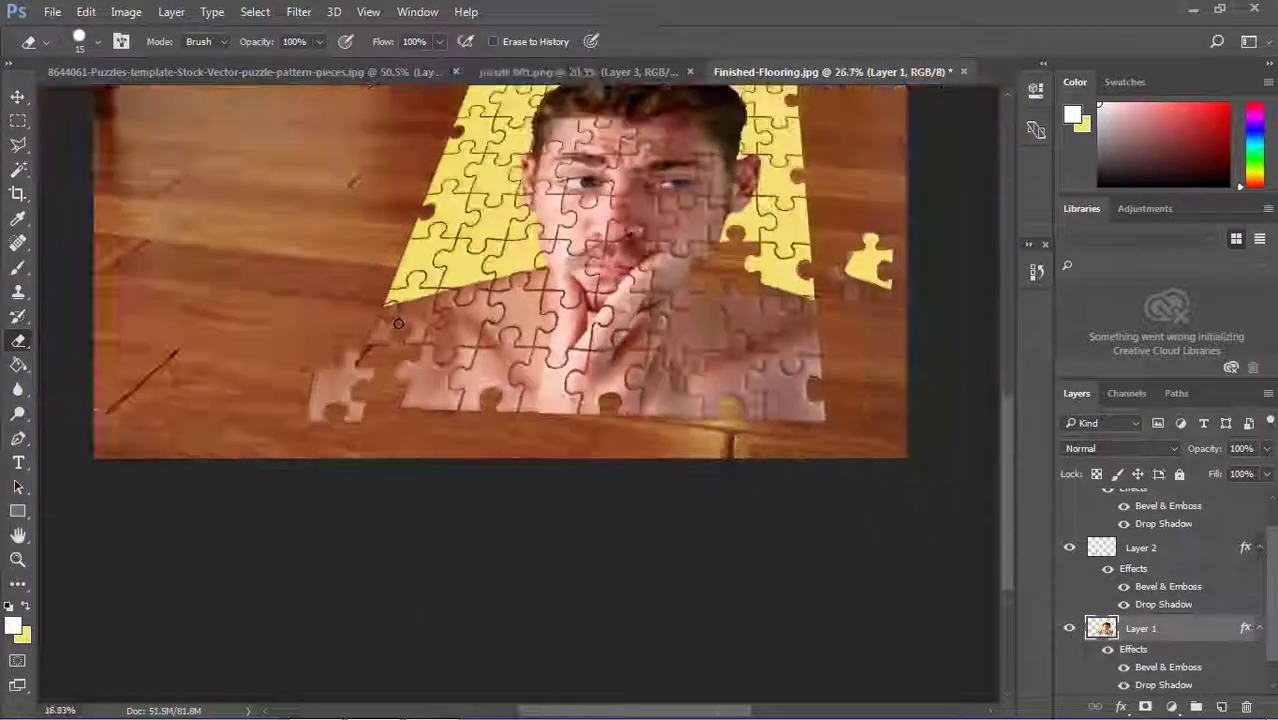
pyautogui.hotkey('ctrl', '-')
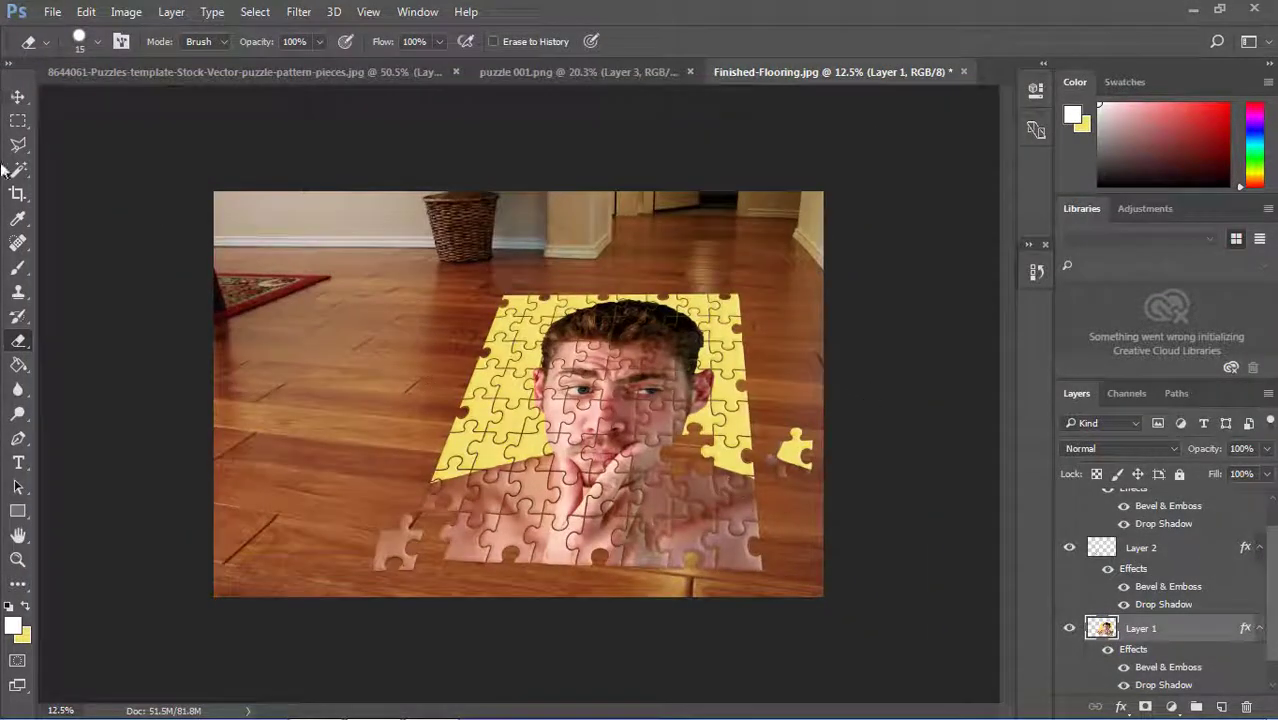
# Step: Crop the empty strip off the composite's left side
pyautogui.click(12, 194)
pyautogui.moveTo(208, 394); pyautogui.dragTo(407, 433)
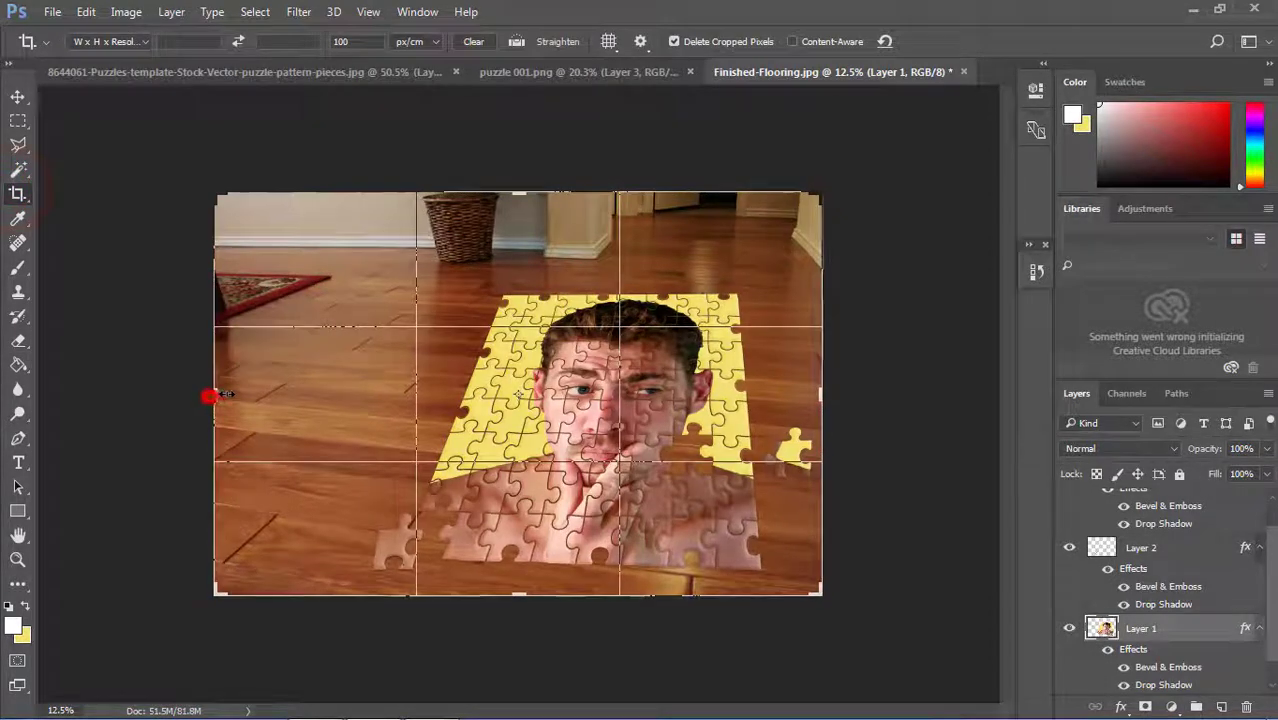
pyautogui.press('Return')
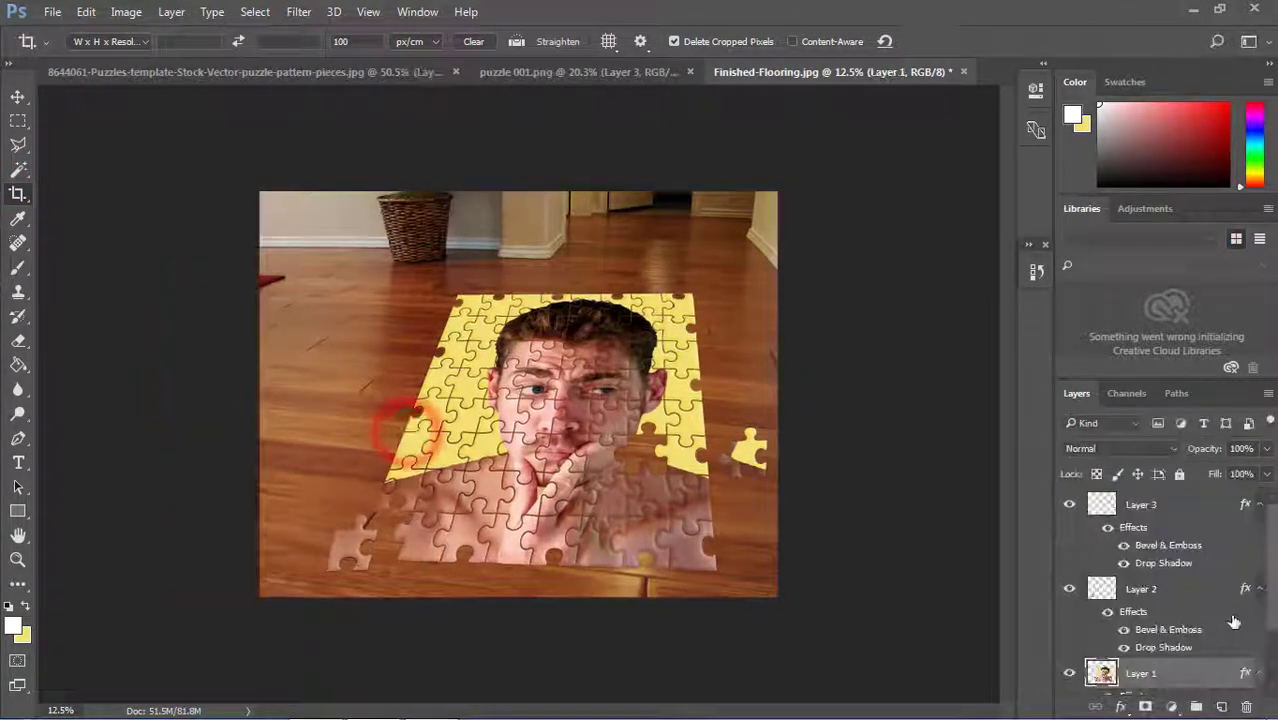
# Step: Brighten the Background floor with Levels input values 0, 1.15 and 170
pyautogui.click(1190, 681)
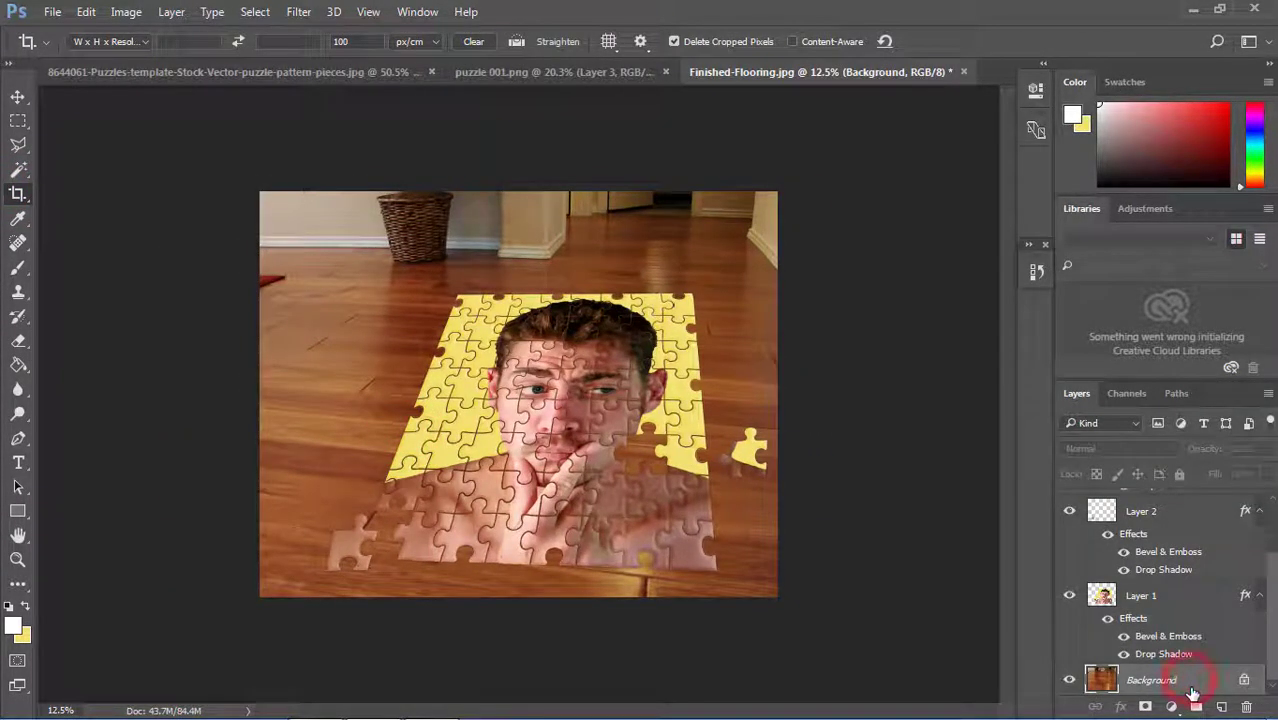
pyautogui.hotkey('ctrl', 'l')
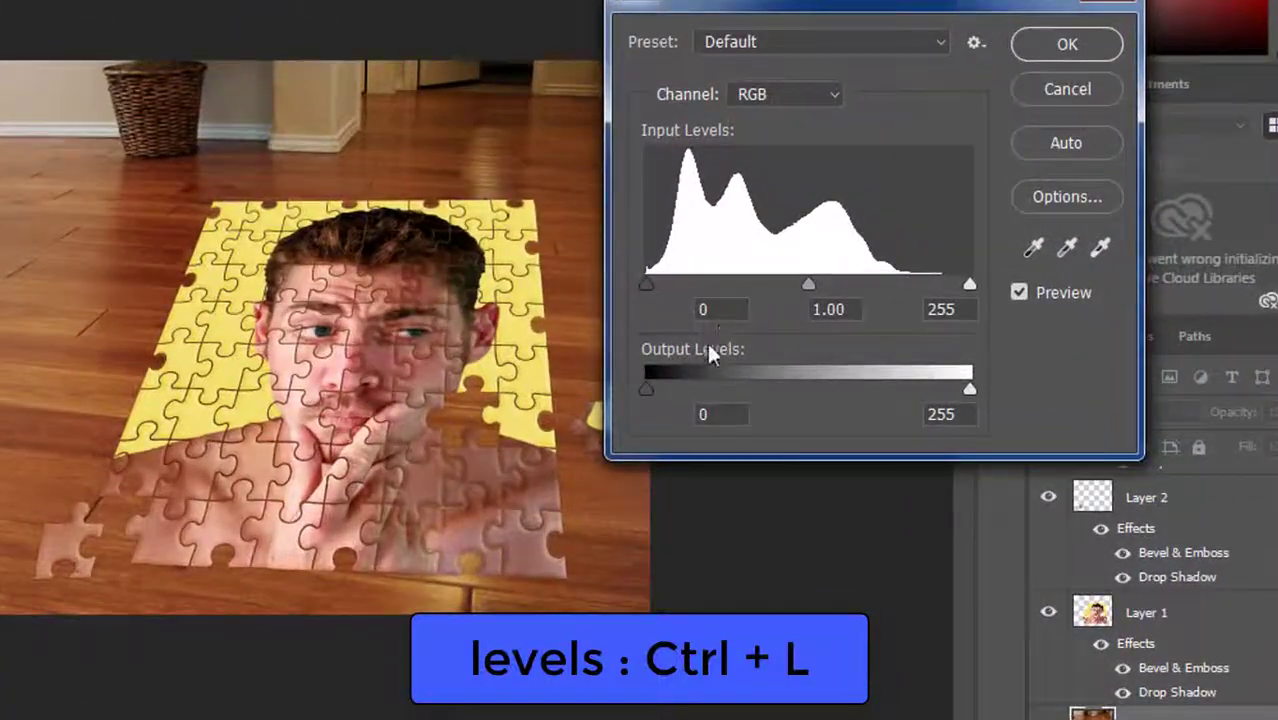
pyautogui.moveTo(846, 292); pyautogui.dragTo(776, 282)
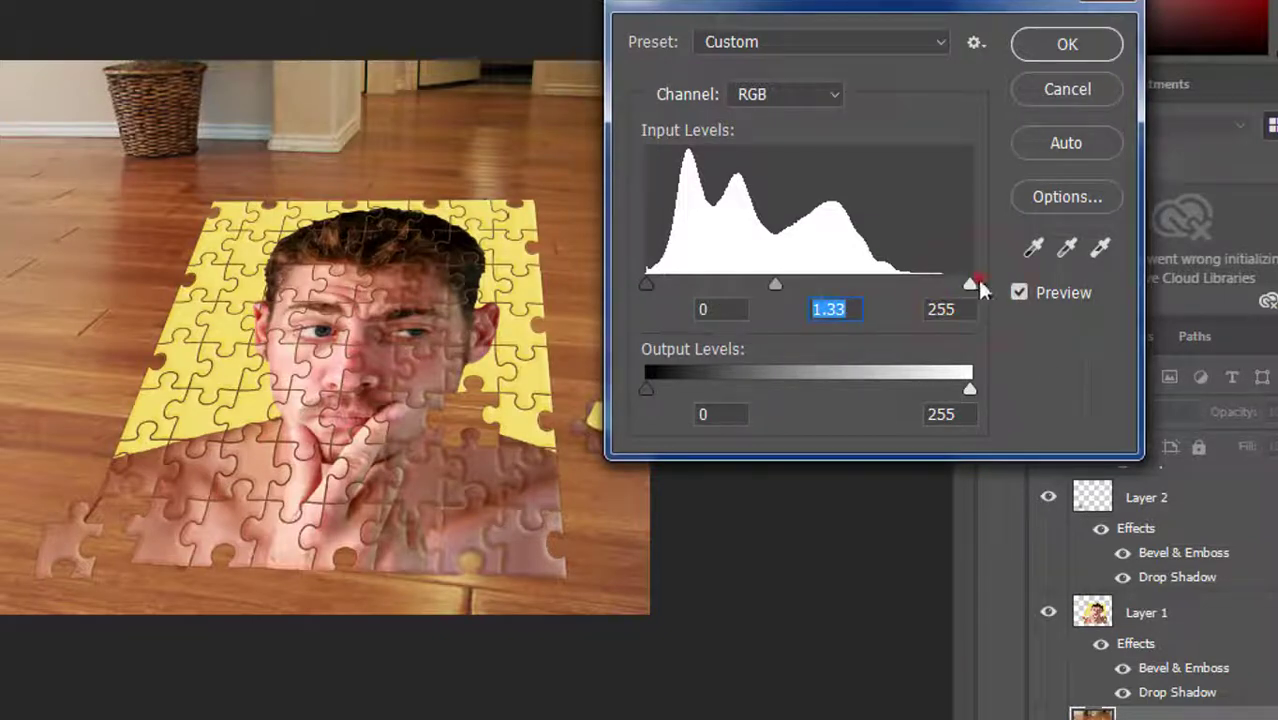
pyautogui.moveTo(963, 289); pyautogui.dragTo(862, 268)
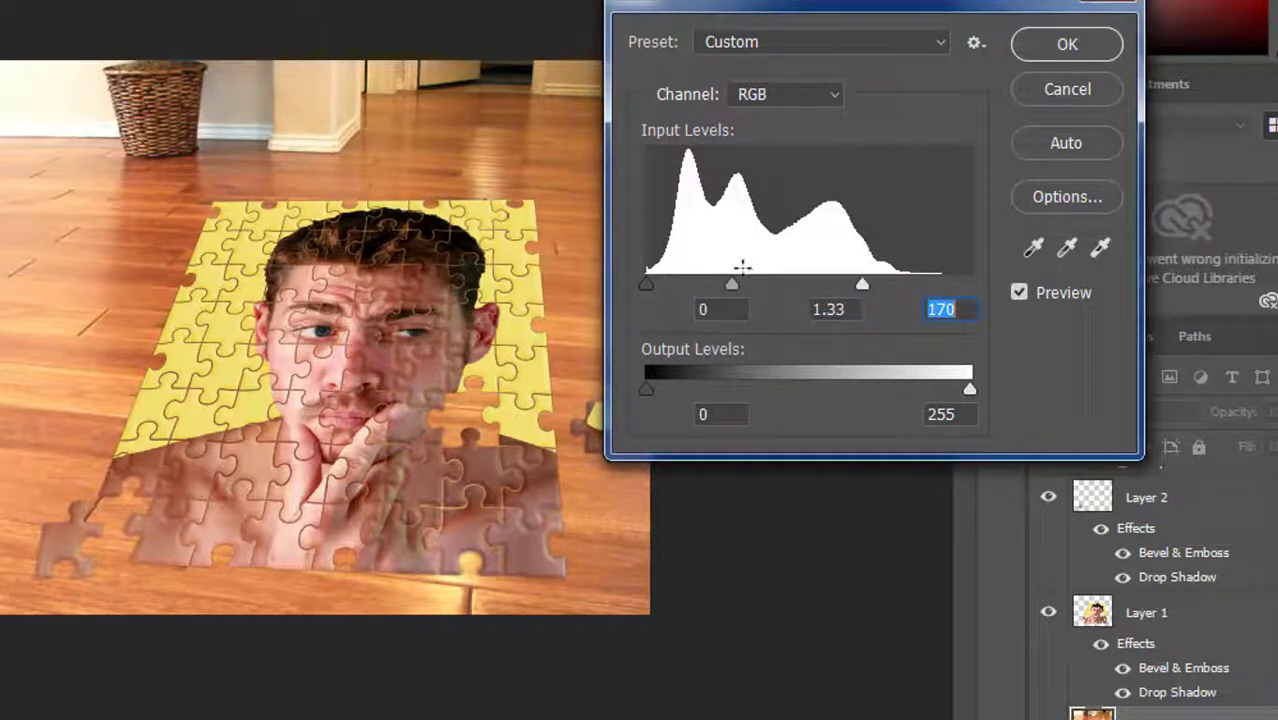
pyautogui.moveTo(736, 284); pyautogui.dragTo(743, 285)
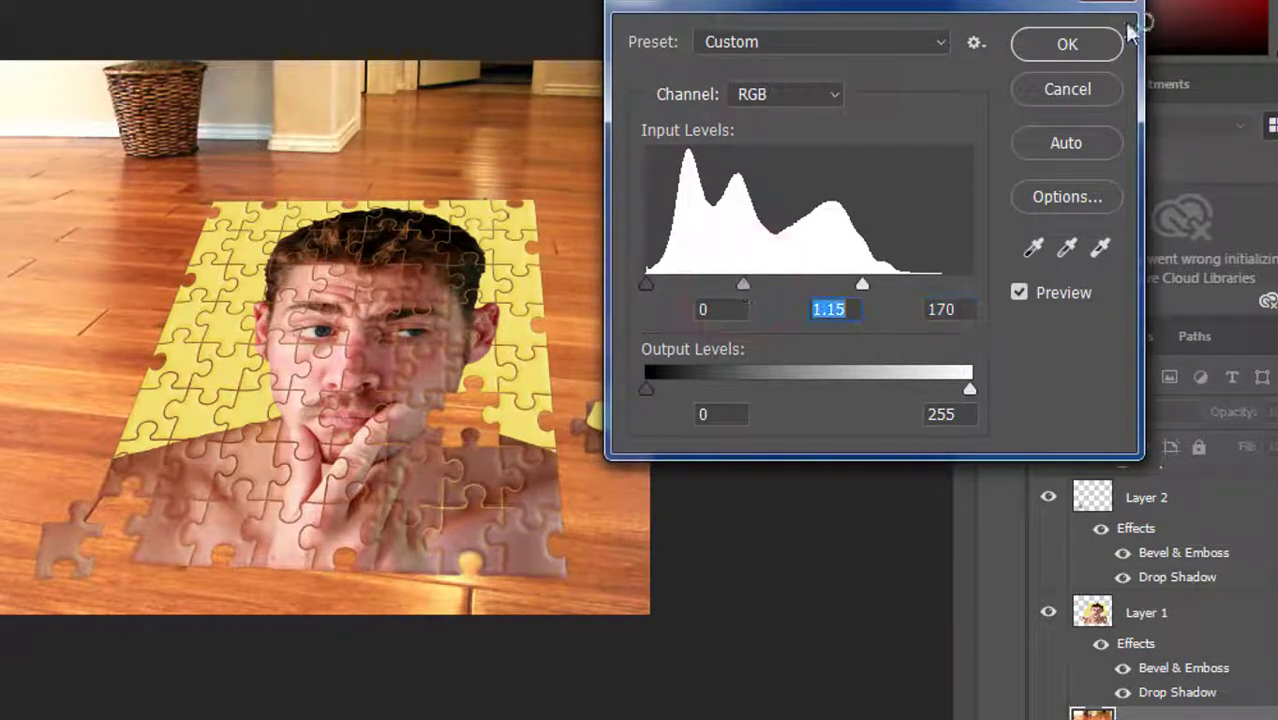
pyautogui.click(1065, 44)
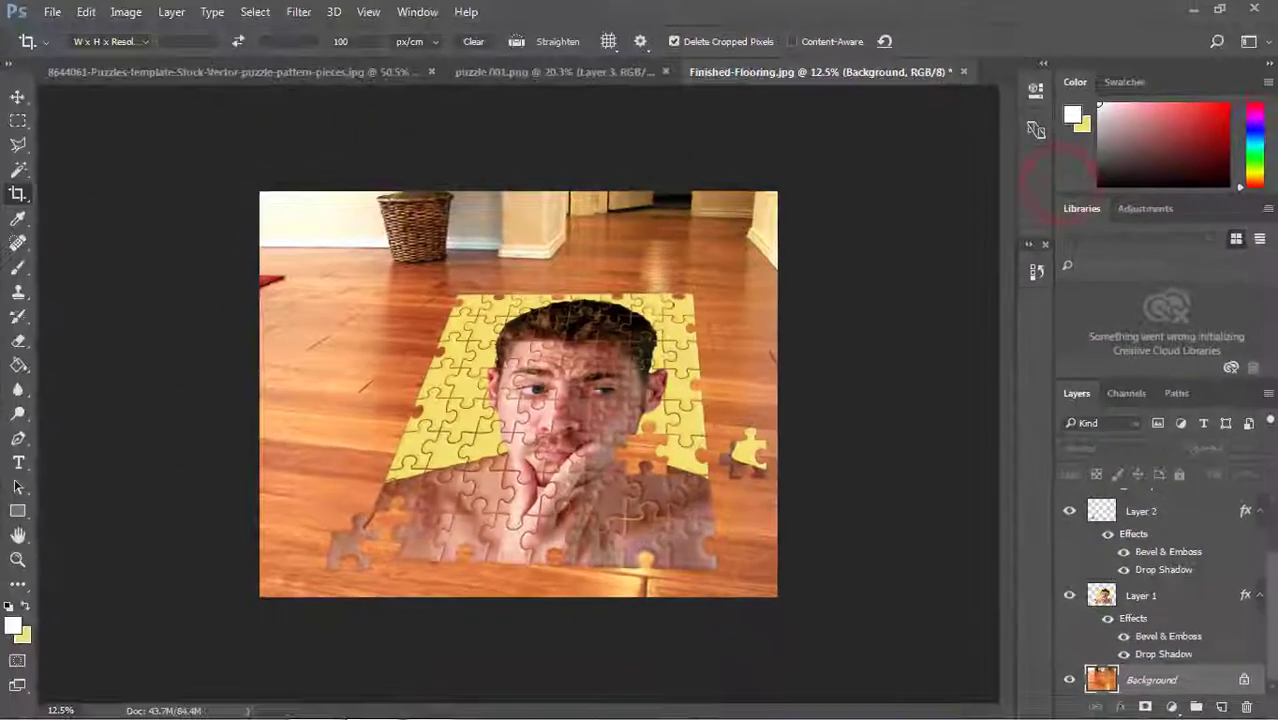
# Step: Zoom in to inspect the face's emboss detail, then fit the image on screen
pyautogui.hotkey('ctrl', '+')
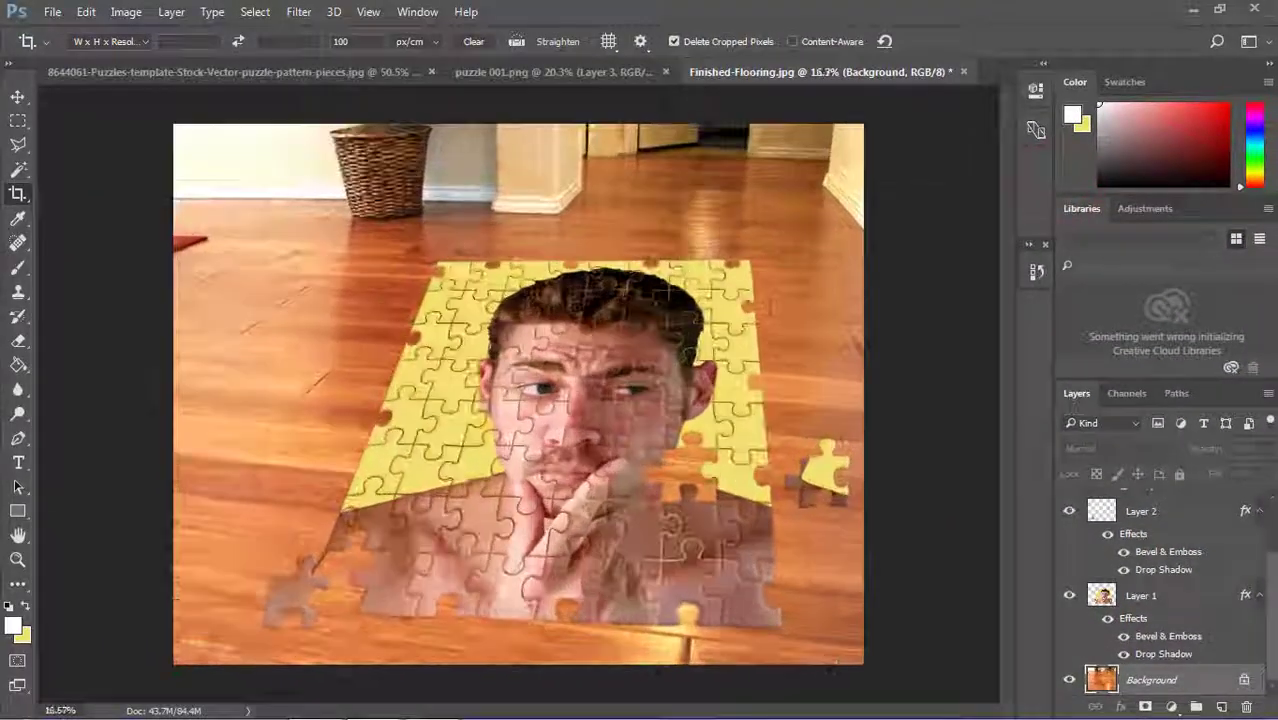
pyautogui.hotkey('ctrl', '+')
pyautogui.hotkey('ctrl', '+')
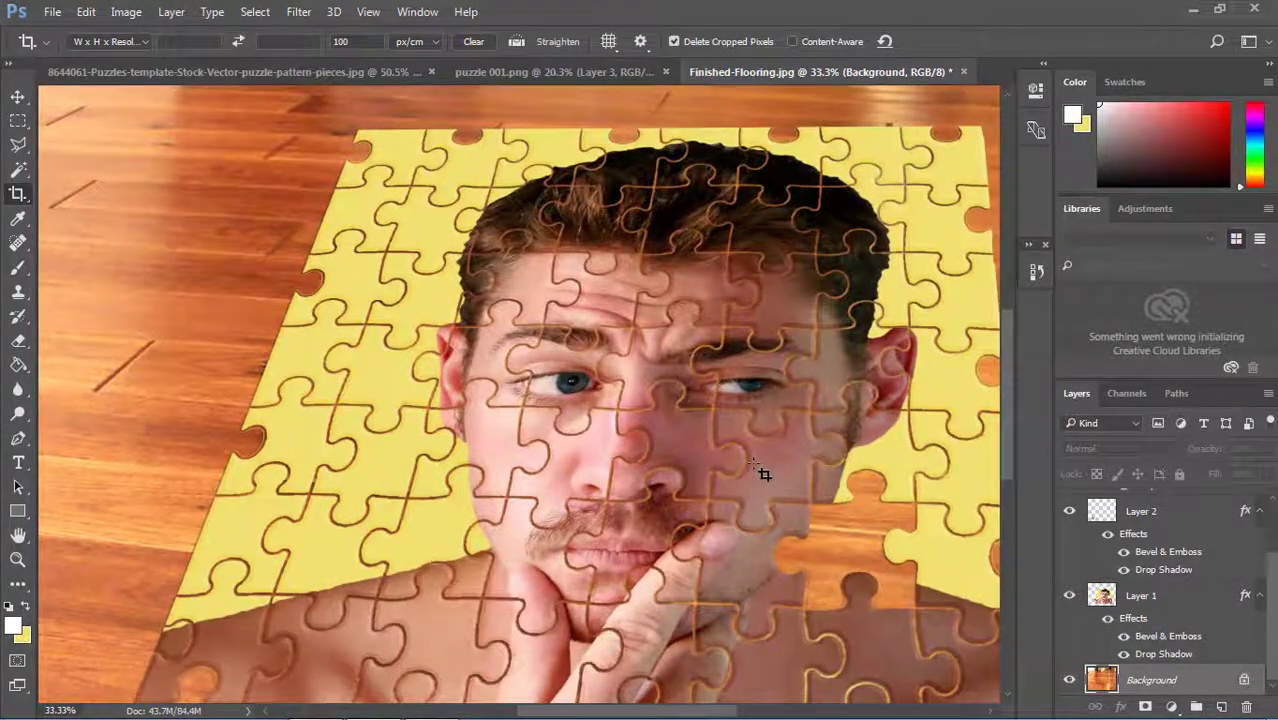
pyautogui.hotkey('ctrl', '-')
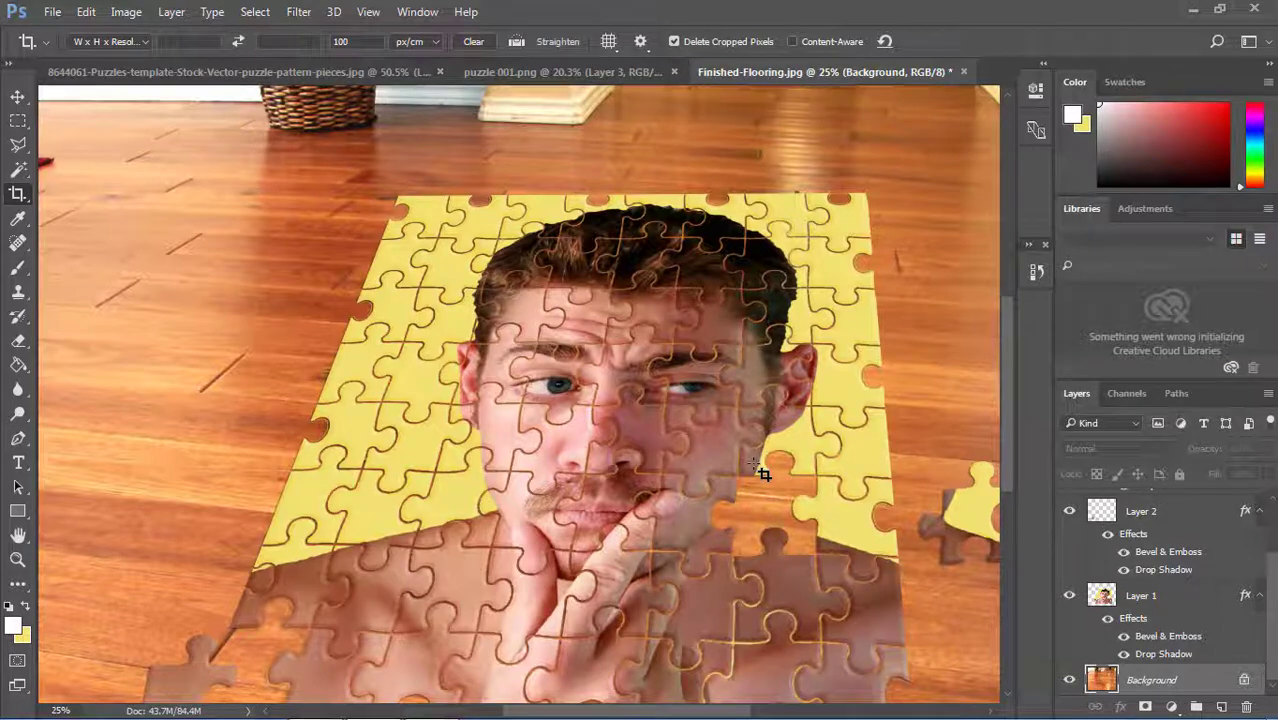
pyautogui.hotkey('ctrl', '-')
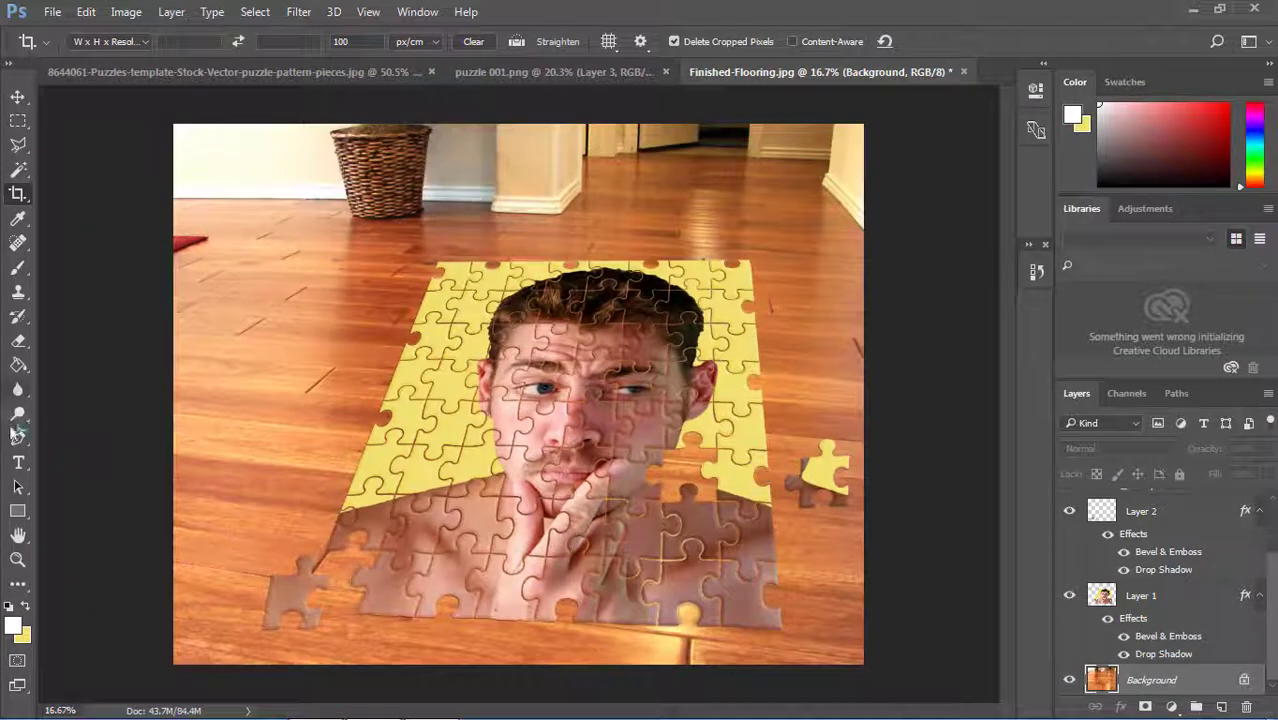
pyautogui.click(18, 559)
pyautogui.moveTo(510, 464)
pyautogui.mouseDown()
pyautogui.moveTo(630, 540)
pyautogui.moveTo(670, 542)
pyautogui.mouseUp()
pyautogui.moveTo(742, 500); pyautogui.dragTo(433, 222)
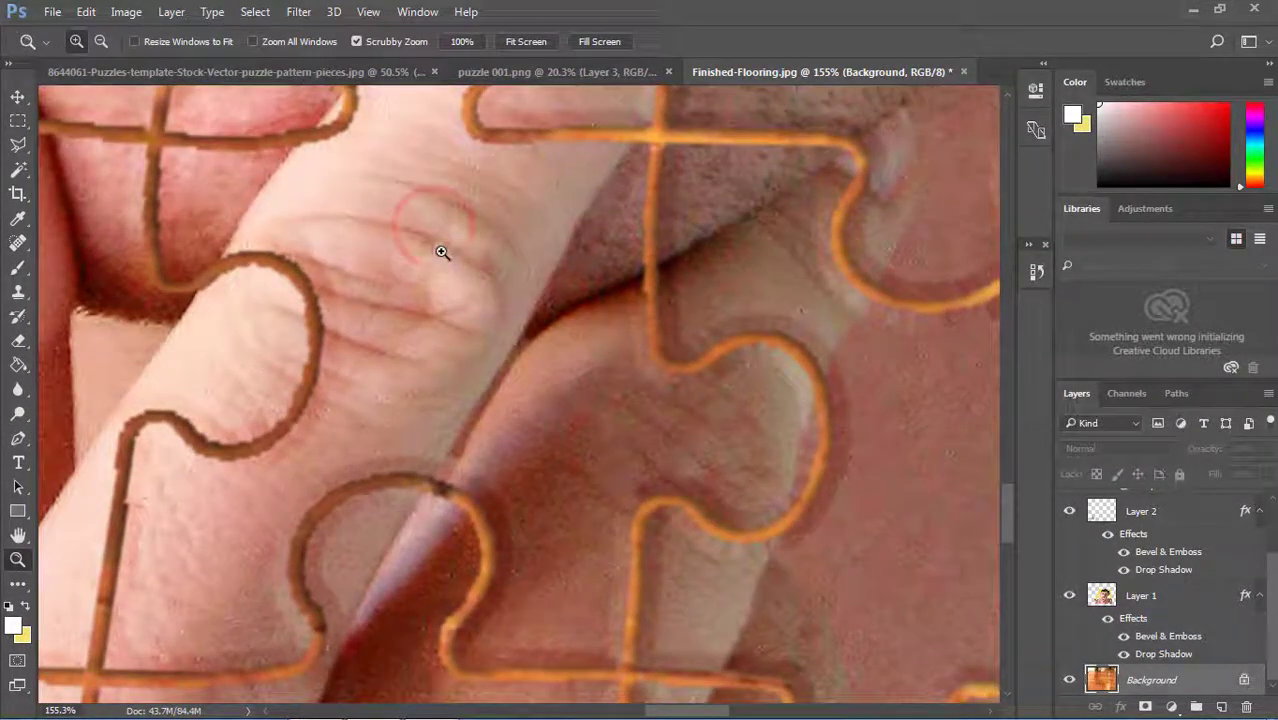
pyautogui.rightClick(442, 251)
pyautogui.click(456, 262)
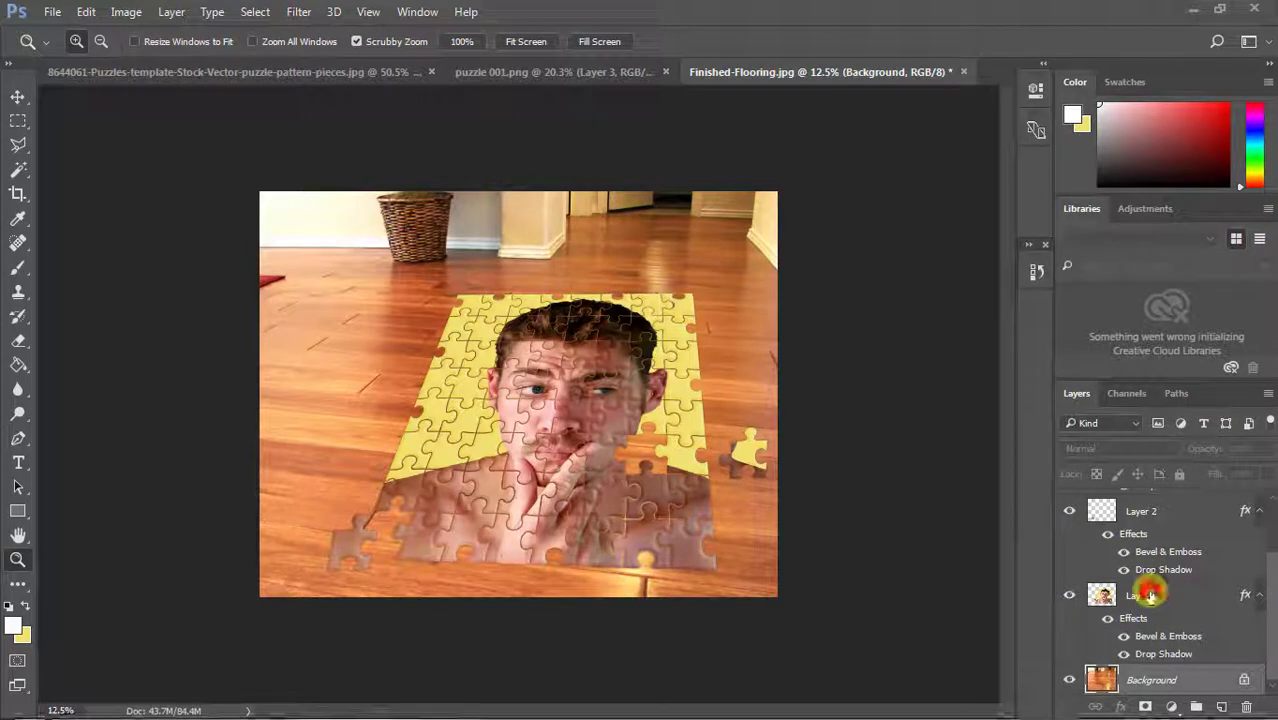
# Step: Select Layer 1, Layer 2 and Layer 3 together in the Layers panel
pyautogui.click(1152, 592)
pyautogui.scroll(1, 1168, 594)
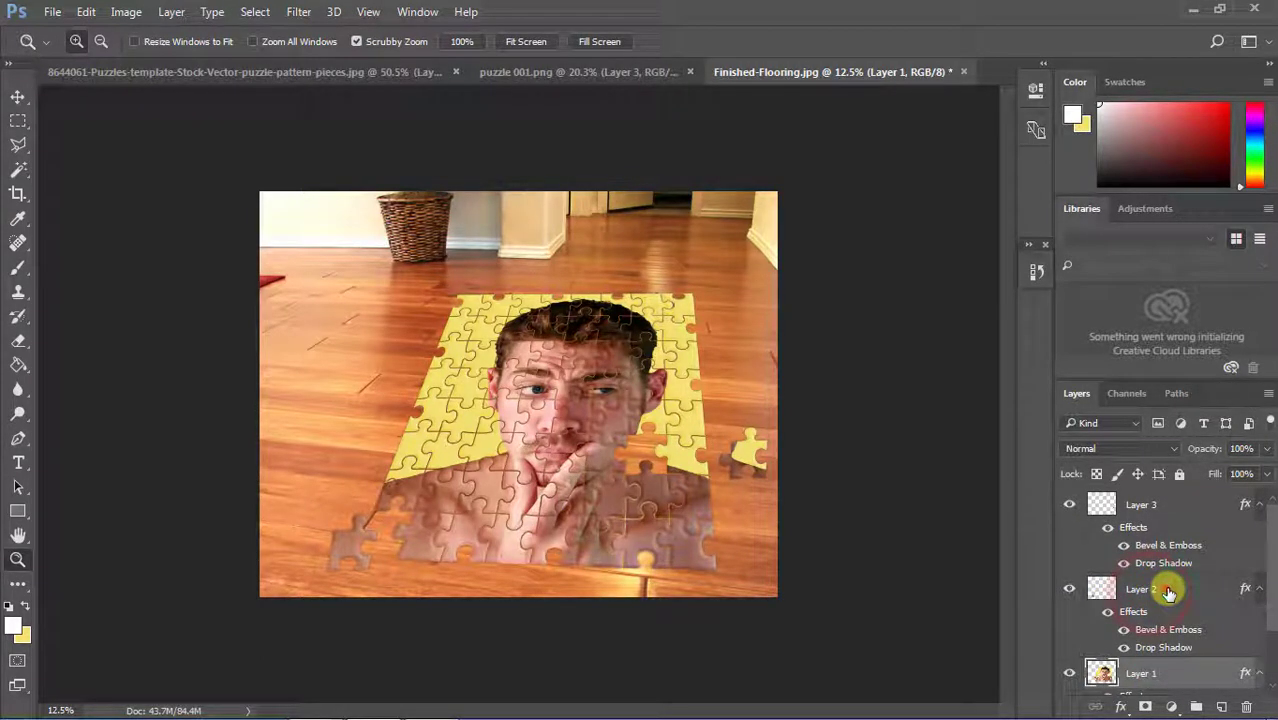
pyautogui.keyDown('ctrl'); pyautogui.click(1168, 592); pyautogui.keyUp('ctrl')
pyautogui.keyDown('ctrl'); pyautogui.click(1162, 500); pyautogui.keyUp('ctrl')
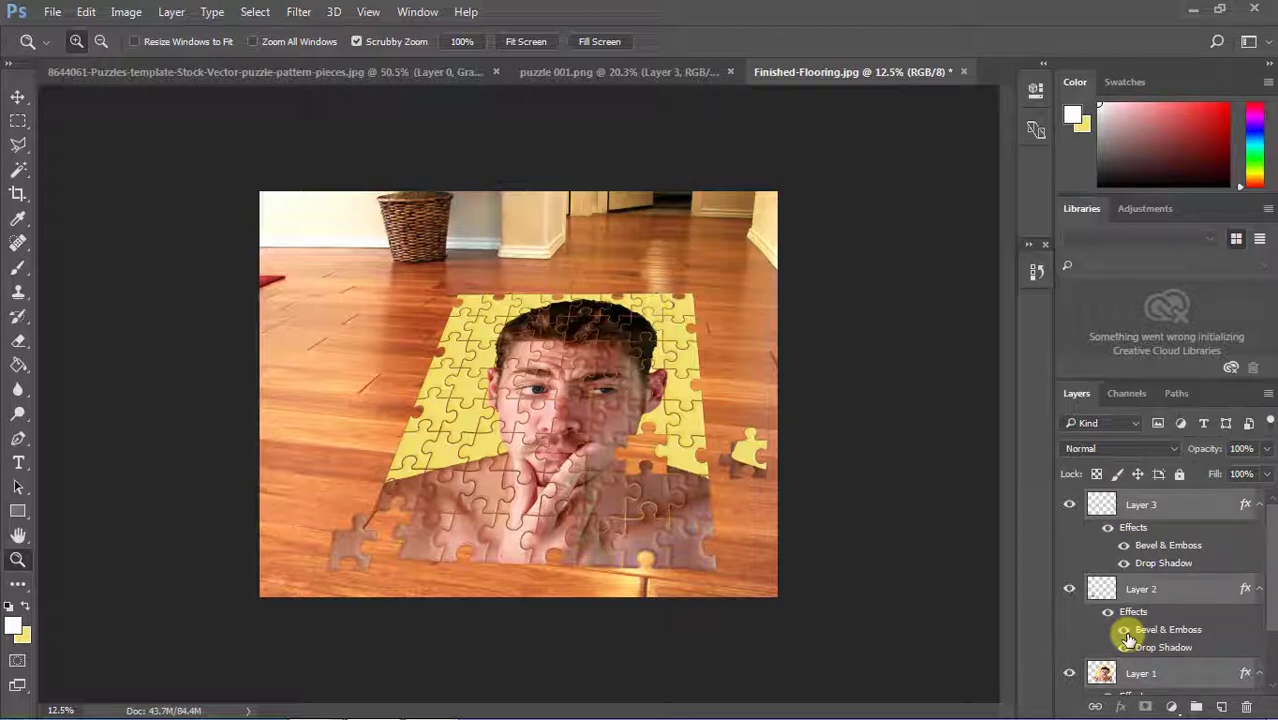
# Step: Distort the puzzle layers' four corners into the floor's perspective
pyautogui.hotkey('ctrl', 't')
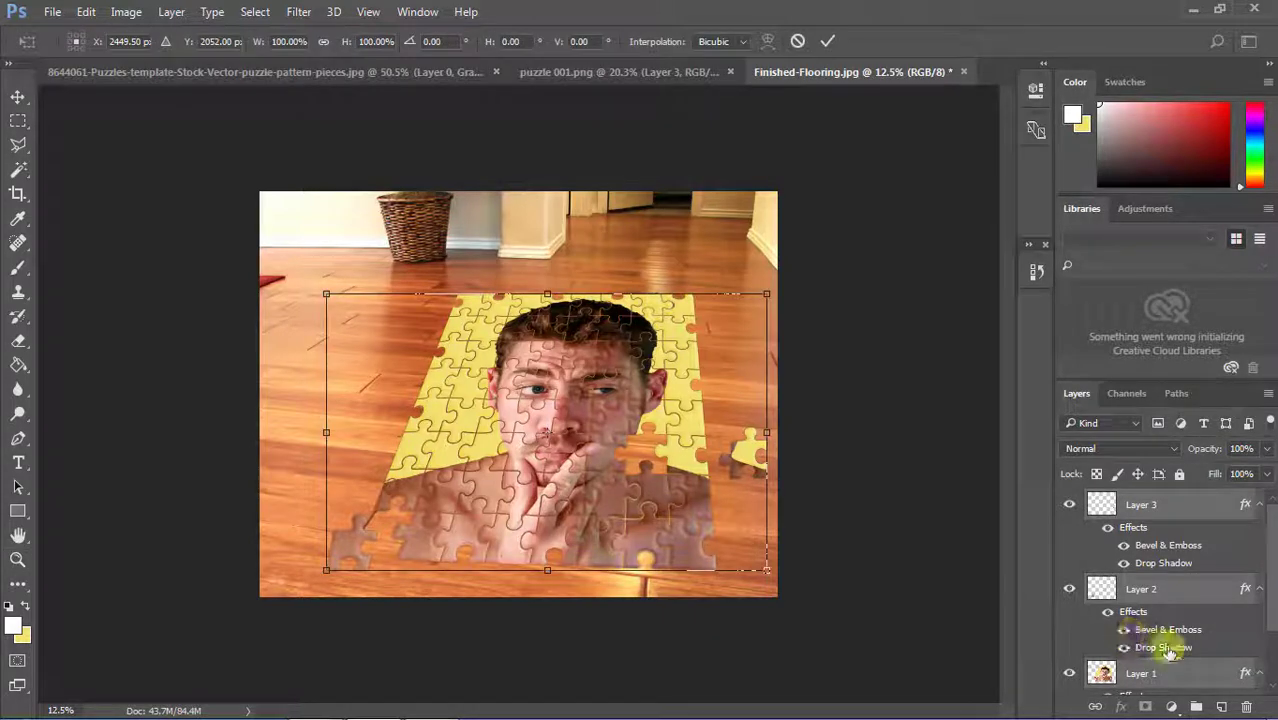
pyautogui.rightClick(618, 408)
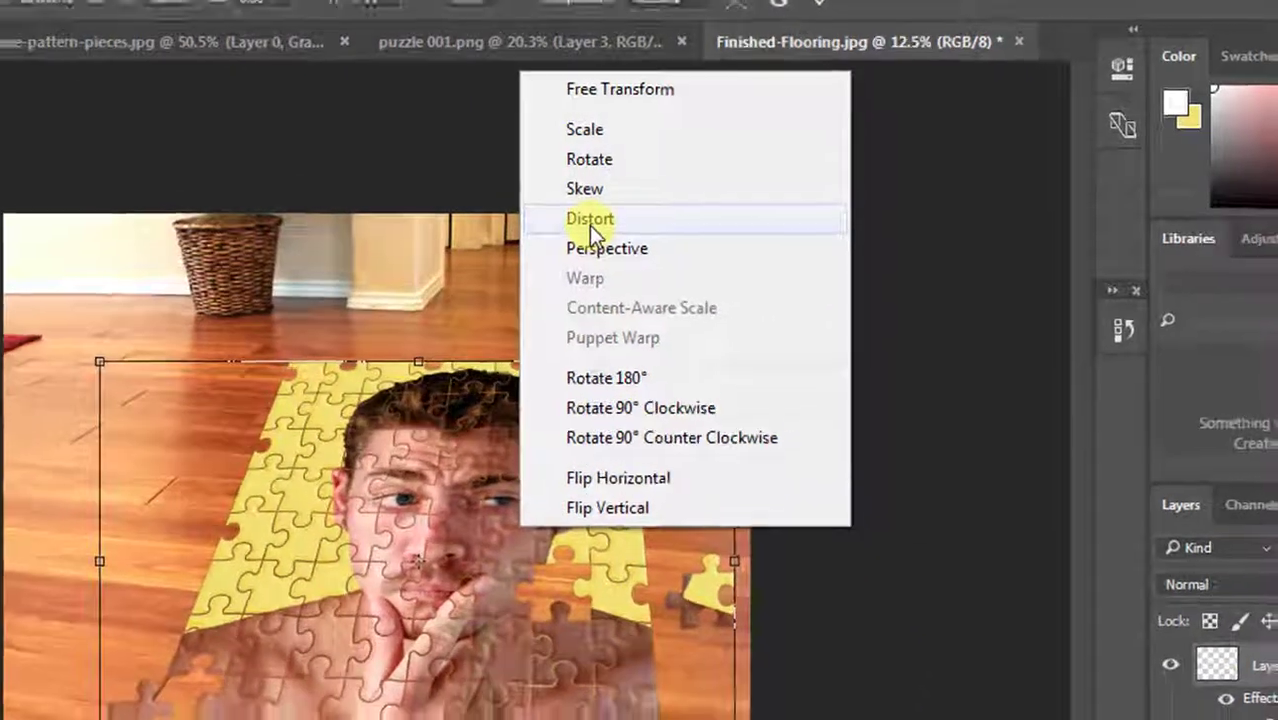
pyautogui.click(583, 222)
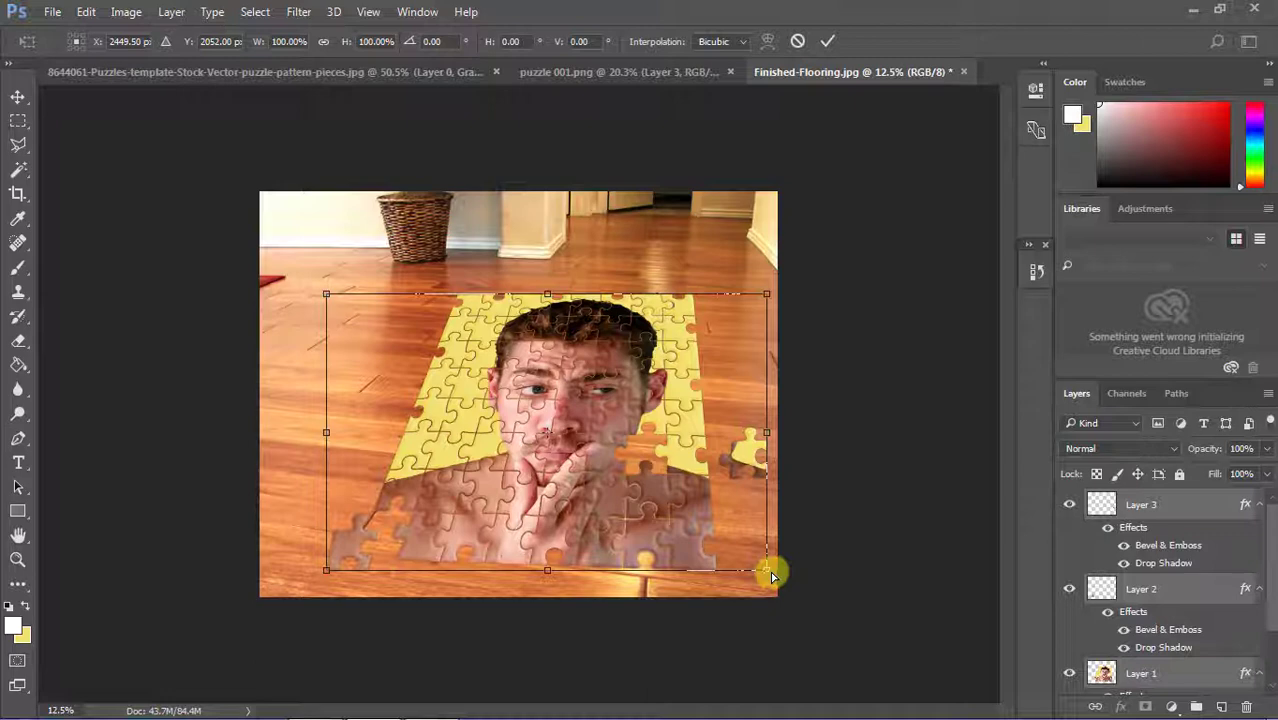
pyautogui.moveTo(772, 577); pyautogui.dragTo(729, 582)
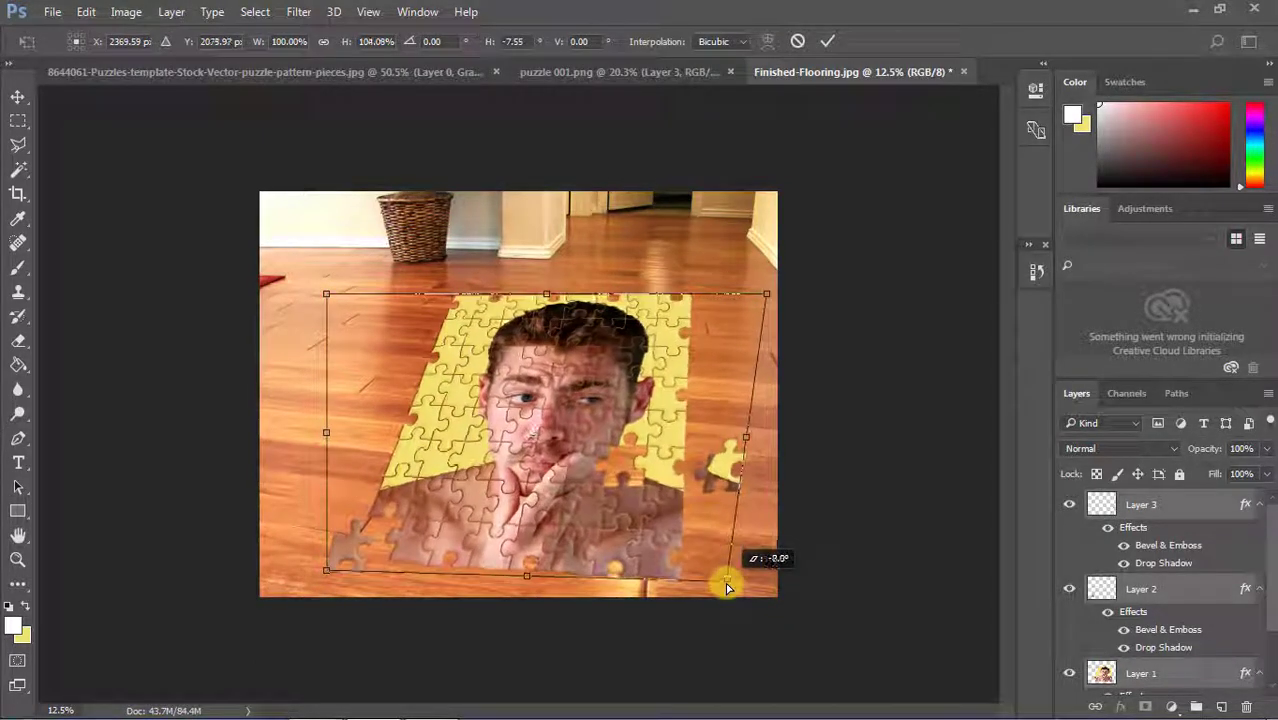
pyautogui.moveTo(729, 582); pyautogui.dragTo(718, 569)
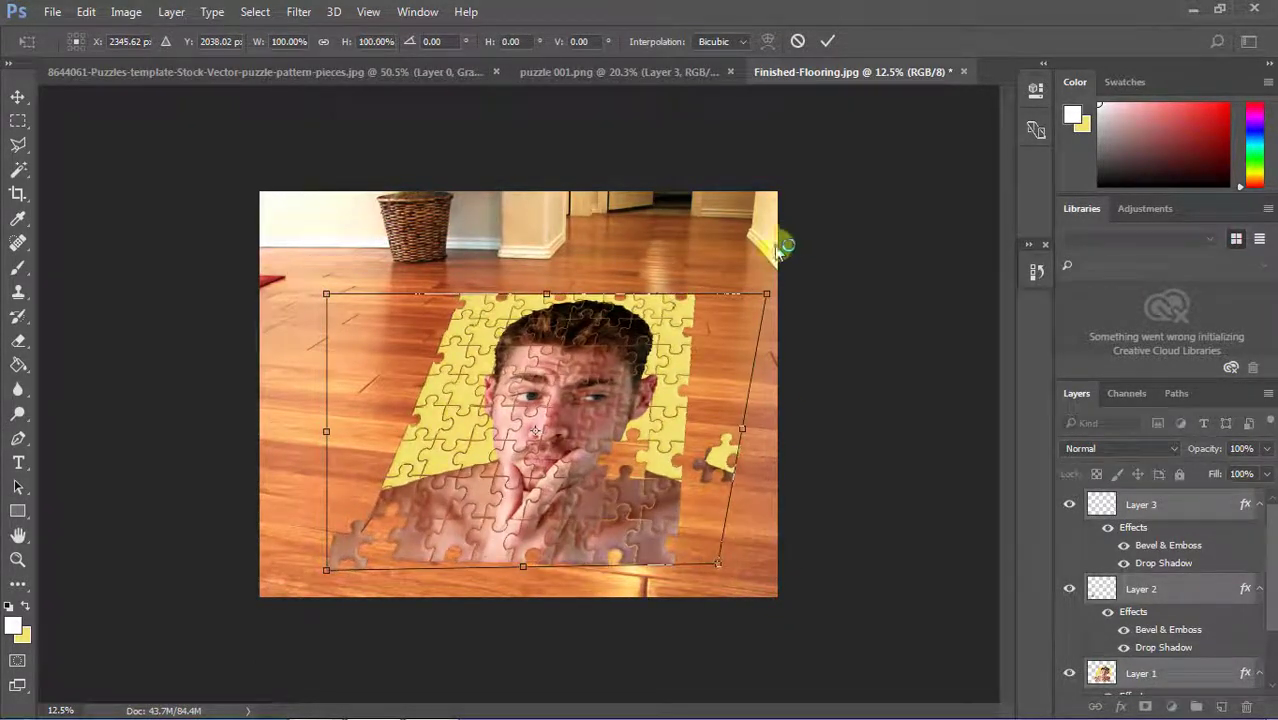
pyautogui.moveTo(766, 293); pyautogui.dragTo(755, 326)
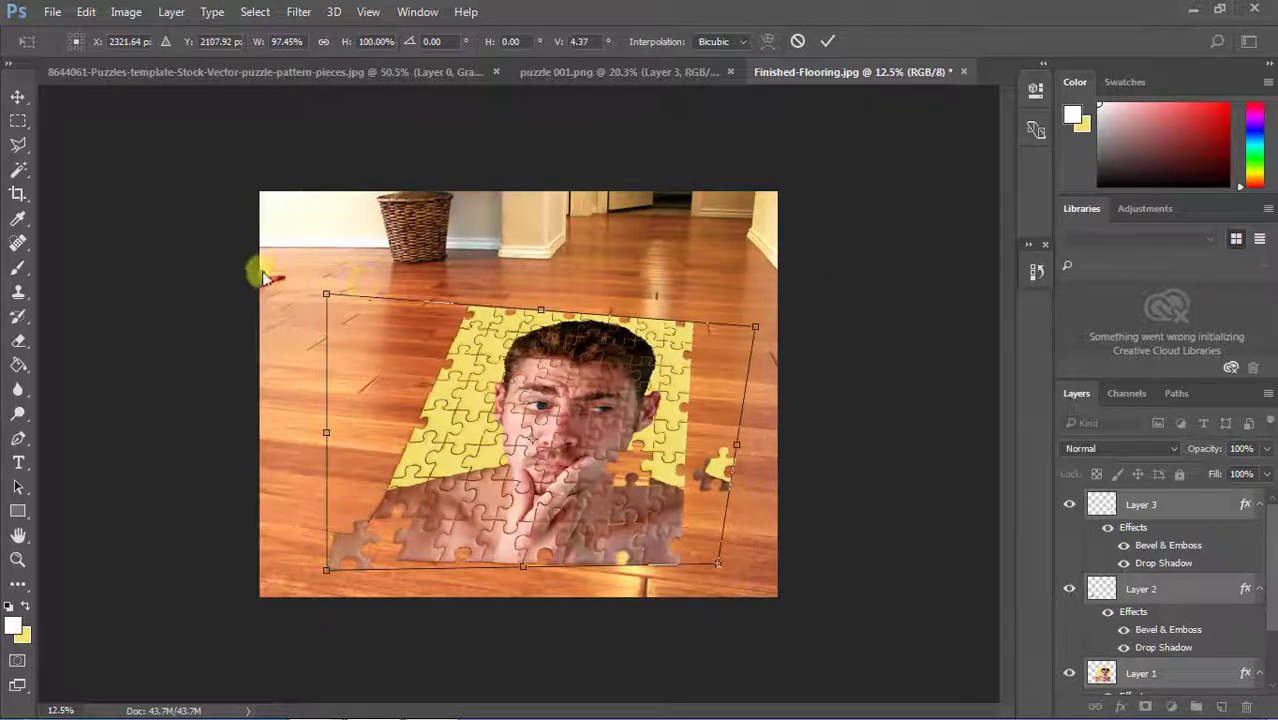
pyautogui.moveTo(325, 293)
pyautogui.mouseDown()
pyautogui.moveTo(368, 333)
pyautogui.moveTo(388, 313)
pyautogui.mouseUp()
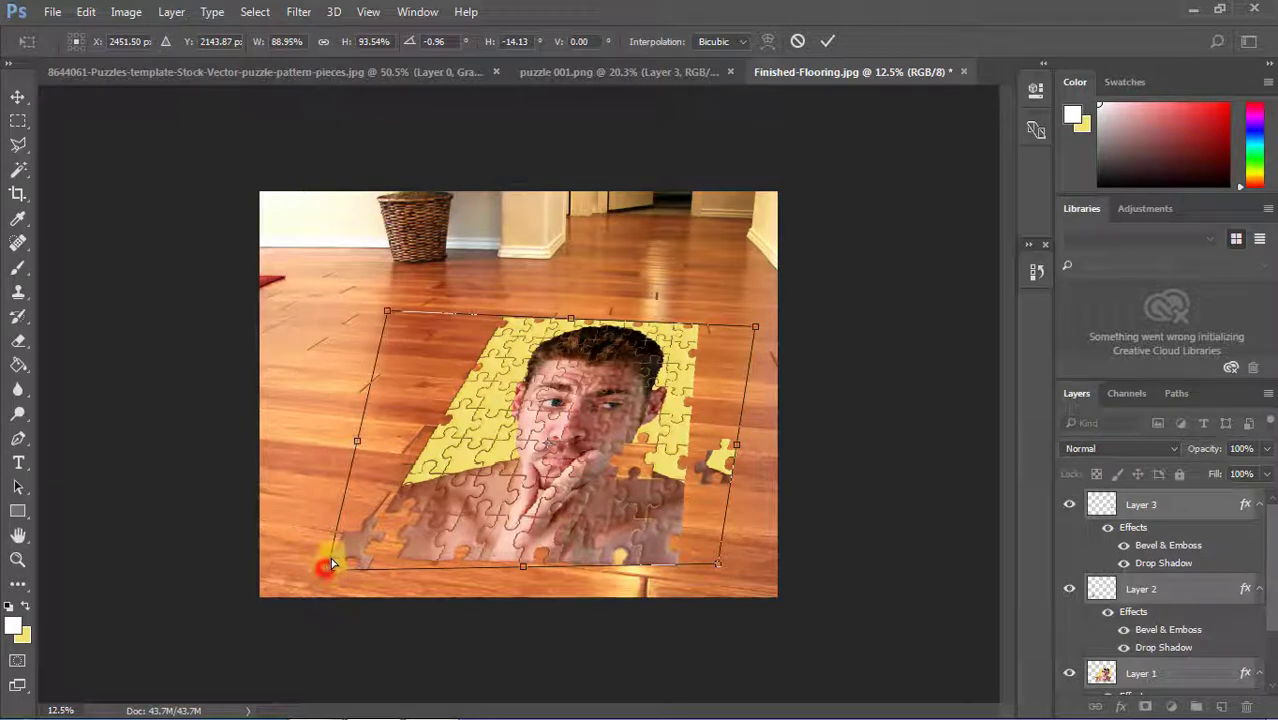
pyautogui.moveTo(332, 563); pyautogui.dragTo(364, 541)
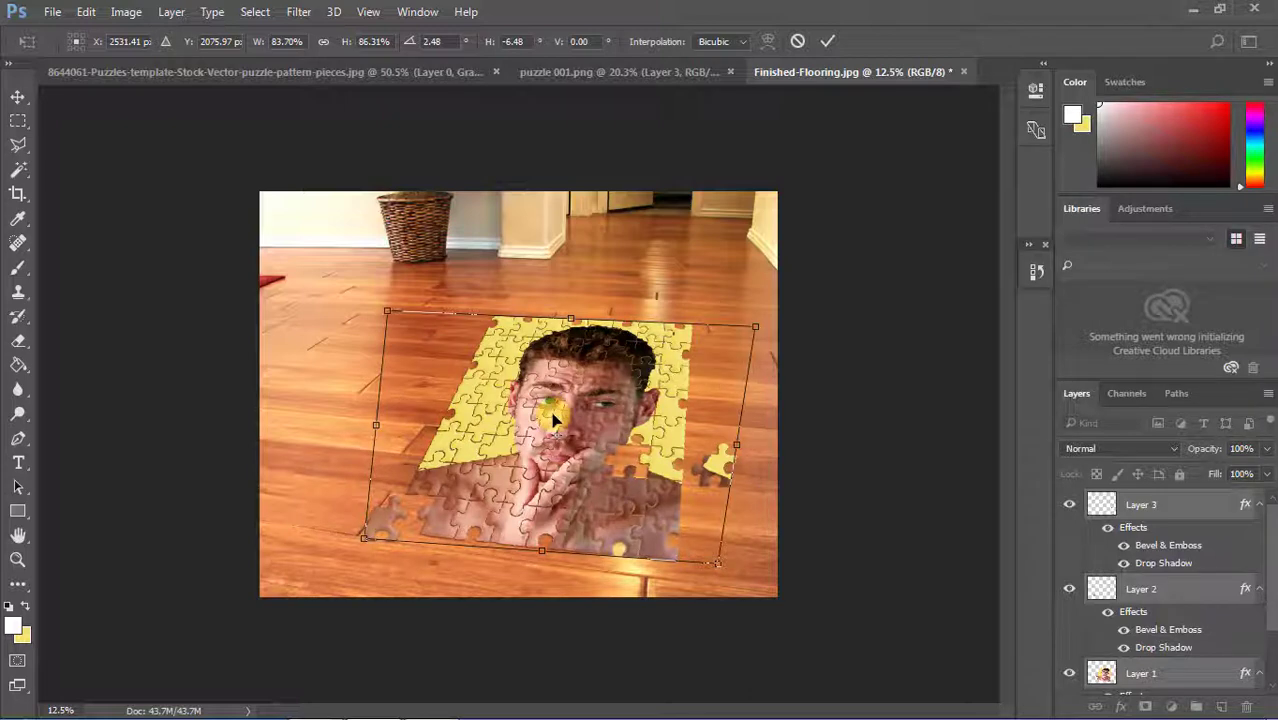
pyautogui.doubleClick(553, 418)
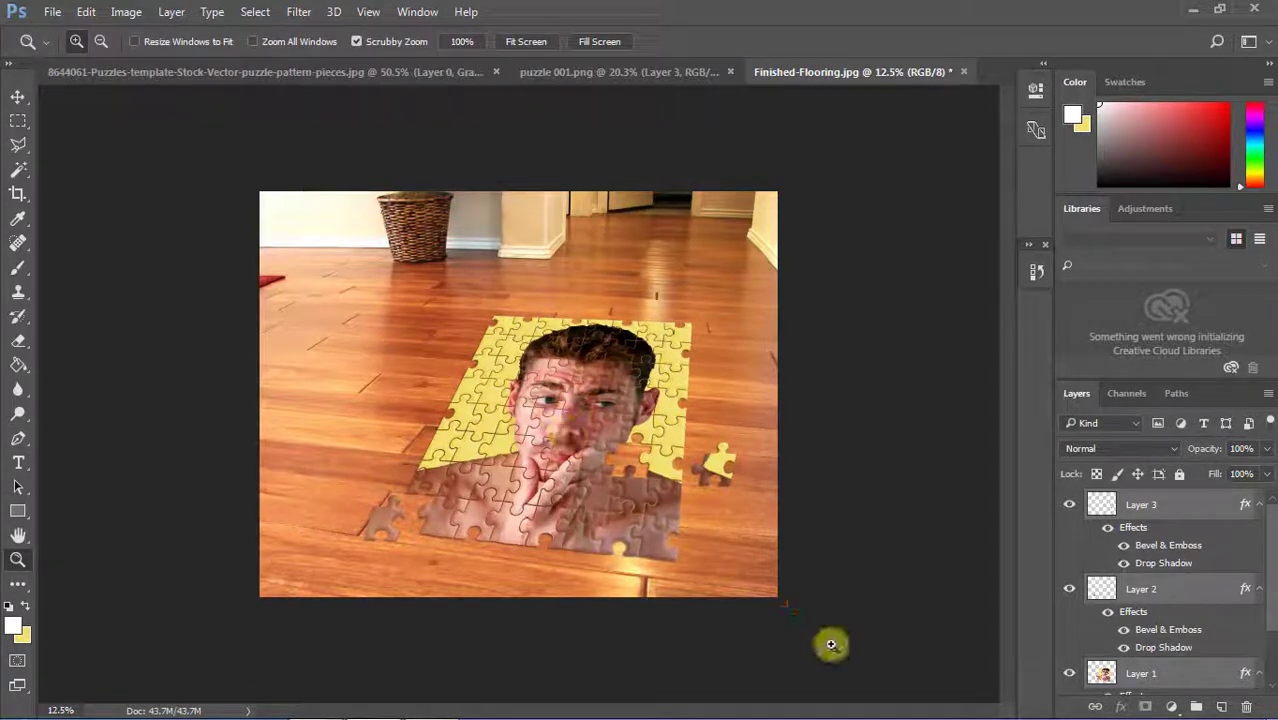
# Step: Enlarge the puzzle from its top-right corner and shift it left and down
pyautogui.hotkey('ctrl', 't')
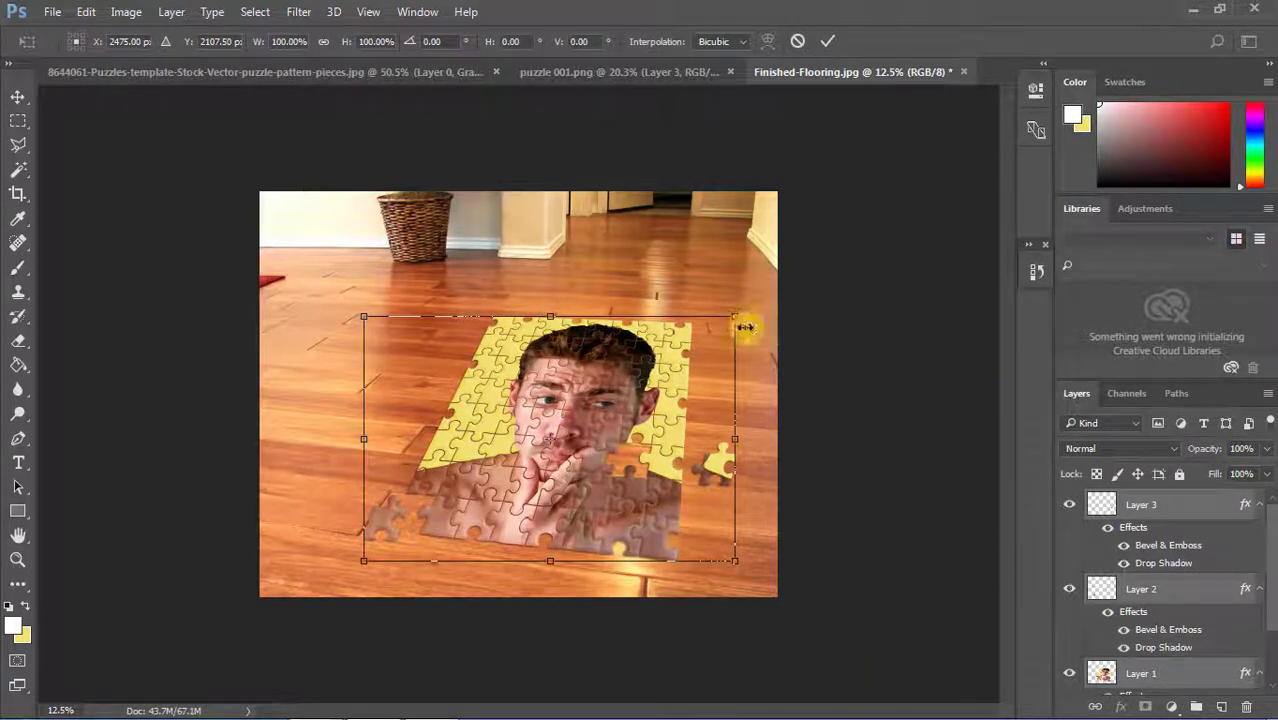
pyautogui.moveTo(740, 314); pyautogui.dragTo(796, 276)
pyautogui.moveTo(695, 450); pyautogui.dragTo(656, 457)
pyautogui.doubleClick(658, 456)
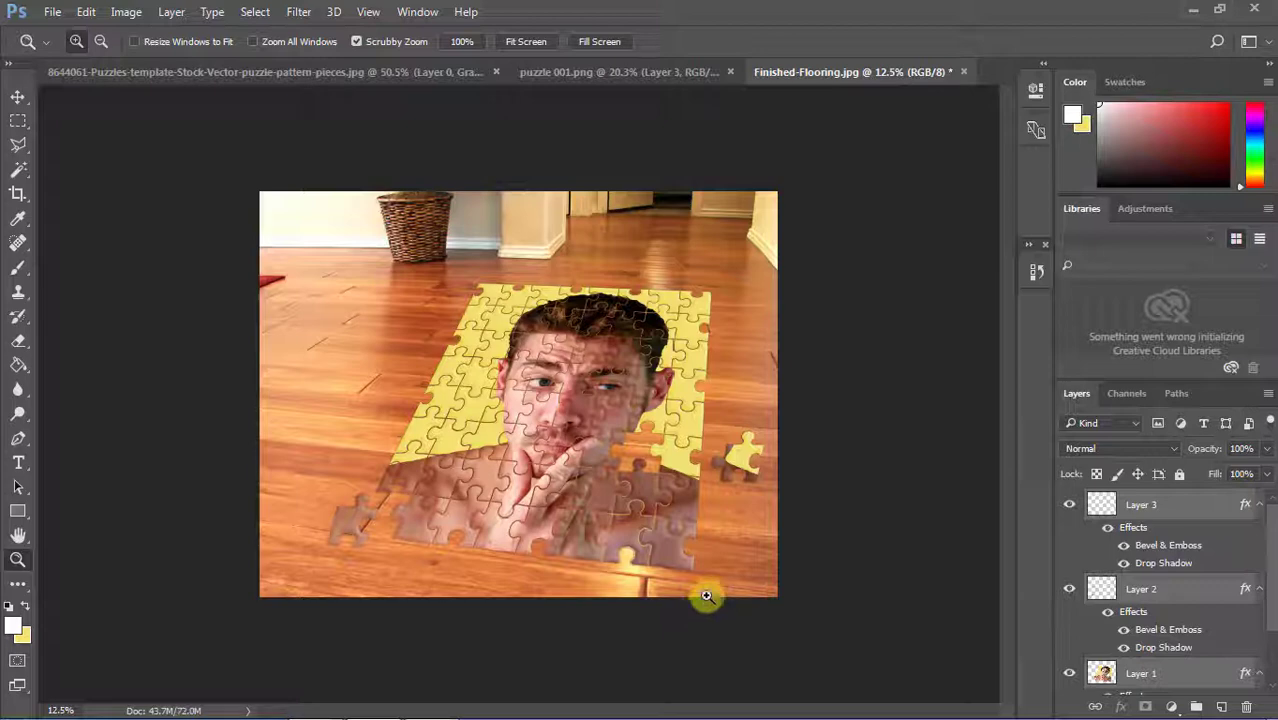
# Step: Refine the distortion by lowering and pulling in both top corners
pyautogui.hotkey('ctrl', 't')
pyautogui.rightClick(686, 396)
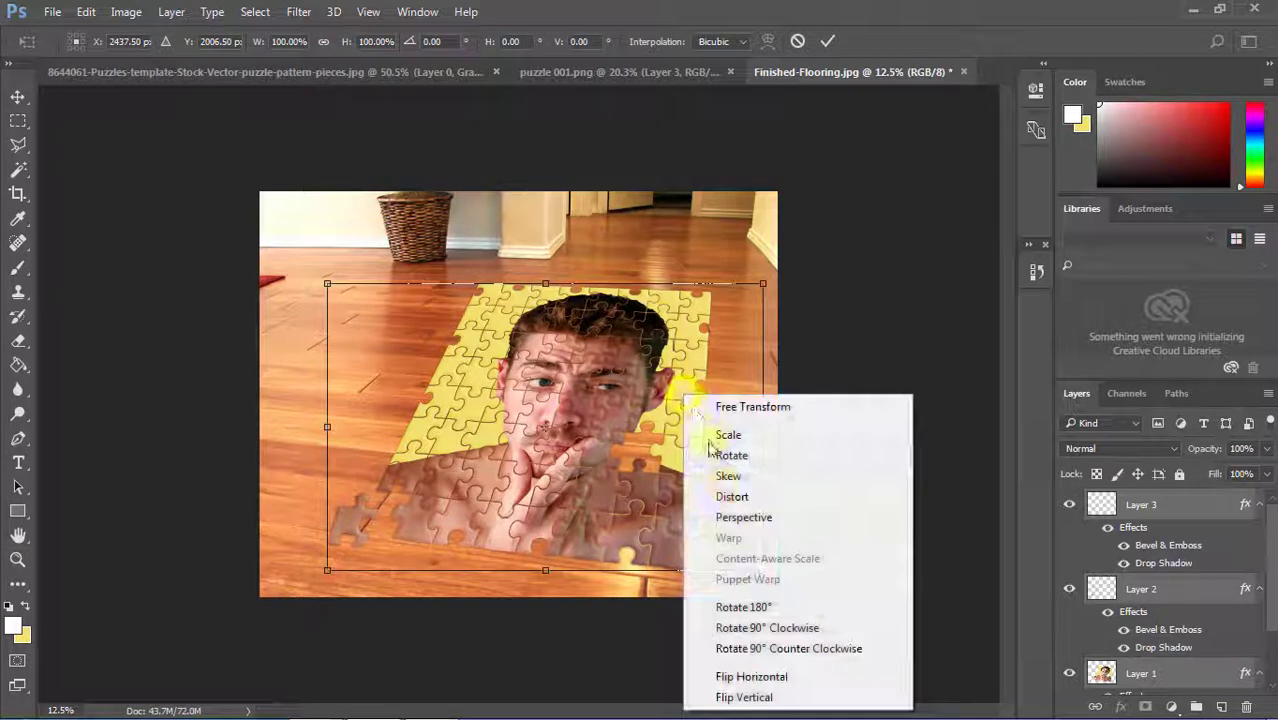
pyautogui.click(729, 497)
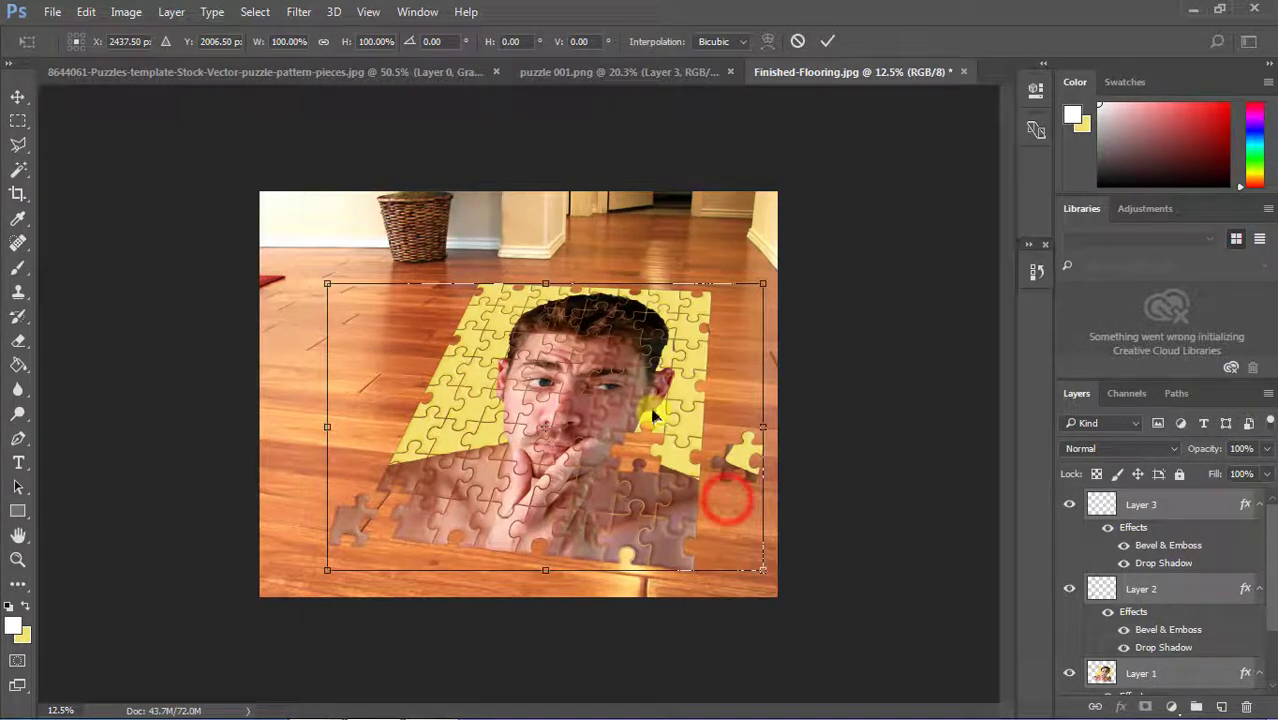
pyautogui.moveTo(764, 290); pyautogui.dragTo(759, 311)
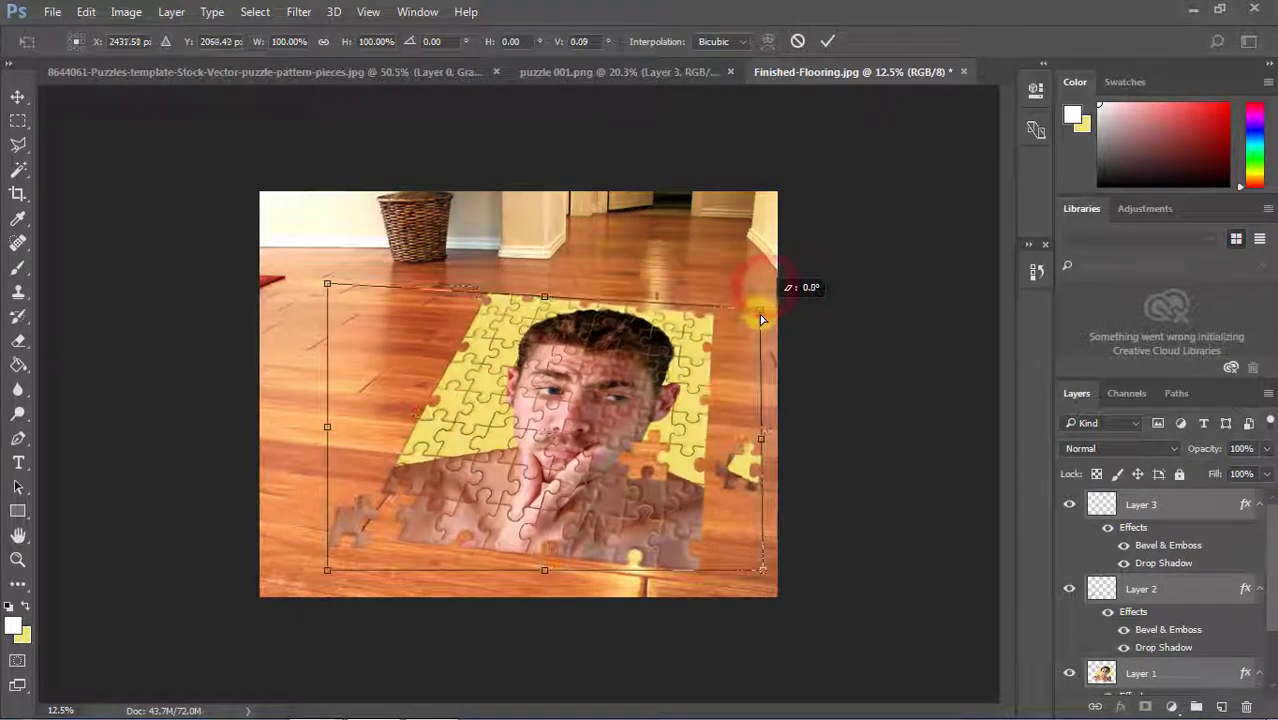
pyautogui.moveTo(327, 289); pyautogui.dragTo(346, 318)
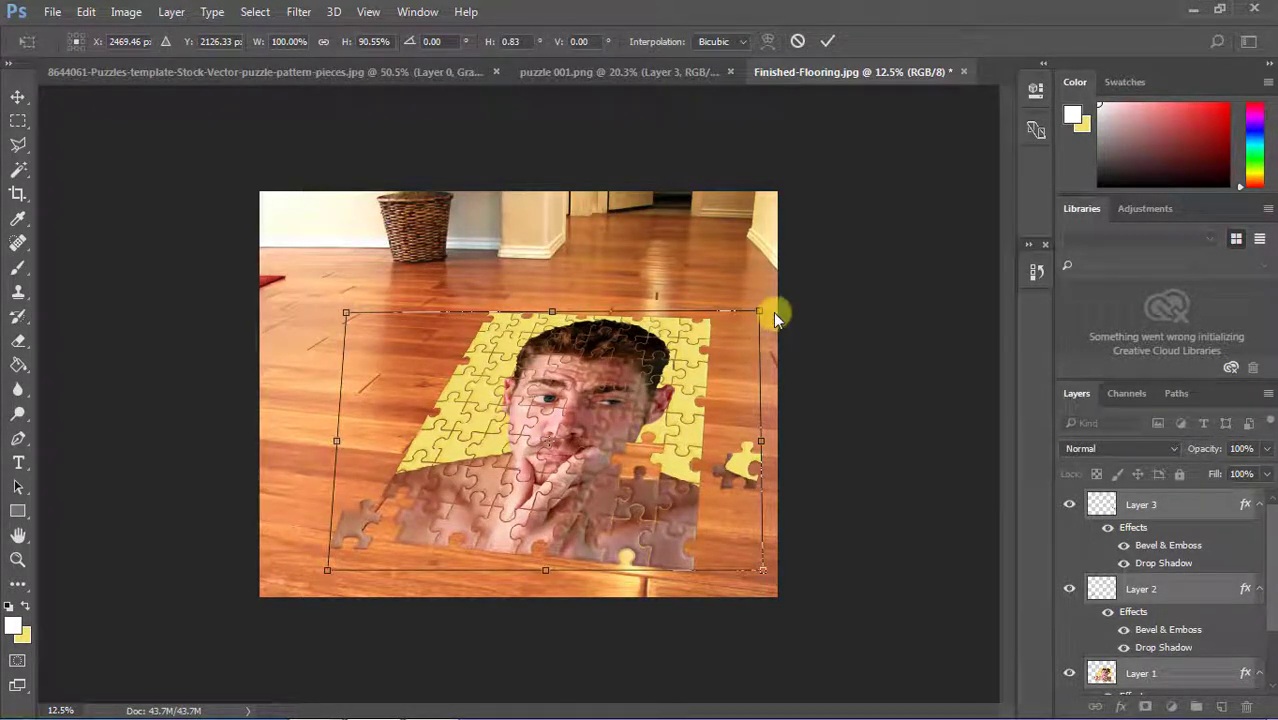
pyautogui.moveTo(760, 315)
pyautogui.mouseDown()
pyautogui.moveTo(738, 322)
pyautogui.moveTo(735, 289)
pyautogui.moveTo(735, 321)
pyautogui.mouseUp()
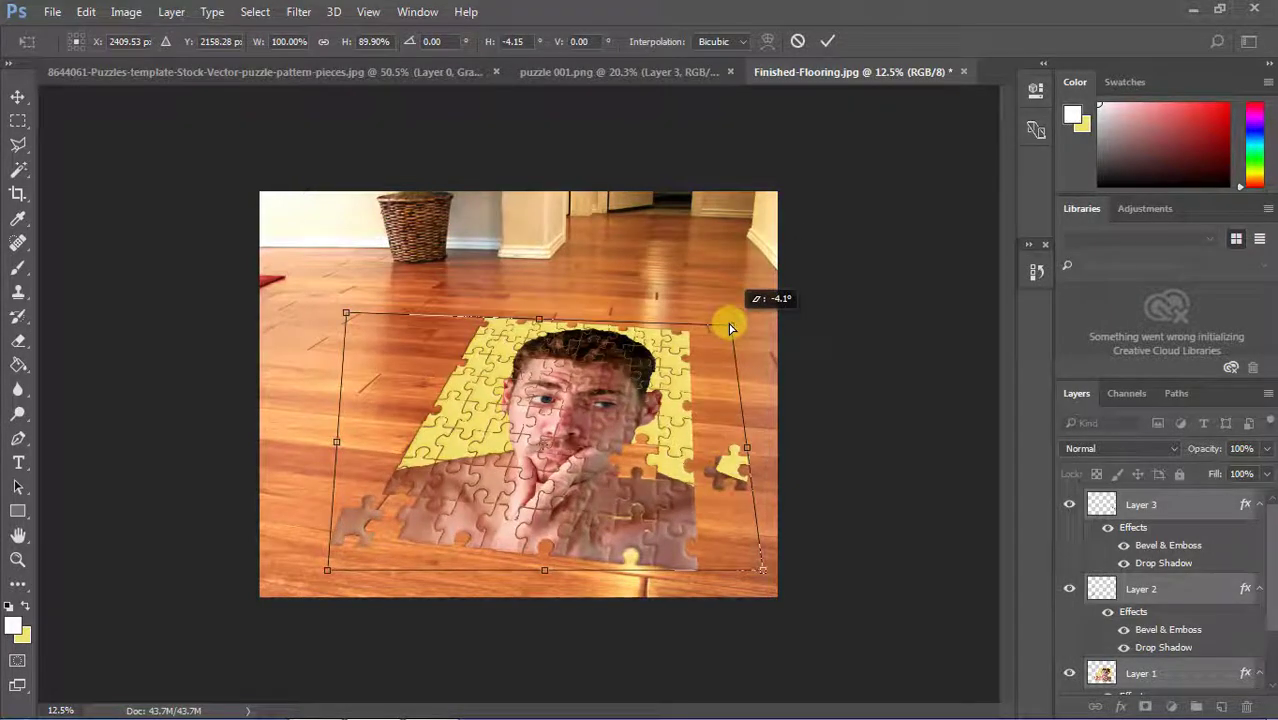
pyautogui.doubleClick(575, 457)
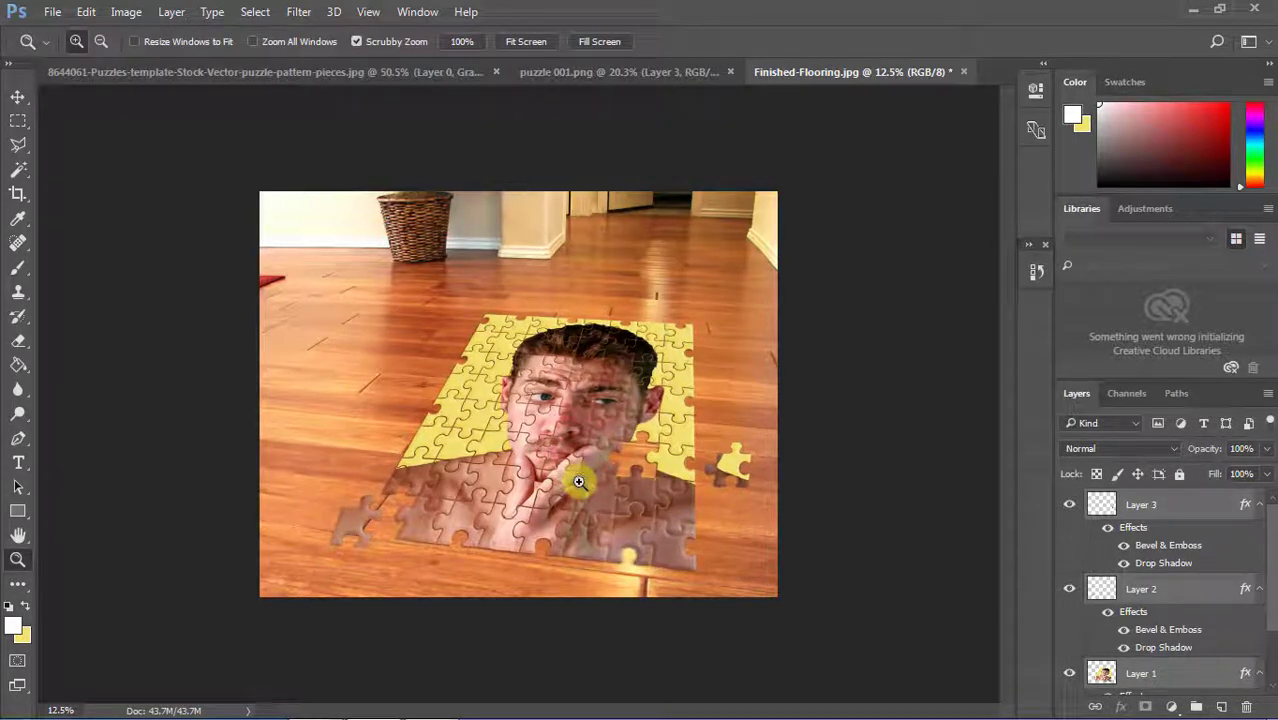
# Step: Scale the puzzle up to about 109% and shift it left
pyautogui.hotkey('ctrl', 't')
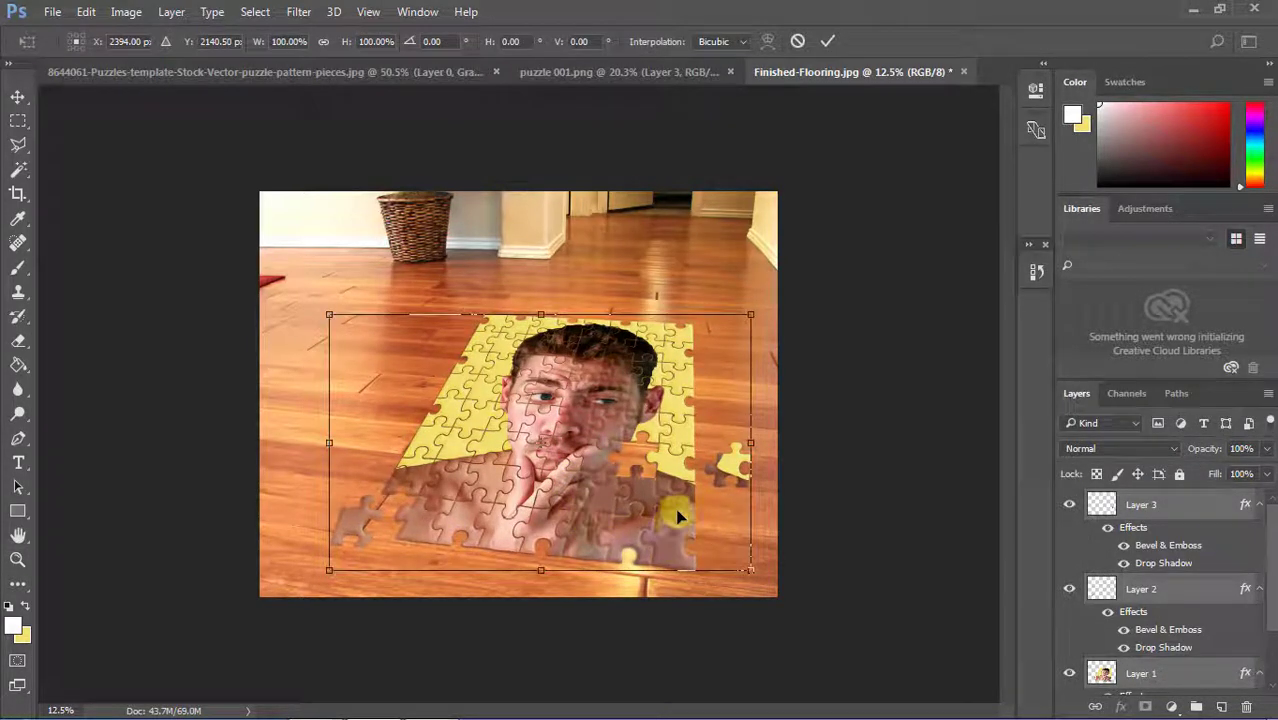
pyautogui.moveTo(748, 302); pyautogui.dragTo(784, 284)
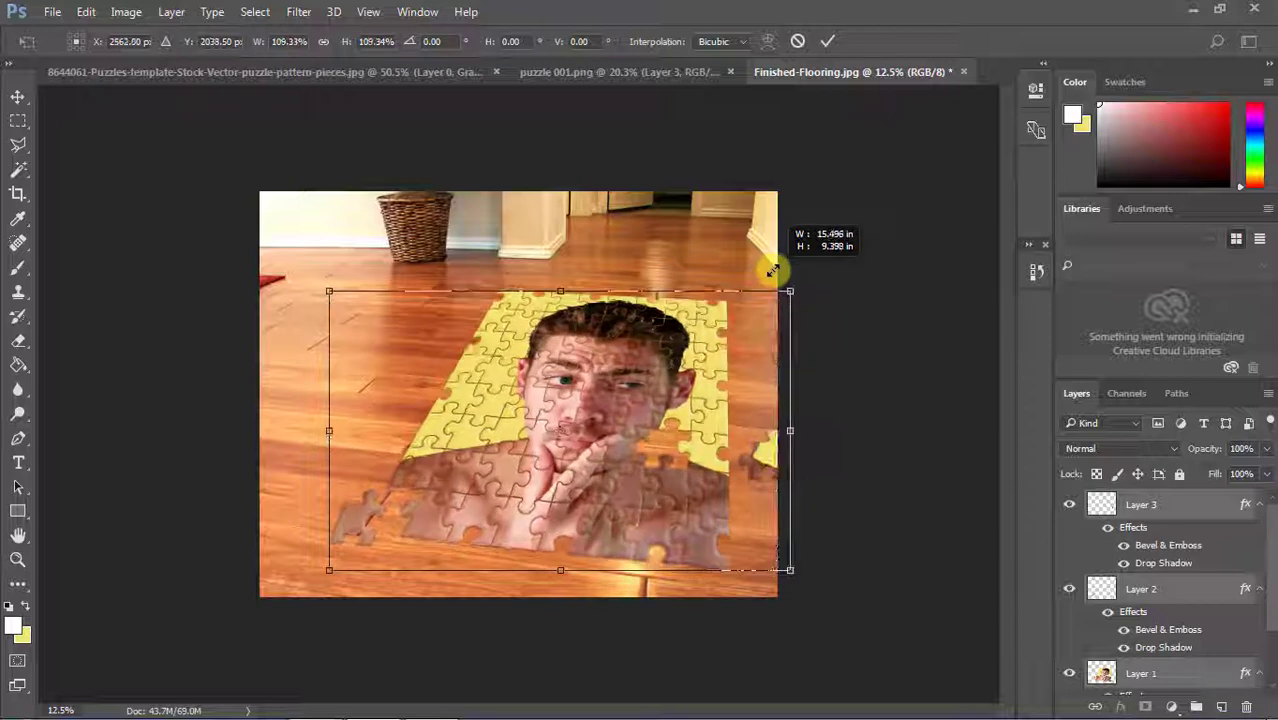
pyautogui.moveTo(660, 434); pyautogui.dragTo(635, 429)
pyautogui.doubleClick(635, 432)
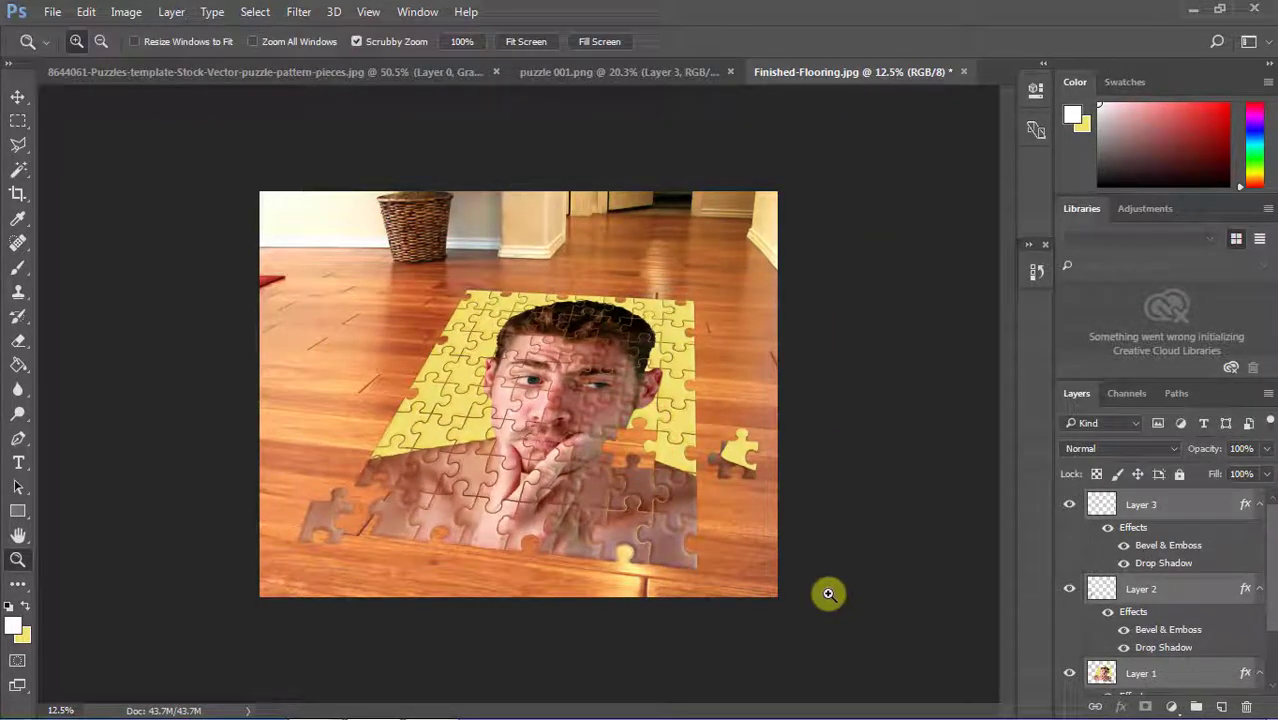
# Step: Fine-tune the bottom-right and top-left corners in a final perspective distortion
pyautogui.hotkey('ctrl', 't')
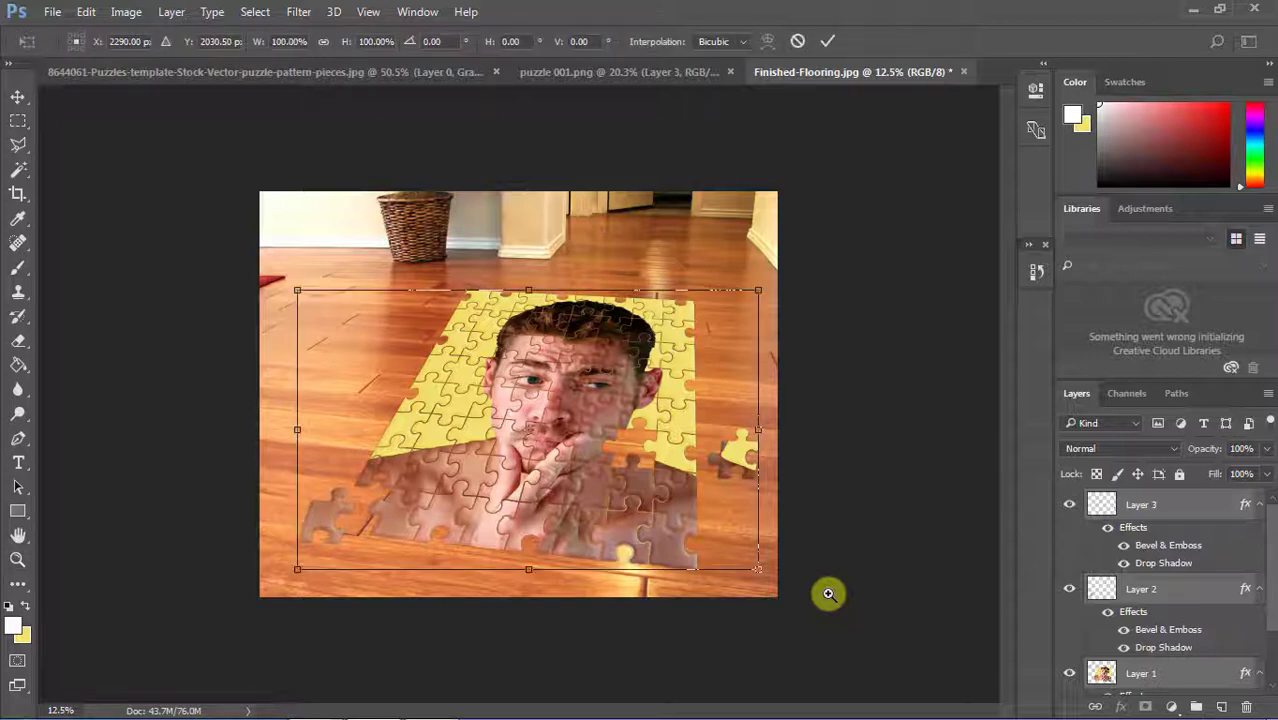
pyautogui.rightClick(638, 496)
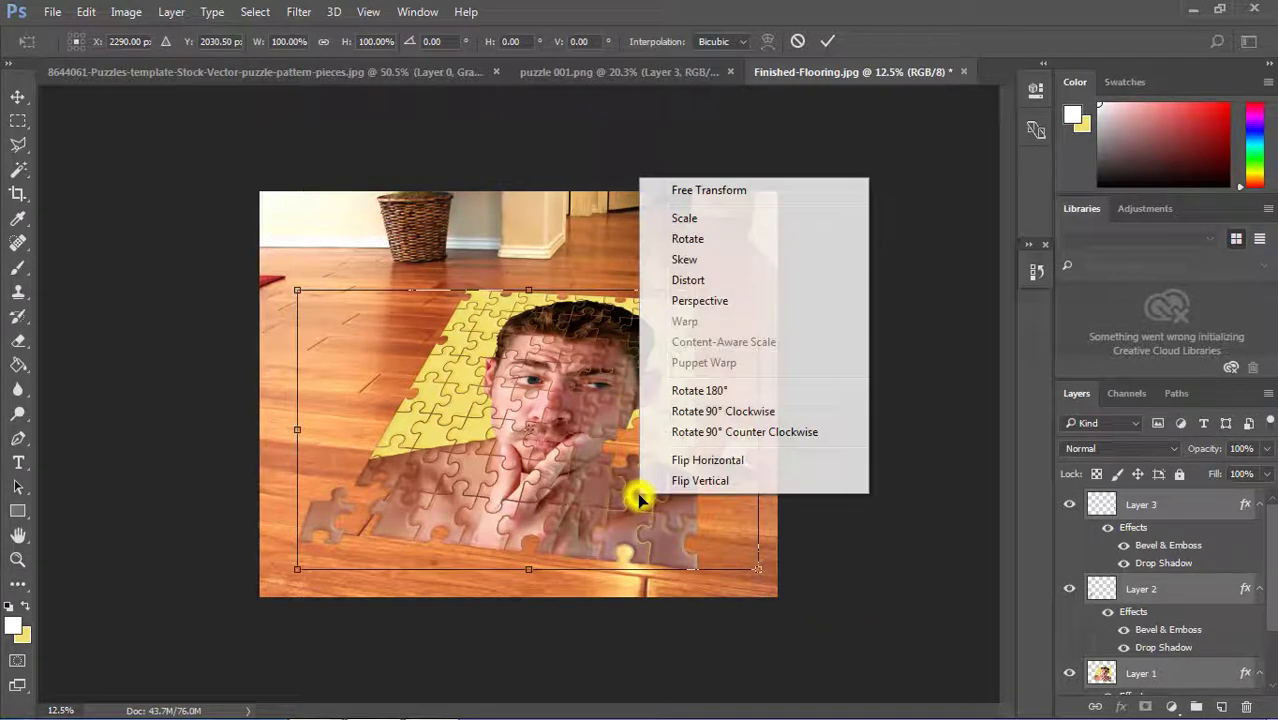
pyautogui.click(688, 280)
pyautogui.moveTo(760, 572); pyautogui.dragTo(760, 578)
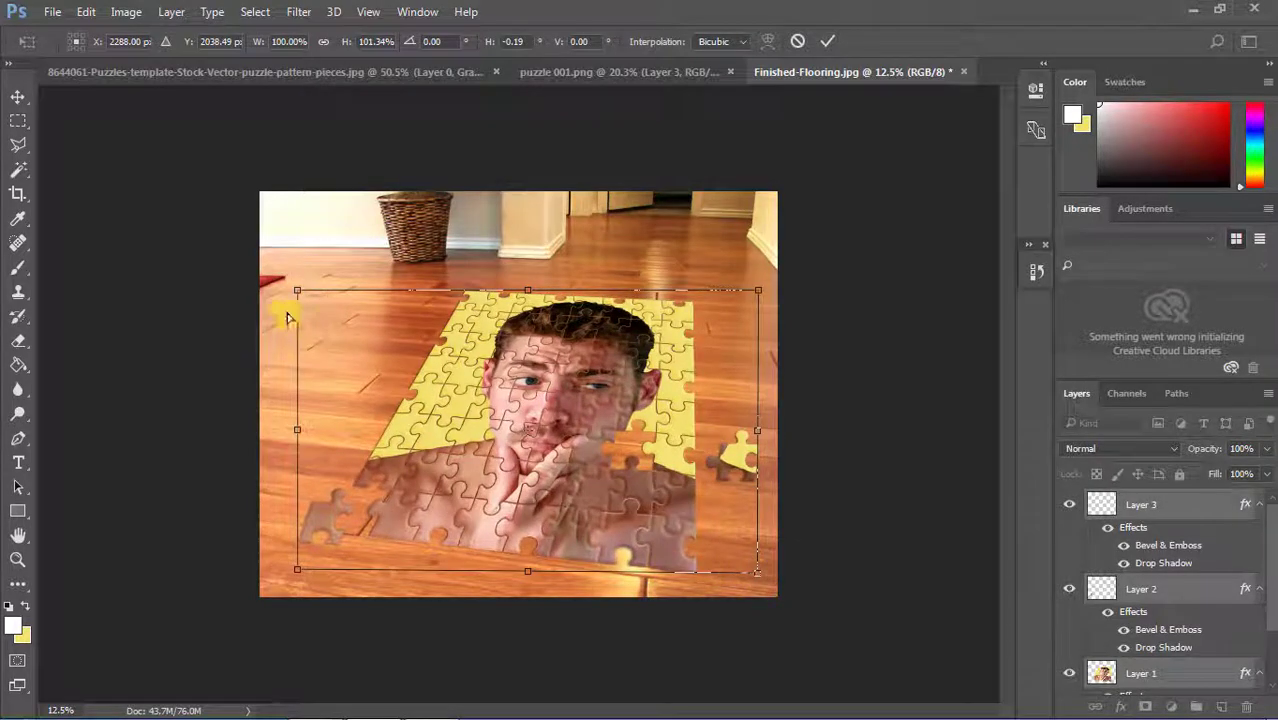
pyautogui.moveTo(297, 292); pyautogui.dragTo(308, 310)
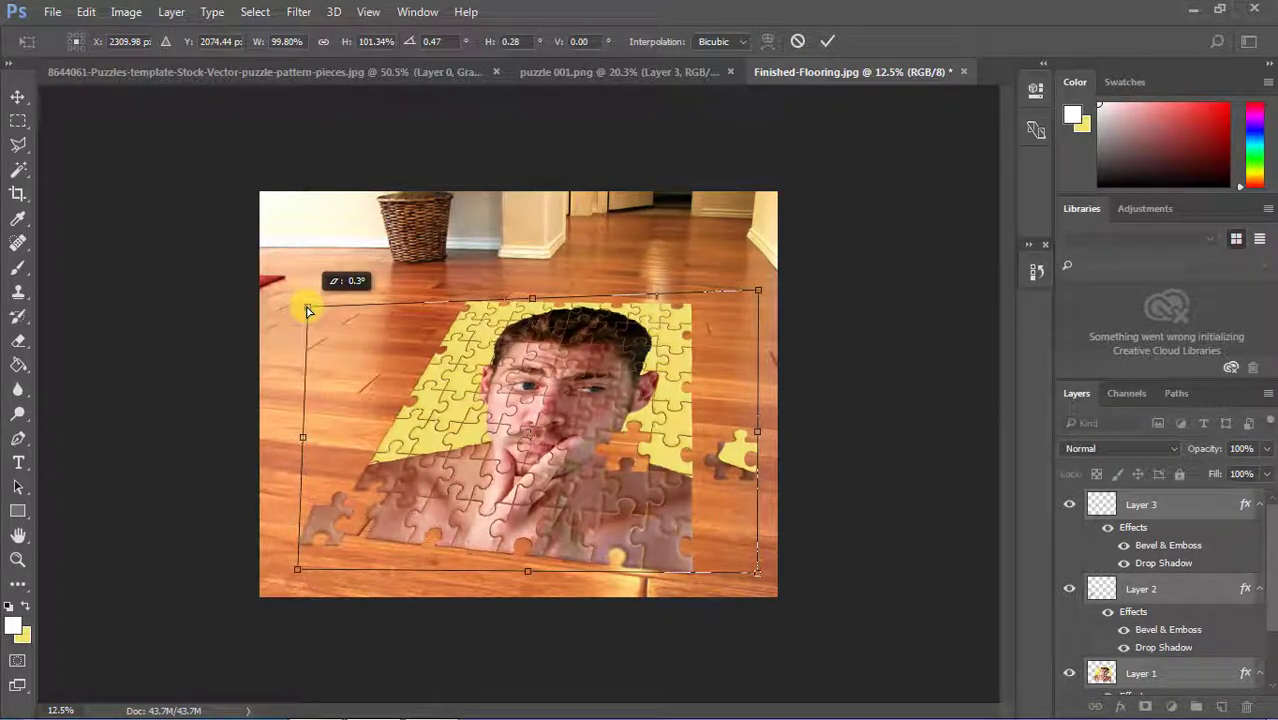
pyautogui.moveTo(308, 310); pyautogui.dragTo(299, 293)
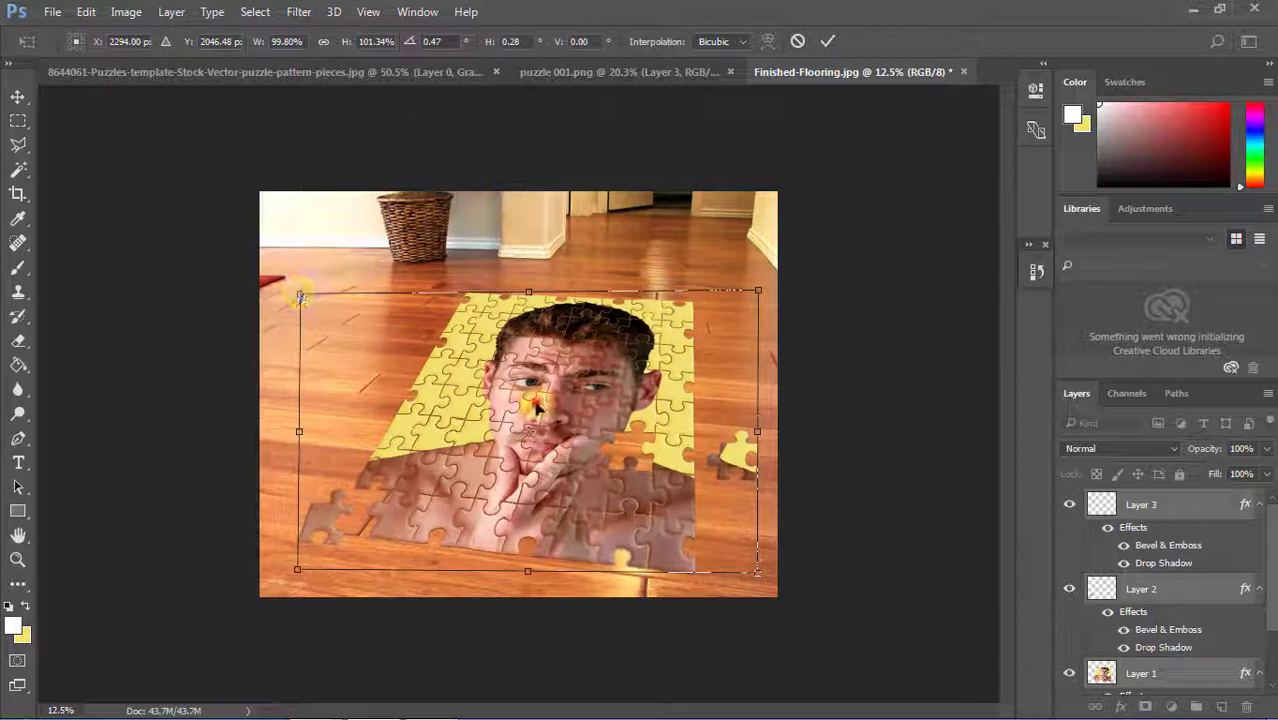
pyautogui.doubleClick(535, 405)
pyautogui.press('z')
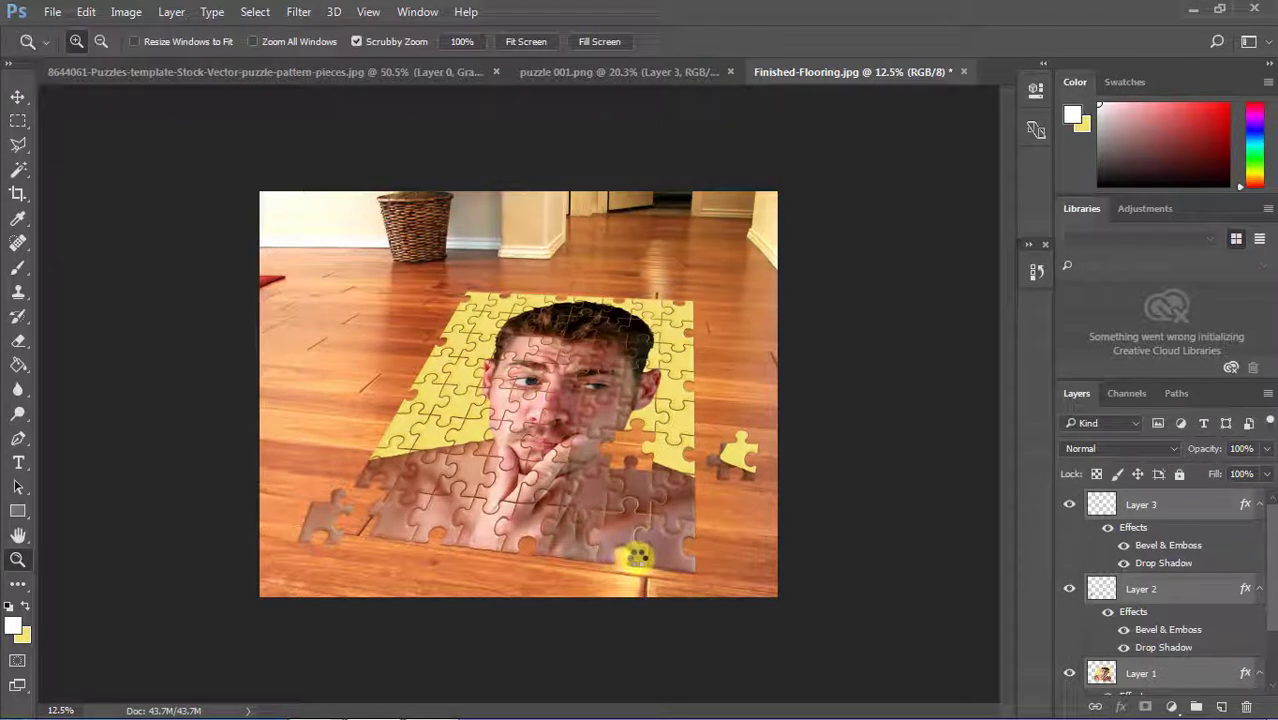
pyautogui.click(617, 506)
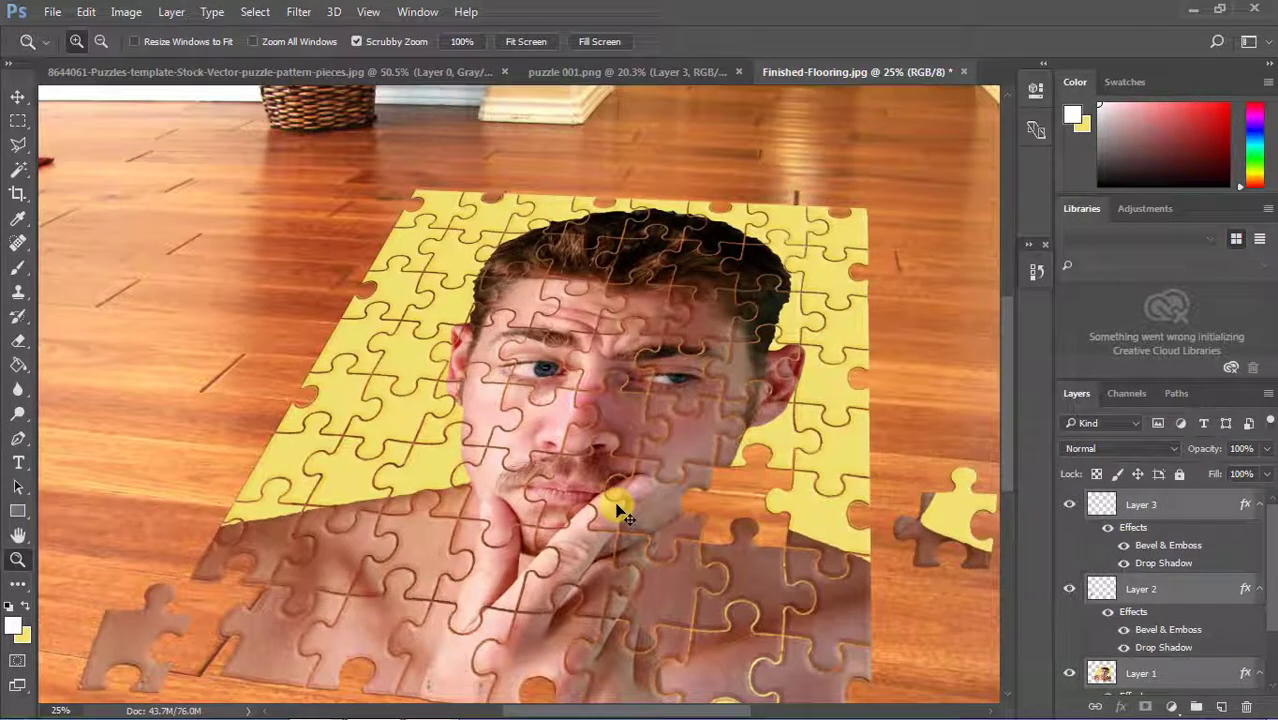
pyautogui.keyDown('alt'); pyautogui.click(617, 510); pyautogui.keyUp('alt')
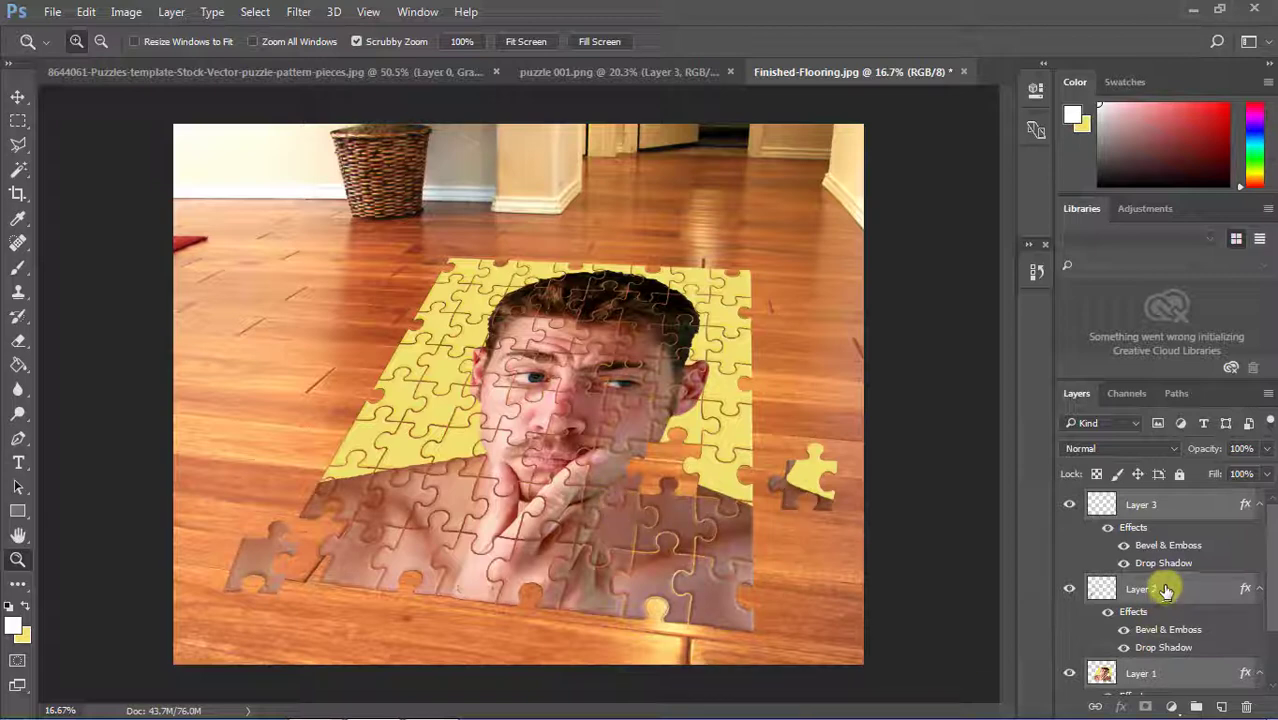
pyautogui.click(1185, 505)
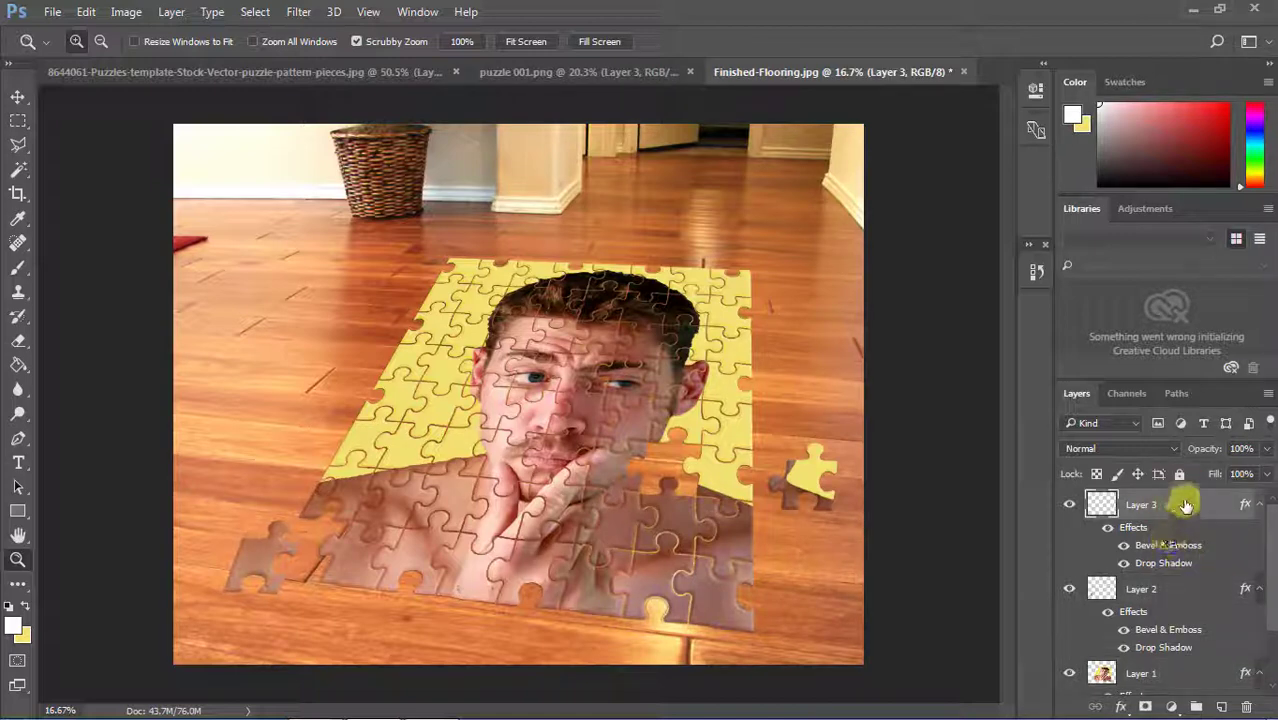
pyautogui.doubleClick(1185, 505)
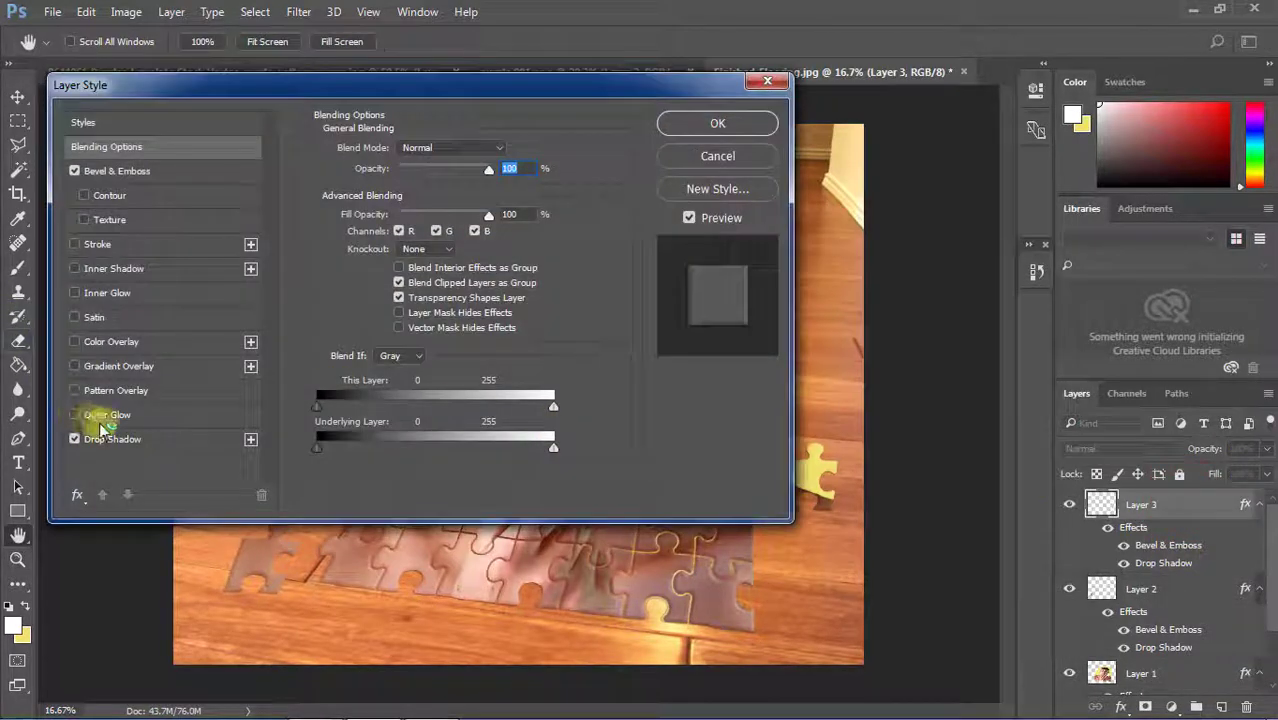
pyautogui.click(104, 418)
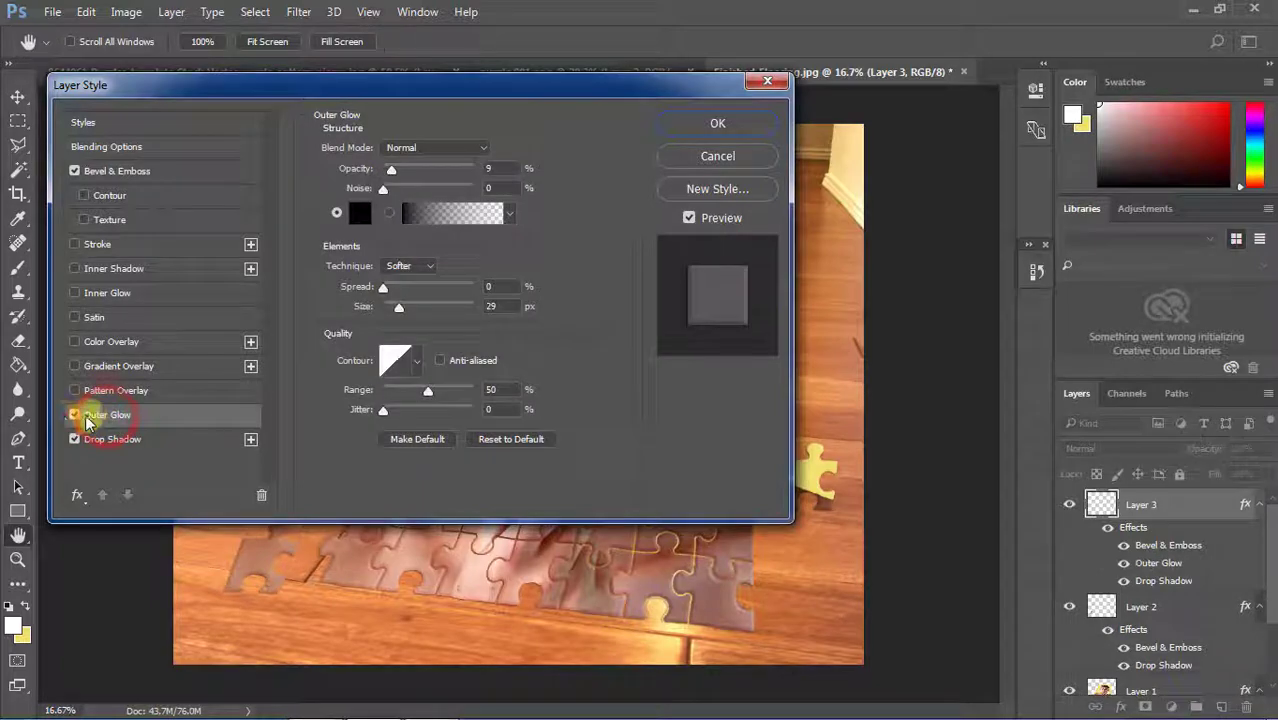
pyautogui.click(74, 415)
pyautogui.click(108, 439)
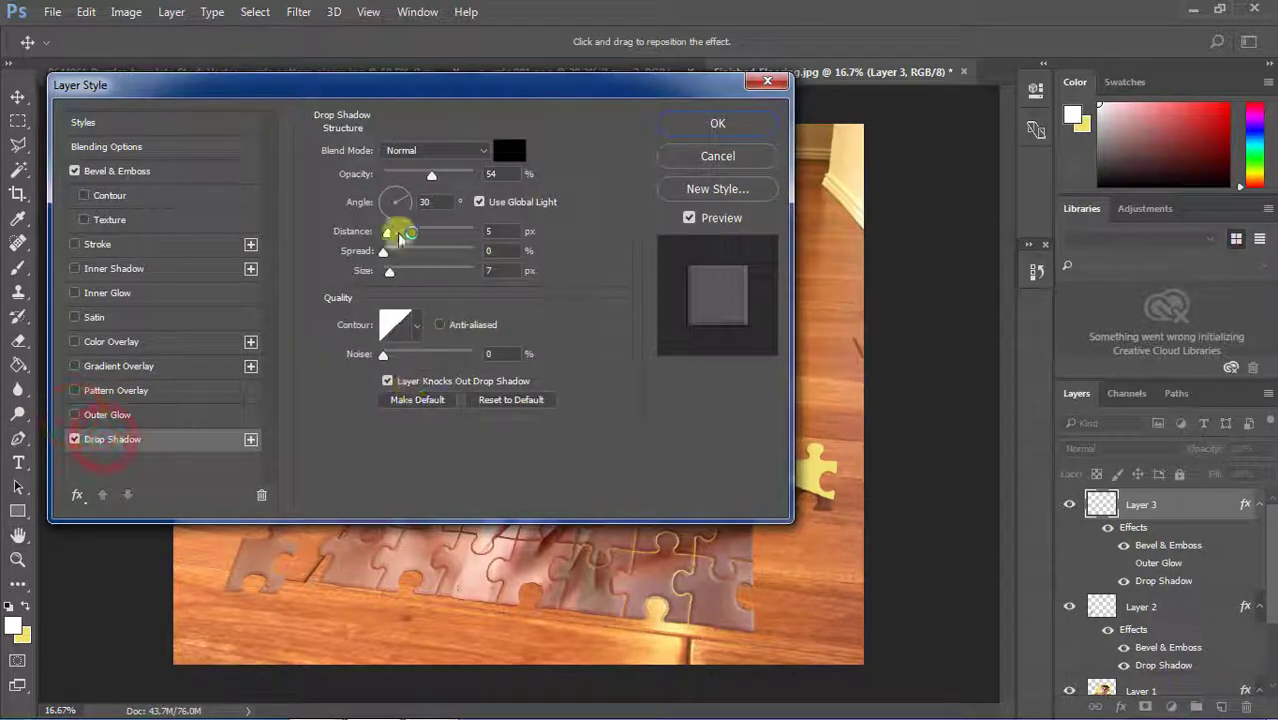
pyautogui.moveTo(448, 86)
pyautogui.mouseDown()
pyautogui.moveTo(590, 35)
pyautogui.moveTo(345, 72)
pyautogui.mouseUp()
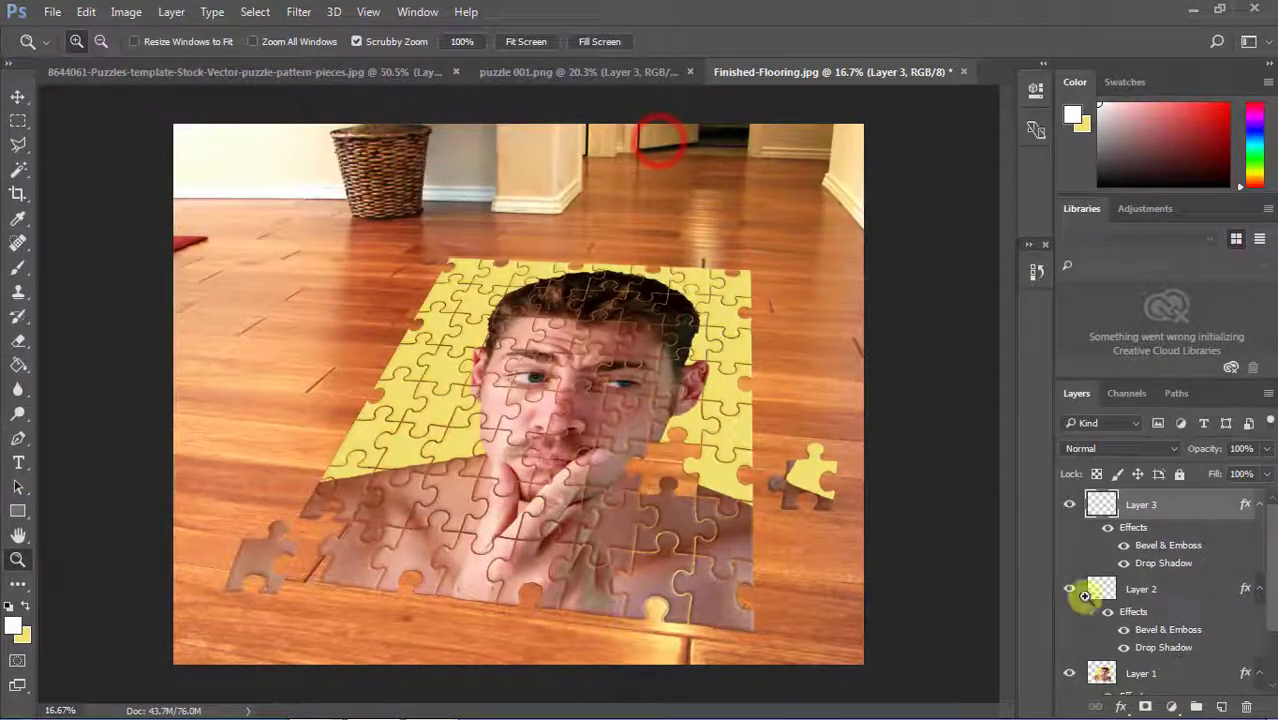
pyautogui.click(1200, 690)
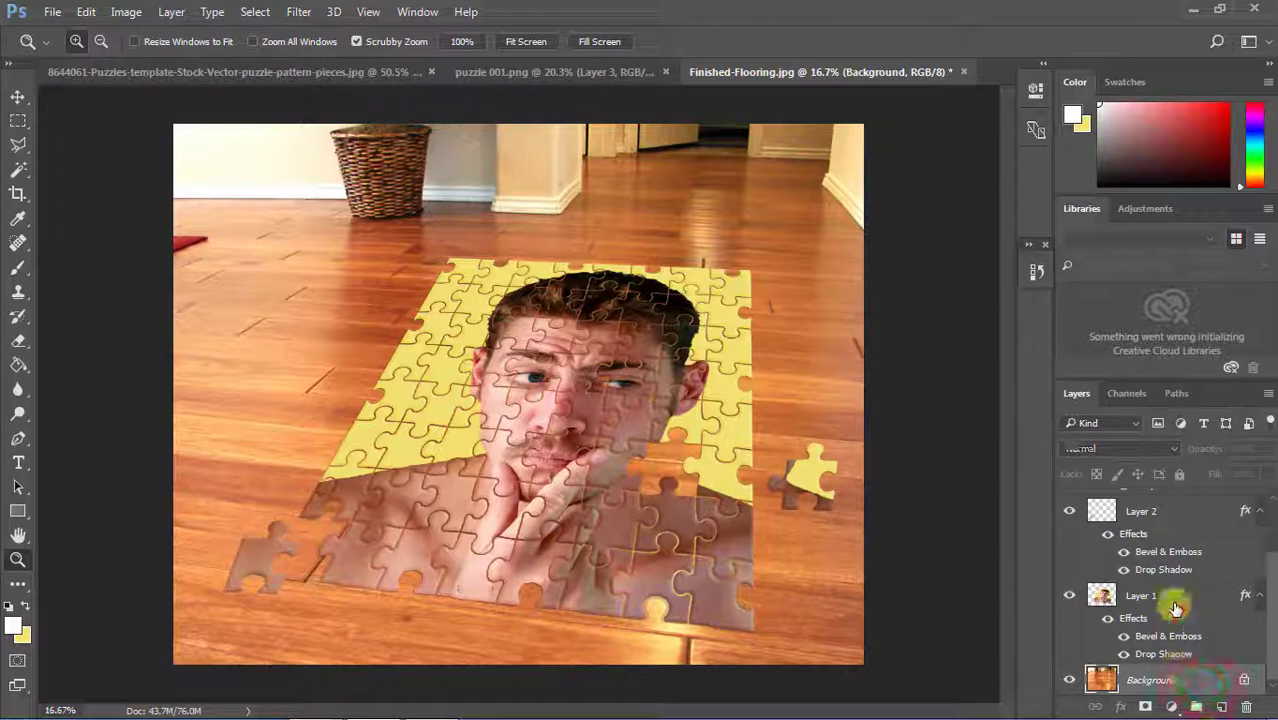
# Step: In Layer 1's Drop Shadow settings, set angle 150°, distance 28 px and size 40 px
pyautogui.doubleClick(1175, 607)
pyautogui.moveTo(505, 85); pyautogui.dragTo(900, 185)
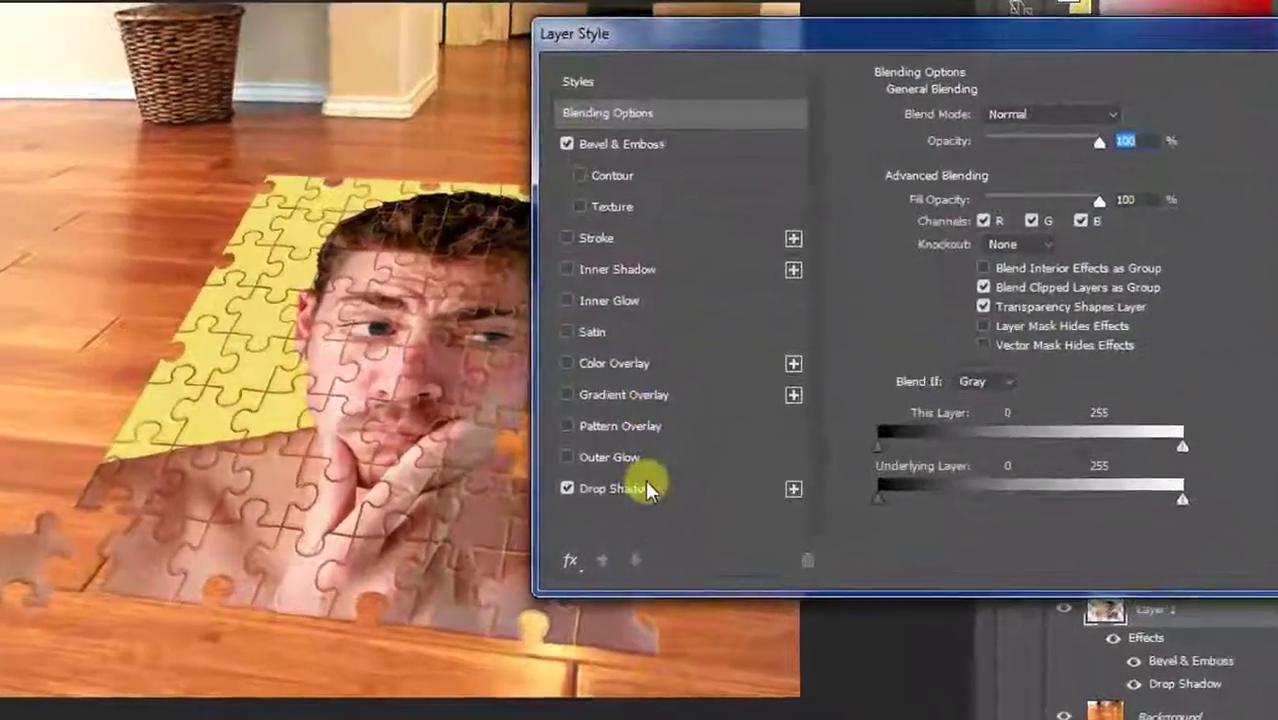
pyautogui.click(740, 500)
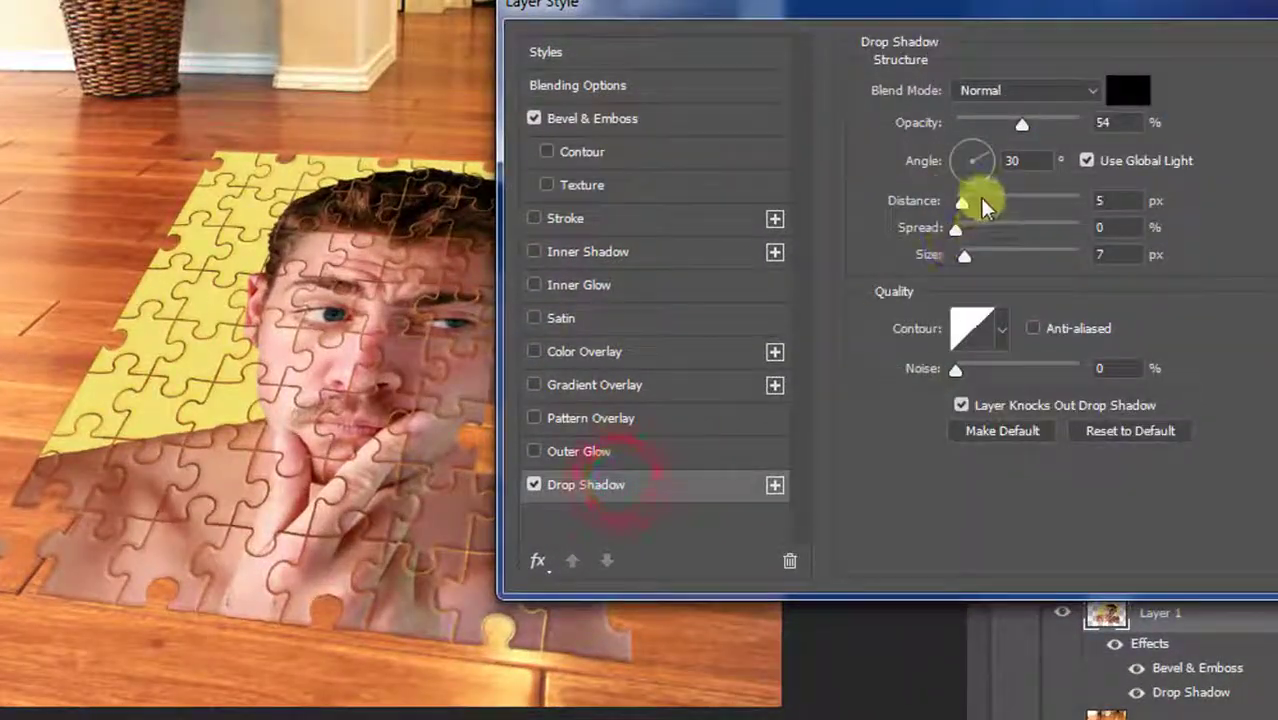
pyautogui.moveTo(963, 206); pyautogui.dragTo(966, 203)
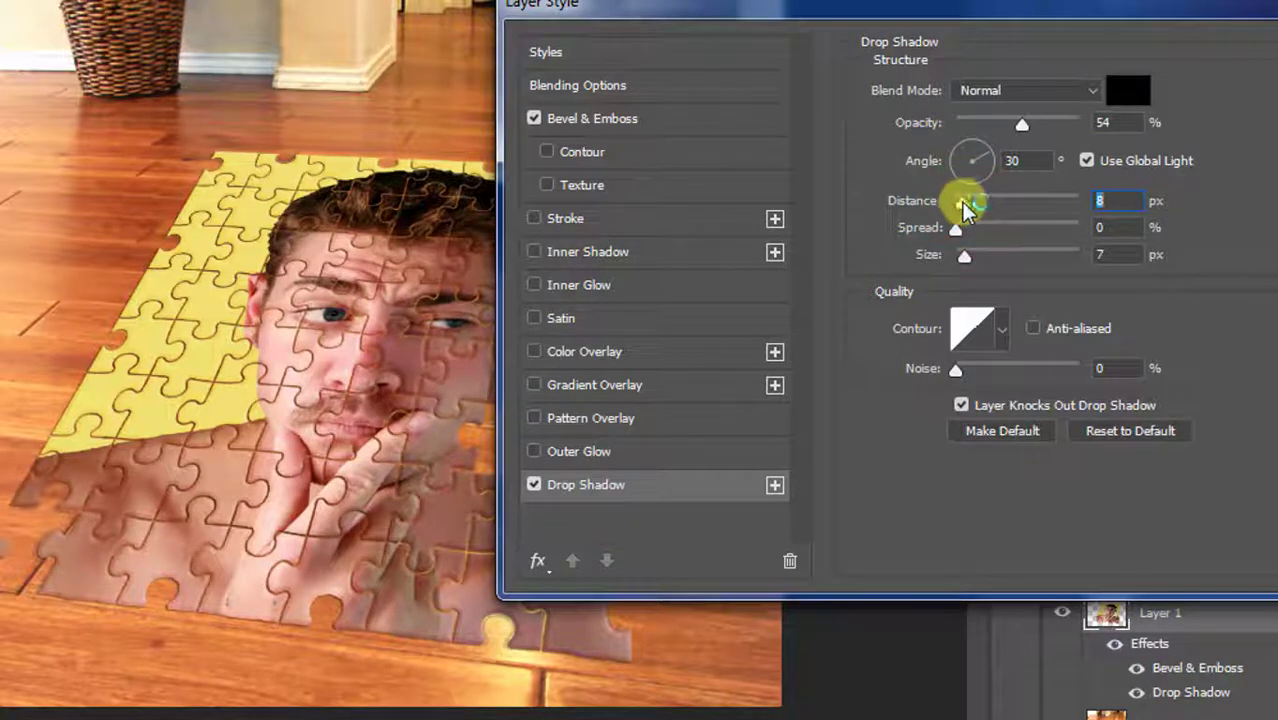
pyautogui.click(967, 262)
pyautogui.moveTo(970, 265); pyautogui.dragTo(998, 258)
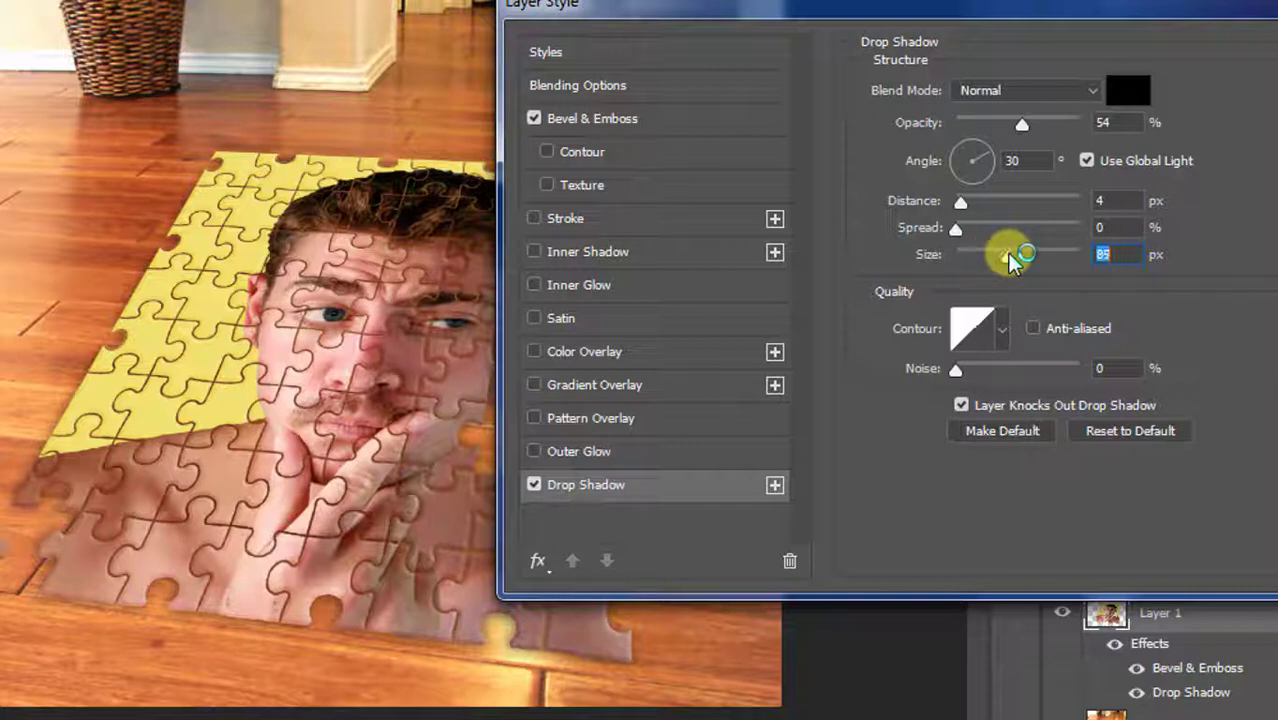
pyautogui.moveTo(995, 255)
pyautogui.mouseDown()
pyautogui.moveTo(959, 255)
pyautogui.moveTo(982, 256)
pyautogui.mouseUp()
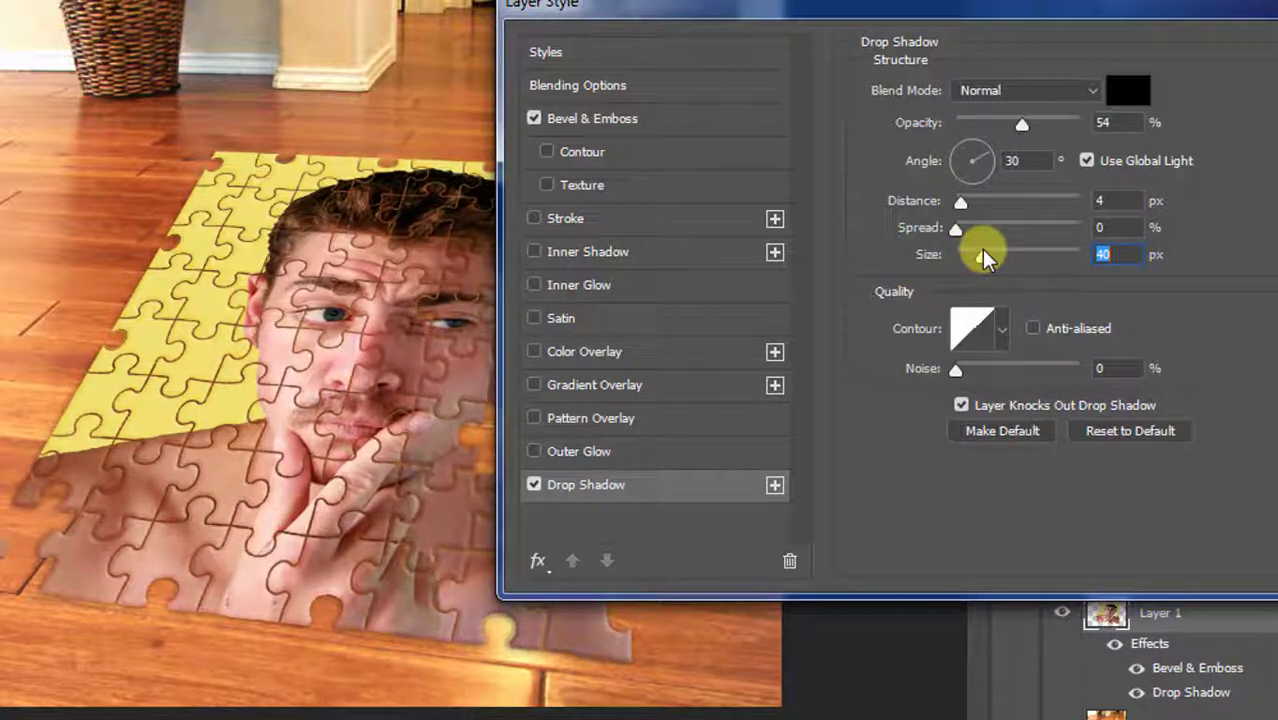
pyautogui.click(989, 157)
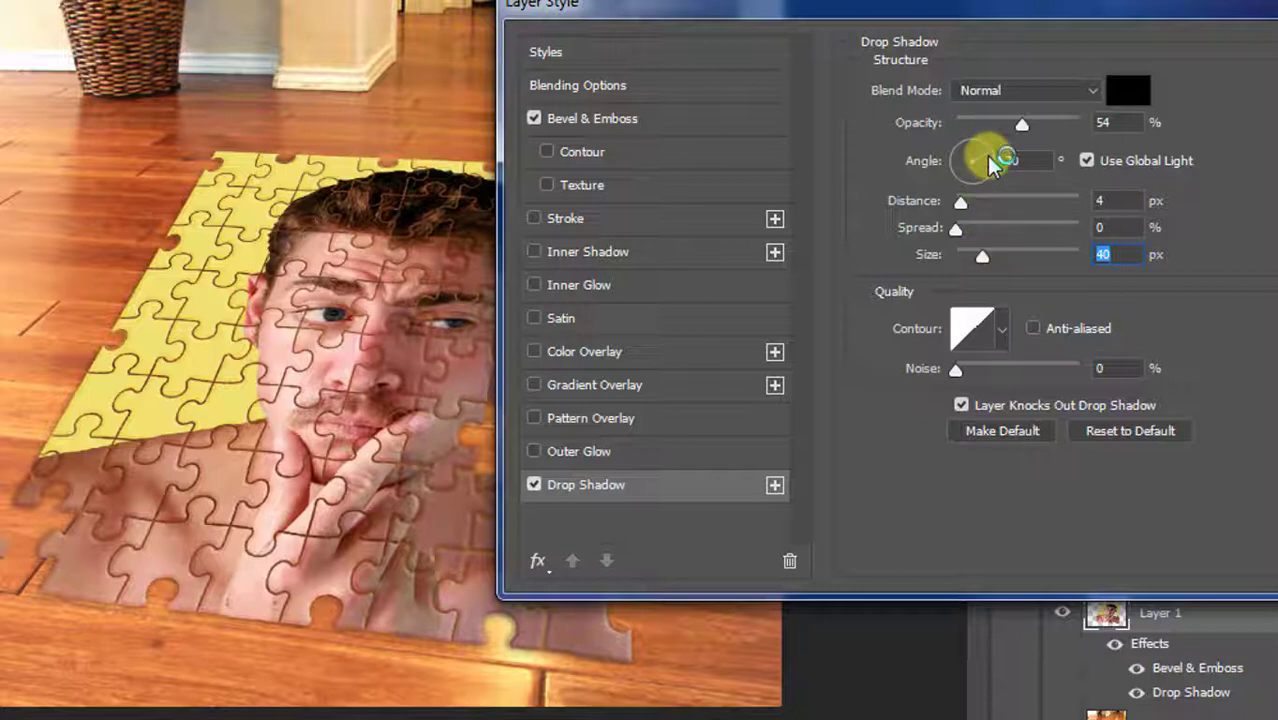
pyautogui.moveTo(989, 160); pyautogui.dragTo(958, 162)
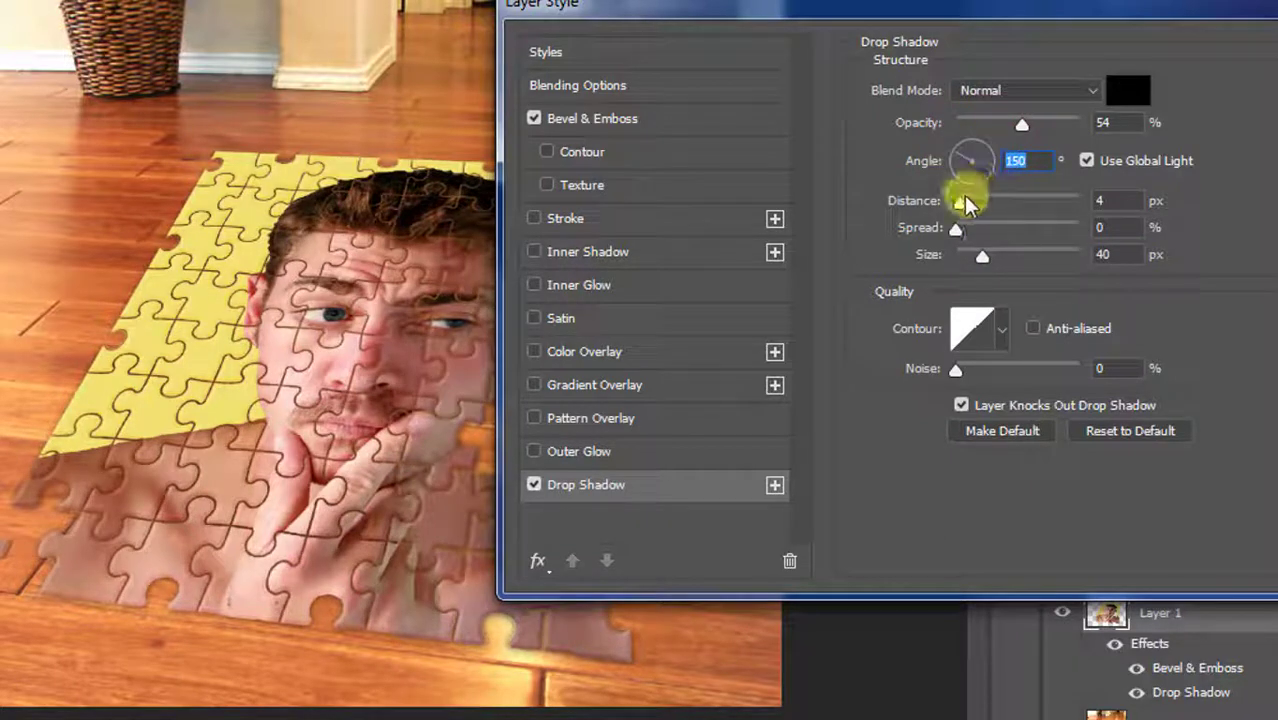
pyautogui.moveTo(966, 200); pyautogui.dragTo(995, 203)
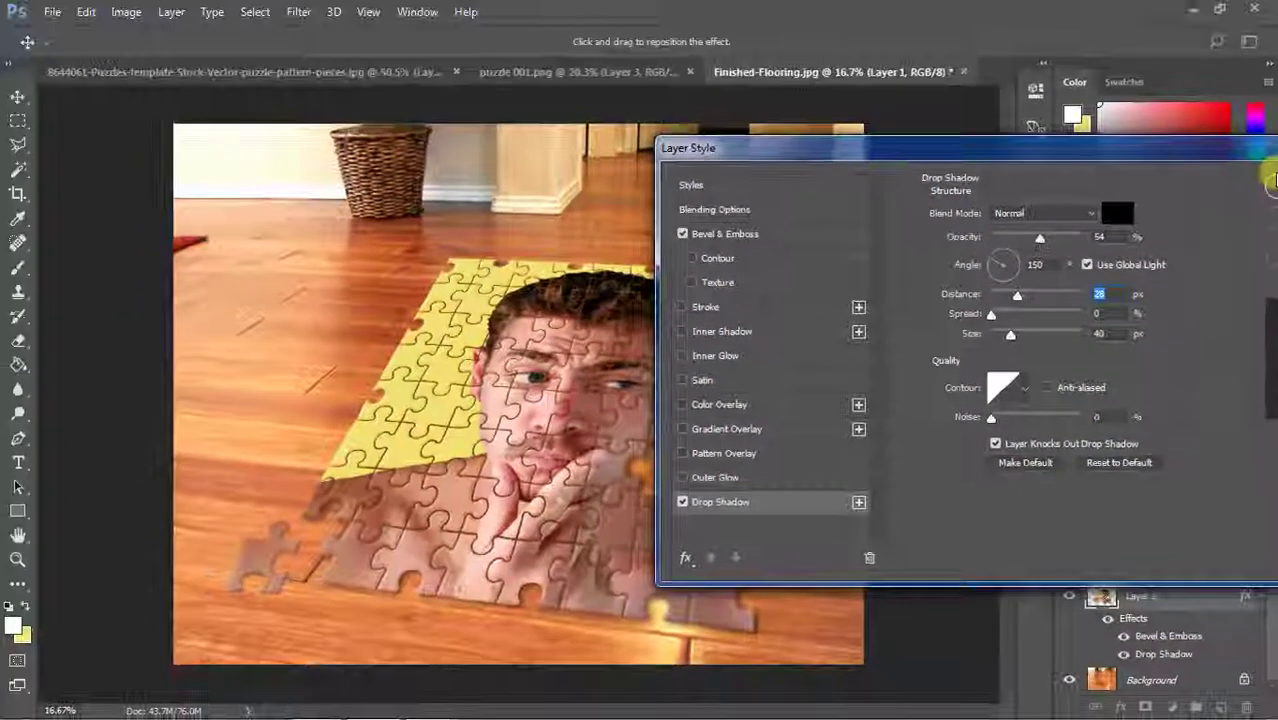
# Step: Accept the shadow, then copy Layer 1's layer style onto the loose-piece layers
pyautogui.click(1268, 182)
pyautogui.rightClick(1095, 598)
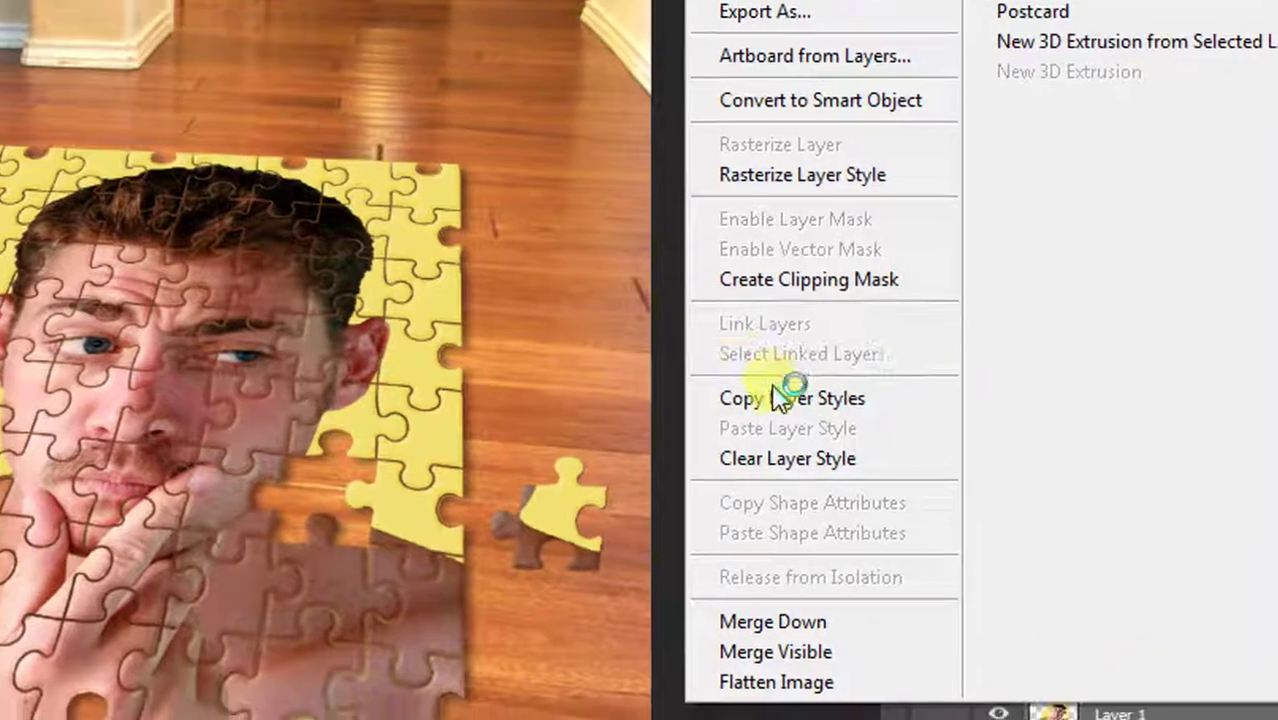
pyautogui.click(790, 425)
pyautogui.click(1118, 420)
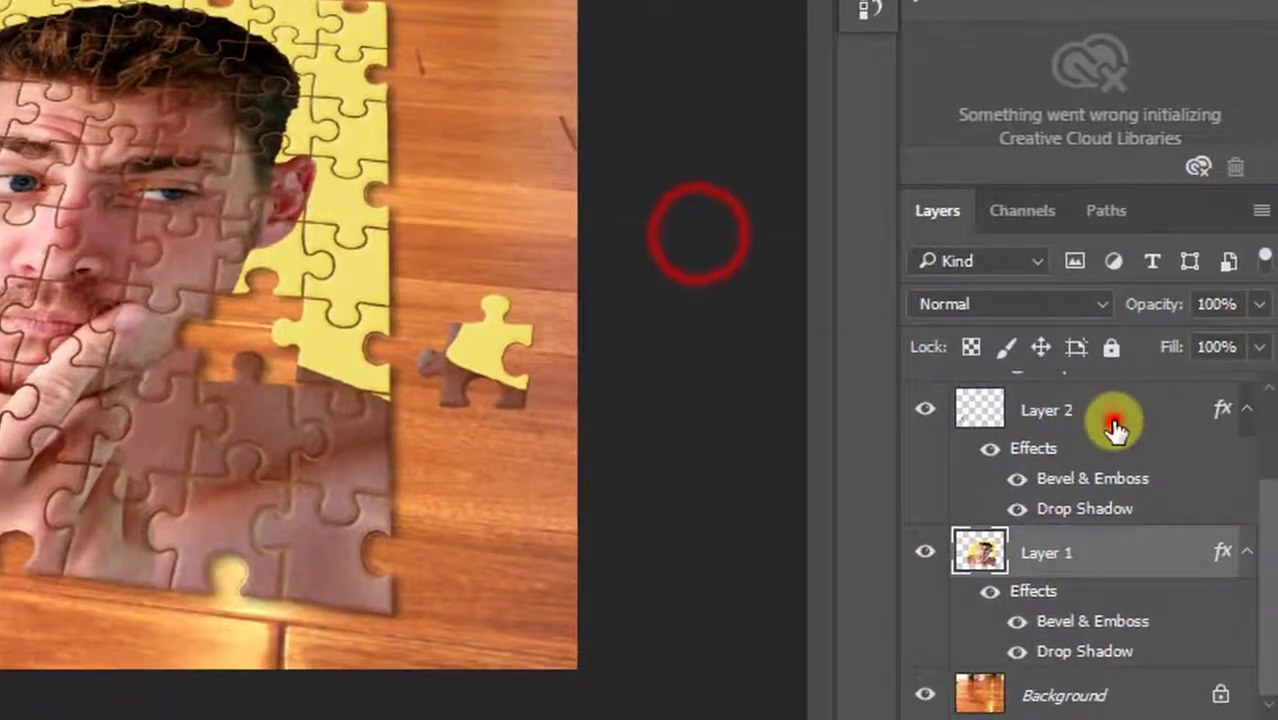
pyautogui.rightClick(1093, 410)
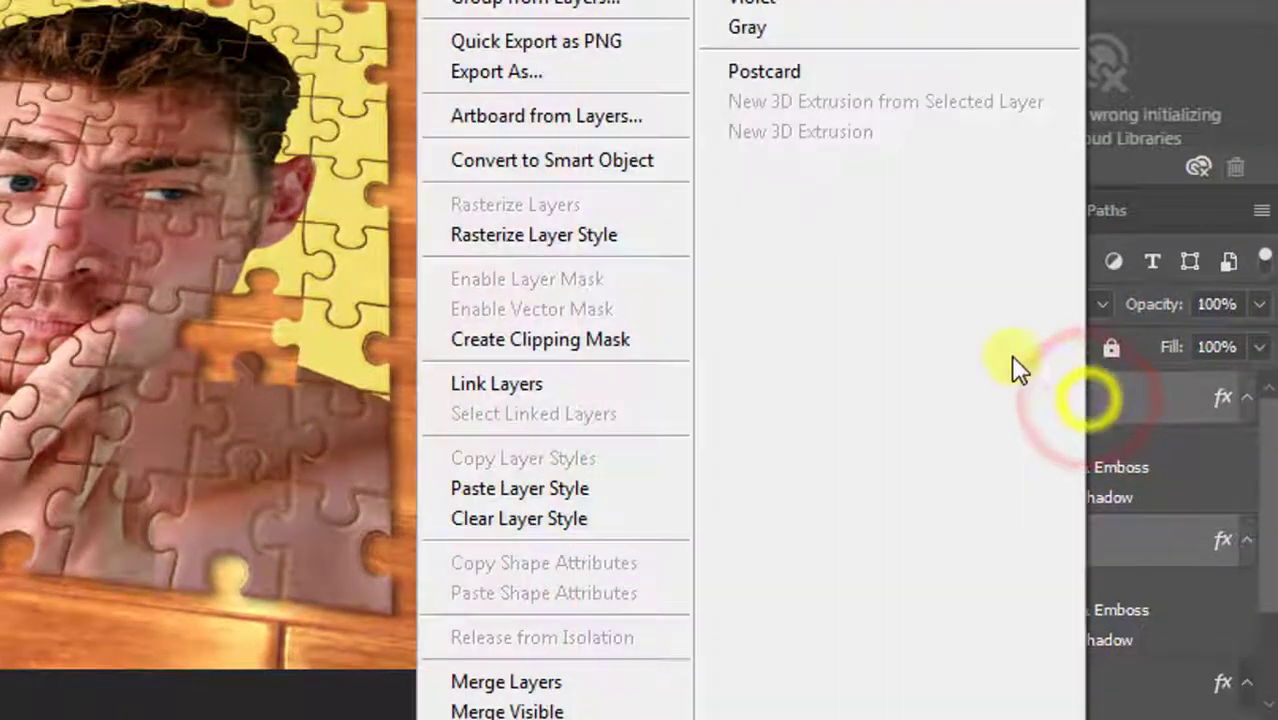
pyautogui.click(537, 488)
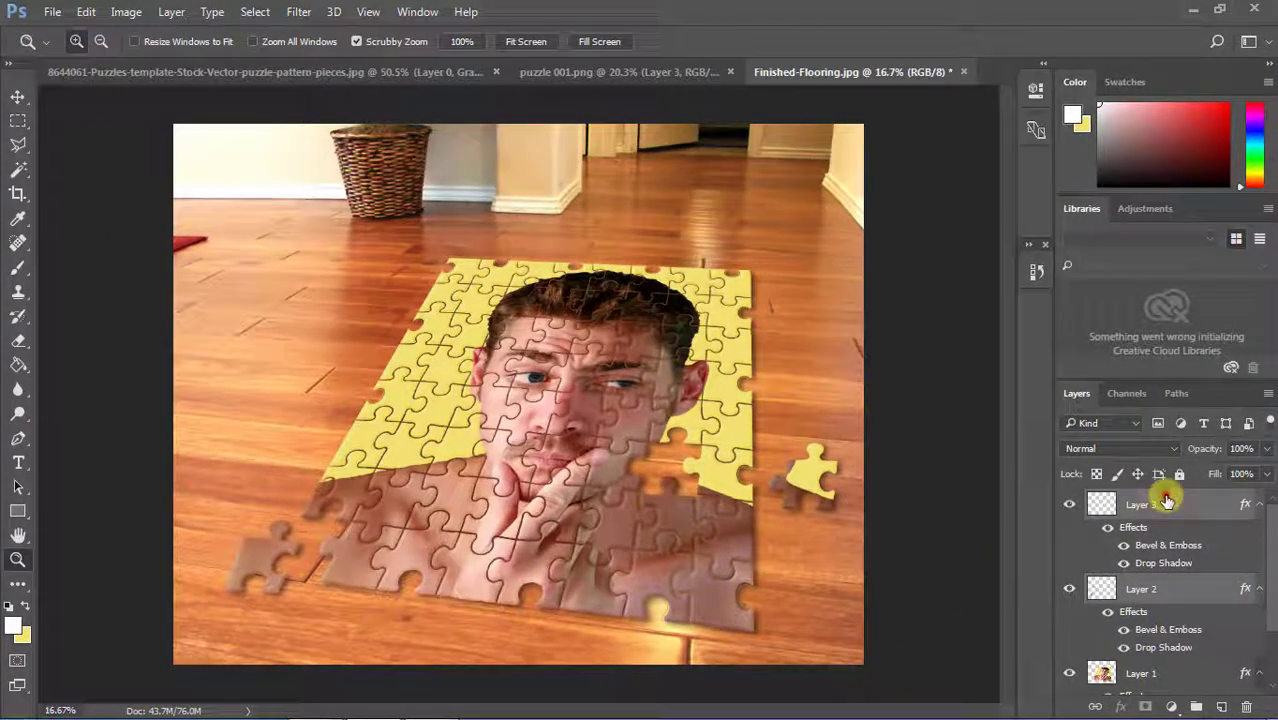
pyautogui.click(1166, 500)
# Step: Pull in Layer 3's drop shadow distance and set its size to 24 px
pyautogui.doubleClick(1166, 500)
pyautogui.click(305, 440)
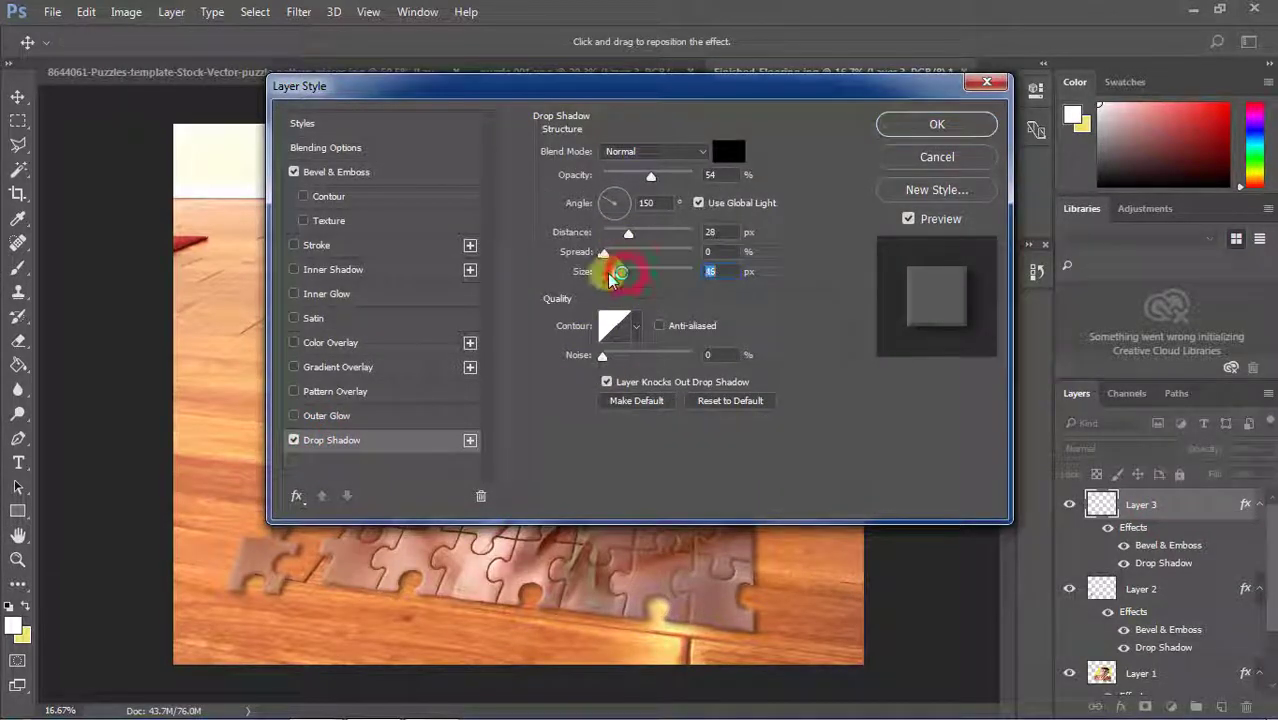
pyautogui.moveTo(621, 272); pyautogui.dragTo(602, 272)
pyautogui.moveTo(650, 90)
pyautogui.mouseDown()
pyautogui.moveTo(515, 18)
pyautogui.moveTo(320, 56)
pyautogui.mouseUp()
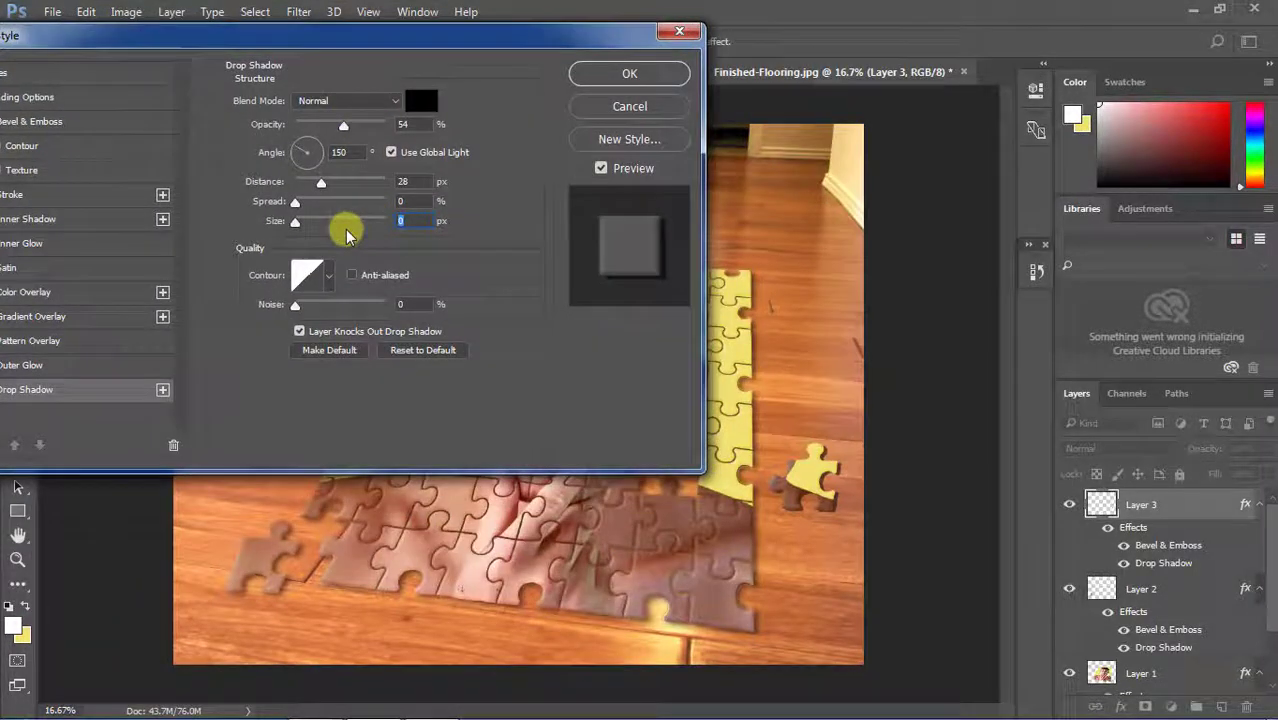
pyautogui.moveTo(296, 220)
pyautogui.mouseDown()
pyautogui.moveTo(310, 224)
pyautogui.moveTo(315, 186)
pyautogui.mouseUp()
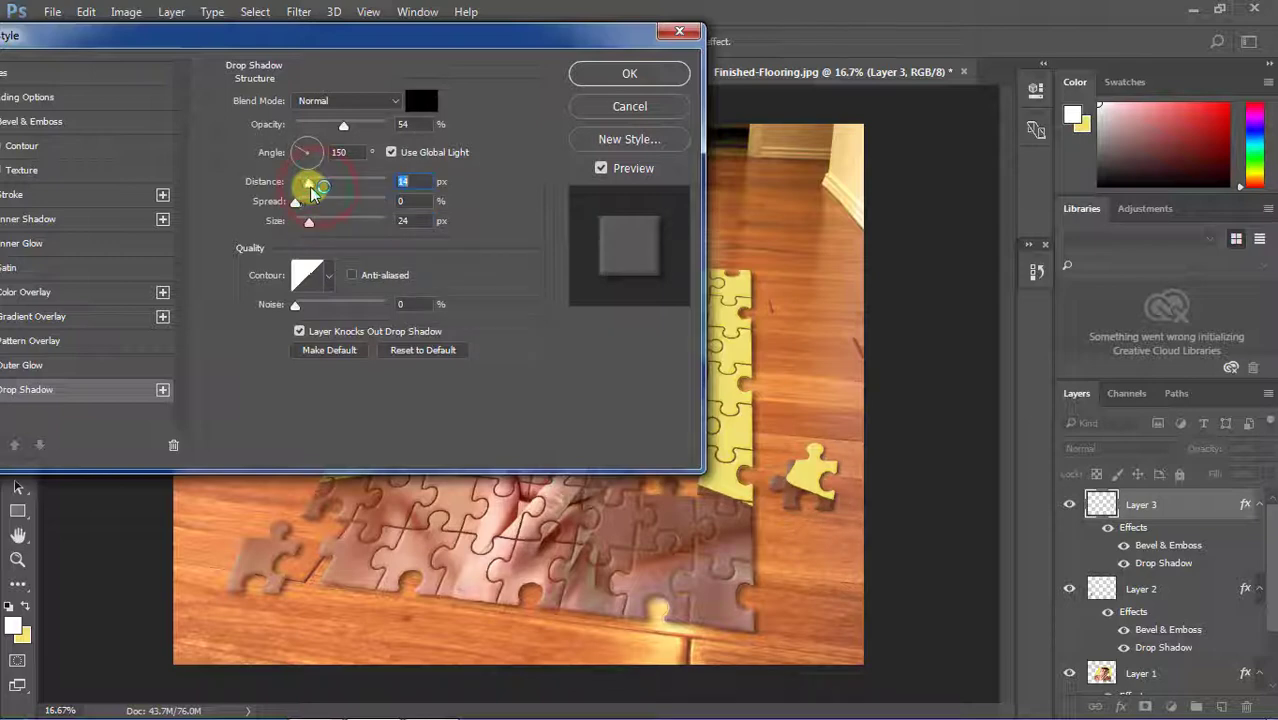
# Step: Commit Layer 3's tighter drop shadow, then copy its layer style and paste it onto Layer 2
pyautogui.click(586, 73)
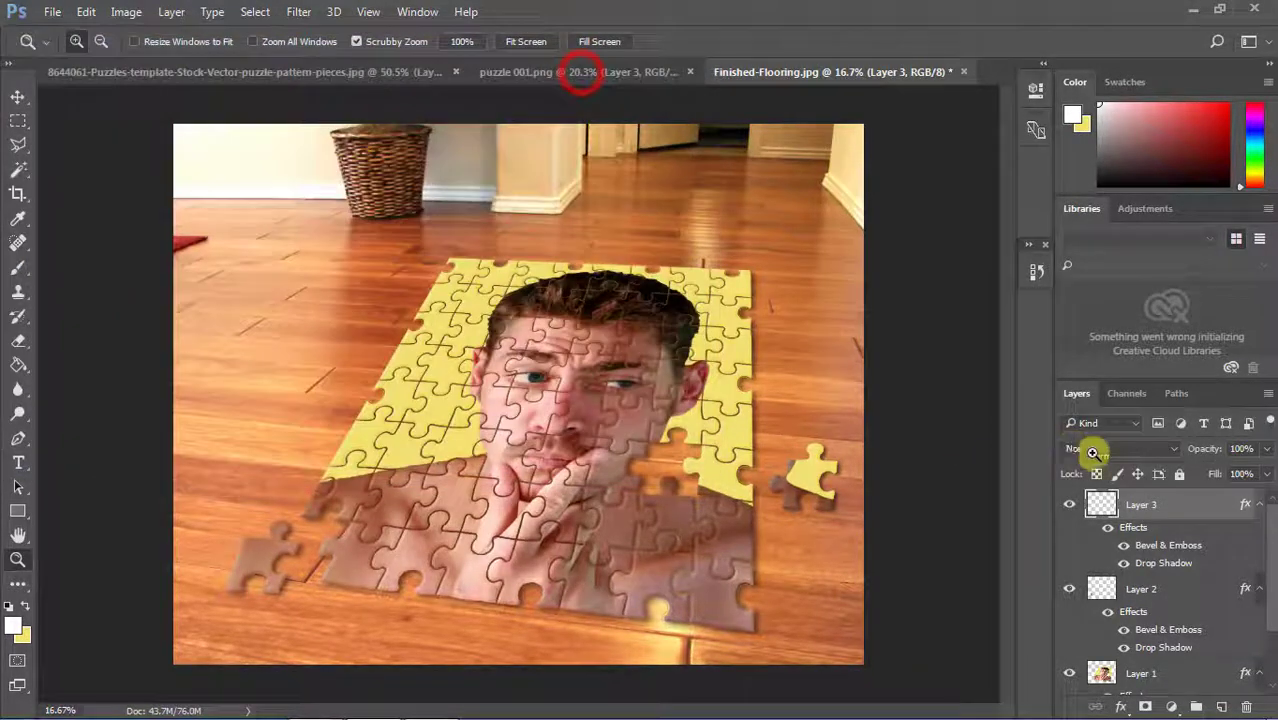
pyautogui.rightClick(1199, 504)
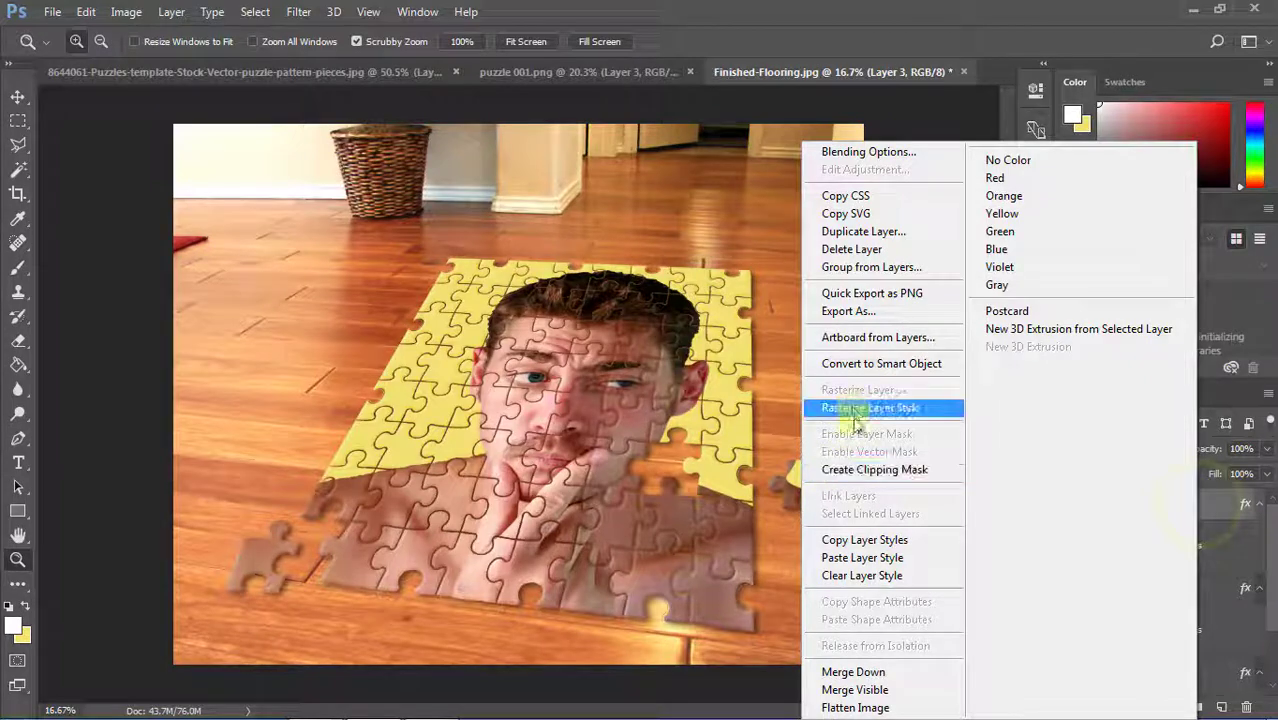
pyautogui.click(864, 540)
pyautogui.rightClick(1150, 594)
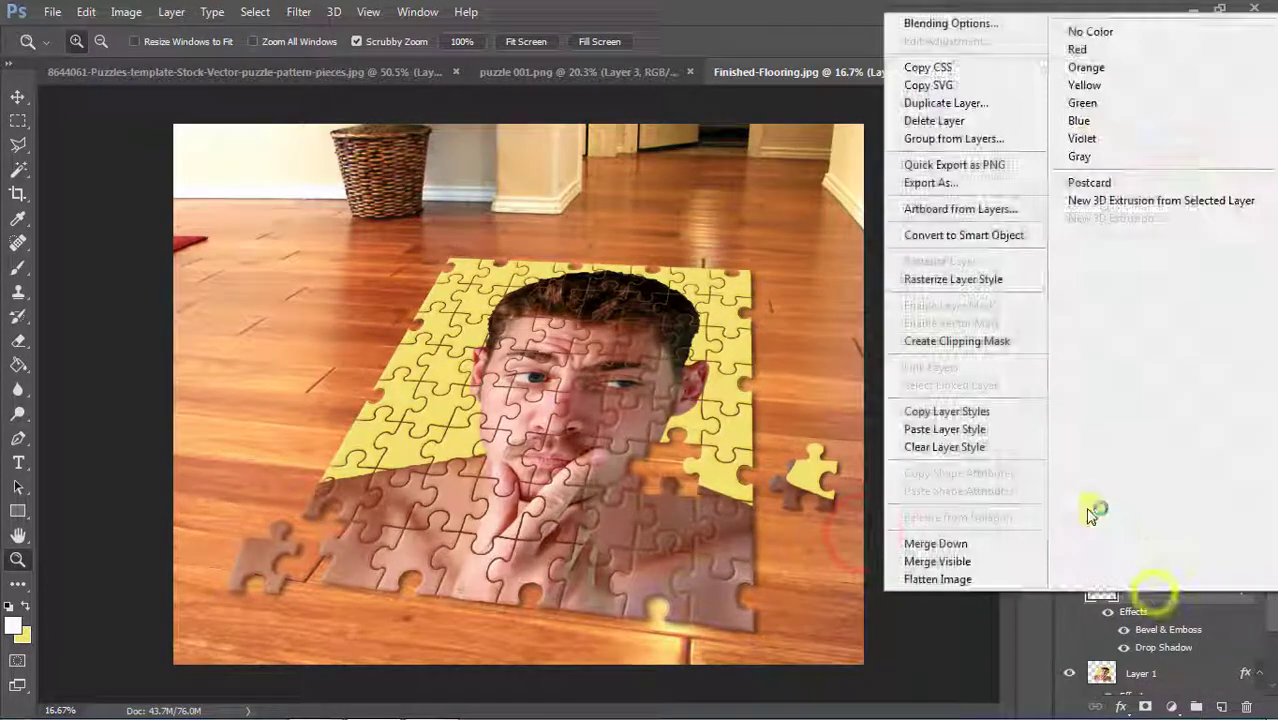
pyautogui.click(949, 429)
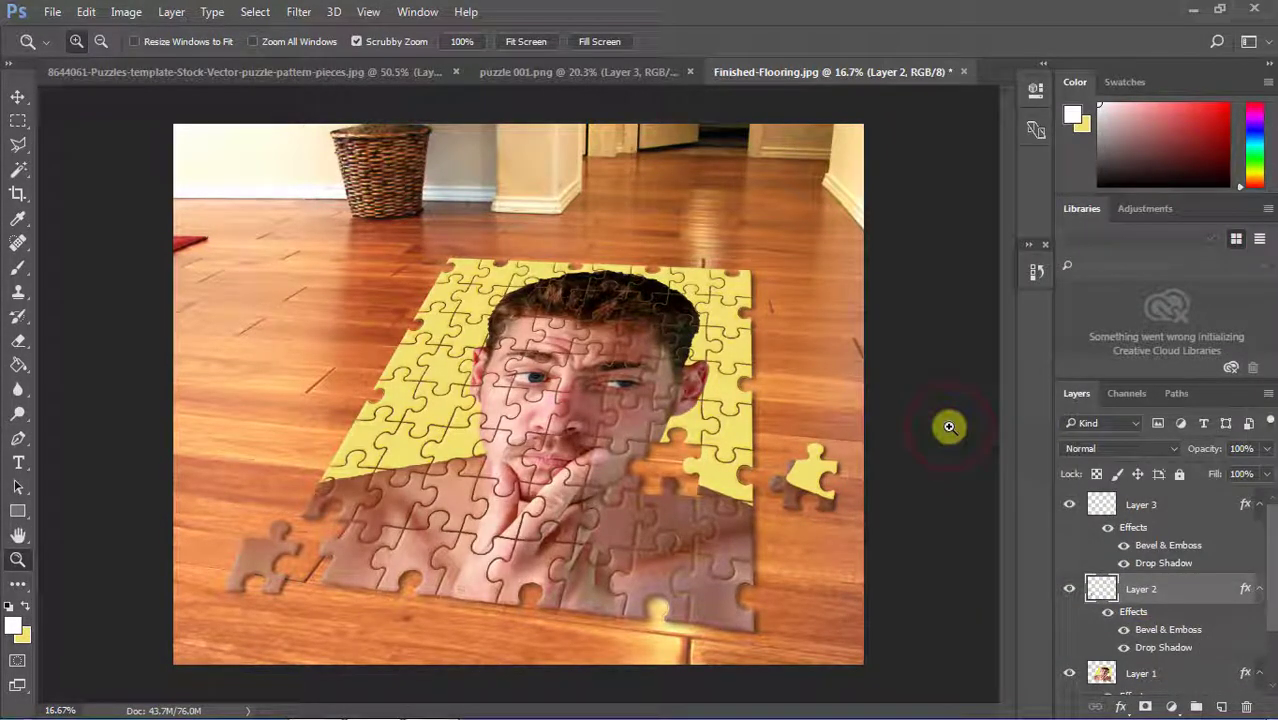